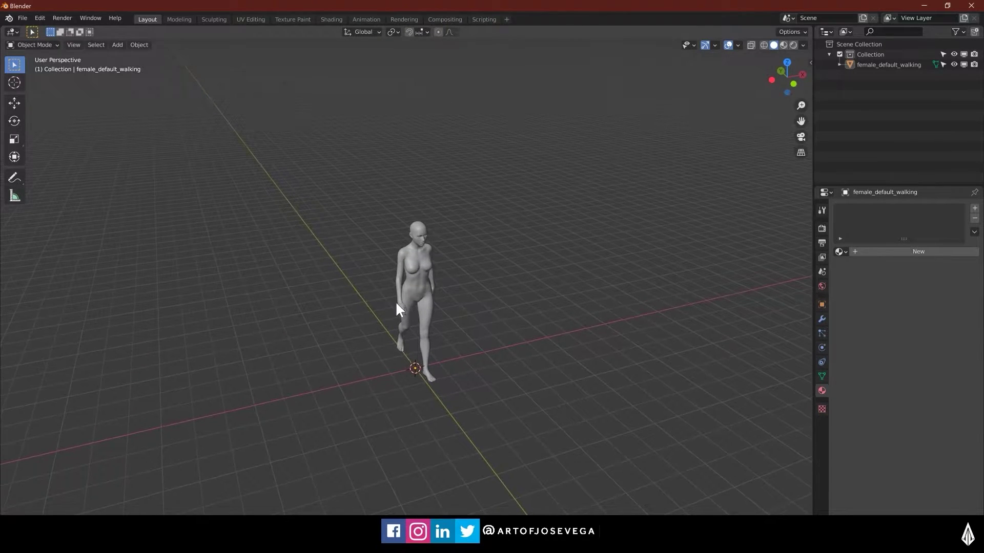
- Examine the walking female figure from several angles and distances around the world origin
scroll(417, 305, up, 3)
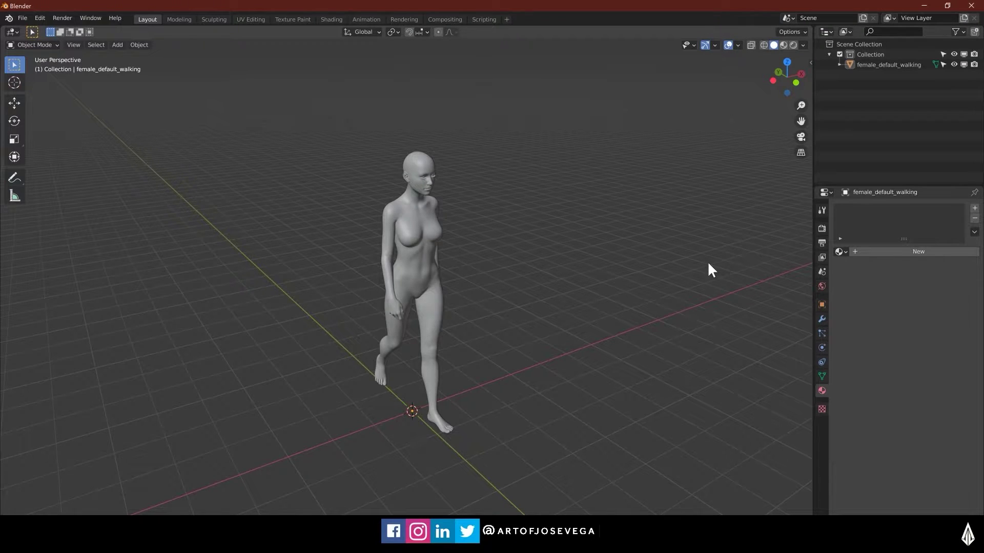
middle_drag(459, 259, 600, 165)
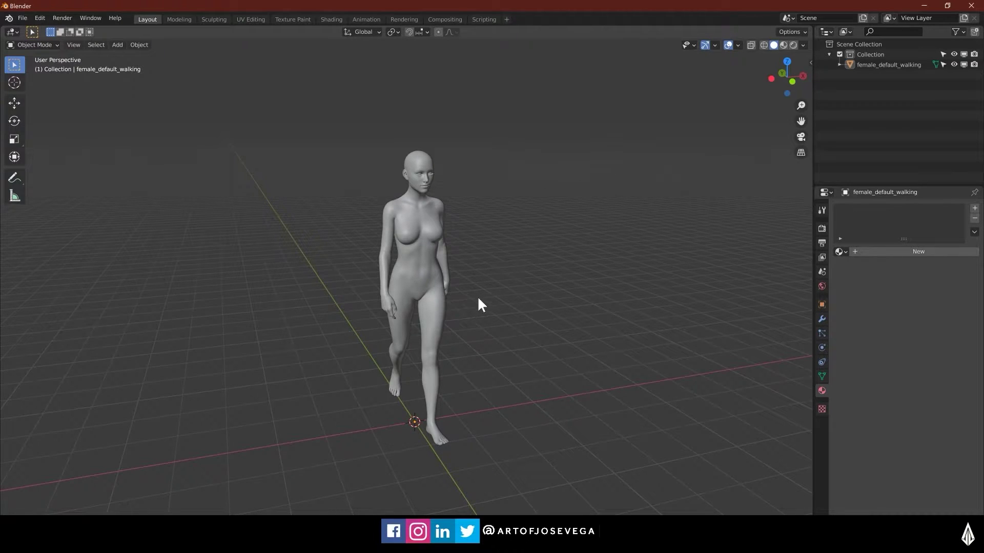
middle_drag(509, 243, 413, 235)
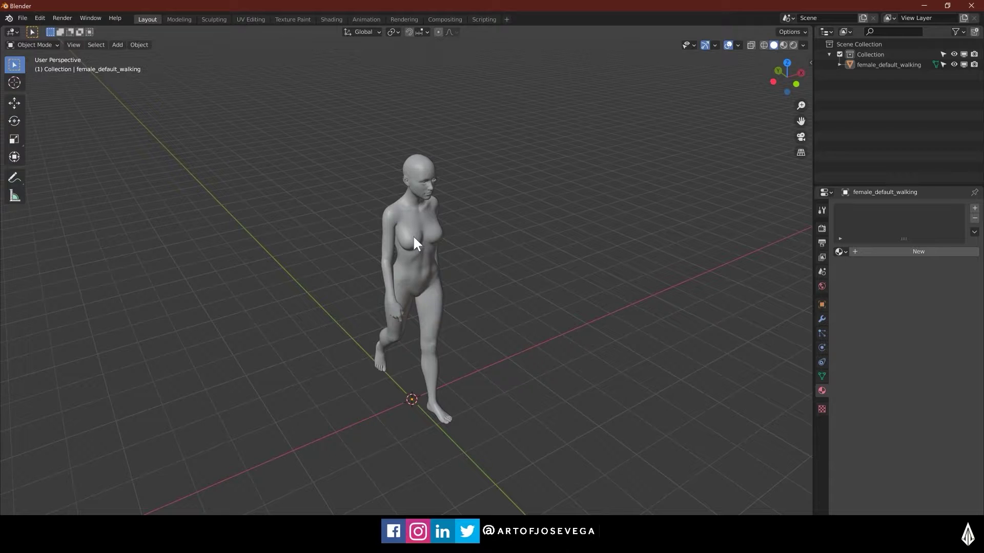
click(417, 189)
middle_drag(537, 240, 529, 220)
click(530, 219)
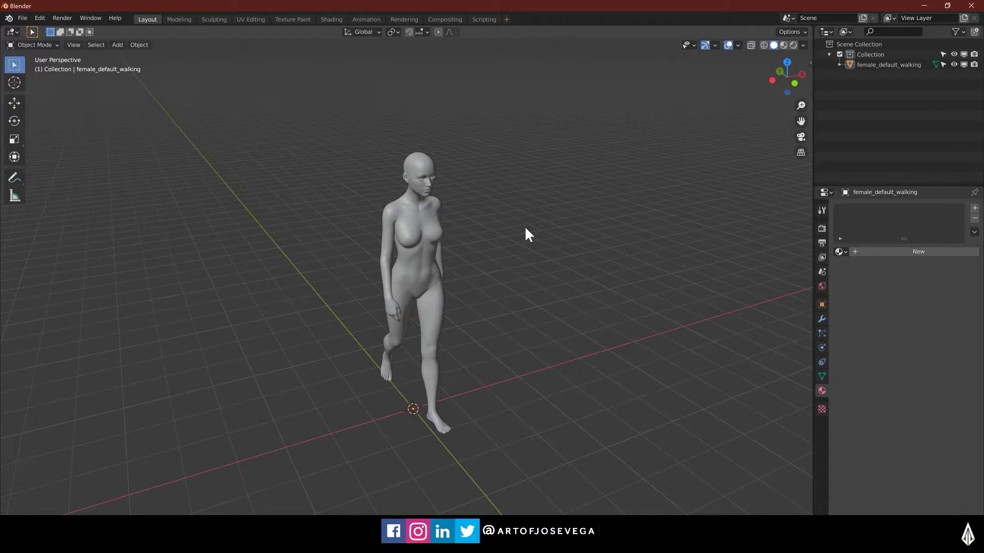
scroll(532, 280, down, 4)
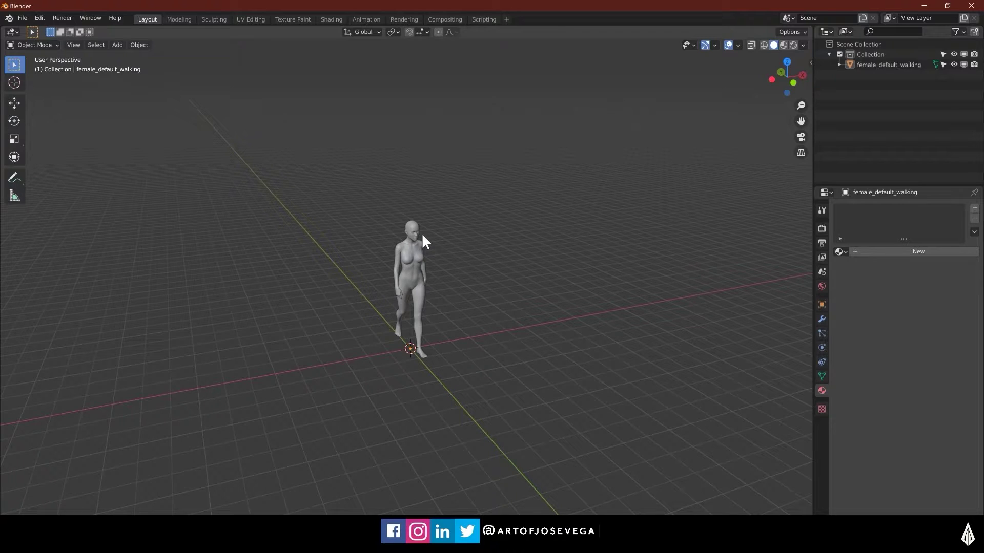
middle_drag(423, 236, 400, 241)
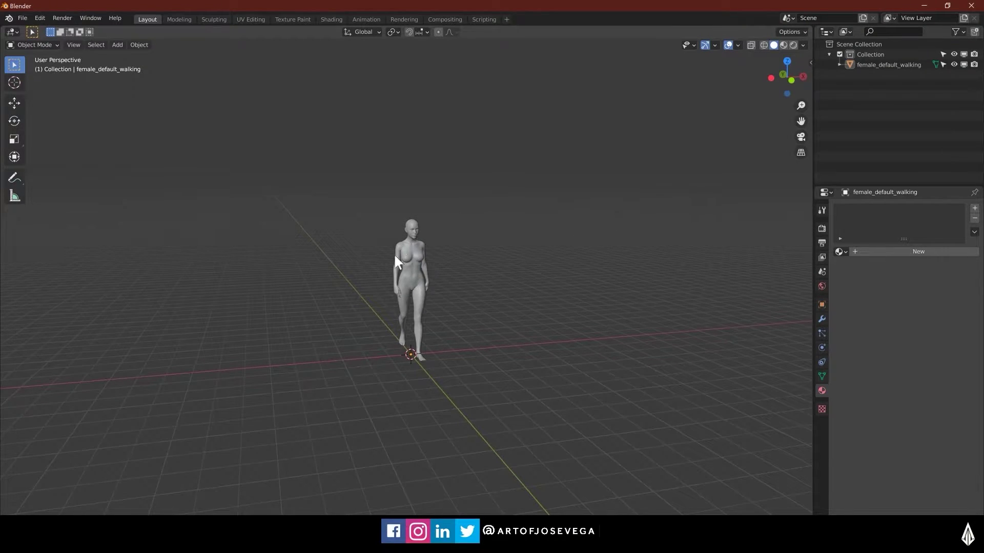
scroll(384, 272, up, 4)
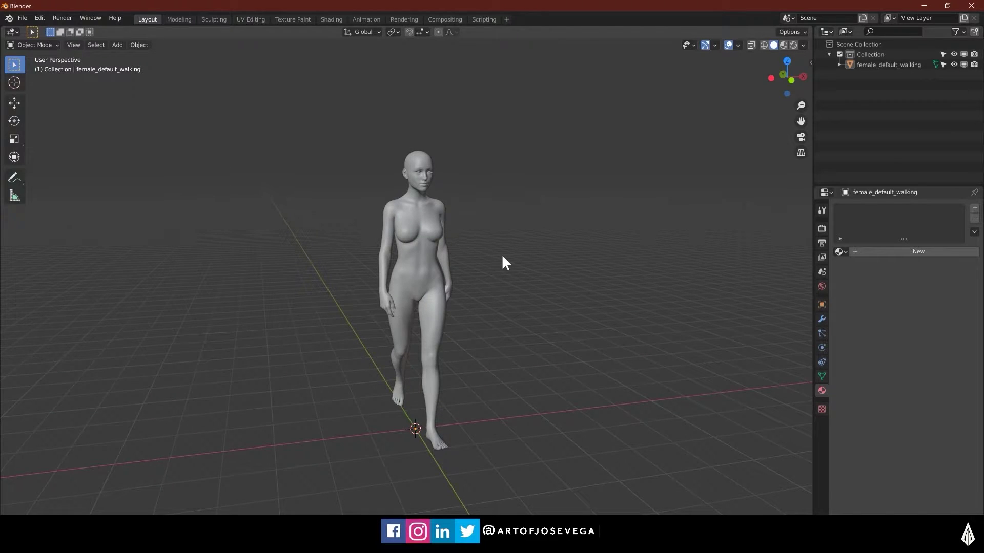
mouse_move(502, 257)
middle_down()
mouse_move(523, 272)
mouse_move(516, 255)
middle_up()
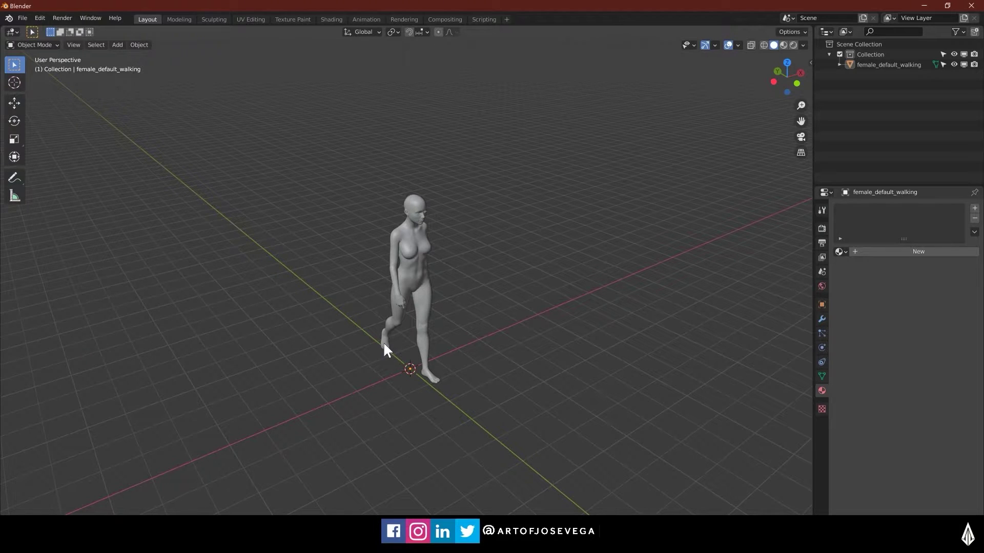
middle_drag(414, 250, 475, 174)
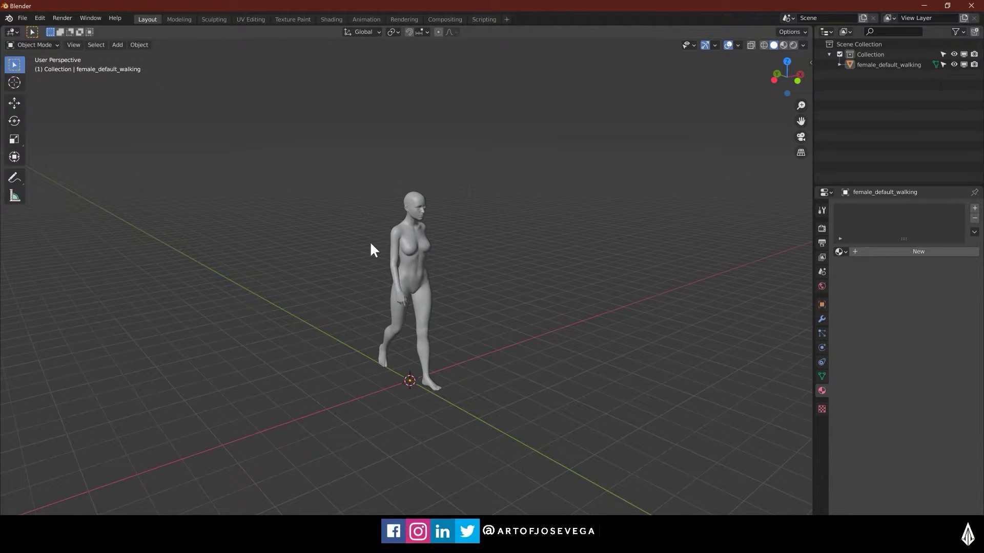
scroll(502, 227, up, 2)
click(425, 174)
mouse_move(494, 215)
middle_down()
mouse_move(478, 201)
mouse_move(479, 213)
middle_up()
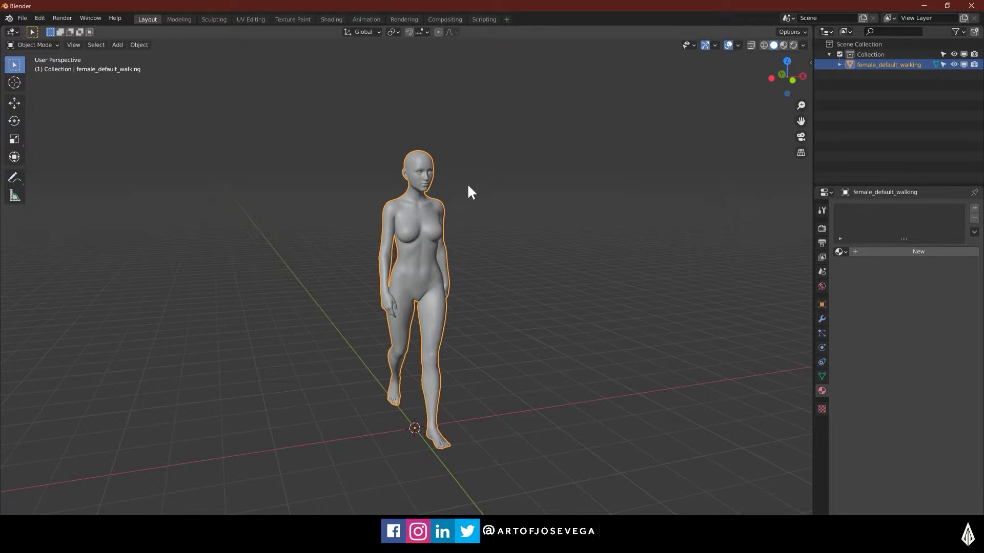
scroll(573, 215, down, 3)
middle_drag(582, 226, 279, 282)
click(439, 129)
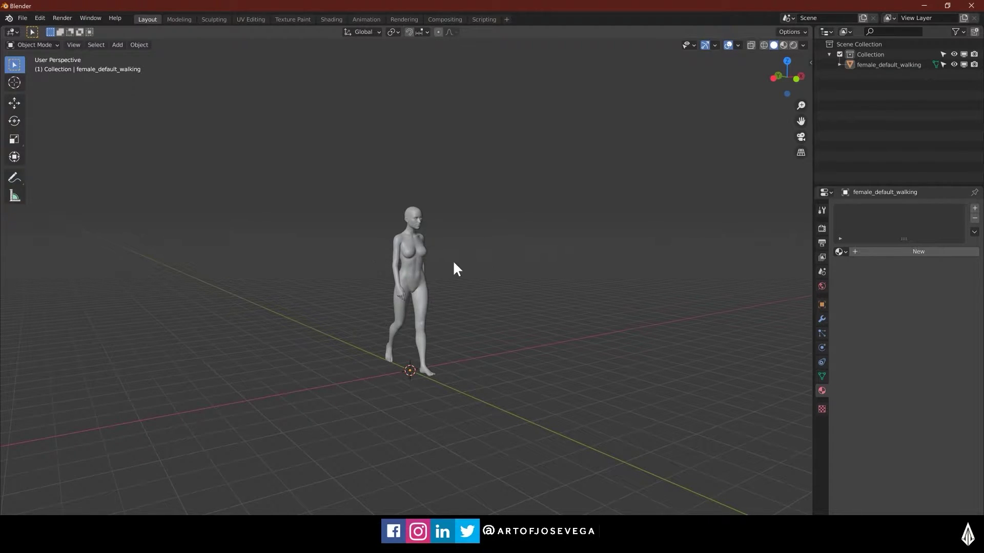
middle_drag(455, 268, 433, 286)
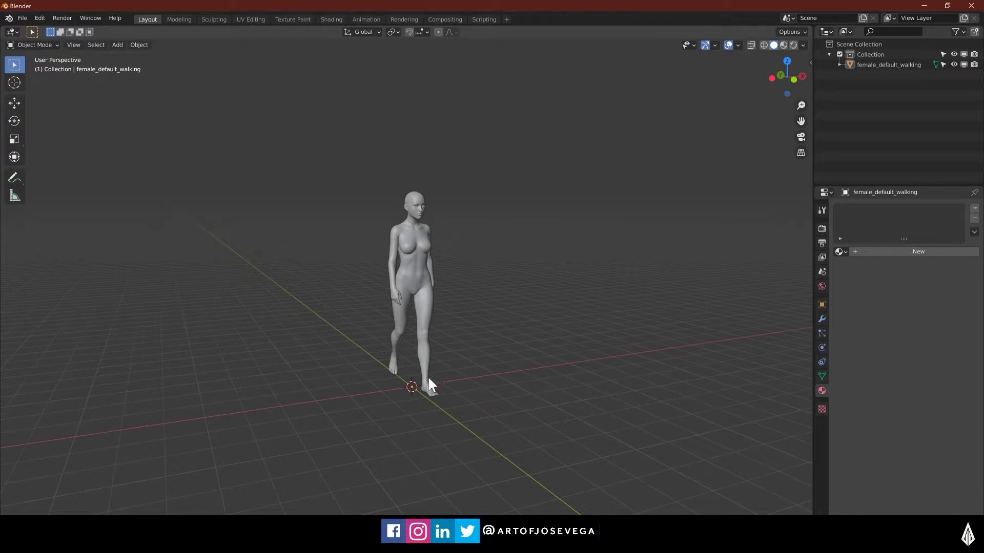
middle_drag(498, 277, 475, 281)
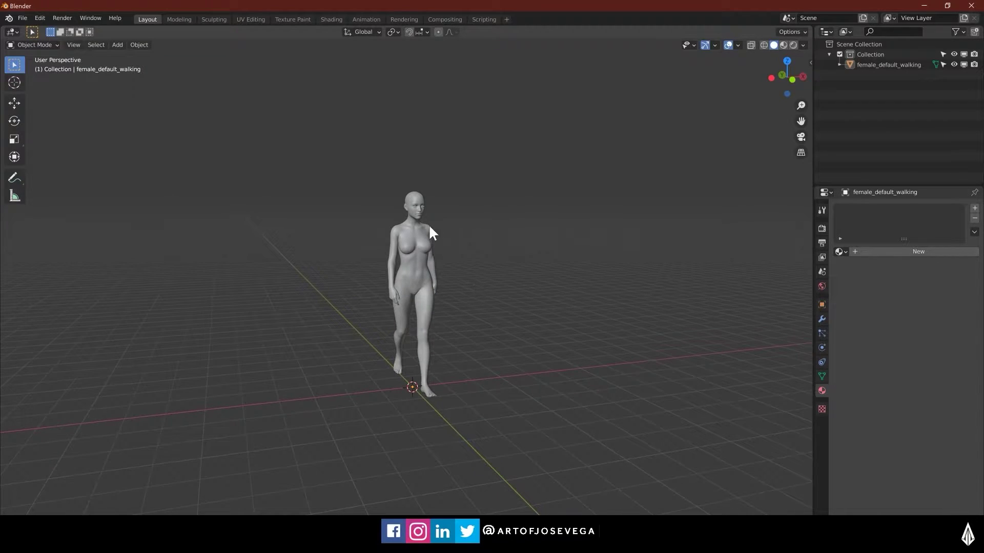
click(414, 217)
key(g)
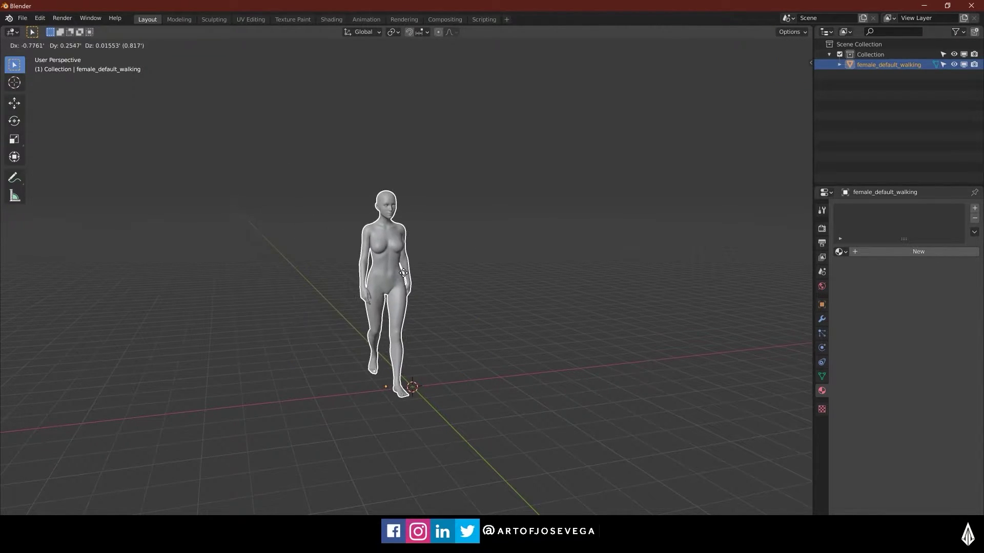
right_click(404, 273)
click(511, 257)
- Save the current scene with the walking figure as the default startup file
click(22, 18)
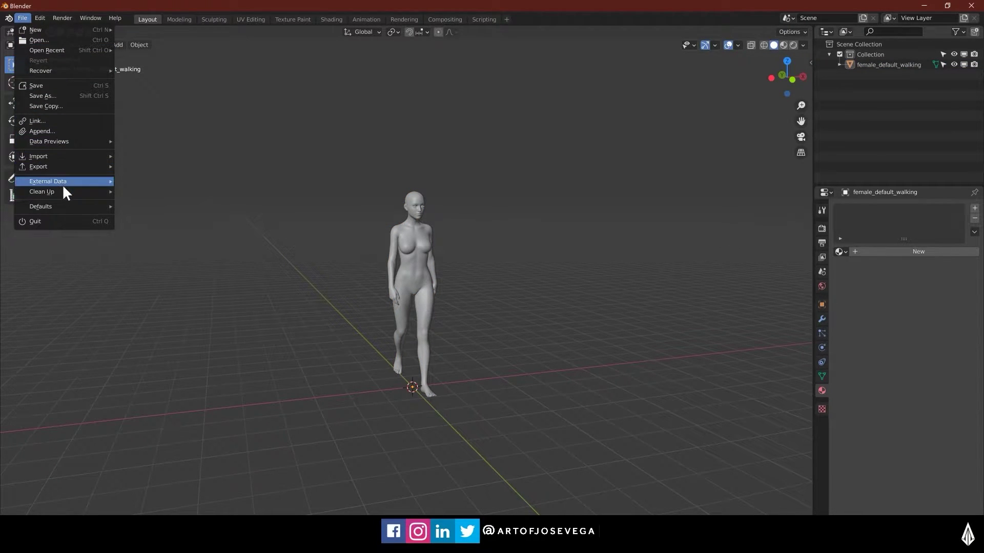
mouse_move(50, 206)
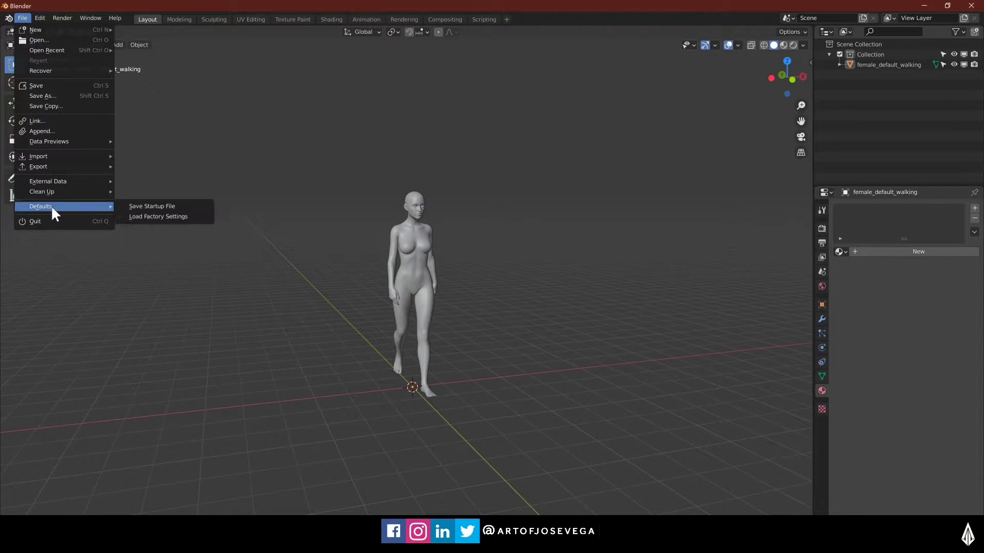
click(146, 205)
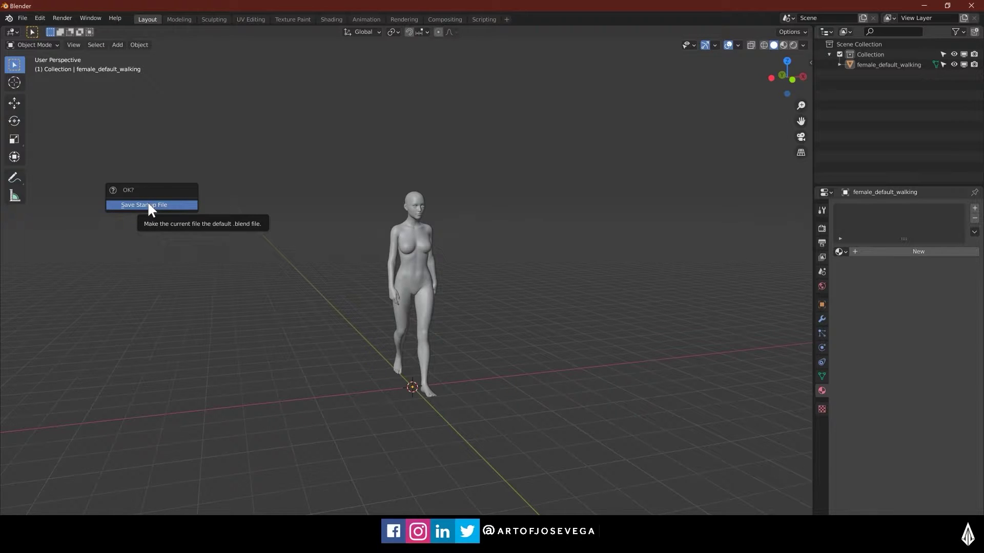
click(146, 204)
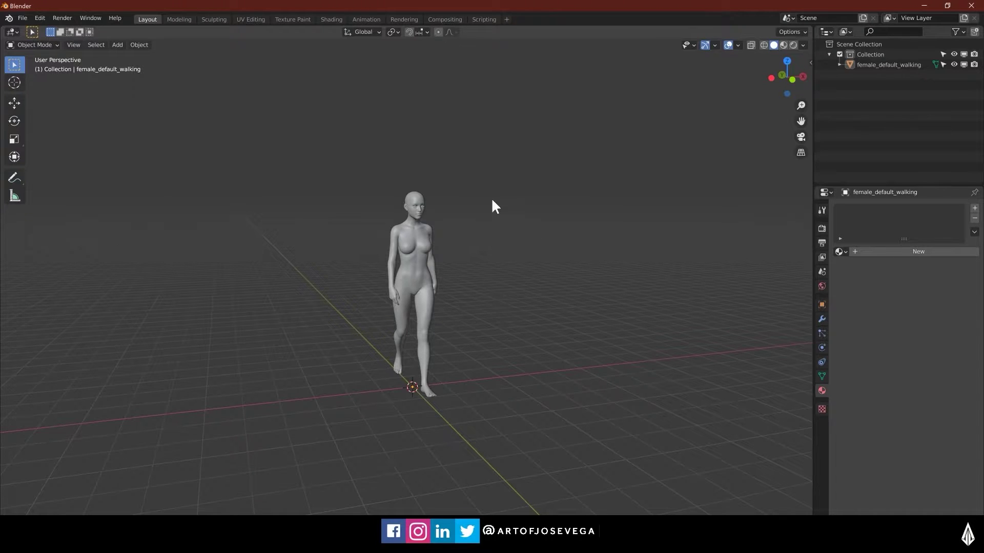
- Inspect the walking figure up close and from far away, orbiting around it to judge its scale in the scene
middle_drag(520, 286, 427, 285)
scroll(426, 281, down, 8)
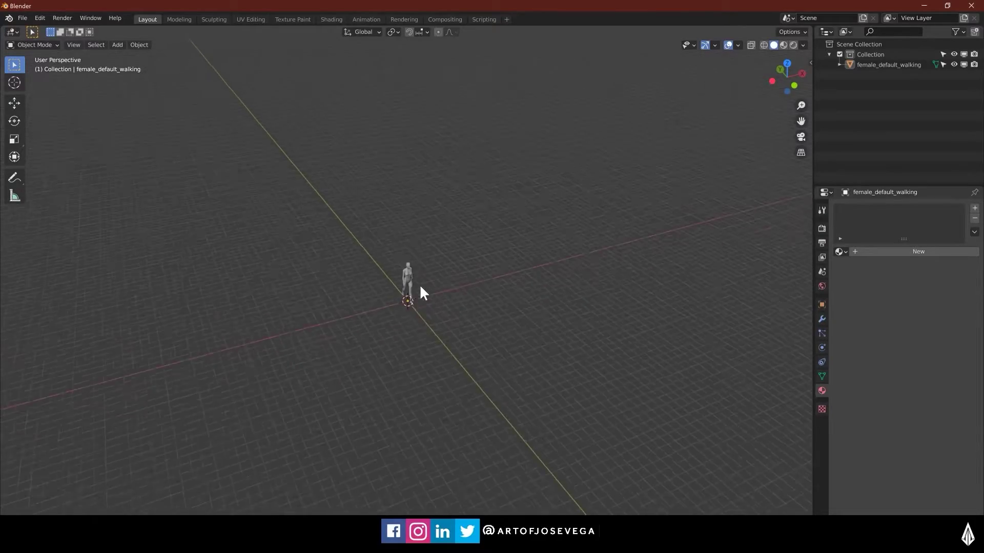
scroll(412, 285, up, 9)
scroll(416, 286, up, 6)
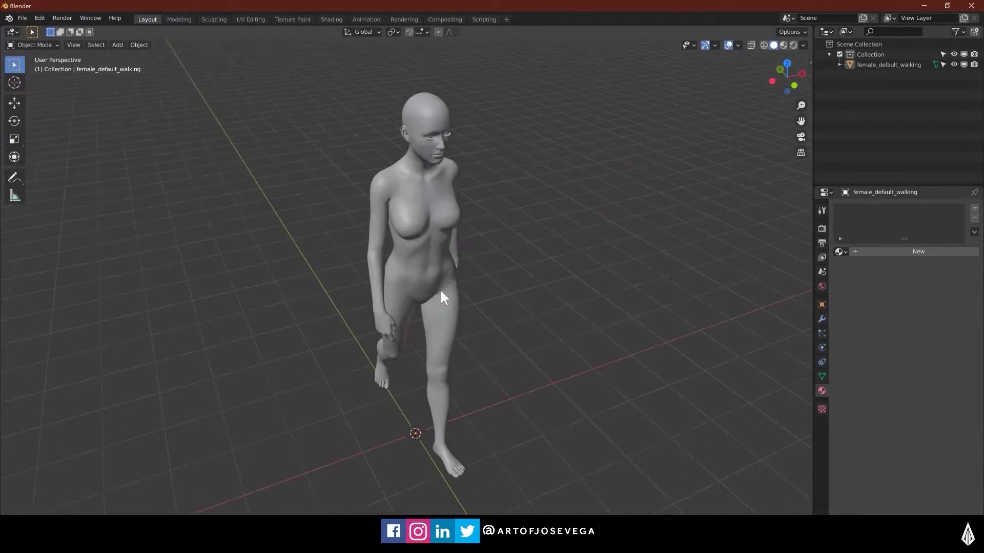
scroll(395, 292, down, 8)
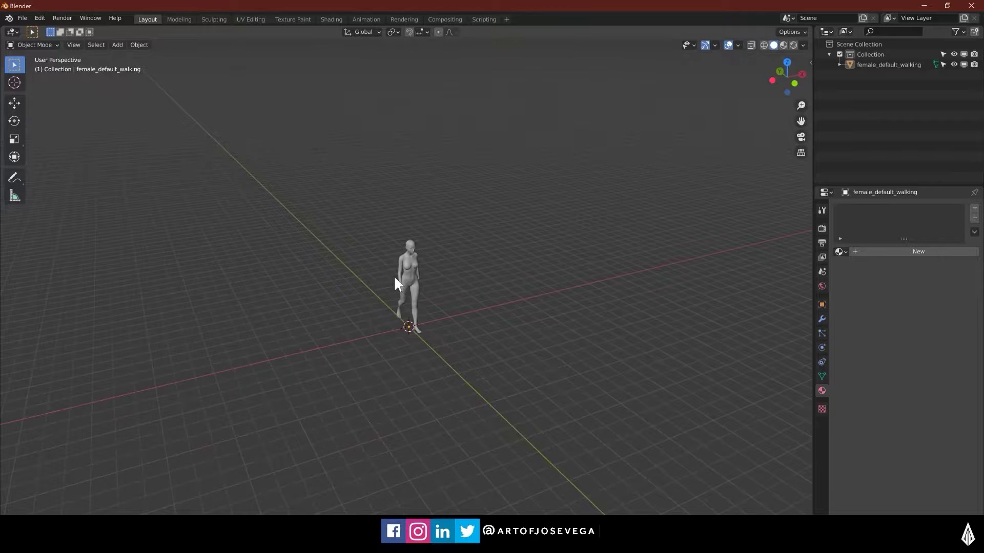
middle_drag(422, 265, 521, 282)
scroll(433, 312, up, 5)
middle_drag(437, 325, 439, 311)
scroll(478, 323, down, 1)
scroll(484, 333, down, 2)
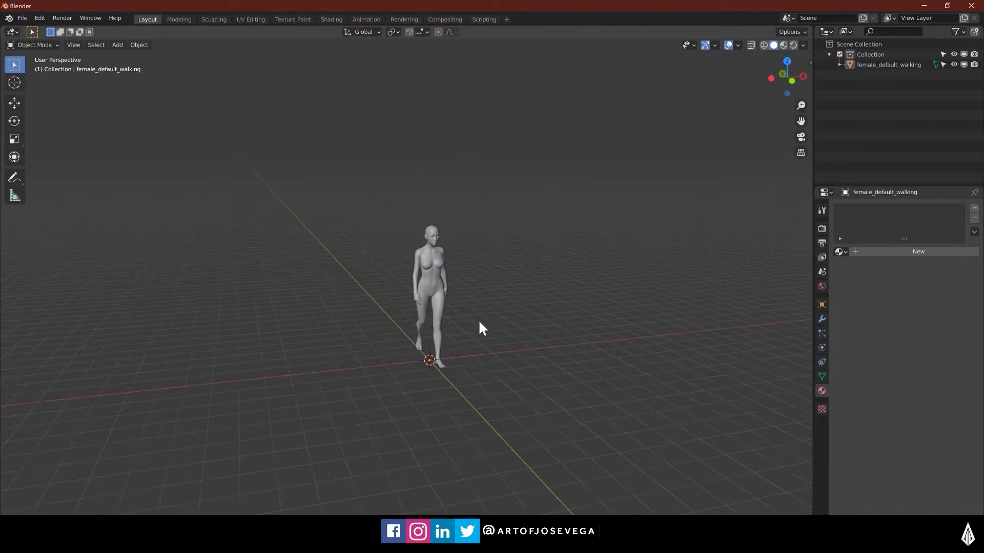
scroll(464, 278, up, 1)
scroll(464, 267, down, 4)
scroll(460, 297, up, 5)
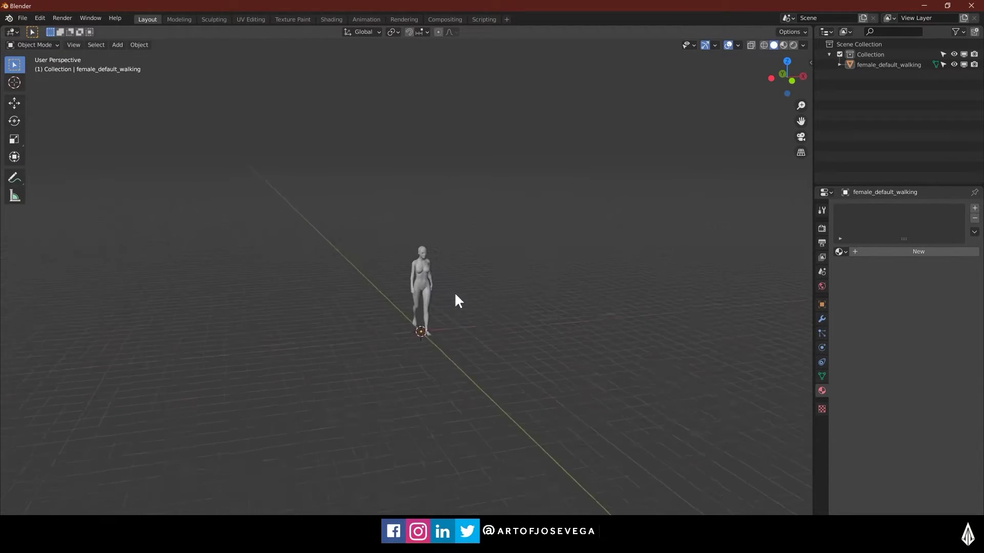
scroll(454, 281, down, 2)
middle_drag(454, 281, 364, 296)
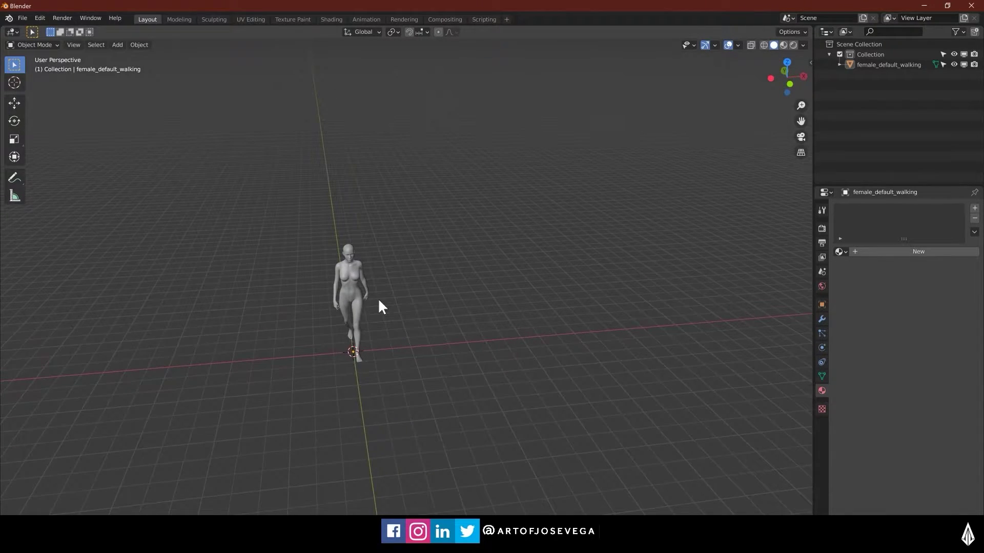
- Add a mesh circle at the origin, place it along the X axis beside the figure, and duplicate it
key(shift+a)
mouse_move(377, 297)
click(462, 98)
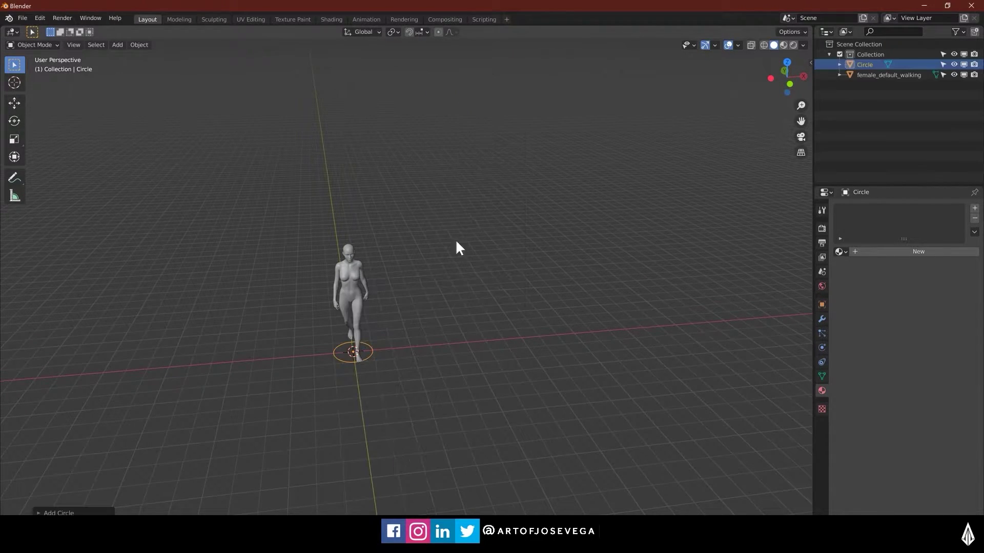
key(shift+d)
click(564, 319)
- Move the duplicated circle back along the Y axis, away from the first circle
key(g)
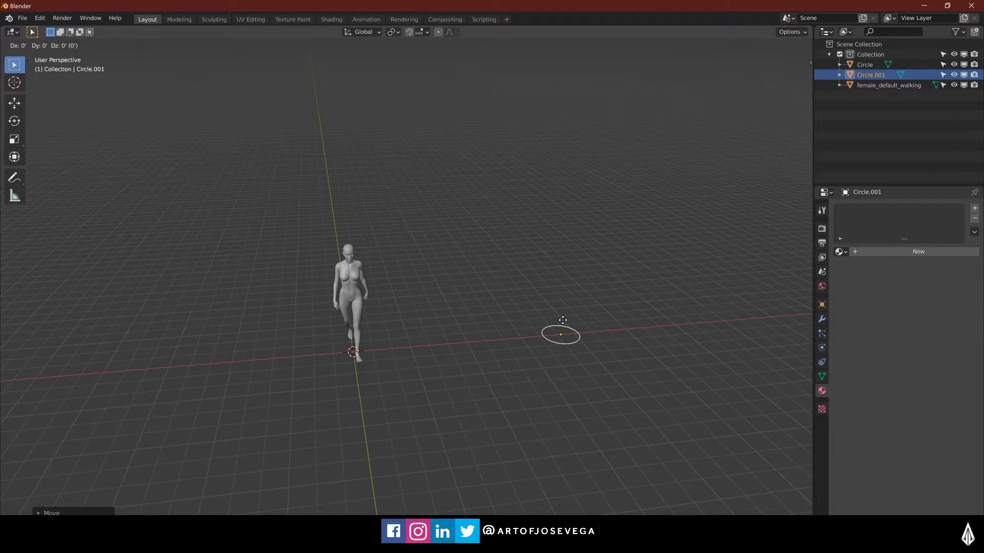
click(554, 243)
key(g)
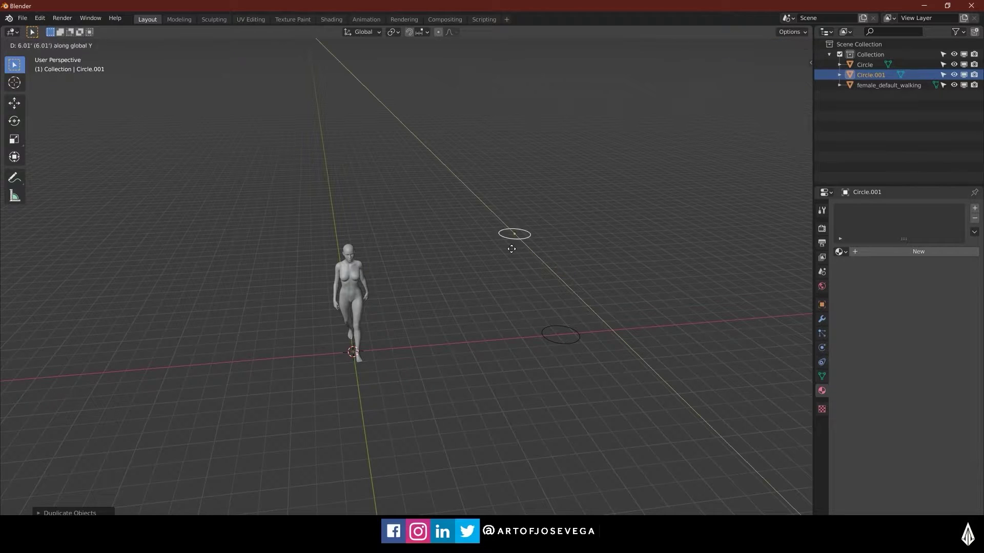
click(520, 272)
- Add a mesh cube and move it along the X axis to the figure's other side, opposite the circles
key(shift+a)
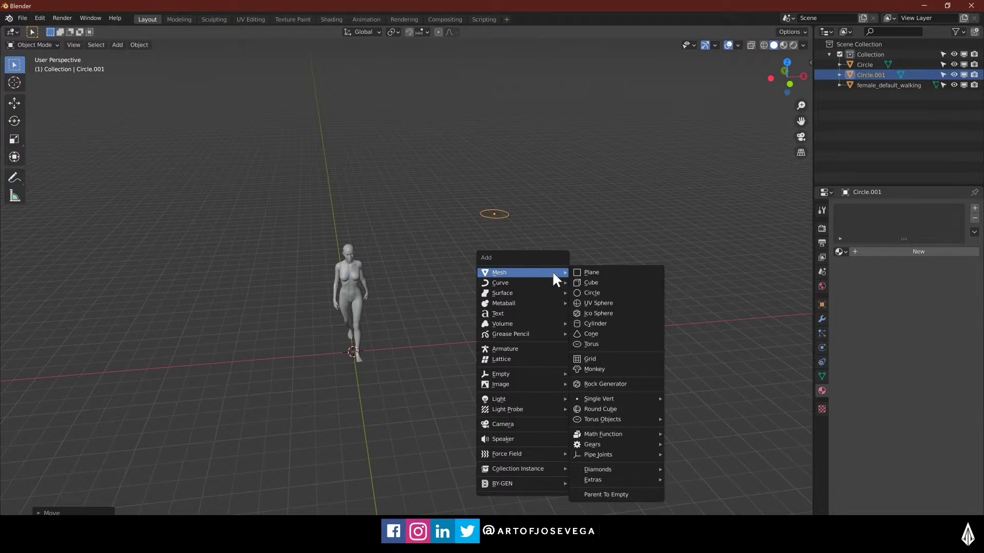
click(590, 282)
key(g)
key(x)
click(136, 350)
- Select the circle behind the figure and frame the view on it
middle_drag(349, 336, 556, 234)
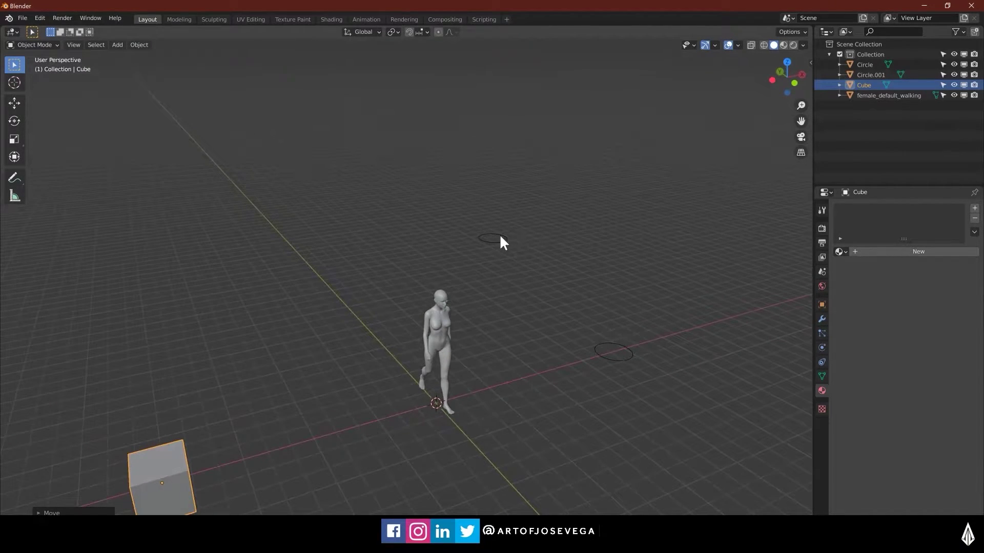
click(490, 250)
middle_drag(506, 235, 497, 261)
drag(431, 198, 498, 250)
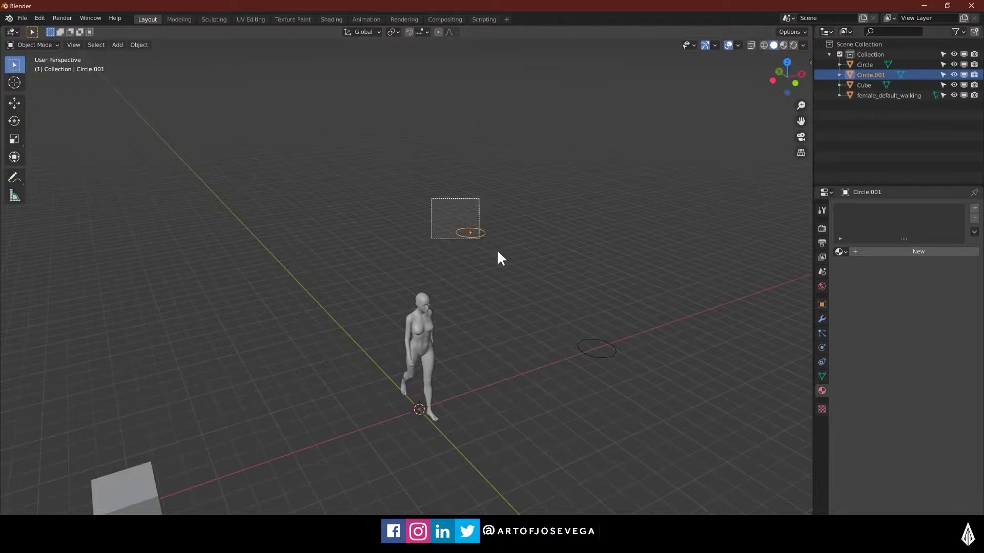
shift+middle_drag(467, 234, 486, 232)
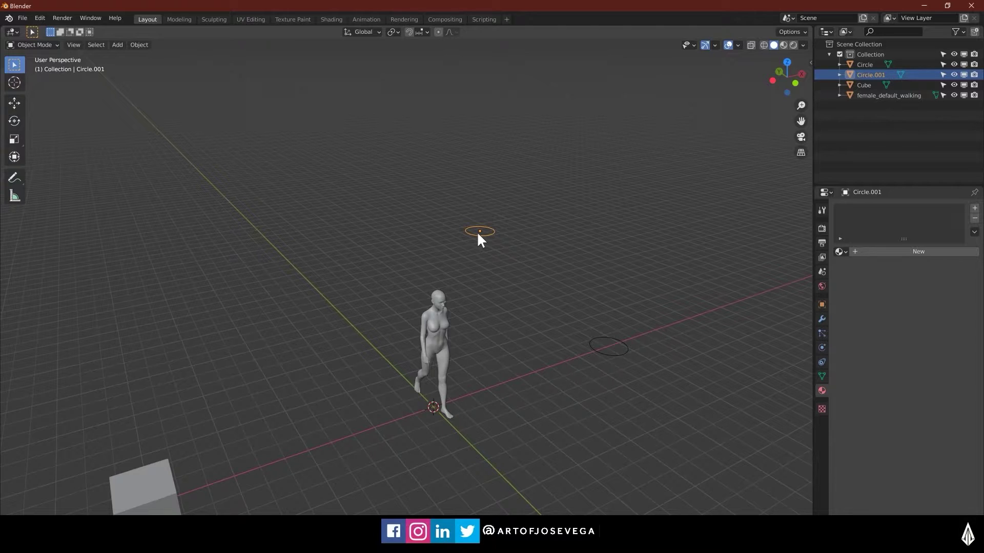
key(KP_Decimal)
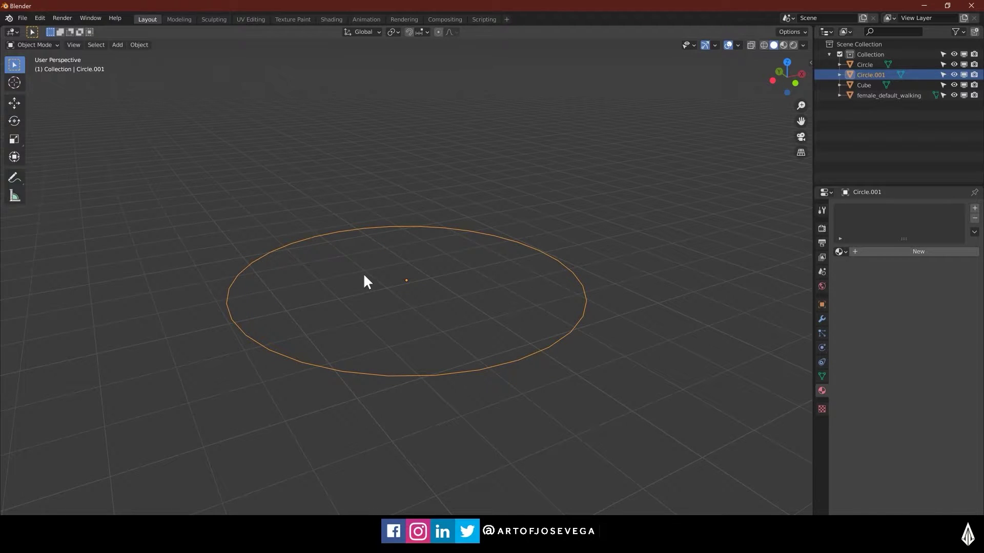
- Select the walking figure together with both circles and inspect them from around the scene
scroll(437, 268, down, 7)
middle_drag(467, 253, 455, 291)
scroll(409, 290, down, 9)
scroll(463, 283, up, 3)
drag(367, 179, 541, 339)
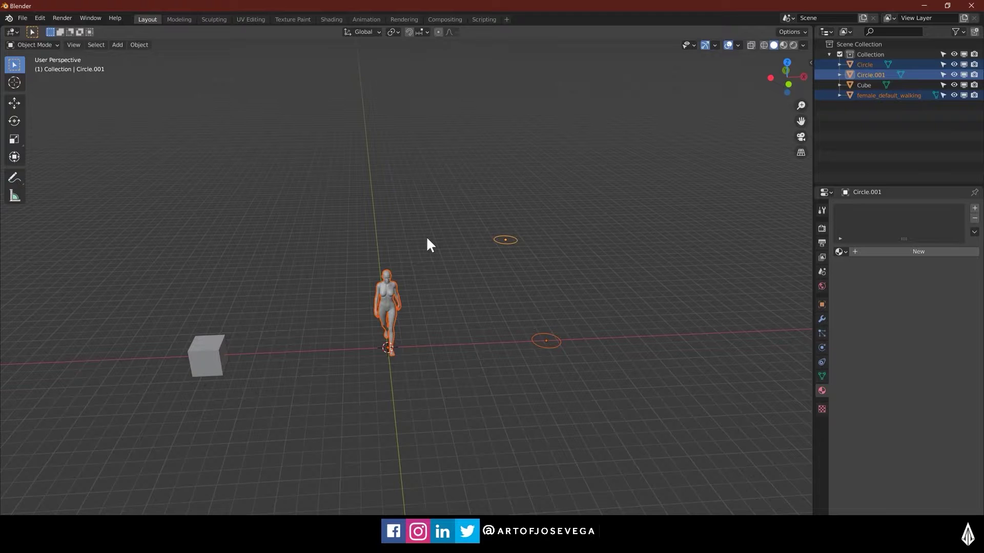
scroll(427, 237, up, 4)
middle_drag(481, 304, 502, 311)
scroll(500, 310, down, 4)
shift+middle_drag(349, 324, 403, 326)
- Select the cube beside the figure, frame the view on it, and inspect it from further out
click(197, 402)
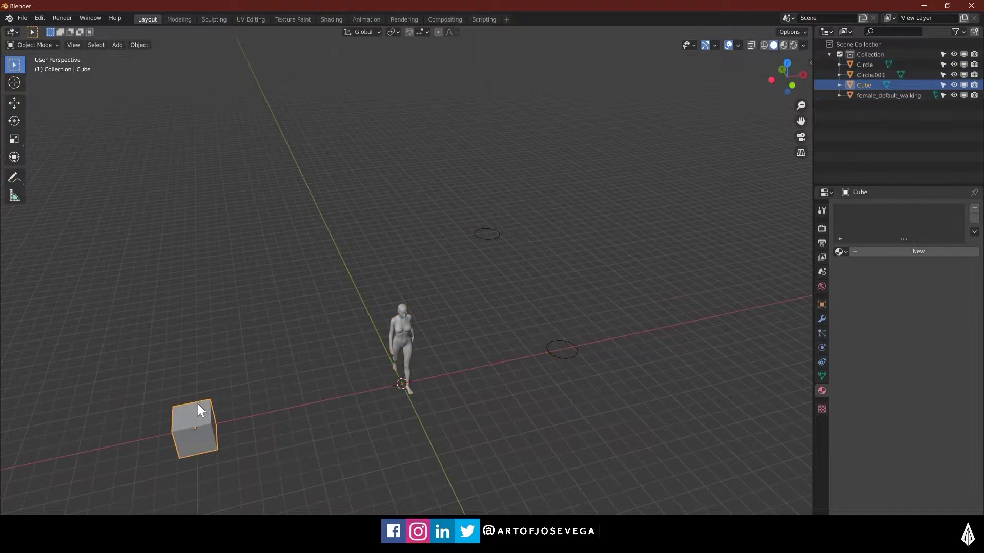
key(KP_Decimal)
scroll(436, 362, down, 7)
middle_drag(518, 318, 395, 345)
scroll(395, 345, down, 4)
middle_drag(293, 327, 404, 275)
scroll(481, 289, down, 4)
shift+middle_drag(492, 289, 324, 303)
- Delete the cube and both circles, keeping only the walking figure in the scene
key(x)
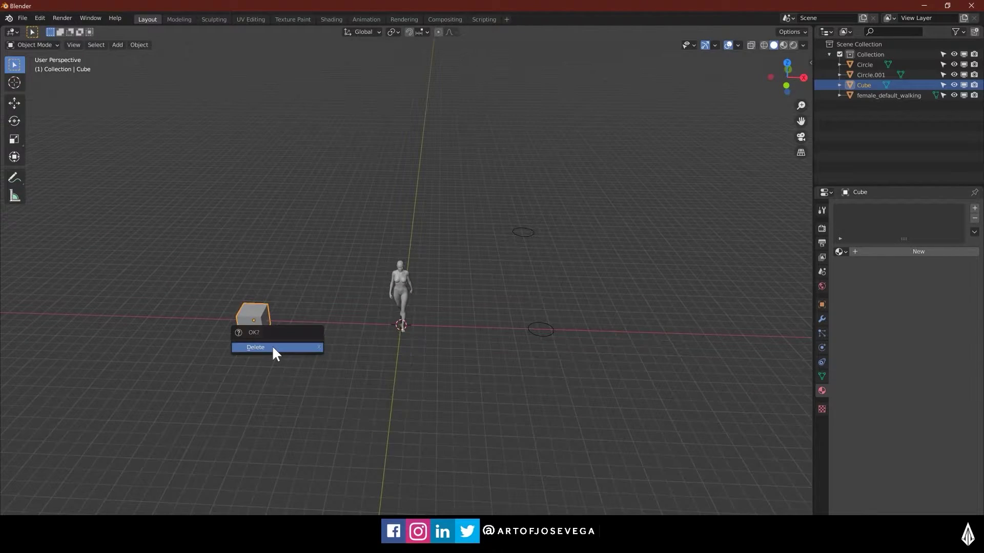
click(272, 351)
drag(481, 196, 588, 369)
key(x)
click(535, 288)
- Select the walking figure and inspect it up close and from above
scroll(466, 325, up, 4)
middle_drag(466, 325, 481, 257)
click(482, 256)
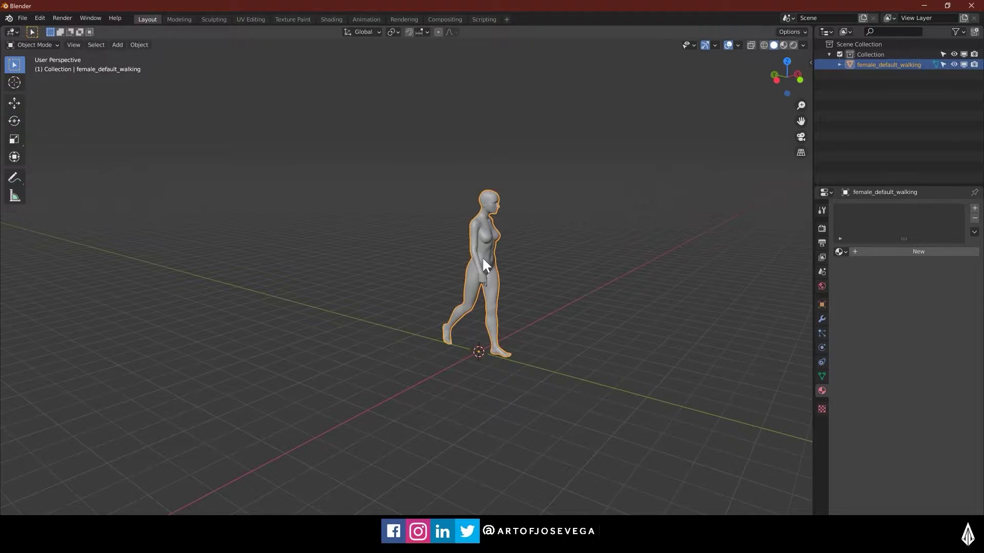
scroll(481, 256, up, 4)
click(528, 267)
click(429, 257)
middle_drag(475, 258, 409, 307)
scroll(434, 303, down, 3)
- Add a mesh cube and move it along the X axis to stand beside the figure
key(shift+a)
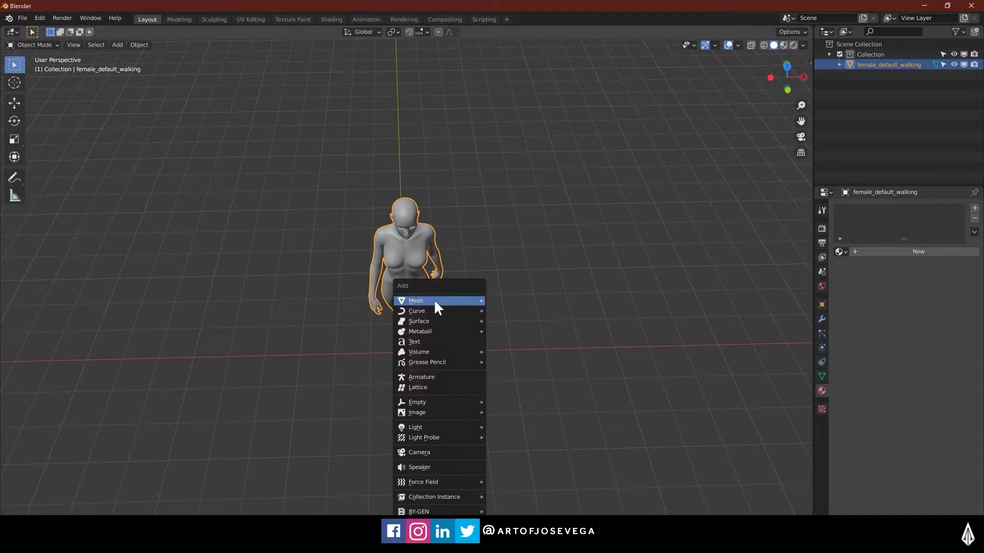
key(Escape)
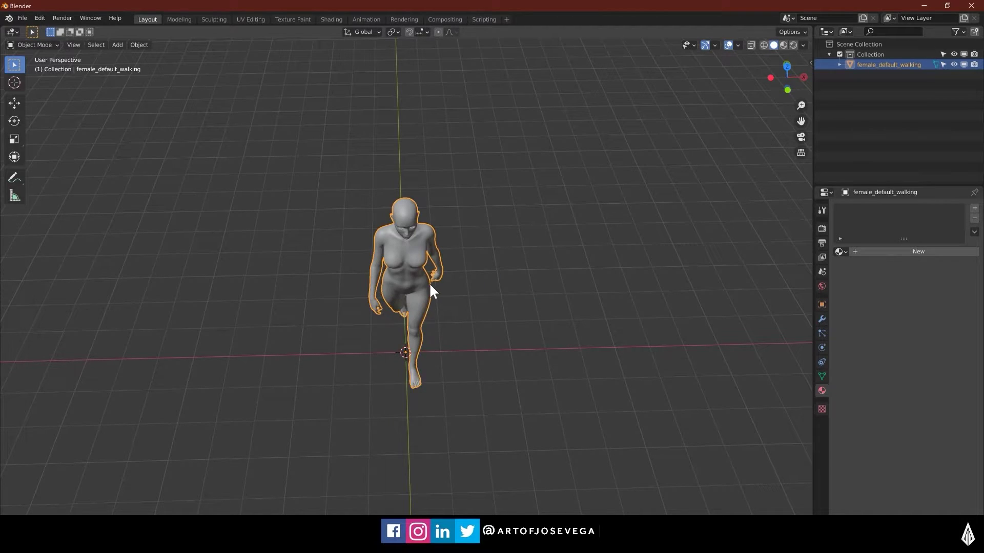
key(shift+a)
mouse_move(429, 282)
click(493, 294)
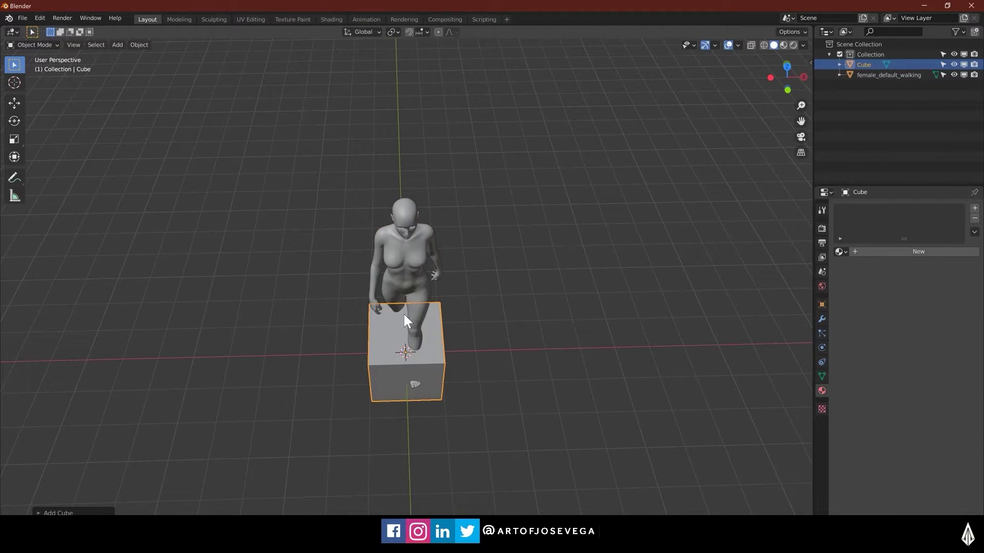
key(g)
key(x)
click(524, 321)
- Duplicate the cube, place the copy behind the original, and clear the selection
key(shift+d)
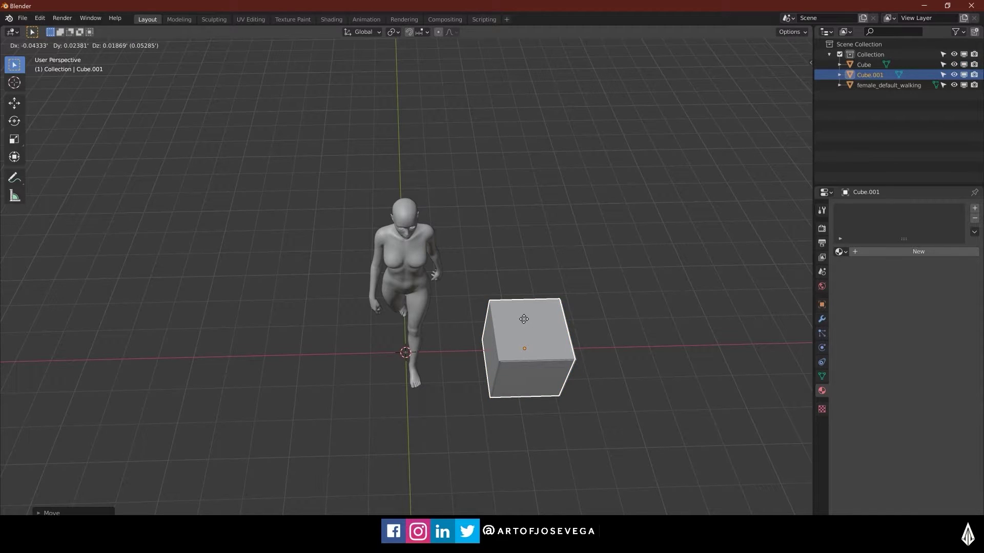
click(521, 213)
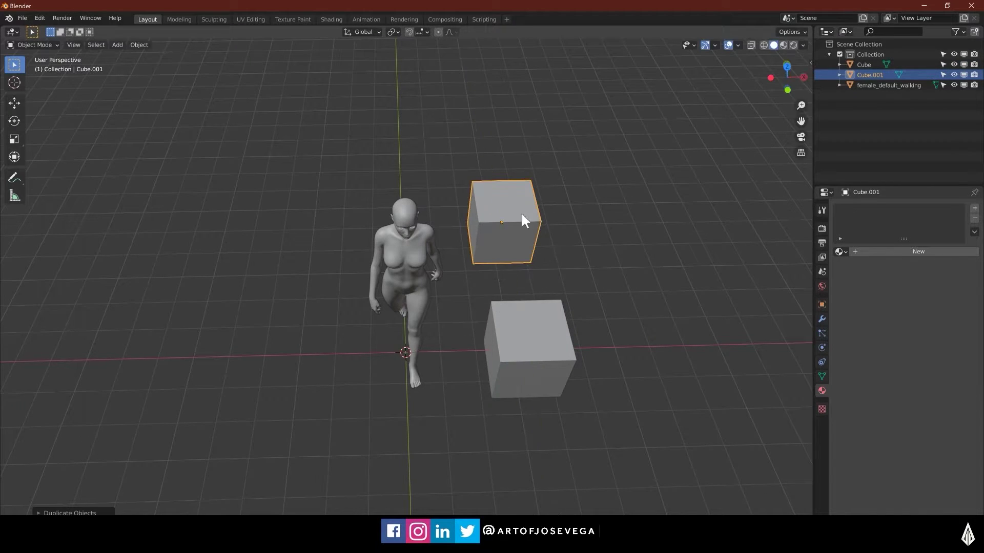
click(590, 259)
- Select the rear cube while viewing the figure and both cubes from the front
middle_drag(593, 271, 590, 249)
shift+middle_drag(532, 272, 486, 263)
shift+middle_drag(446, 279, 467, 274)
middle_drag(467, 274, 479, 286)
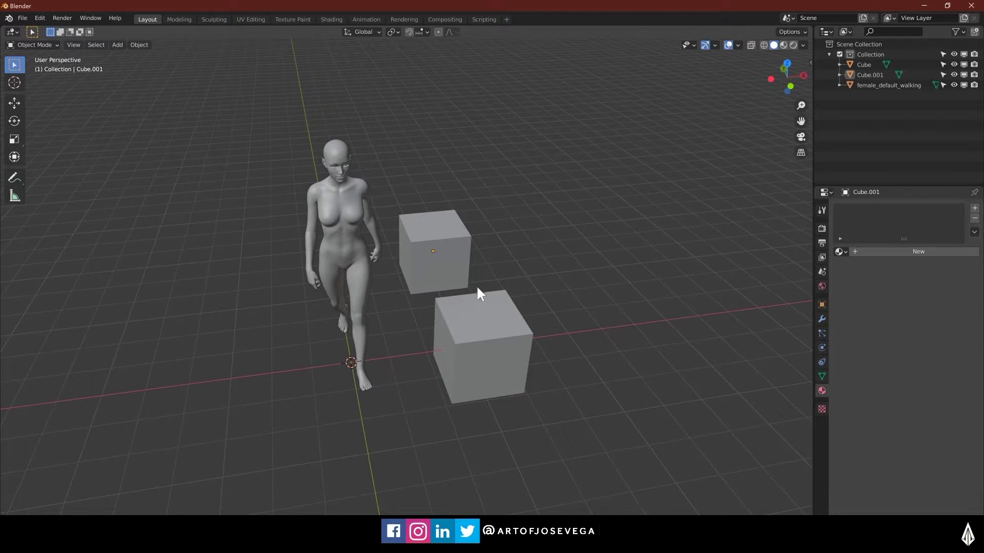
middle_drag(538, 255, 496, 255)
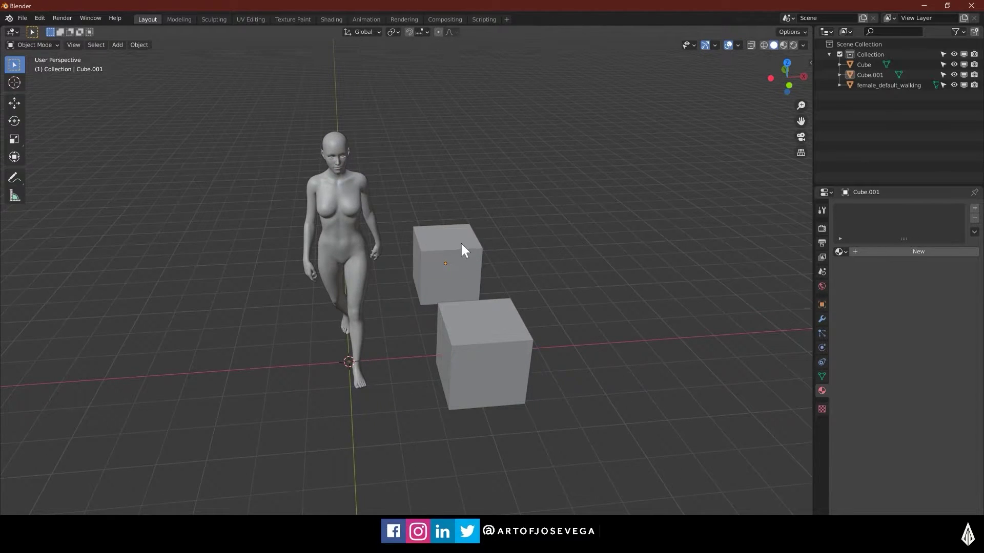
click(460, 256)
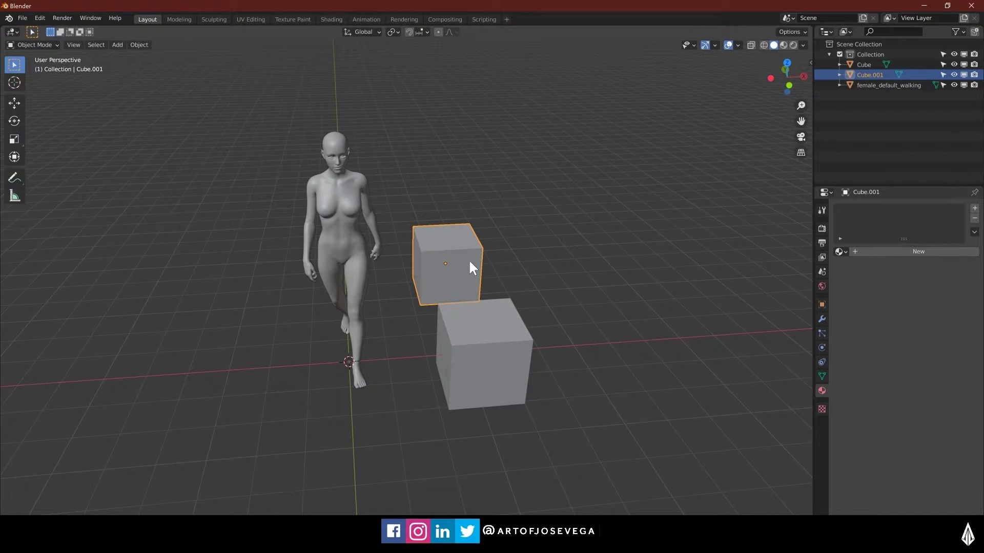
- Select the figure and both cubes and try moving them together
drag(589, 150, 326, 428)
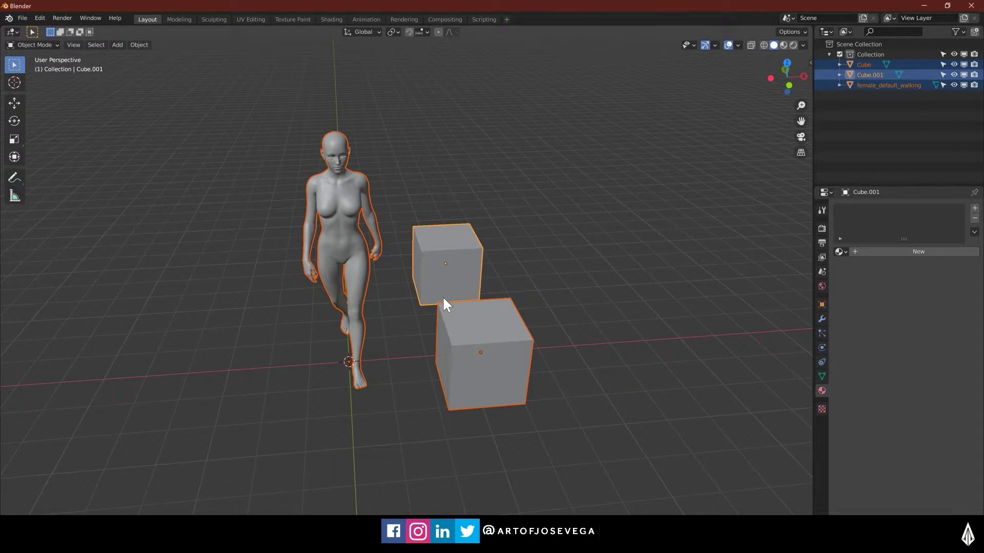
key(g)
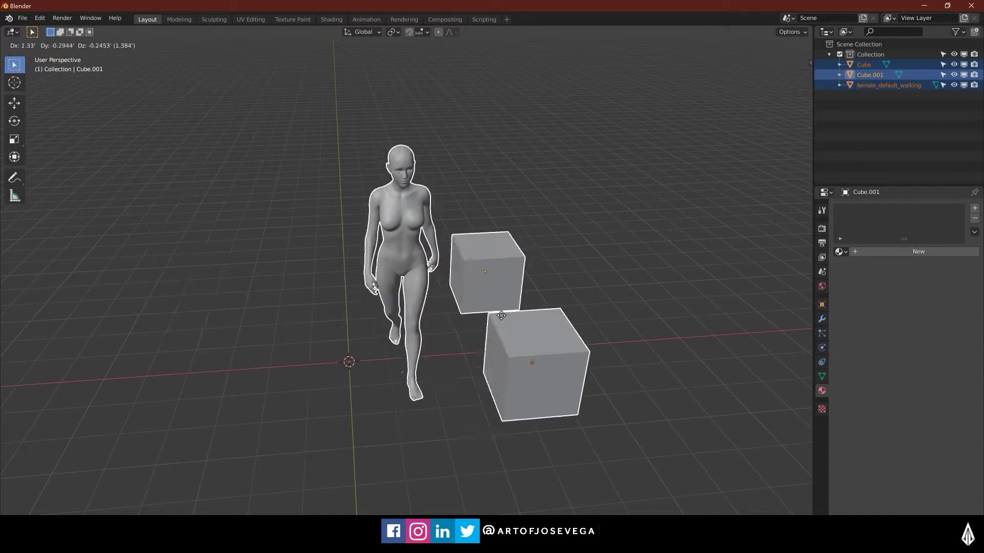
click(430, 316)
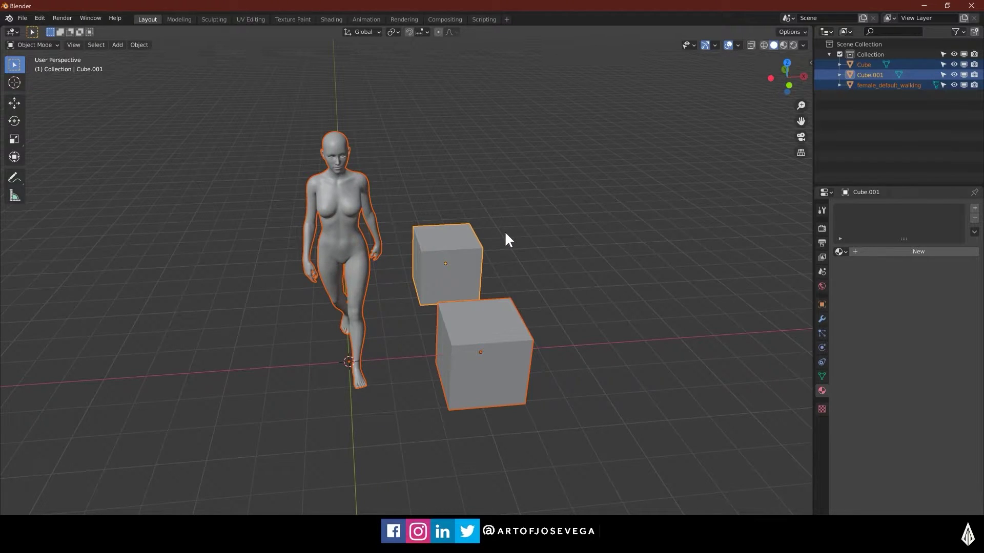
- Show the modifier properties and select both cubes, with the front cube as the active object
click(821, 320)
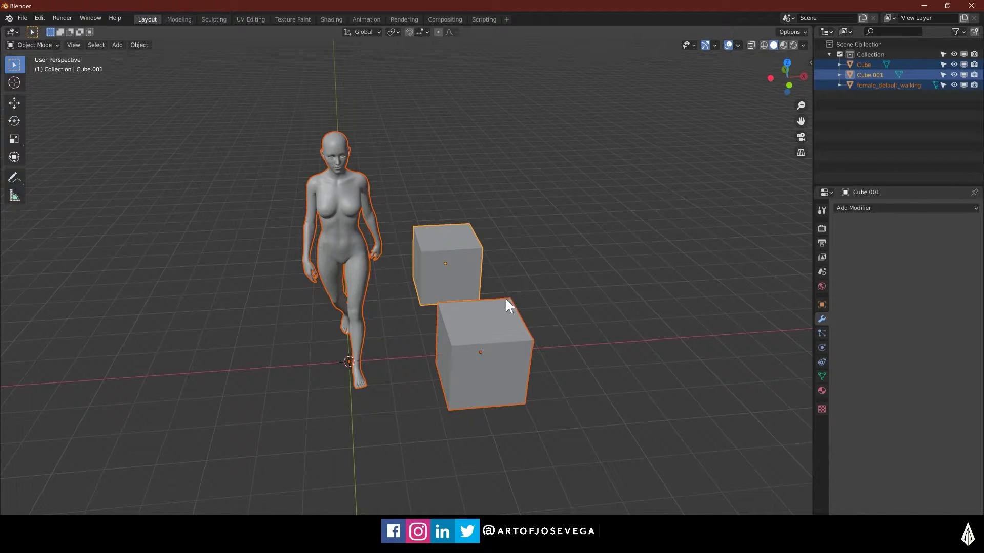
click(501, 320)
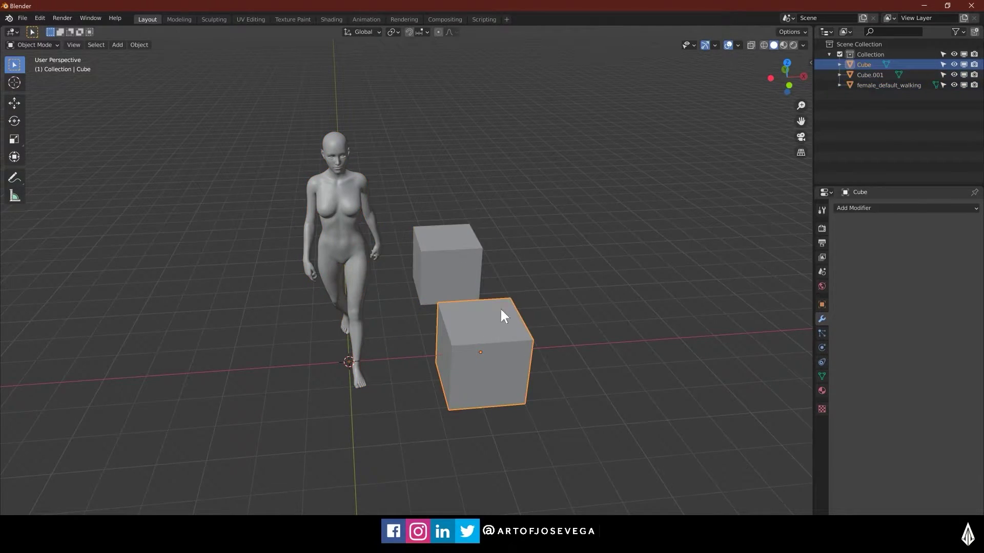
click(530, 242)
drag(530, 243, 473, 326)
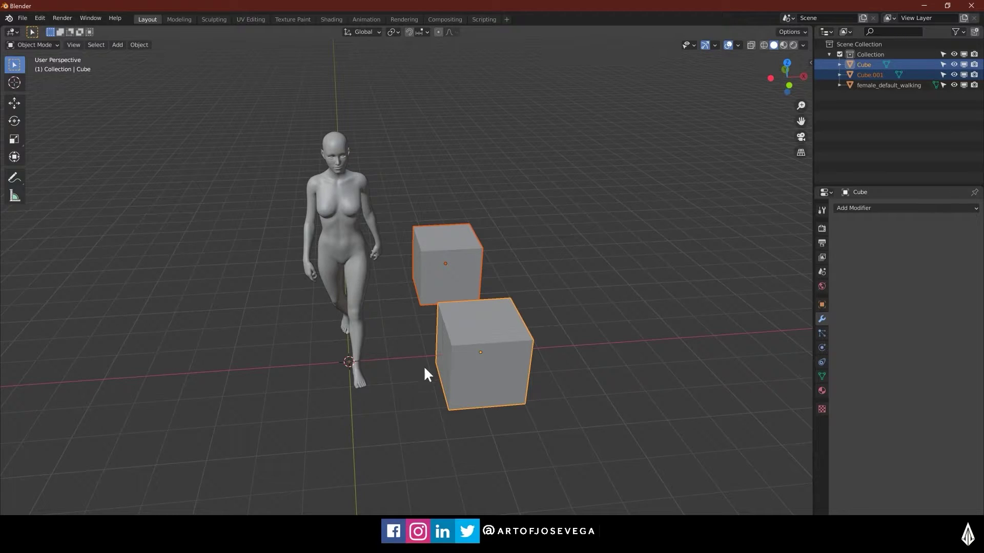
- Select the figure and both cubes, and take the rear cube out of the selection before clearing it
click(538, 258)
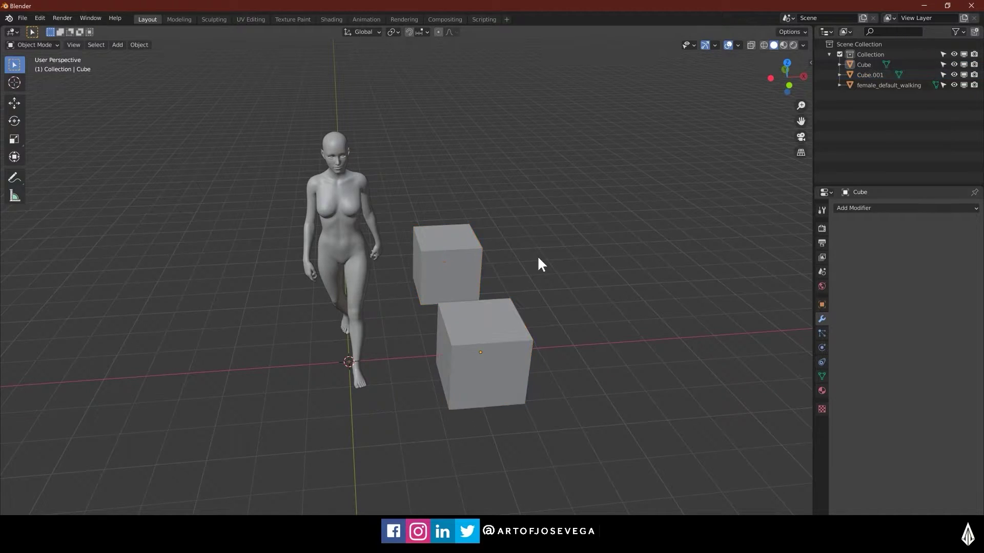
drag(518, 195, 292, 338)
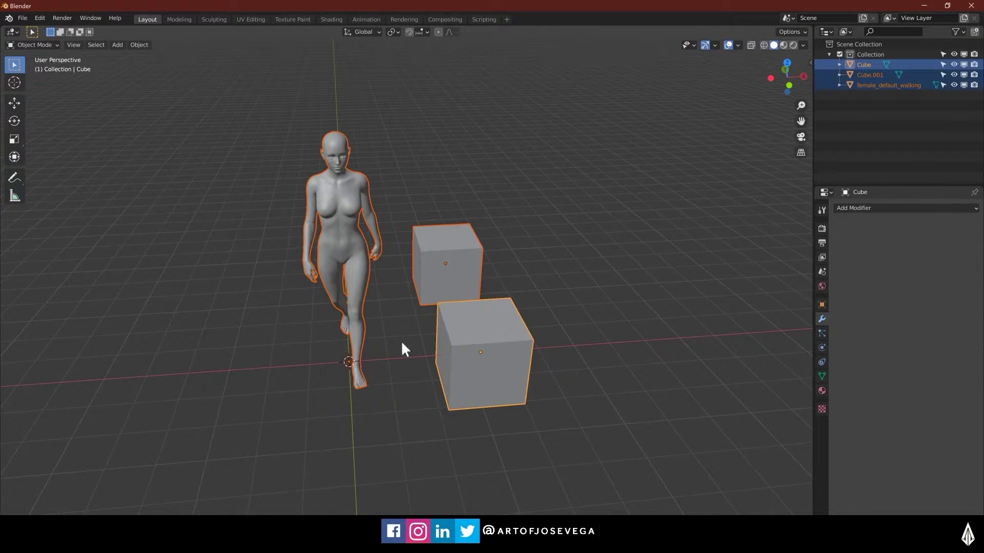
click(552, 250)
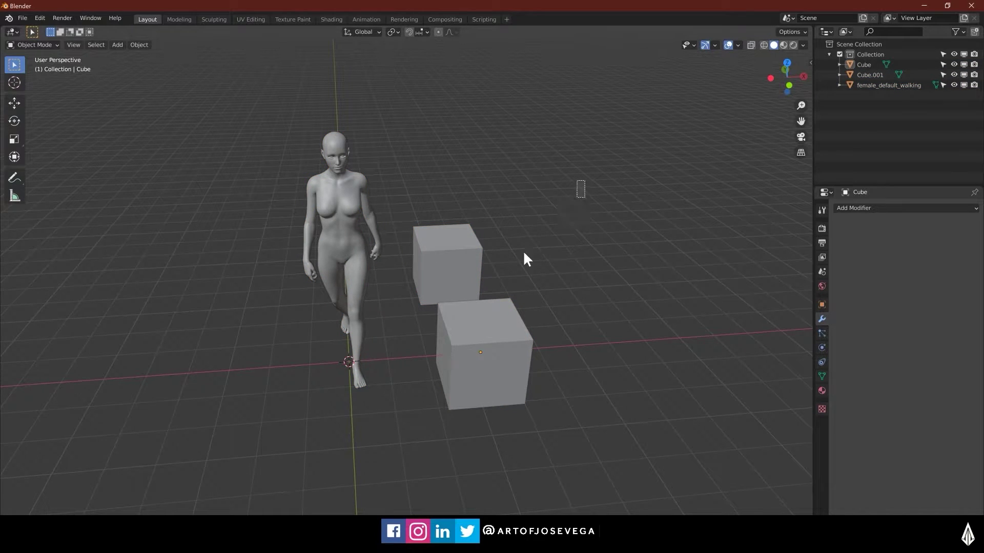
key(a)
middle_drag(351, 274, 460, 257)
ctrl+drag(520, 260, 526, 253)
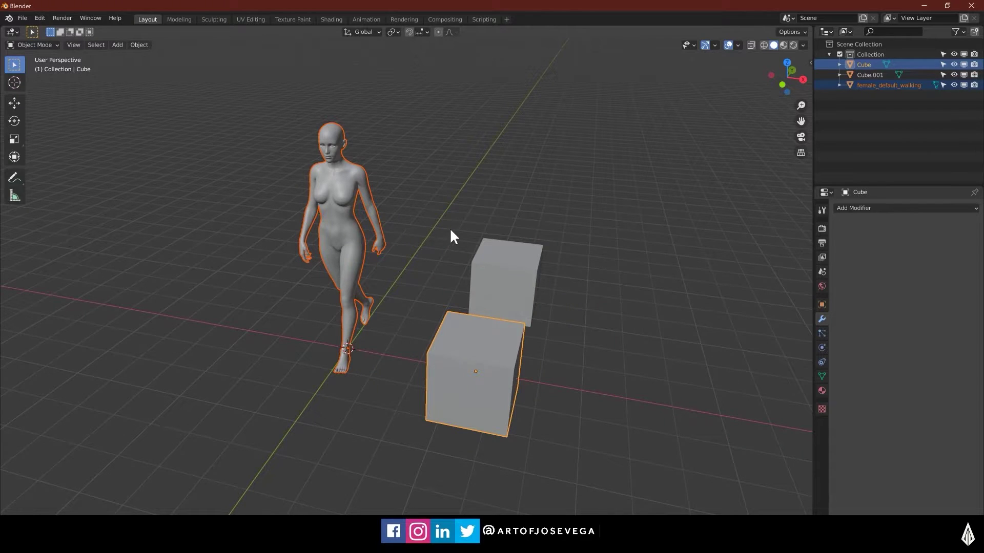
middle_drag(466, 271, 476, 247)
click(534, 257)
- Examine the 3D cursor at the world origin between the figure's feet and look over the snapping options
middle_drag(534, 257, 381, 331)
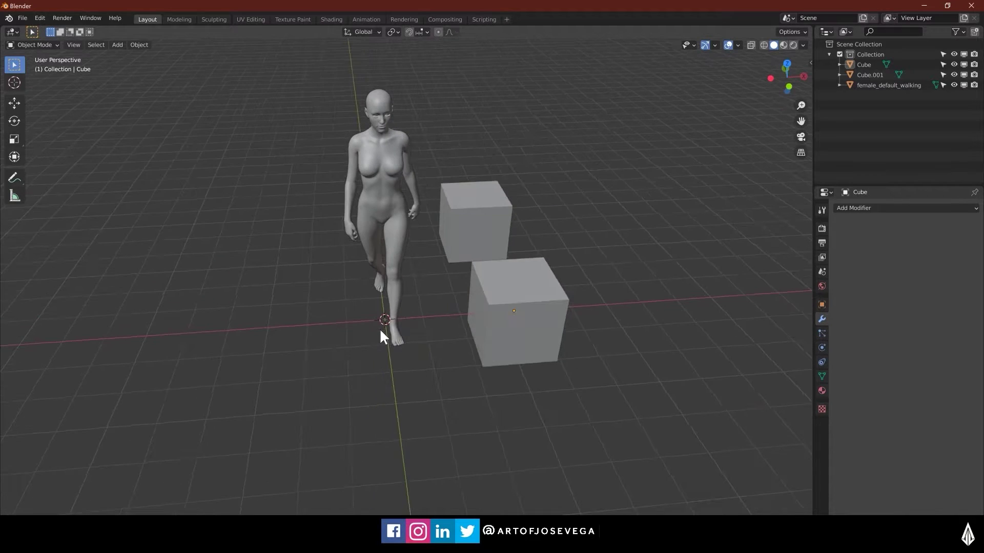
scroll(374, 332, up, 5)
middle_drag(354, 365, 404, 331)
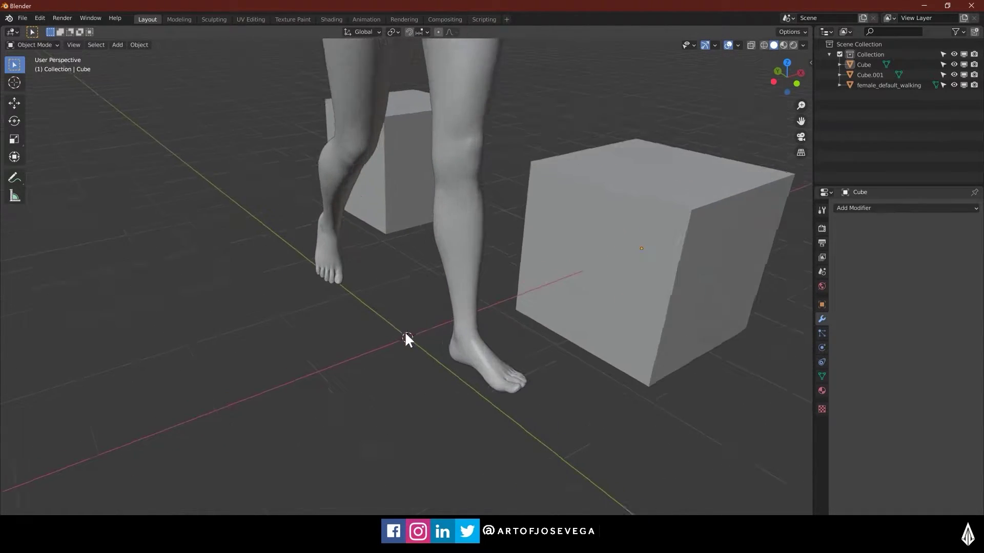
scroll(406, 358, up, 4)
shift+middle_drag(407, 404, 414, 313)
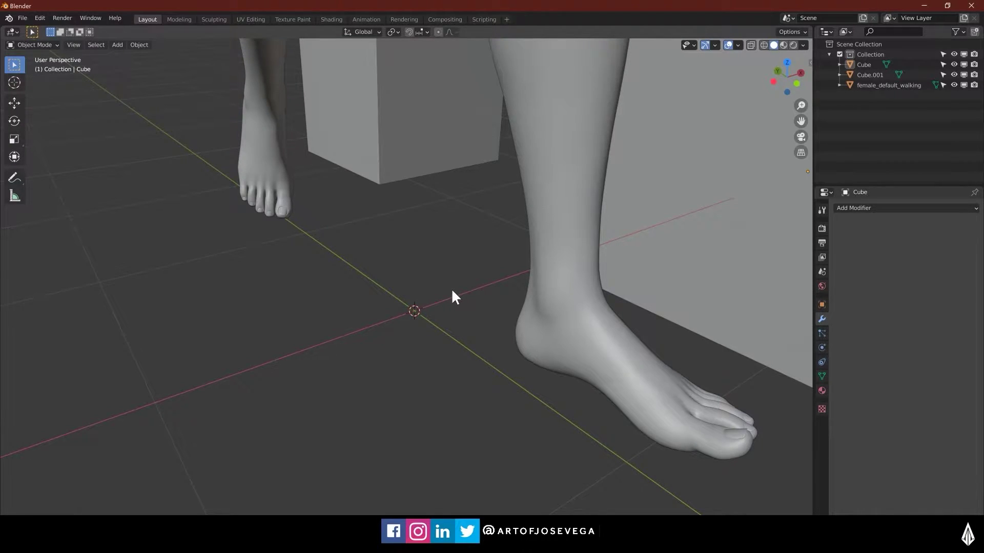
key(shift+s)
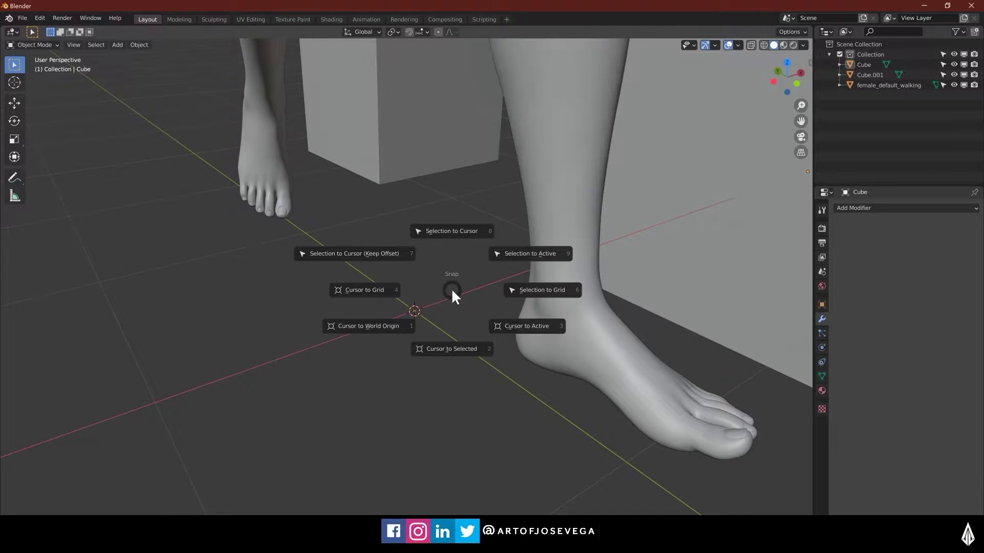
key(Escape)
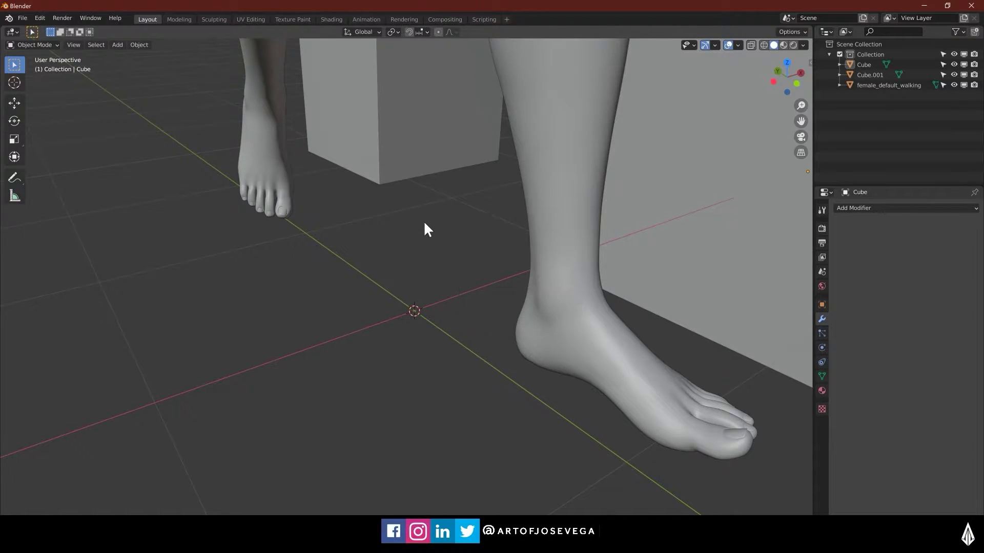
- Add a UV sphere at the 3D cursor by the figure's feet and delete it again
scroll(418, 306, down, 5)
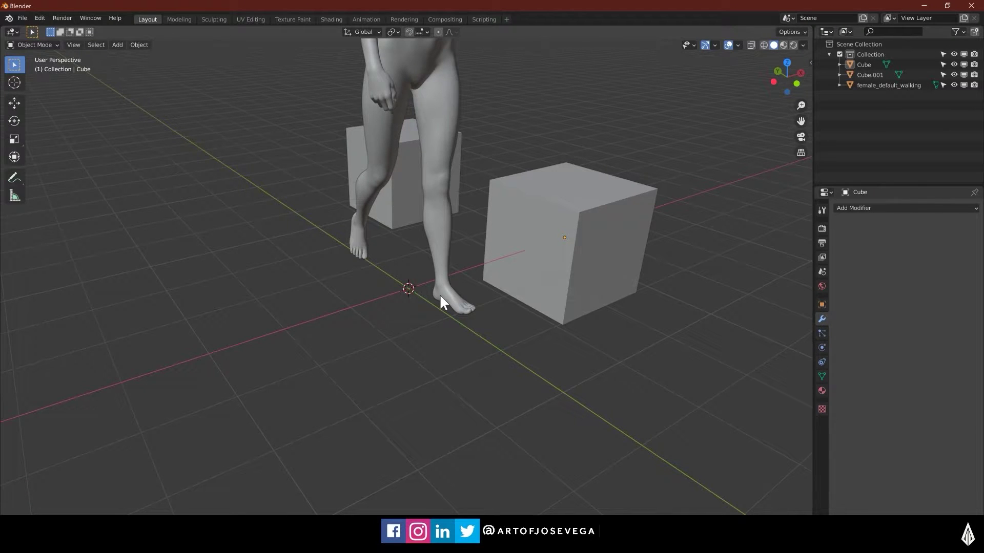
scroll(439, 293, down, 4)
middle_drag(462, 287, 426, 295)
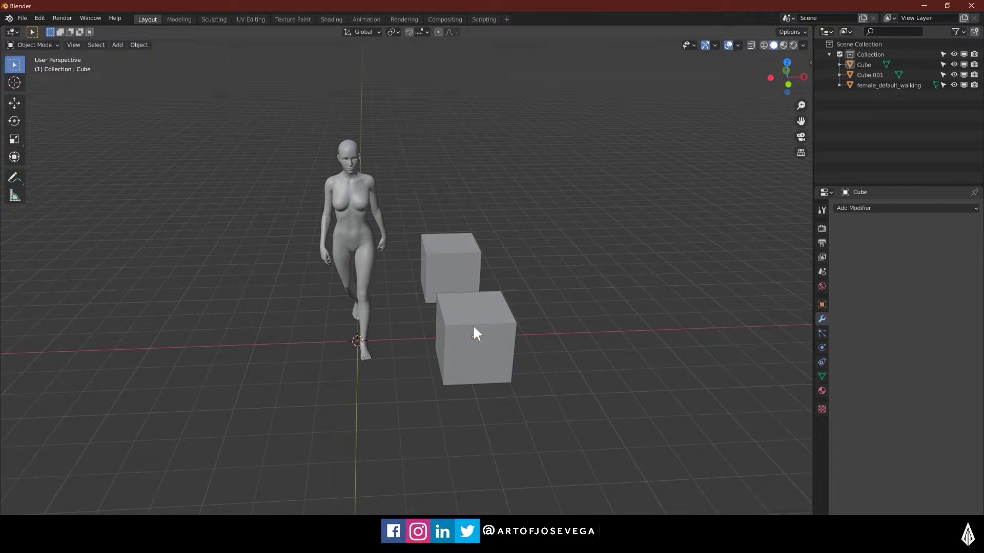
middle_drag(387, 331, 404, 344)
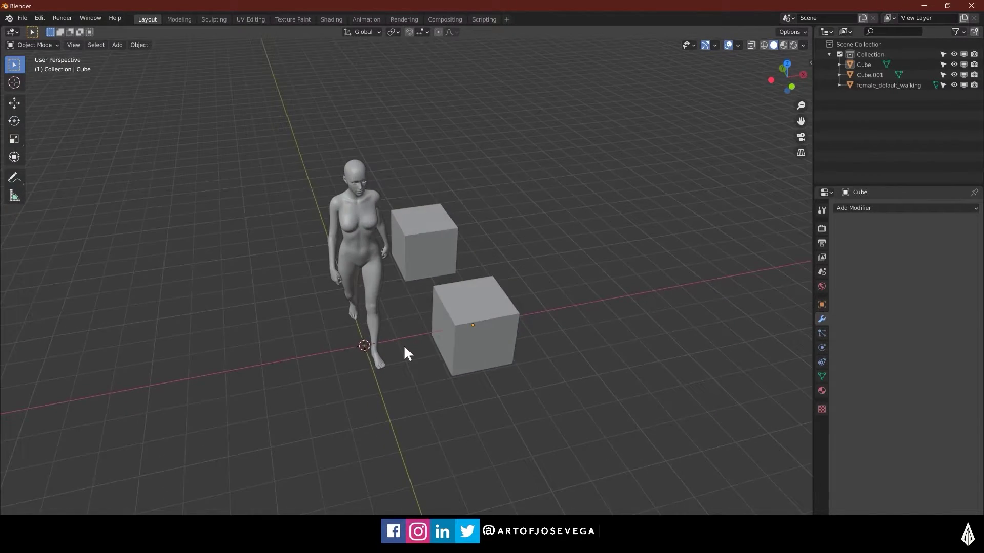
key(shift+a)
mouse_move(398, 308)
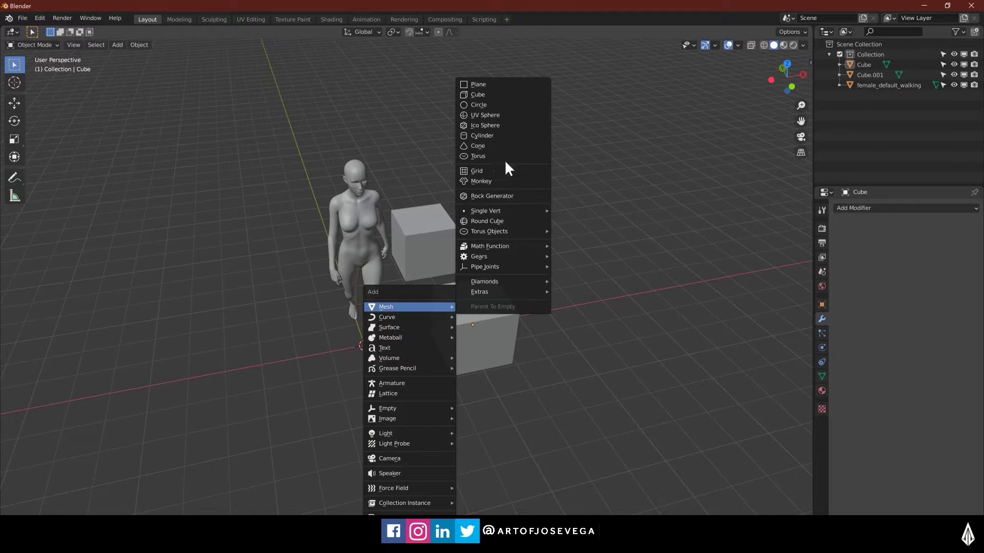
click(487, 118)
key(x)
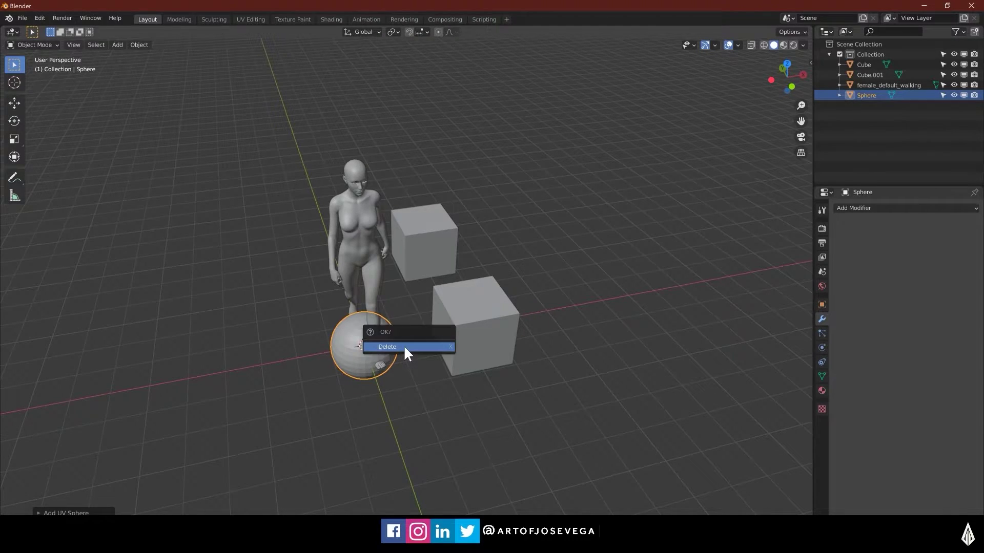
click(404, 346)
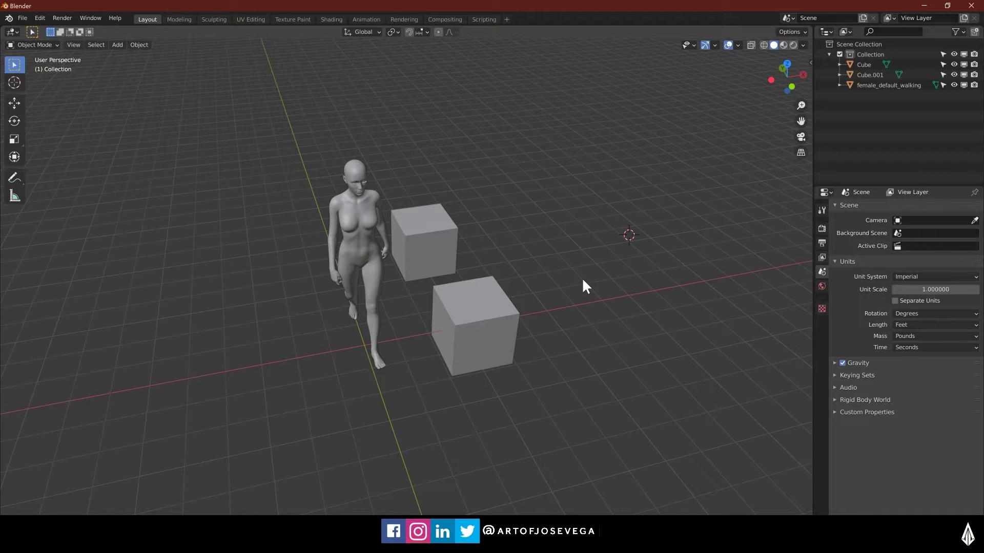
- Reposition the 3D cursor at several spots around the scene, finishing in the open space beside the two cubes
shift+right_click(697, 189)
shift+right_click(655, 283)
shift+right_click(585, 198)
shift+right_click(593, 316)
shift+right_click(555, 374)
shift+right_click(374, 369)
shift+right_click(502, 180)
shift+right_click(550, 321)
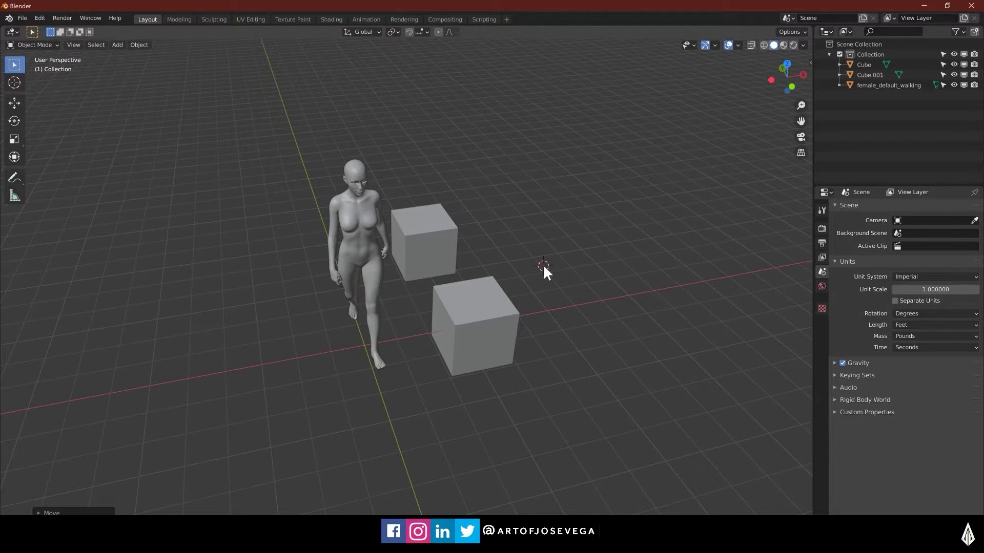
- Add a mesh cube at the relocated 3D cursor and delete it again
key(shift+a)
mouse_move(545, 262)
click(634, 275)
middle_drag(630, 281, 539, 268)
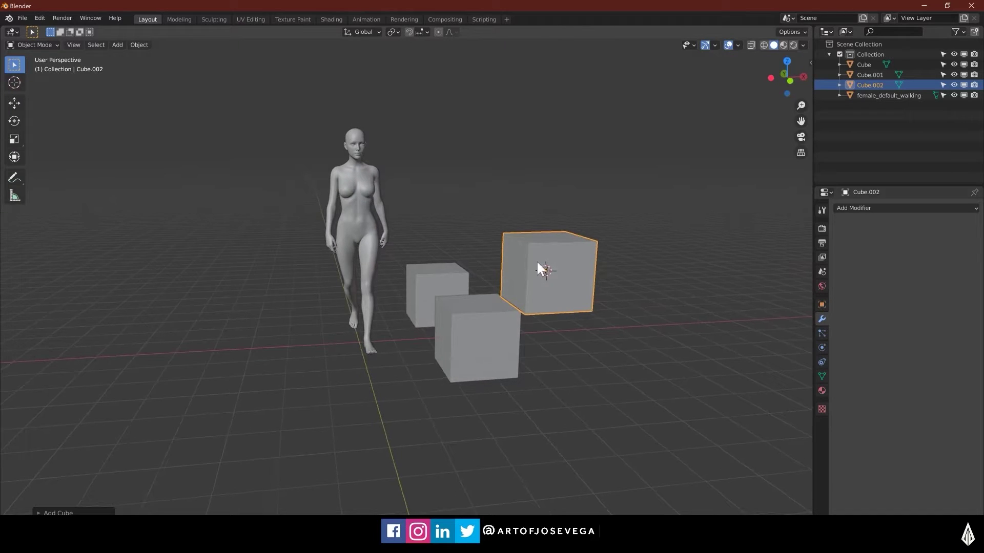
key(x)
click(569, 280)
mouse_move(569, 281)
middle_down()
mouse_move(553, 334)
mouse_move(509, 316)
mouse_move(555, 258)
mouse_move(552, 275)
middle_up()
scroll(509, 312, up, 4)
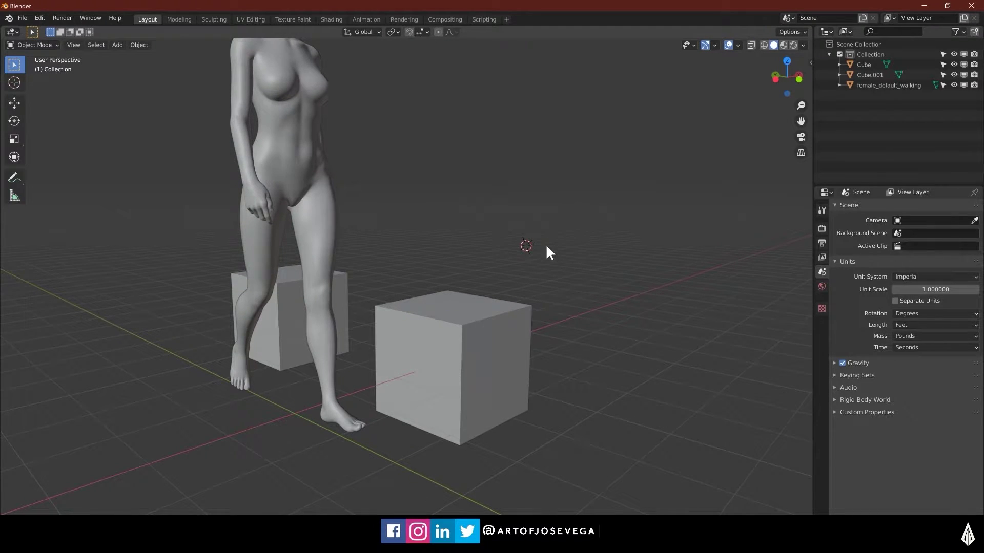
- Snap the 3D cursor from the open space back to the world origin
middle_drag(547, 271, 576, 232)
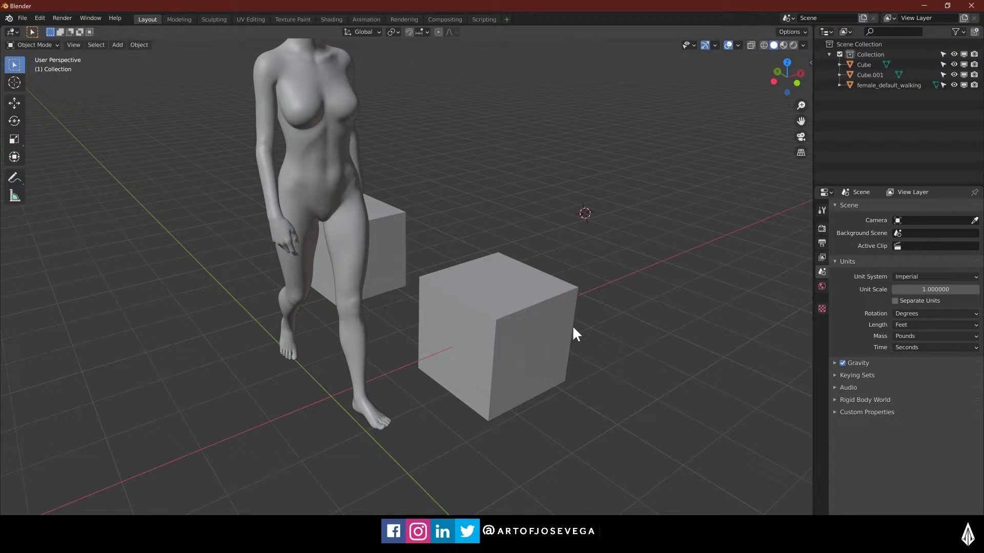
key(shift+s)
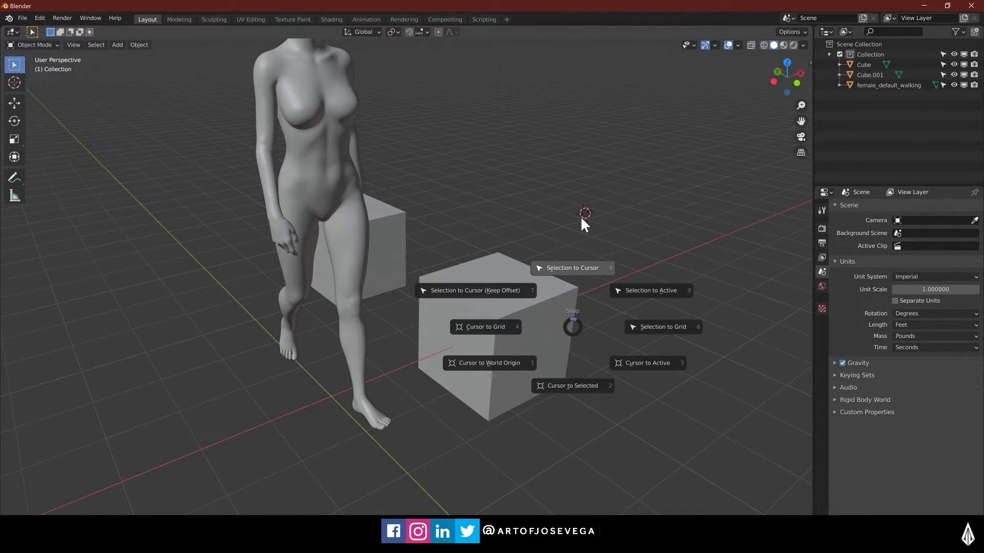
click(484, 364)
middle_drag(512, 358, 552, 366)
middle_drag(552, 365, 502, 361)
- Select the front cube and snap the 3D cursor to its centre
click(462, 345)
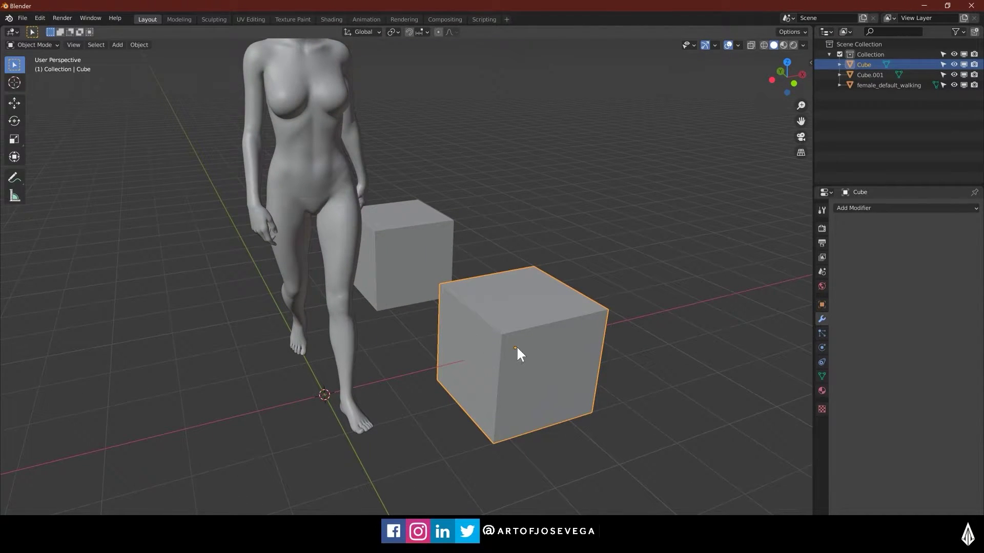
shift+middle_drag(504, 342, 528, 330)
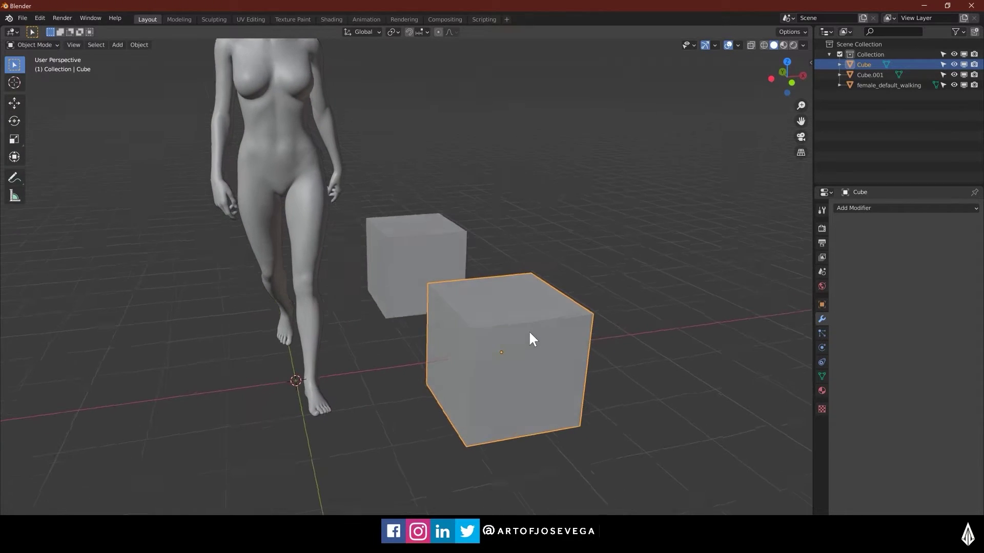
key(shift+s)
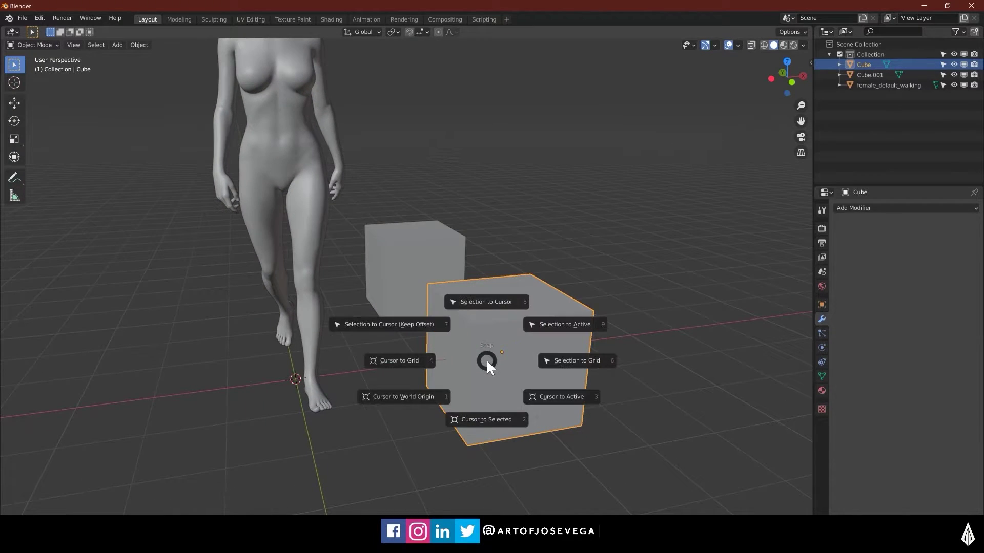
click(485, 417)
mouse_move(559, 368)
middle_down()
mouse_move(510, 333)
mouse_move(426, 344)
mouse_move(507, 388)
mouse_move(553, 371)
middle_up()
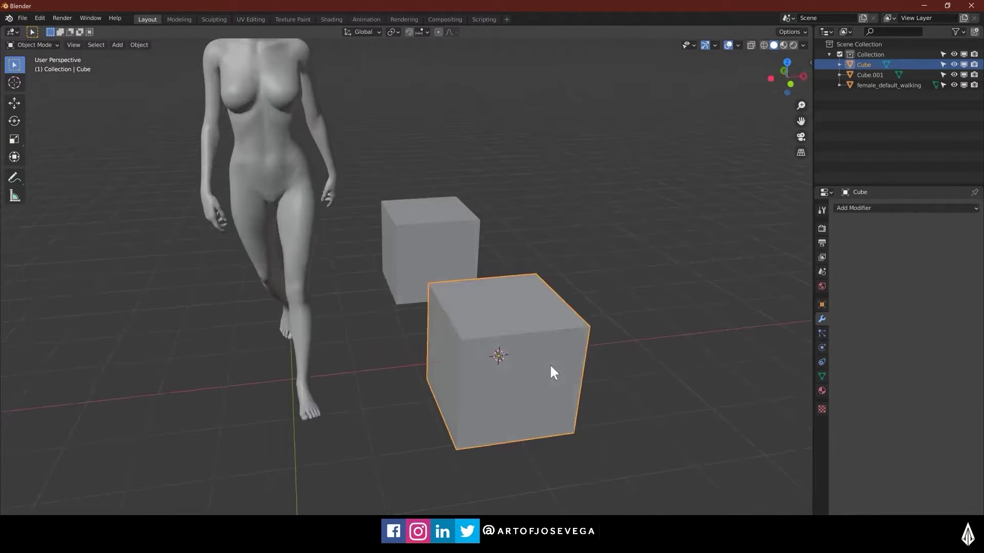
- Return the 3D cursor from the front cube to the world origin
key(shift+s)
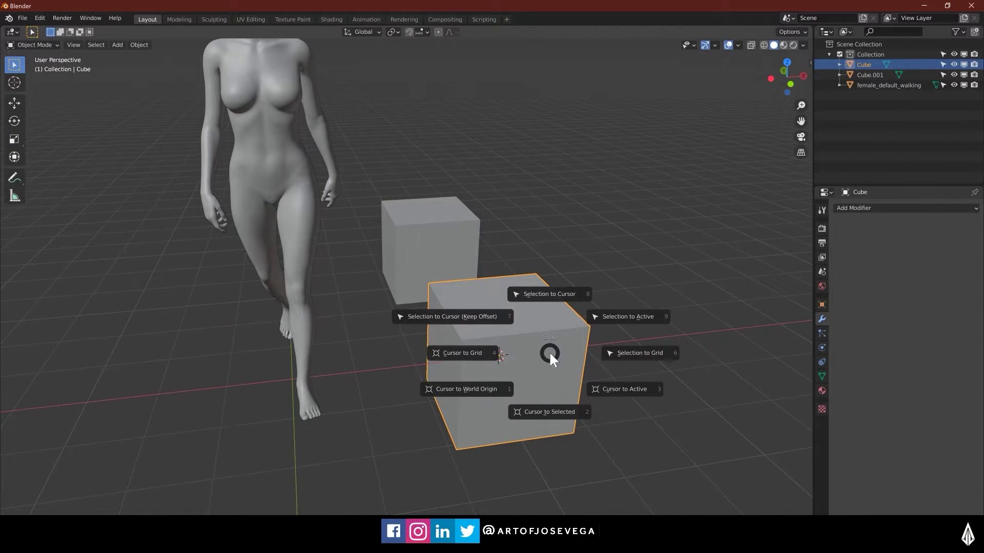
click(618, 235)
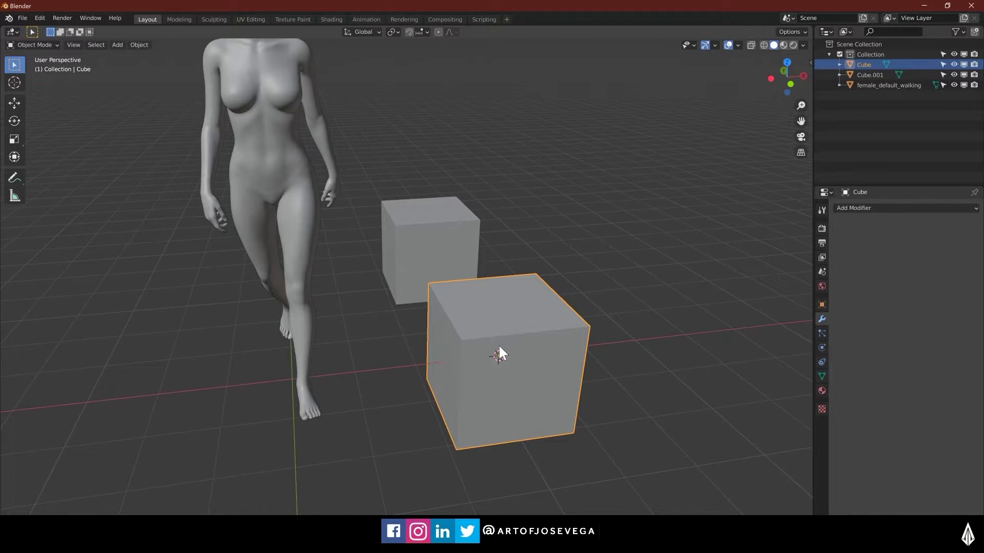
key(shift+s)
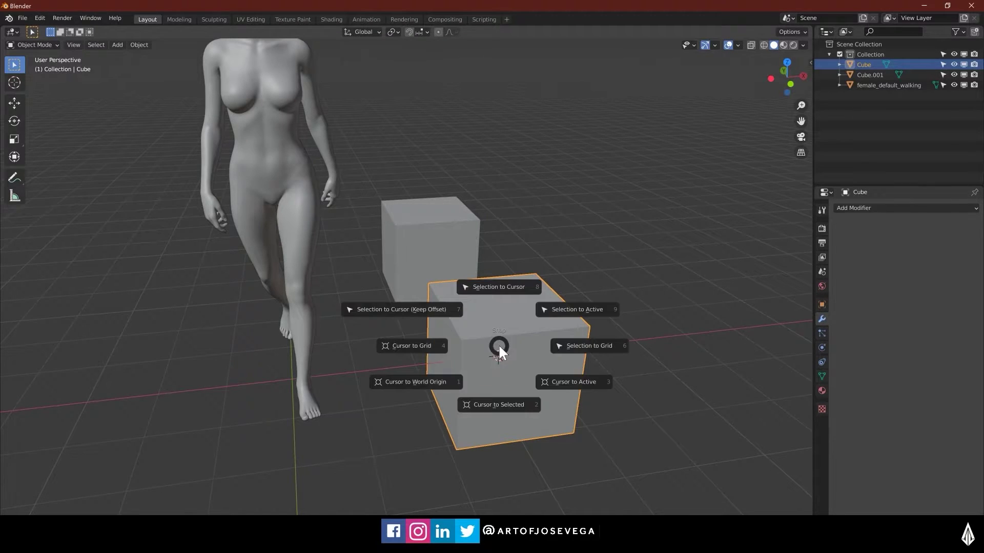
click(434, 382)
- Move the front cube along the X axis, well away from the figure, and deselect it
middle_drag(528, 358, 428, 366)
key(g)
key(x)
click(724, 385)
shift+middle_drag(597, 371, 533, 363)
click(441, 325)
middle_drag(246, 405, 317, 421)
shift+middle_drag(572, 365, 557, 300)
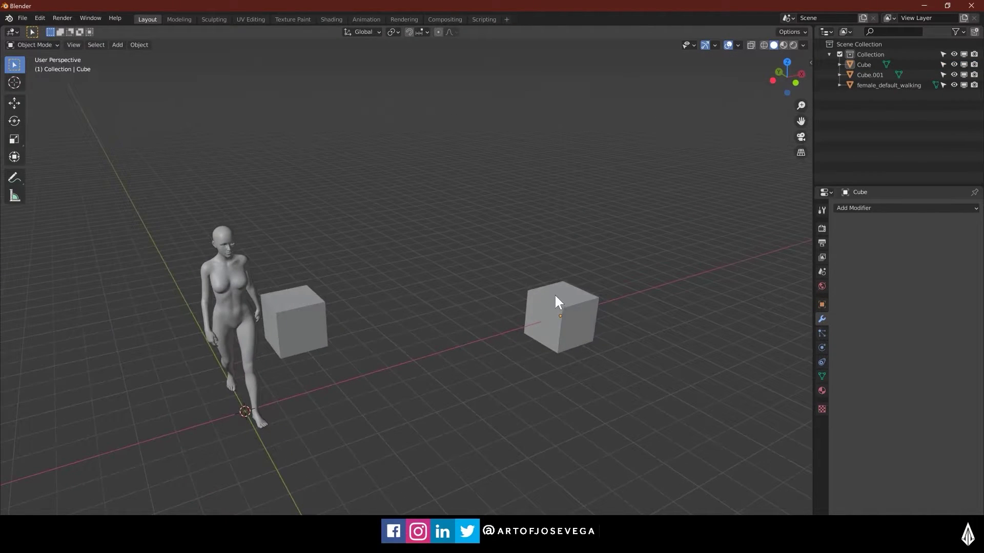
- Select the distant cube and snap it to the 3D cursor at the figure's feet
click(558, 310)
key(shift+s)
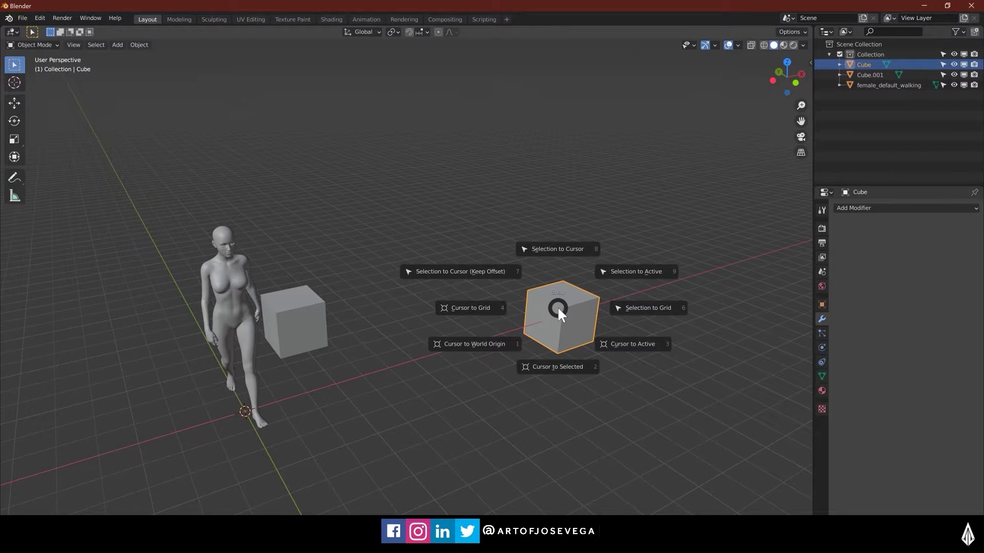
click(568, 250)
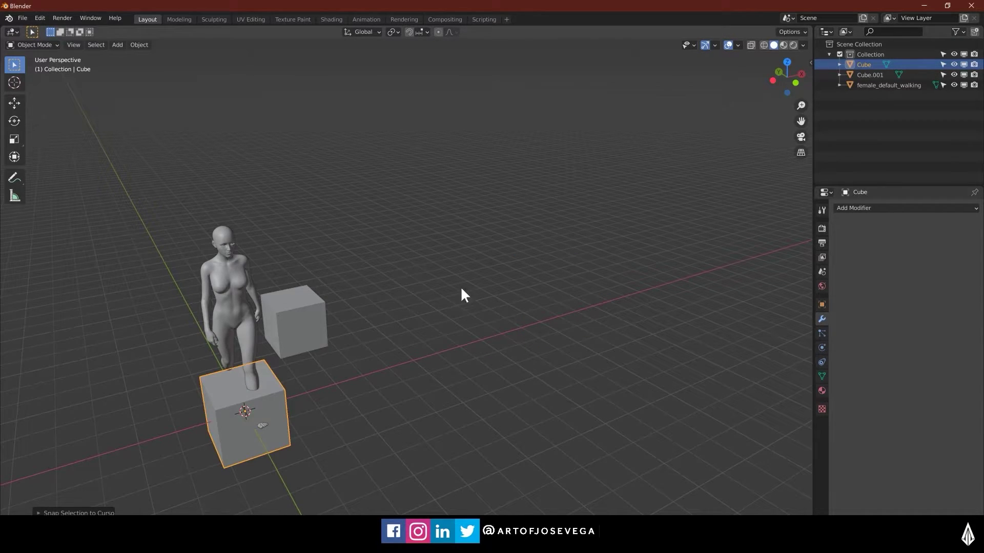
key(shift+s)
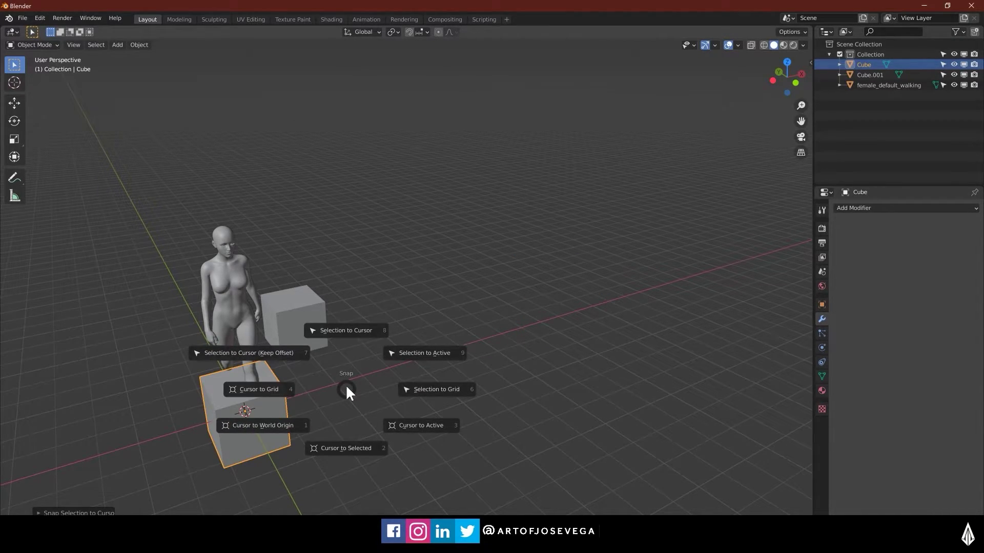
key(Escape)
shift+middle_drag(292, 388, 339, 371)
- Move the cube at the figure's feet along the X axis, out past the second cube
key(g)
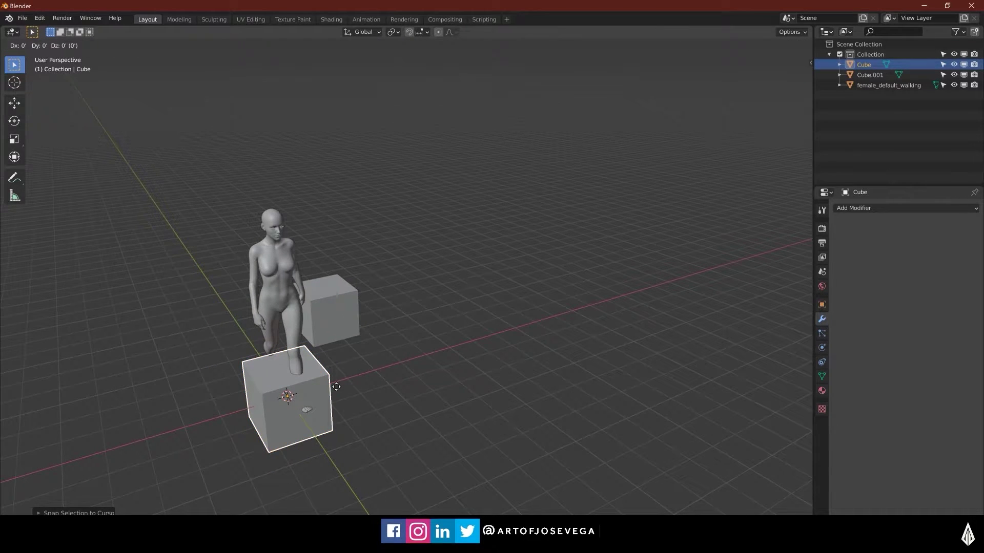
key(x)
click(632, 339)
shift+middle_drag(530, 361, 474, 360)
scroll(602, 368, up, 4)
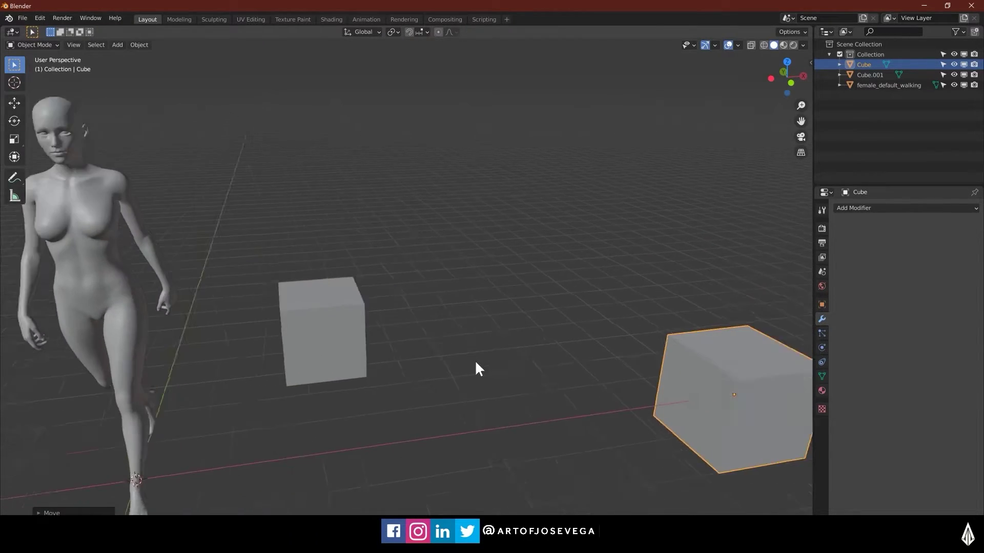
scroll(475, 360, down, 3)
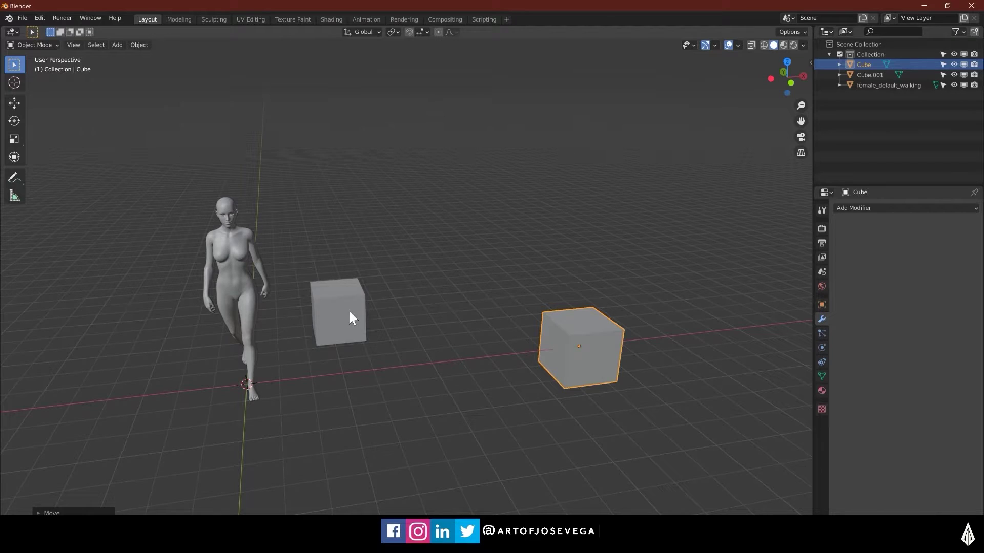
- Scale the cube nearest the figure along the Z axis to form a tall column
click(350, 312)
key(s)
key(z)
click(453, 314)
middle_drag(452, 312, 427, 313)
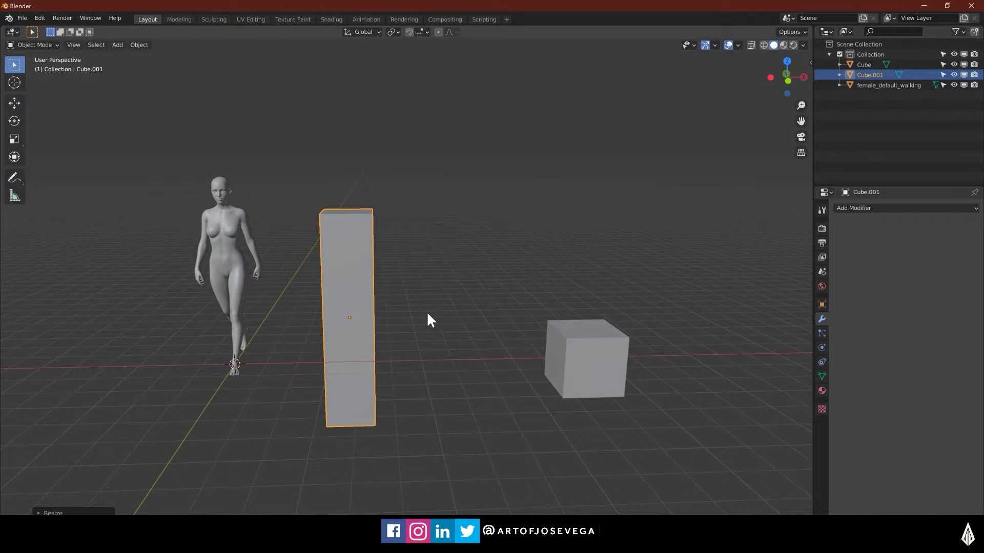
- Select the figure, the tall column and the small cube, with the small cube as the active object
shift+middle_drag(354, 329, 408, 360)
drag(304, 269, 669, 378)
middle_drag(669, 379, 417, 367)
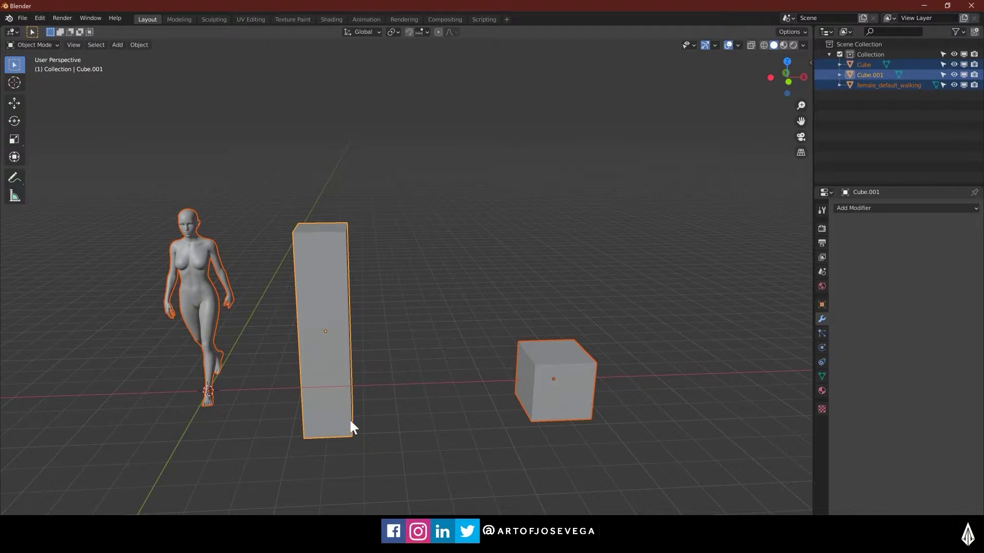
shift+click(557, 351)
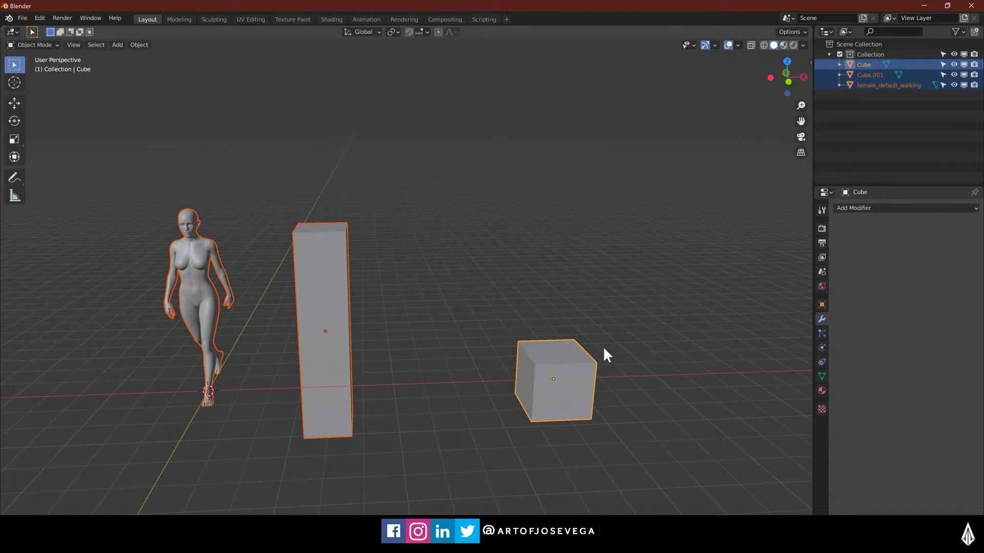
middle_drag(540, 363, 504, 372)
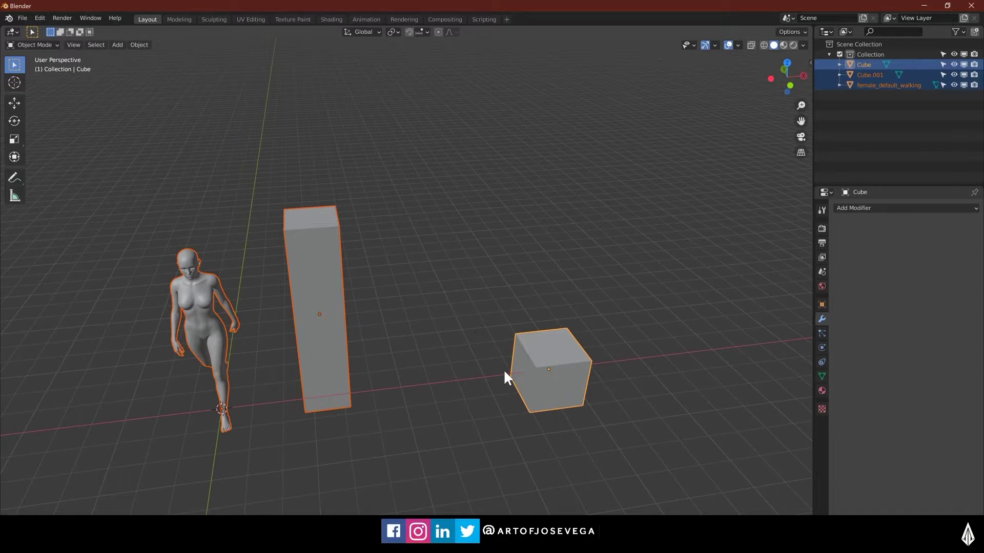
- Snap the selected objects to the active cube, undo the snap and clear the selection
key(shift+s)
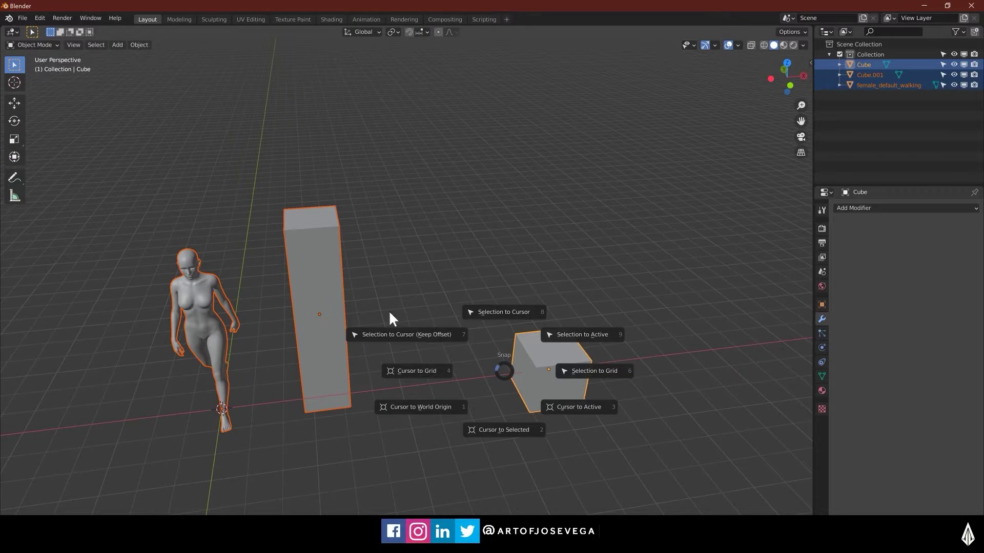
click(579, 333)
middle_drag(558, 359, 534, 373)
key(ctrl+z)
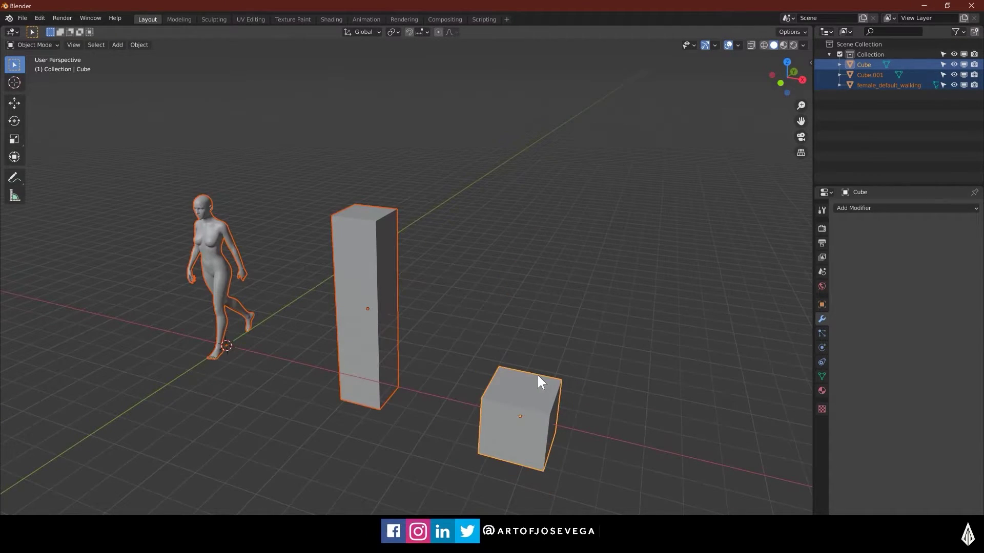
click(423, 334)
- Look over the figure, the tall column and the small cube from several viewing angles
middle_drag(423, 336, 441, 318)
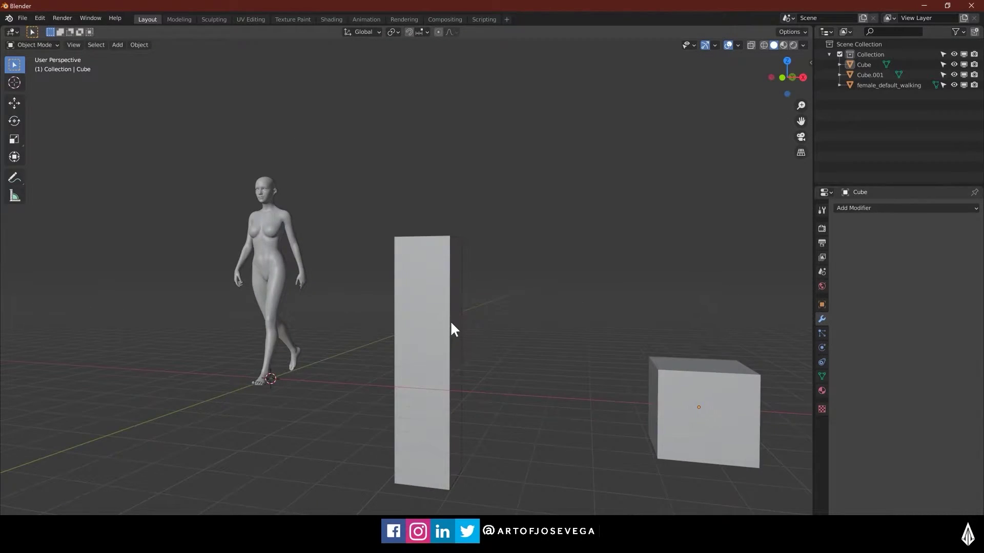
middle_drag(608, 377, 442, 414)
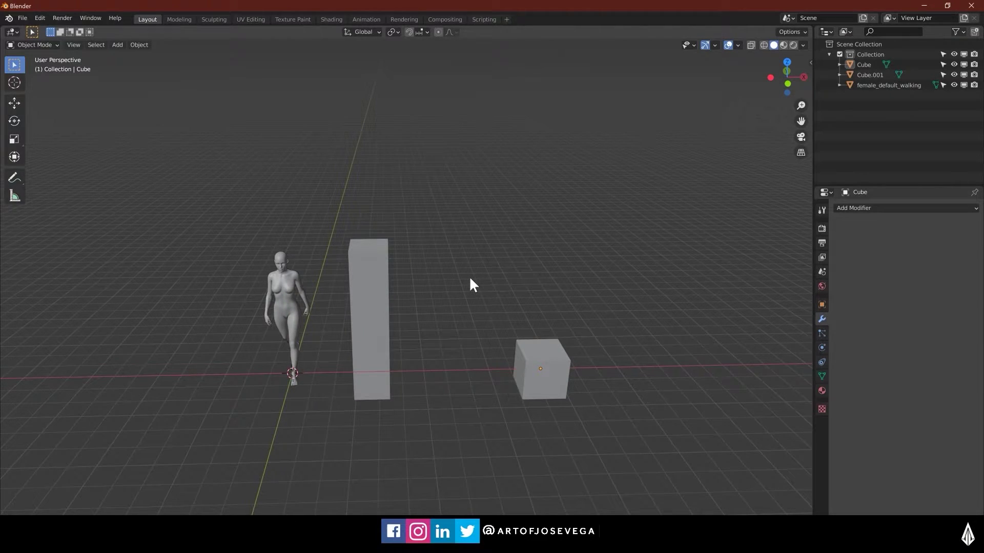
shift+middle_drag(430, 262, 480, 289)
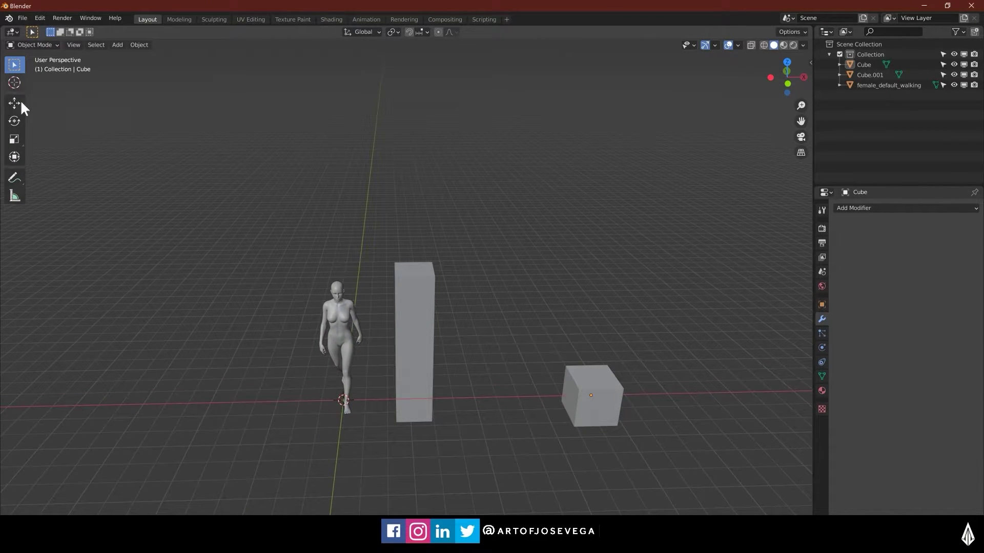
shift+middle_drag(255, 186, 363, 181)
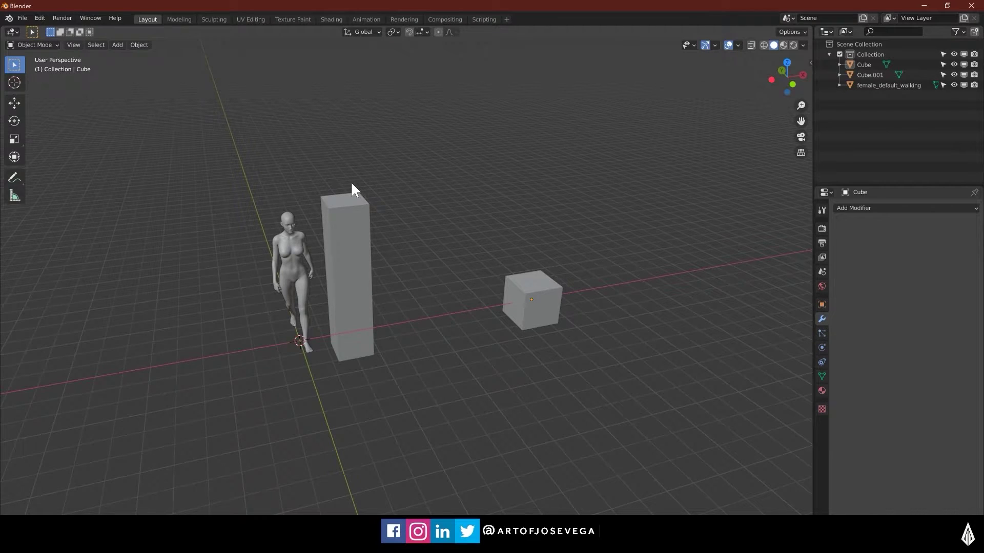
shift+middle_drag(352, 184, 435, 257)
scroll(519, 299, up, 1)
middle_drag(522, 302, 509, 291)
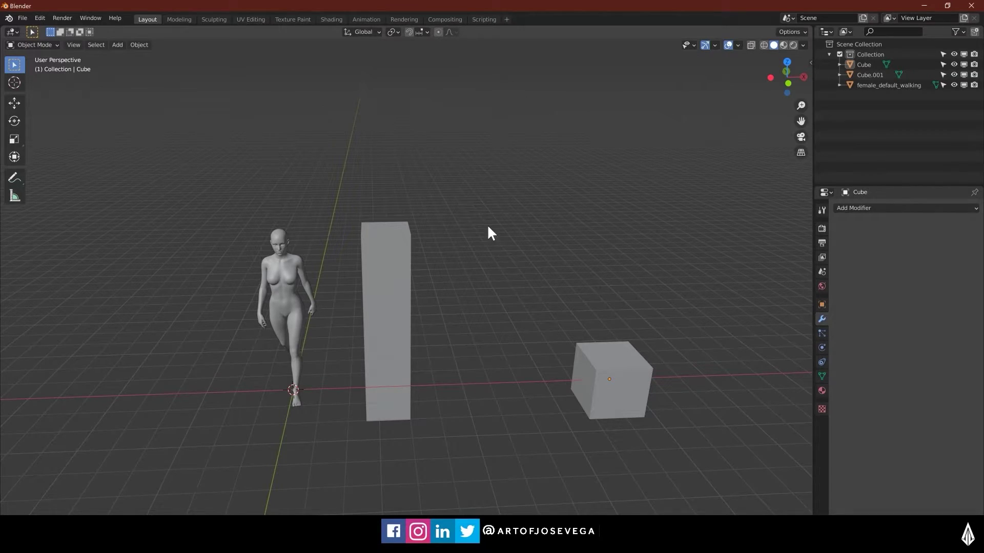
mouse_move(457, 260)
middle_down()
mouse_move(472, 283)
mouse_move(460, 258)
mouse_move(470, 255)
middle_up()
scroll(460, 256, up, 1)
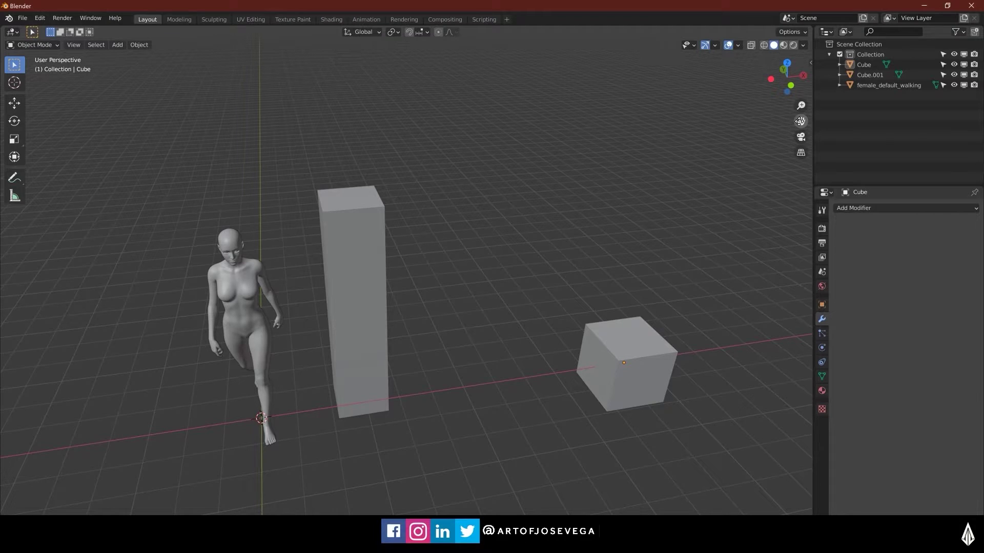
- Try panning the view with the viewport's navigation gizmo and orbit around the scene
drag(800, 122, 774, 136)
drag(785, 112, 712, 164)
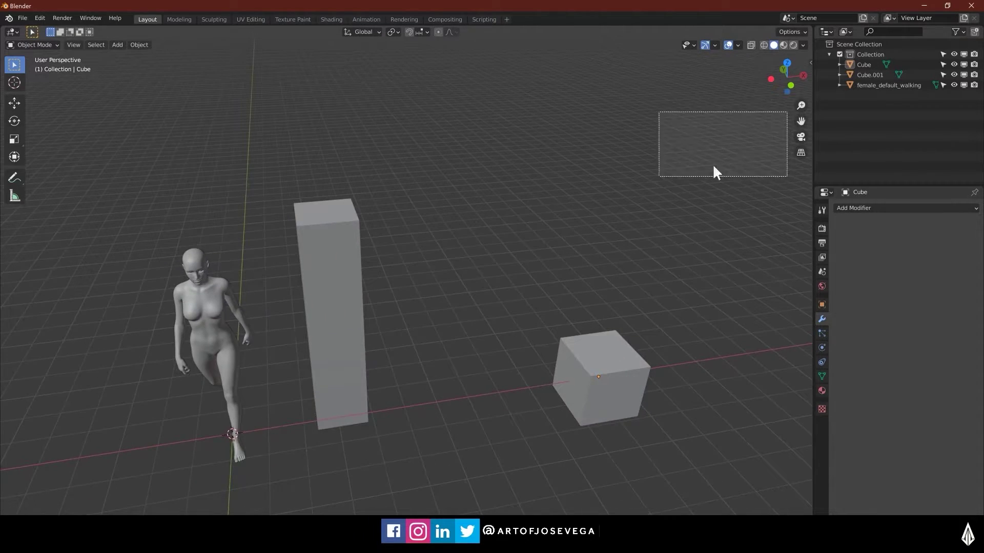
mouse_move(801, 122)
mouse_down()
mouse_move(785, 130)
mouse_move(798, 134)
mouse_up()
middle_drag(541, 198, 580, 185)
middle_drag(469, 232, 596, 197)
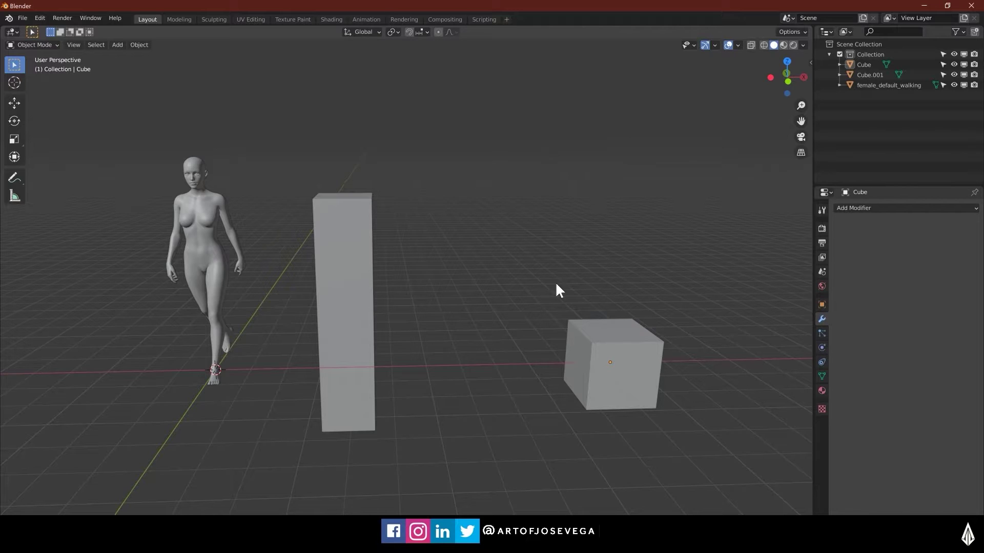
- Delete the tall column and the small cube beside the figure
middle_drag(370, 377, 432, 269)
click(400, 260)
middle_drag(567, 264, 566, 274)
drag(403, 199, 572, 394)
key(x)
click(552, 297)
middle_drag(454, 315, 483, 293)
shift+middle_drag(410, 289, 504, 315)
scroll(459, 295, up, 4)
middle_drag(405, 298, 392, 272)
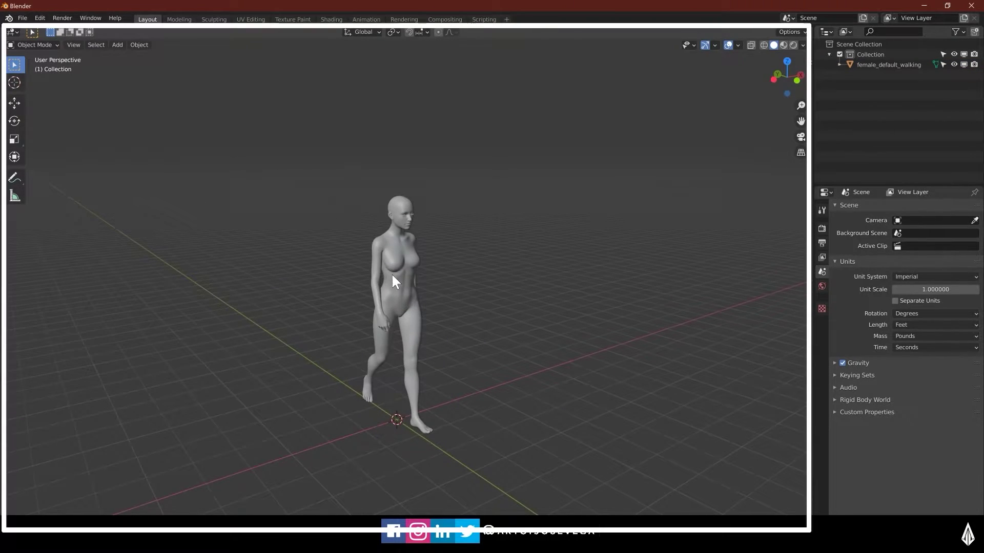
click(387, 263)
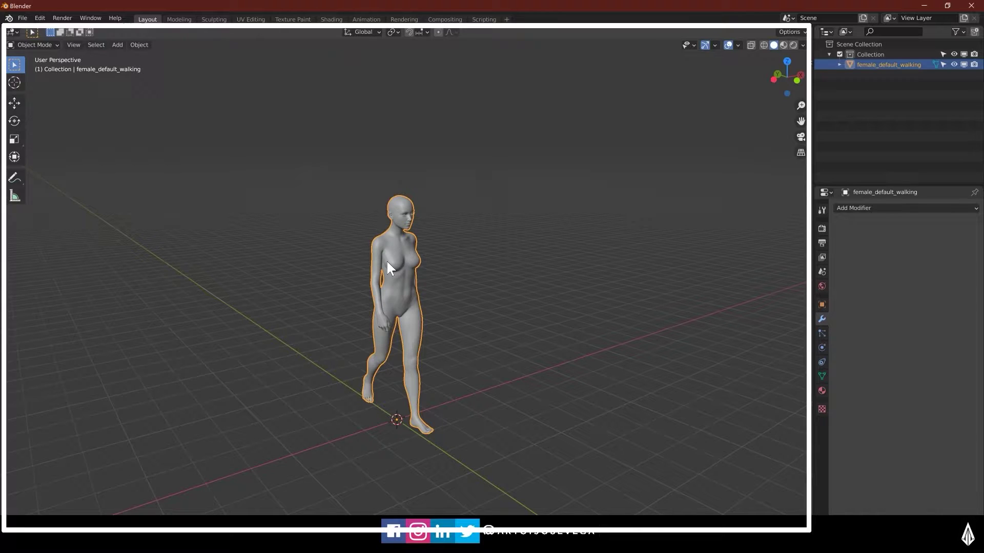
key(x)
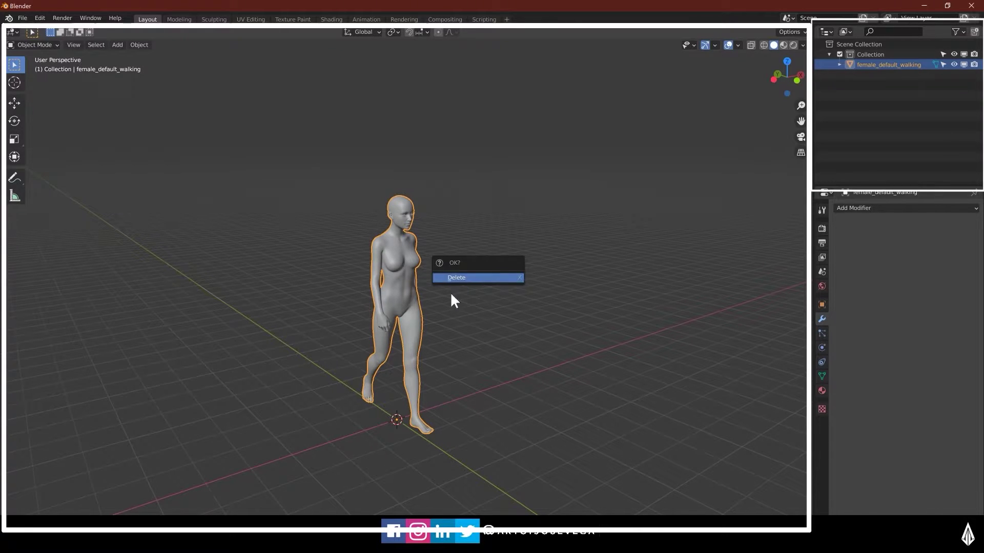
key(x)
click(558, 241)
middle_drag(558, 241, 500, 276)
scroll(503, 293, up, 3)
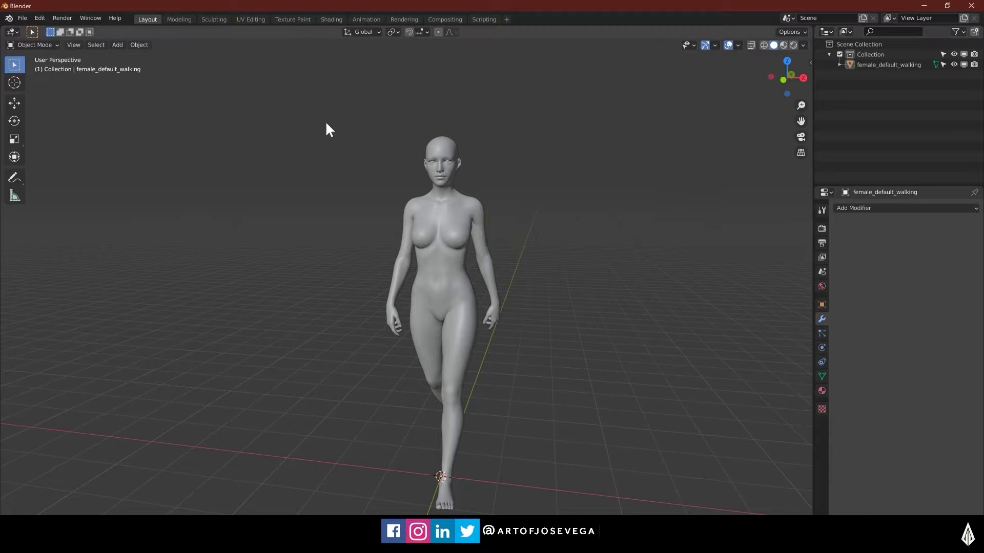
scroll(443, 238, down, 5)
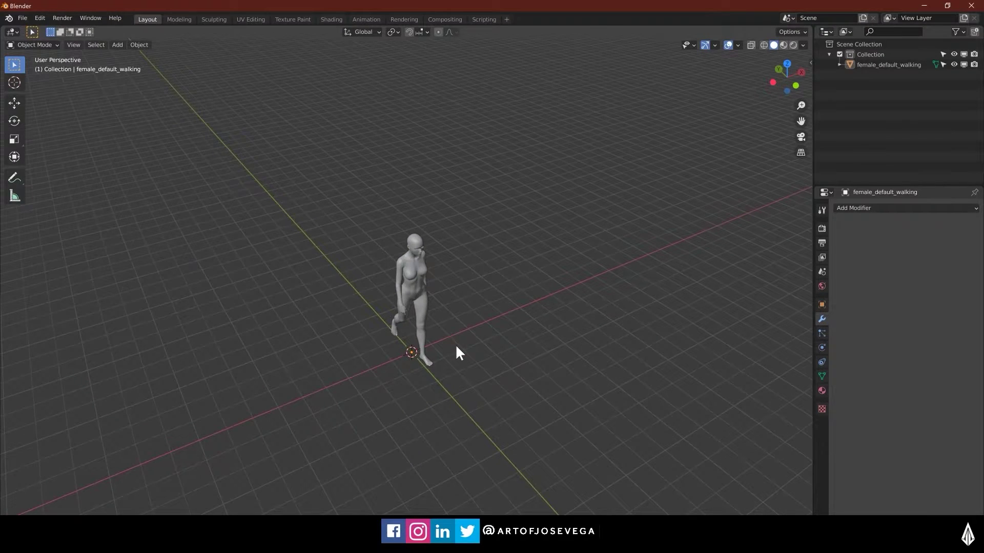
- Look over the walking figure up close and examine the editor types available for the 3D Viewport, Outliner and Properties areas
scroll(487, 301, up, 3)
middle_drag(487, 301, 482, 292)
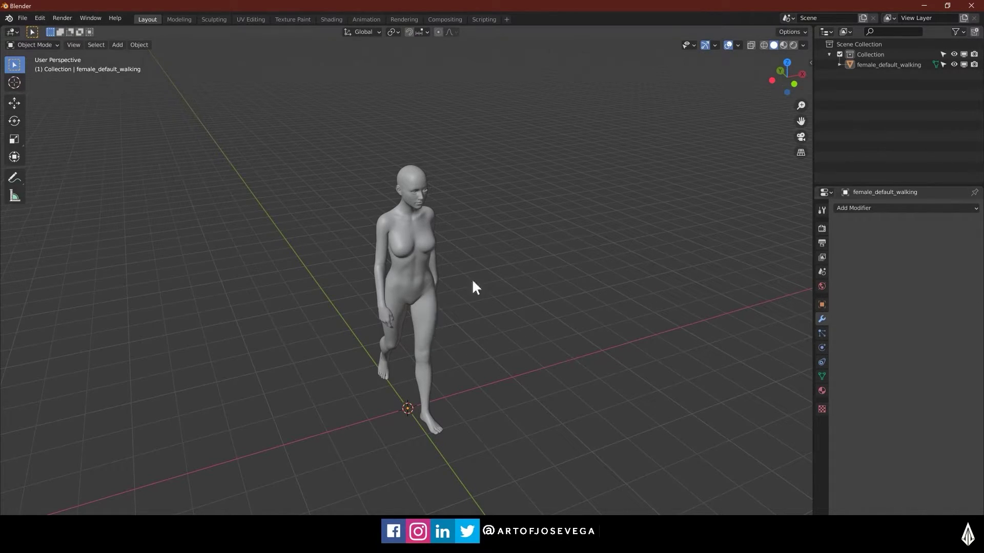
mouse_move(543, 257)
middle_down()
mouse_move(535, 250)
mouse_move(437, 279)
mouse_move(398, 310)
mouse_move(410, 246)
mouse_move(564, 313)
mouse_move(413, 279)
mouse_move(489, 278)
mouse_move(436, 261)
middle_up()
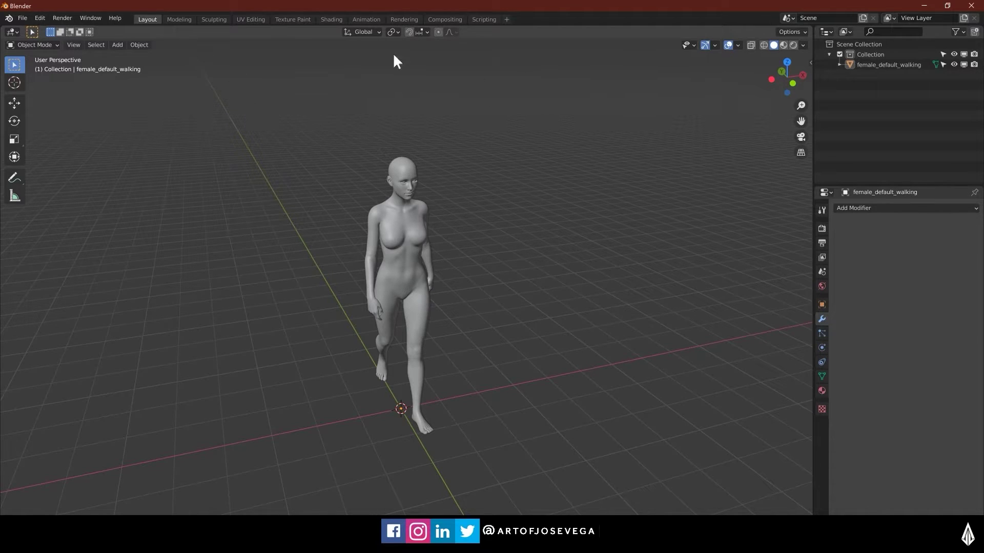
click(14, 29)
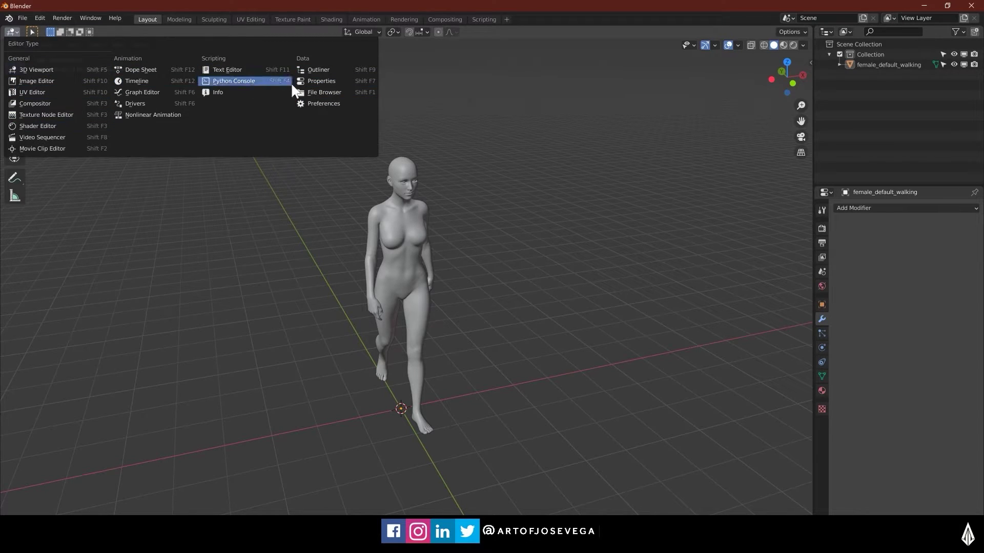
click(824, 32)
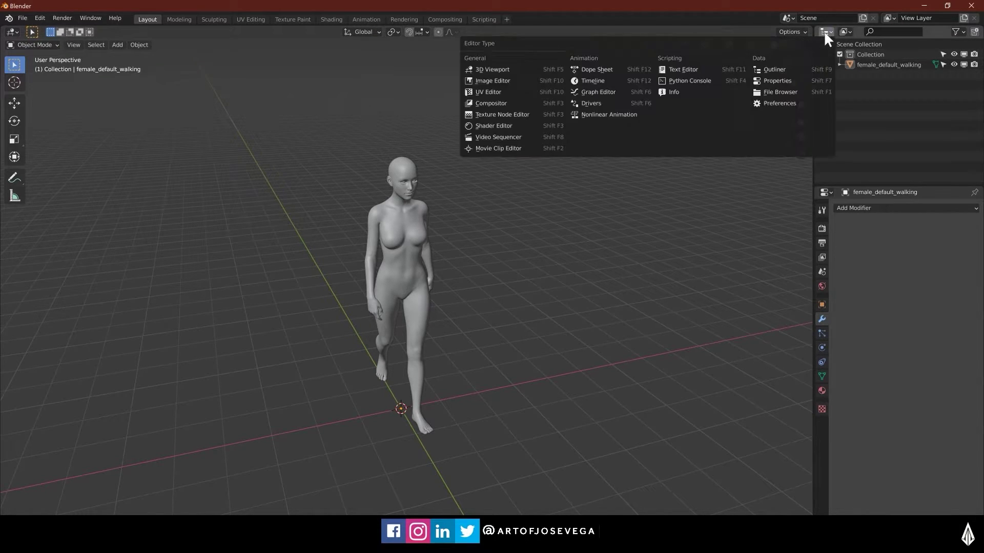
click(825, 192)
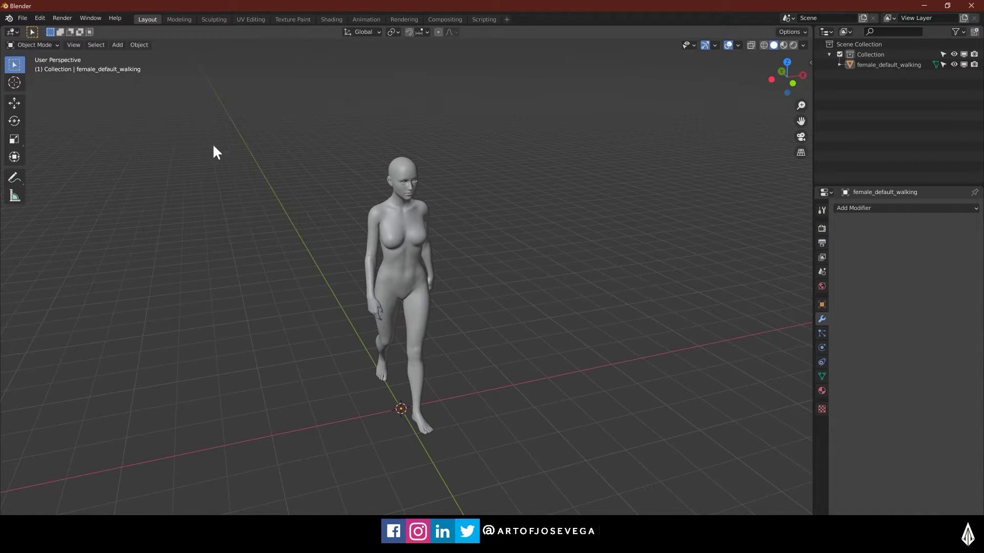
- Change the Properties editor area into a second 3D Viewport and orbit its view
click(825, 192)
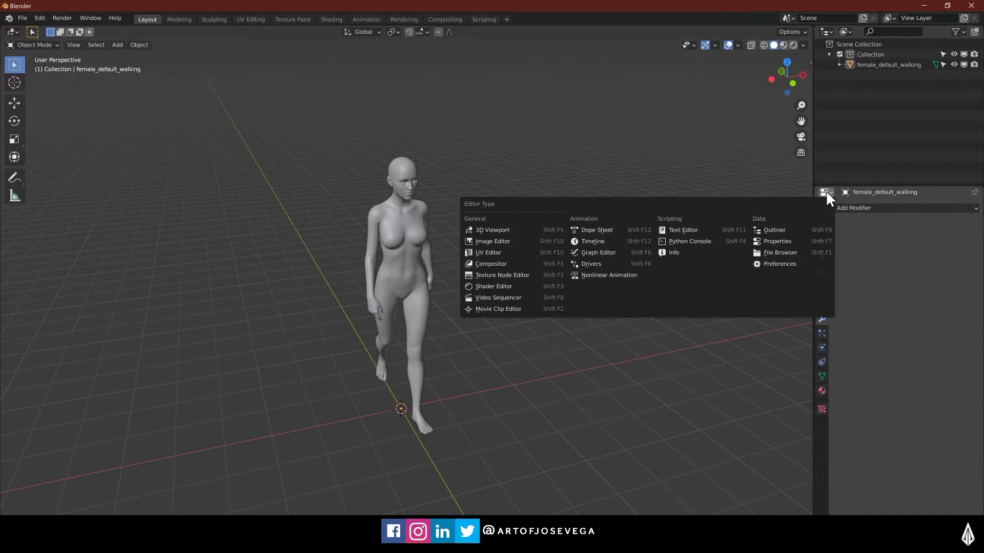
click(488, 226)
middle_drag(933, 349, 890, 271)
- Change the Outliner area into a Shader Editor and hide its sidebar
click(825, 32)
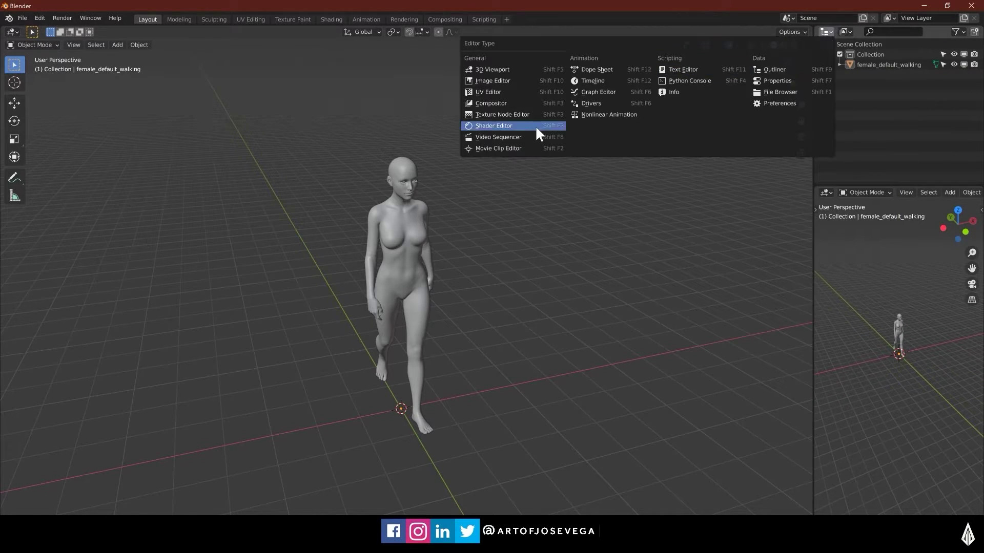
click(495, 125)
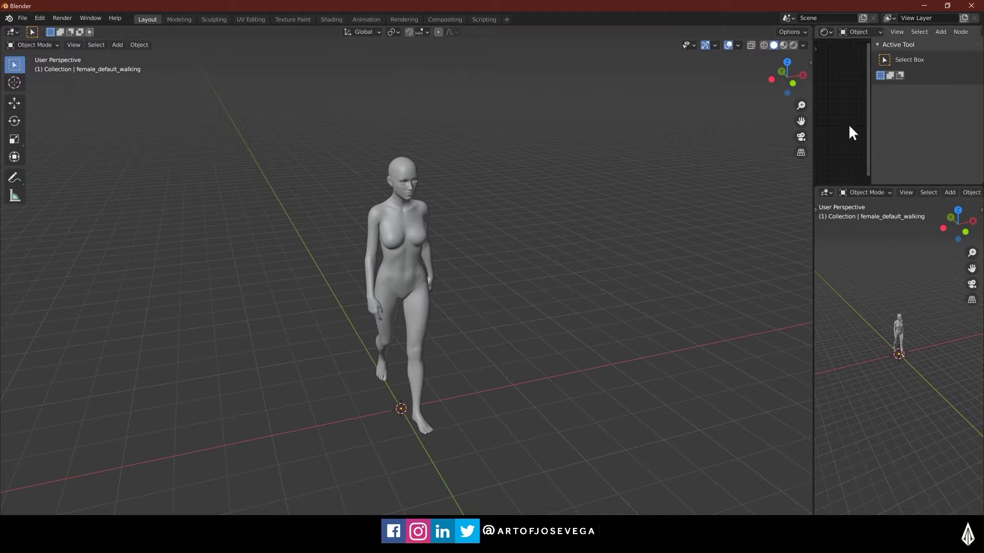
key(n)
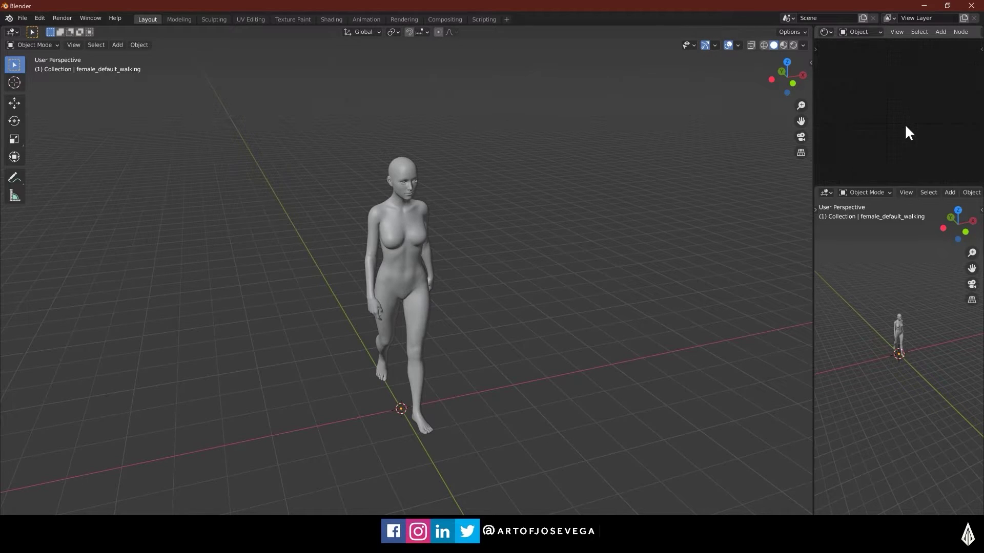
middle_drag(909, 359, 835, 296)
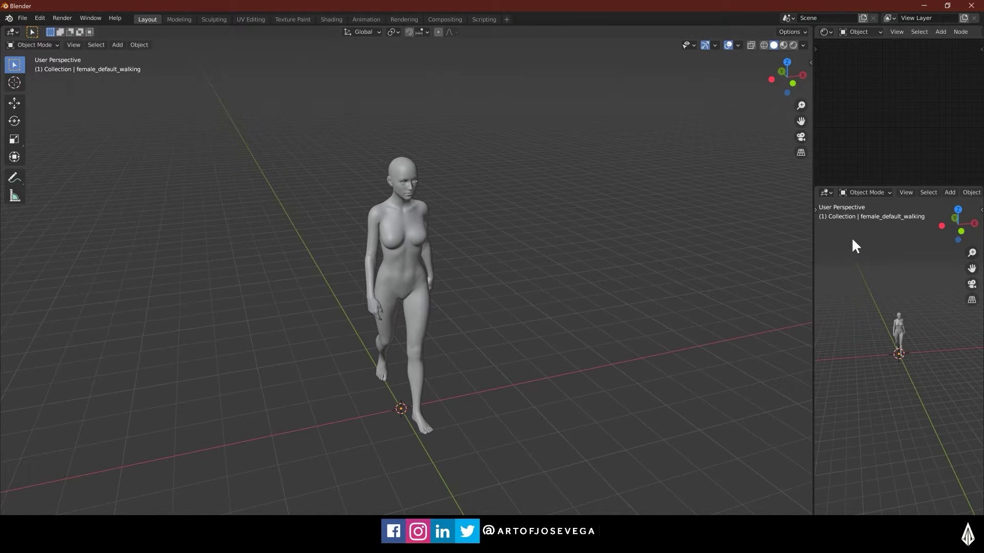
click(829, 193)
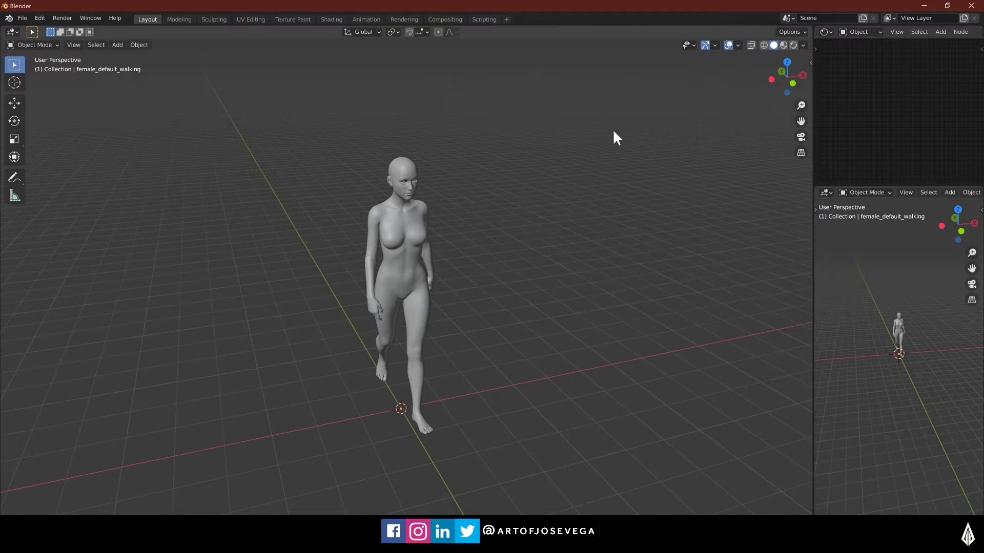
click(826, 192)
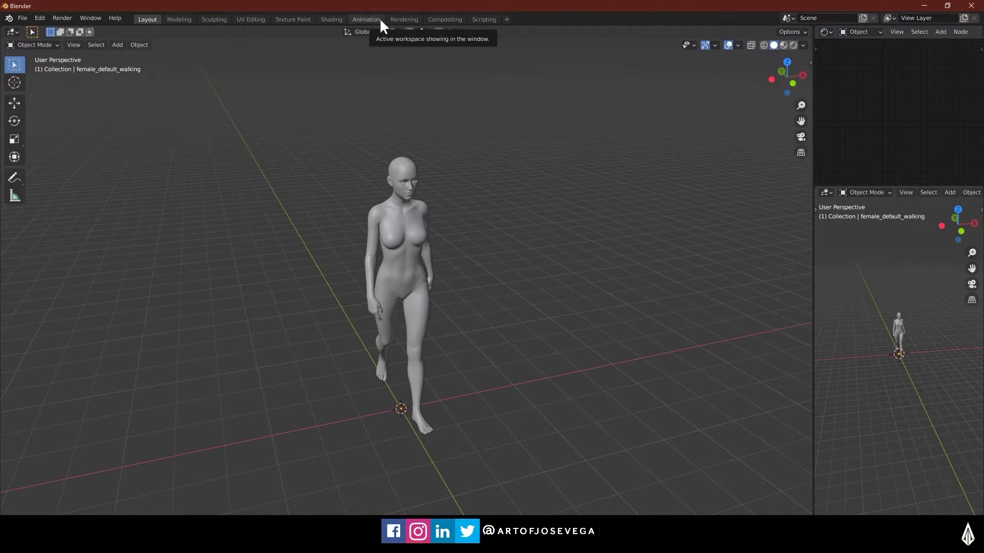
- Switch to the Modeling workspace, return the figure to Object Mode and view it from another angle
middle_drag(437, 186, 442, 213)
scroll(374, 248, down, 2)
scroll(374, 248, down, 1)
middle_drag(434, 272, 434, 237)
click(179, 20)
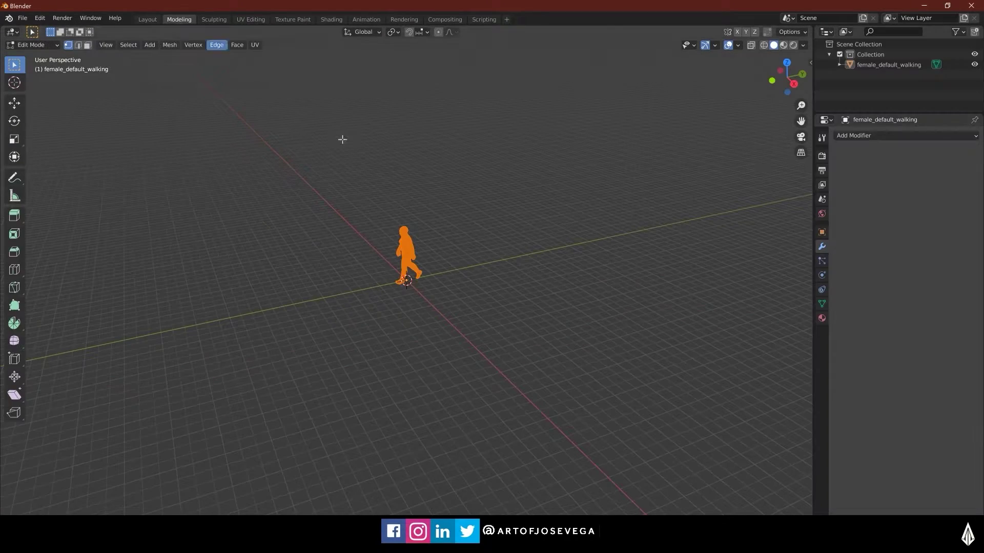
click(457, 219)
key(Tab)
middle_drag(444, 214, 332, 71)
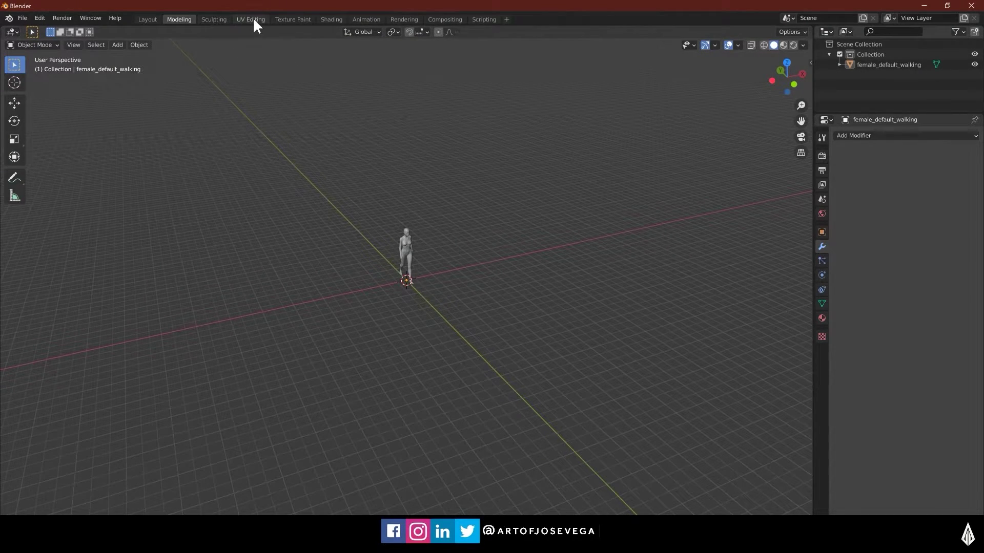
- Open the Texture Paint workspace and view the figure up close in its 3D Viewport
click(289, 21)
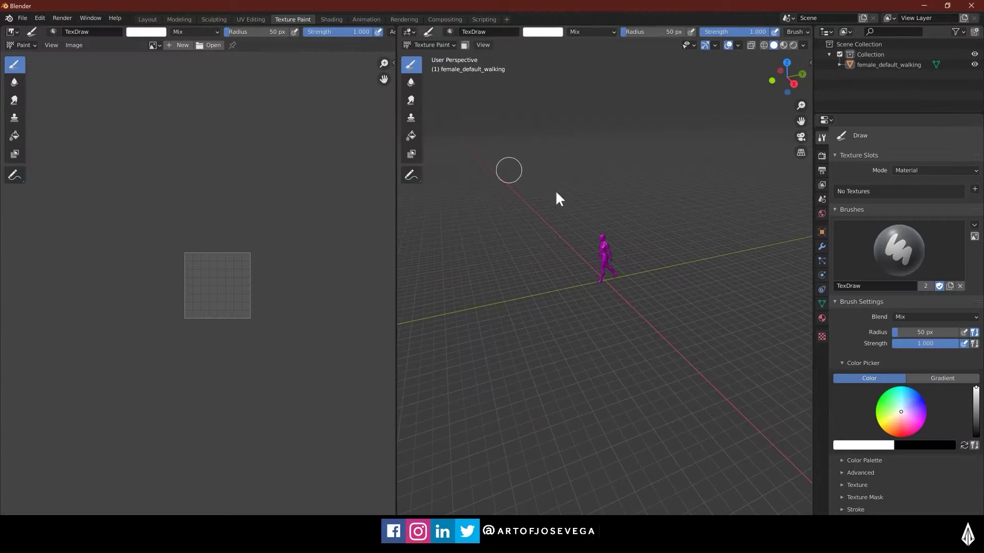
click(12, 31)
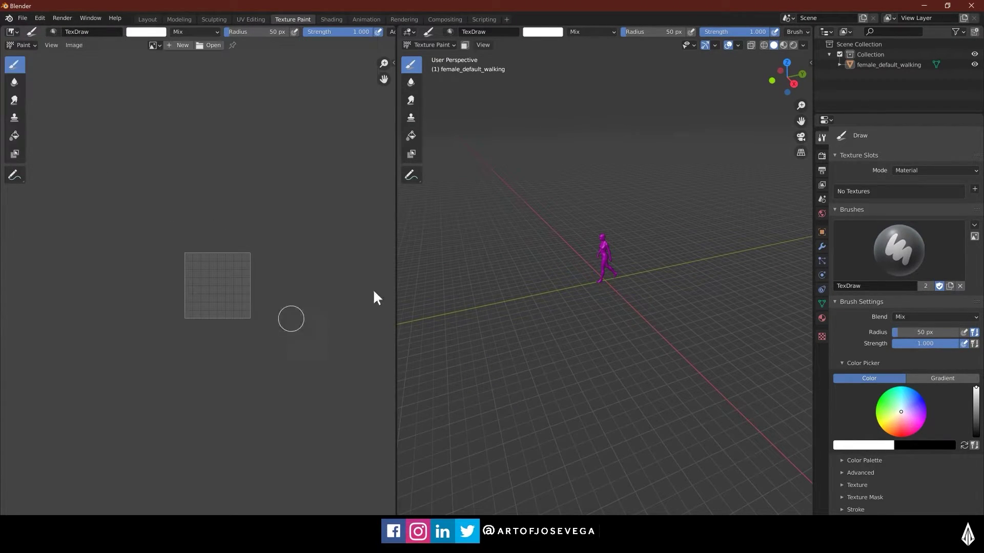
middle_drag(613, 260, 646, 273)
scroll(626, 257, up, 8)
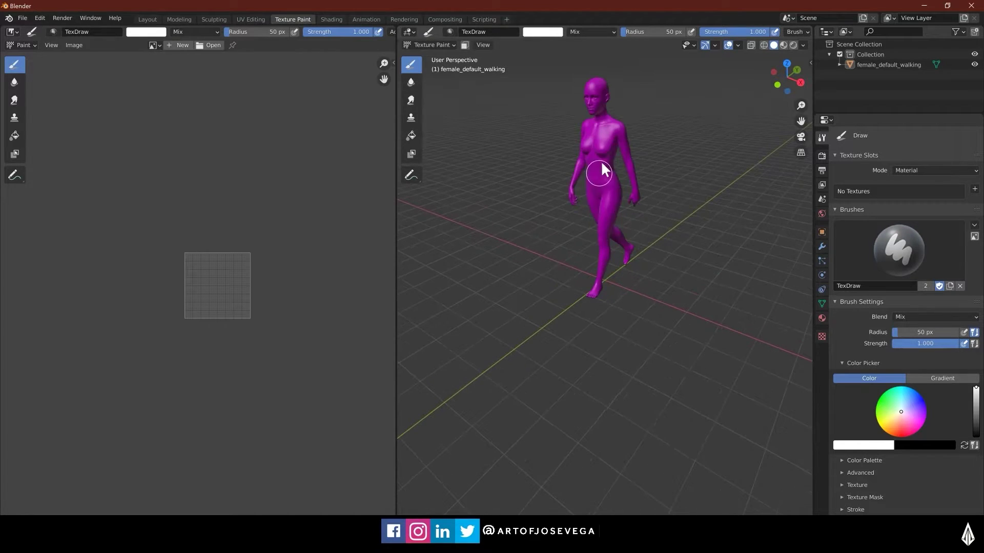
shift+middle_drag(601, 161, 585, 261)
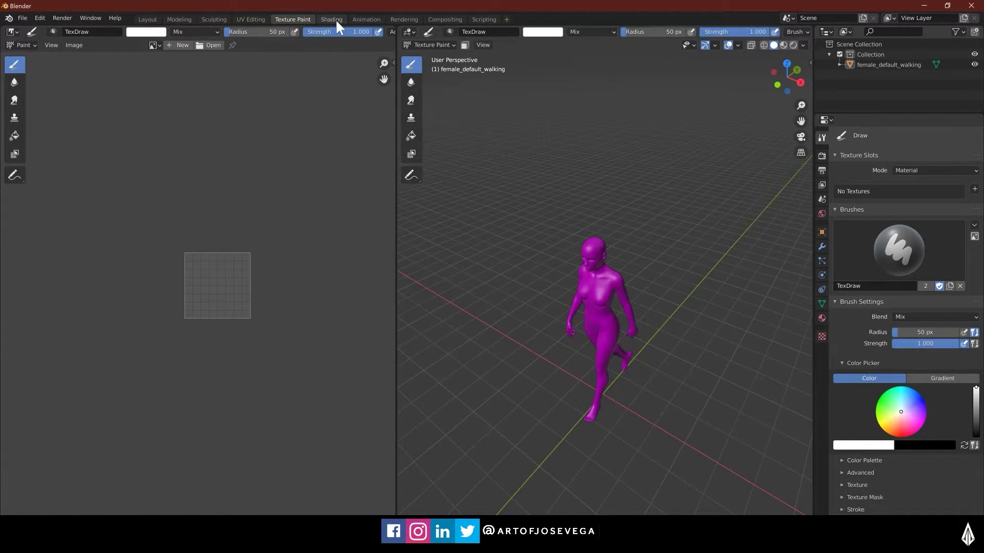
- Browse the Animation, Rendering, Compositing, Shading and Texture Paint workspaces to compare their layouts
click(359, 19)
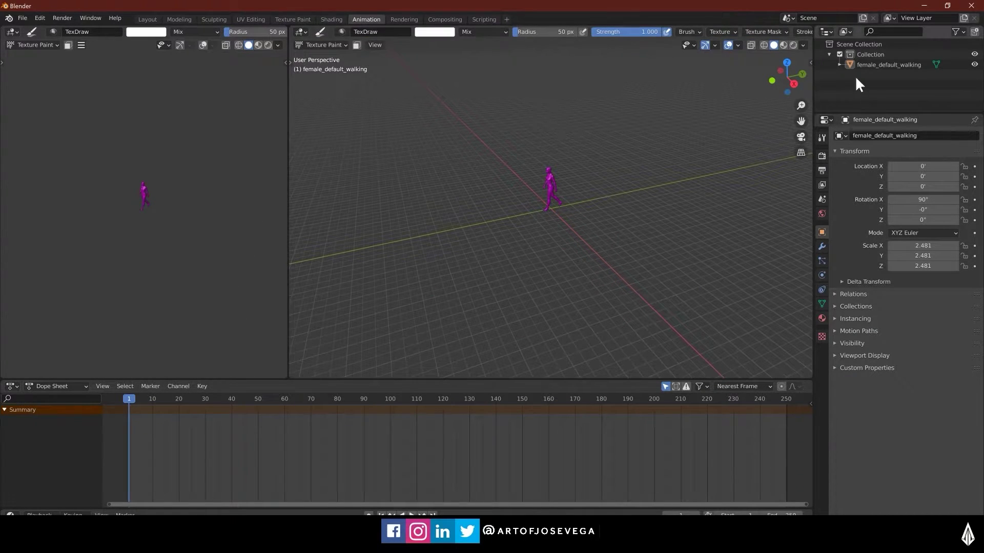
click(405, 19)
click(441, 20)
click(350, 19)
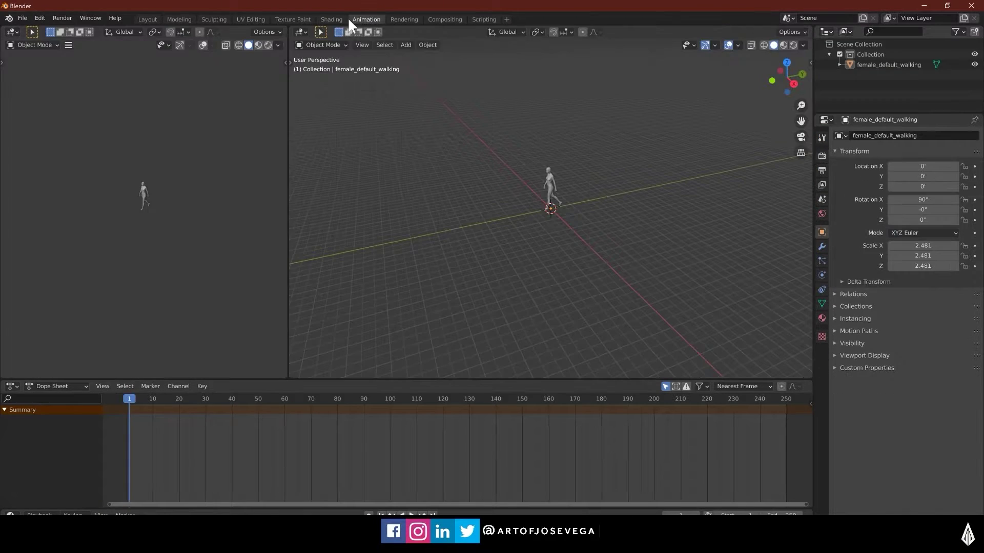
click(332, 20)
click(304, 20)
- Open the Shading workspace and view the figure up close from the front
click(326, 20)
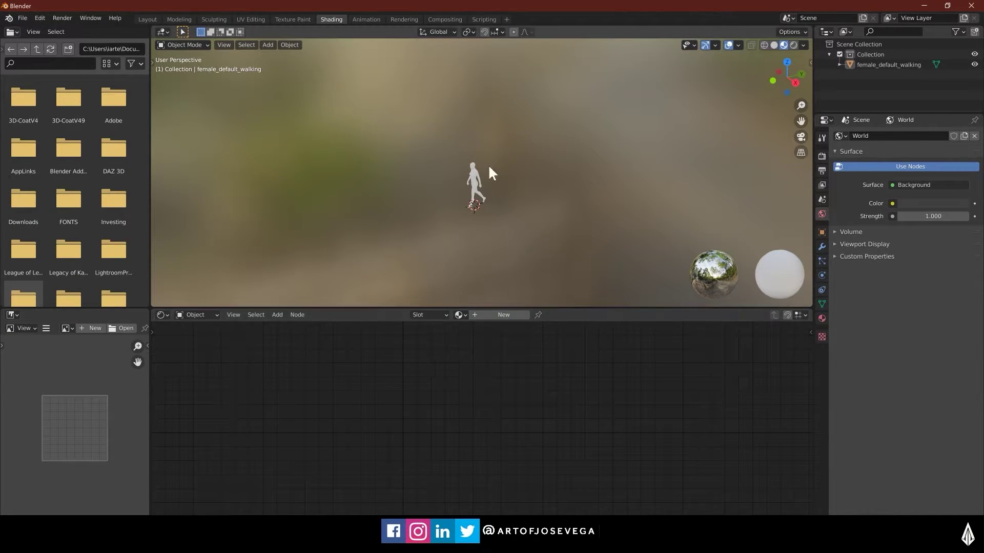
scroll(466, 193, up, 6)
middle_drag(465, 173, 540, 175)
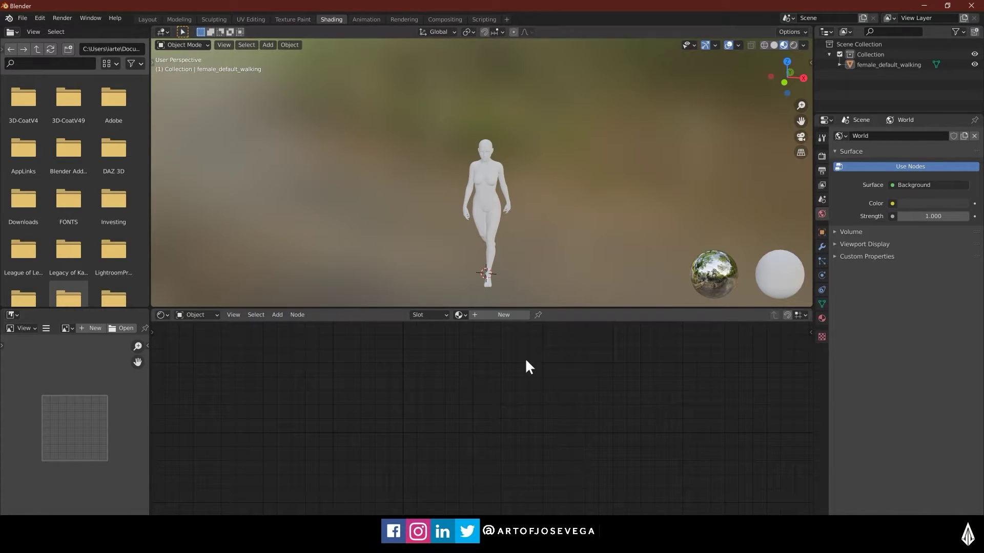
- Revisit the Modeling and Texture Paint workspaces and return to the Shading workspace
click(179, 19)
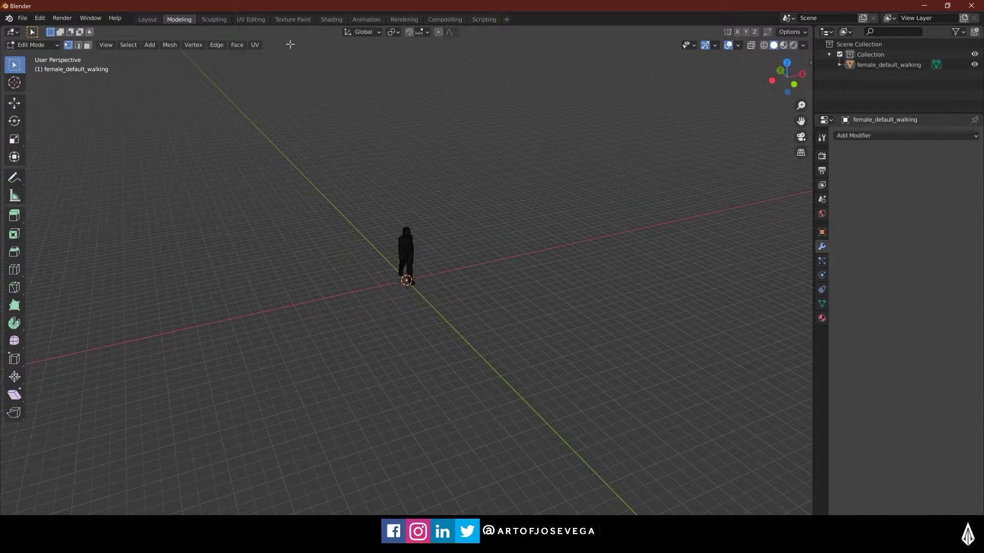
click(291, 19)
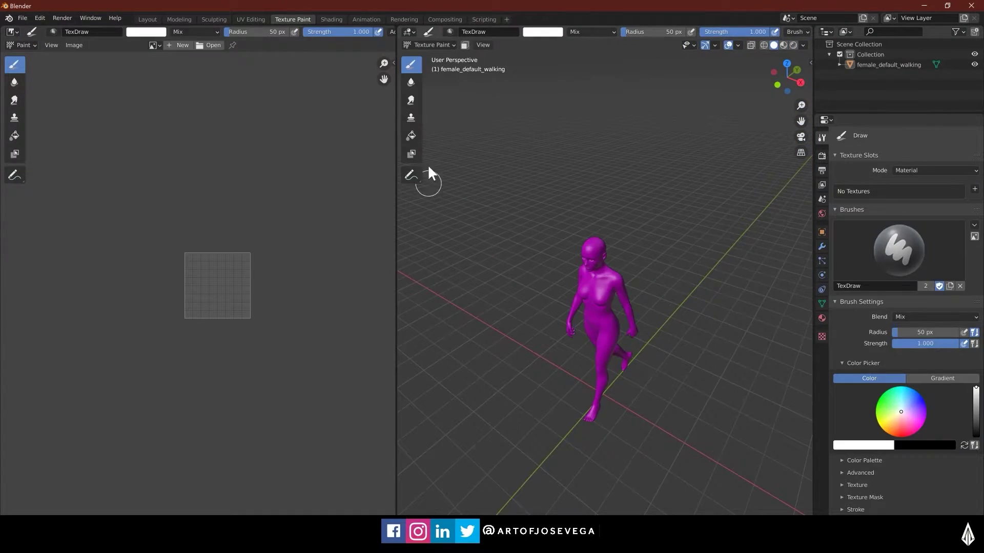
click(328, 19)
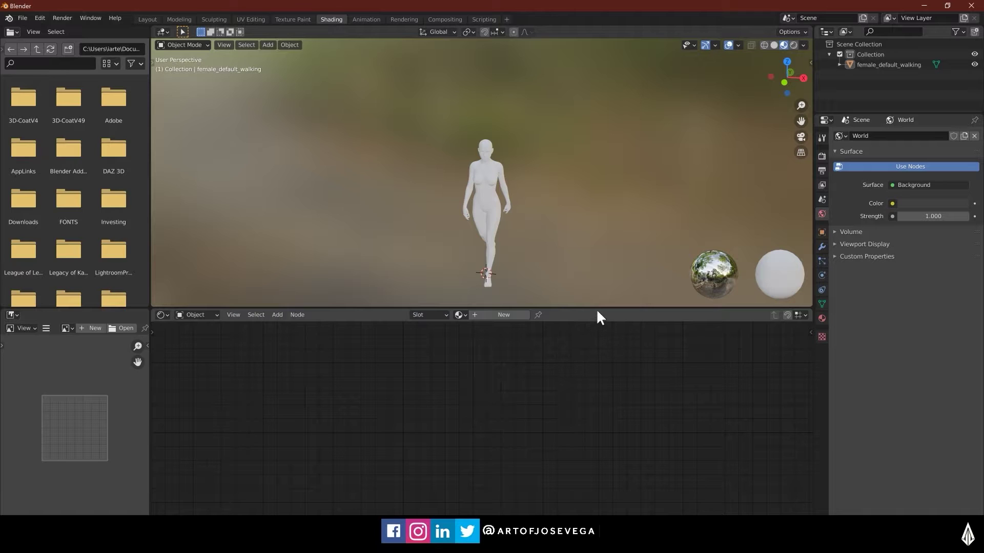
- Resize the Shading workspace areas so the File Browser is wider and the 3D Viewport is taller
drag(597, 308, 476, 360)
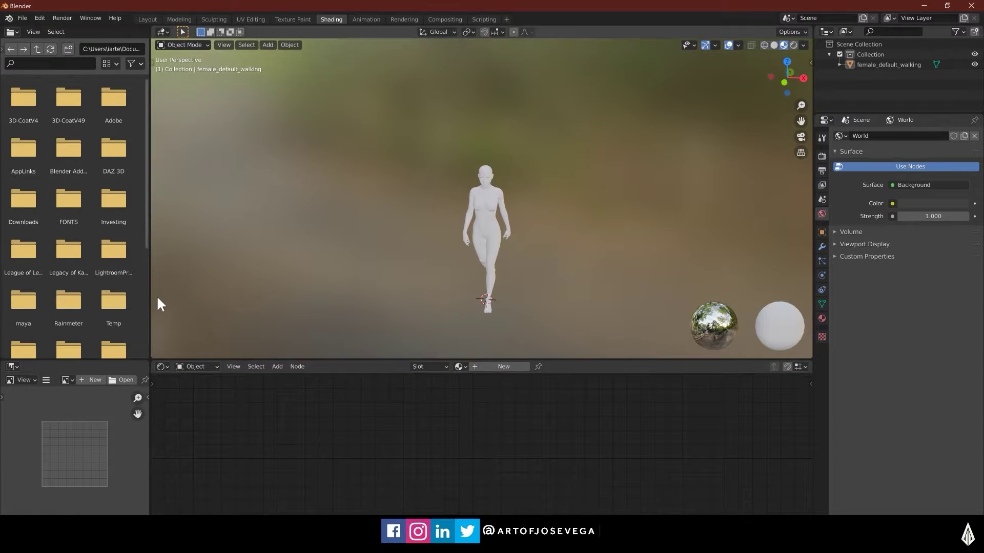
drag(152, 298, 275, 289)
drag(231, 359, 230, 274)
click(11, 289)
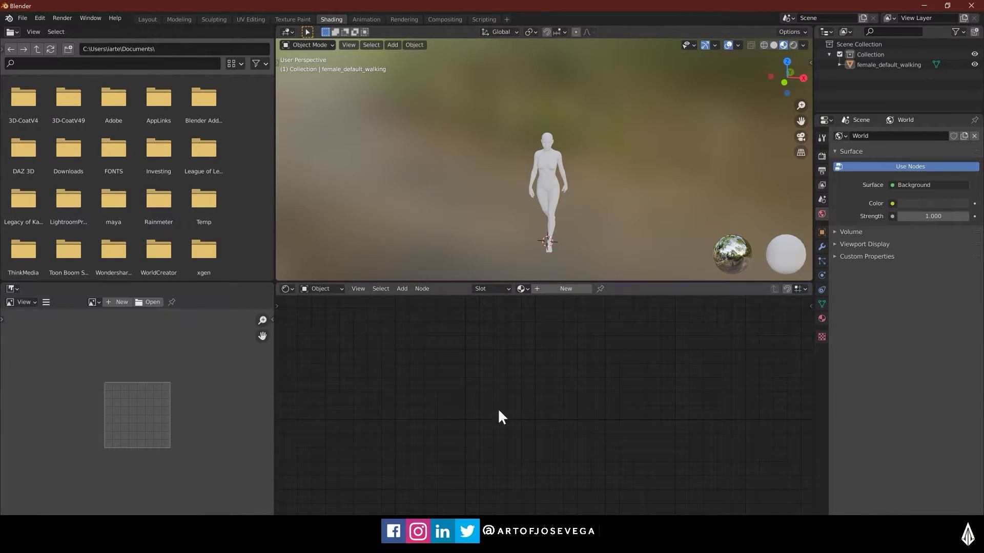
drag(274, 272, 245, 354)
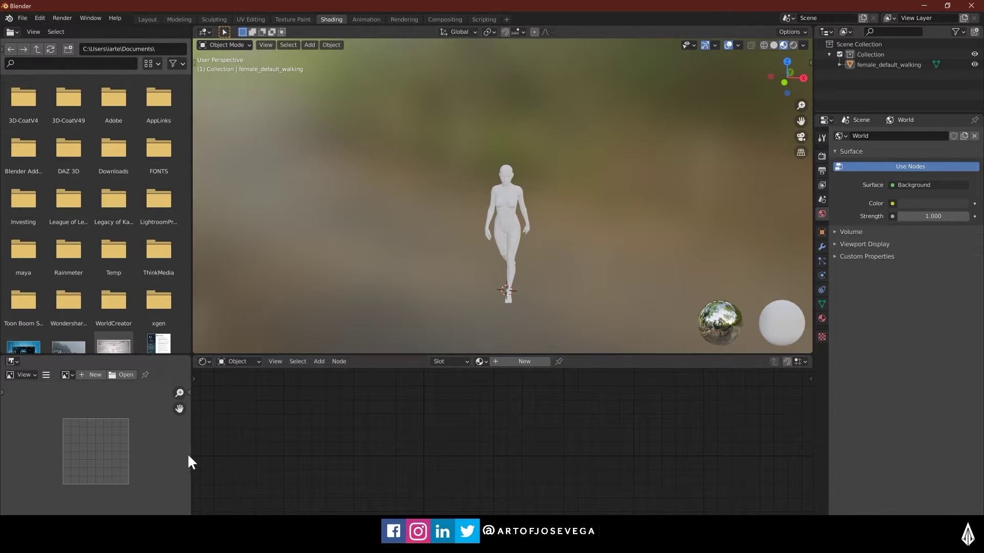
mouse_move(191, 456)
mouse_down()
mouse_move(275, 455)
mouse_move(185, 461)
mouse_move(194, 460)
mouse_up()
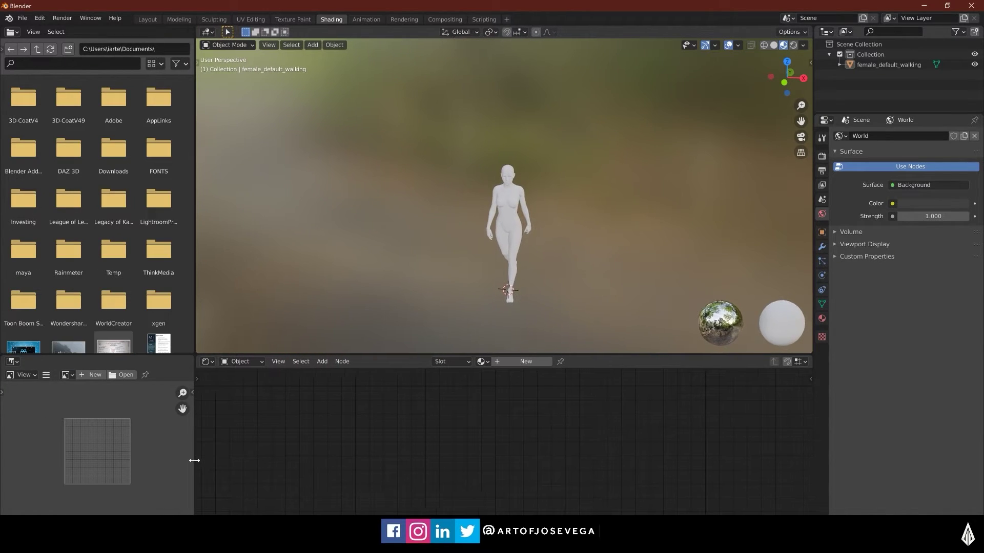
- Join the Image Editor area into the Shader Editor so the Shader Editor spans the full width below the viewport
right_click(195, 461)
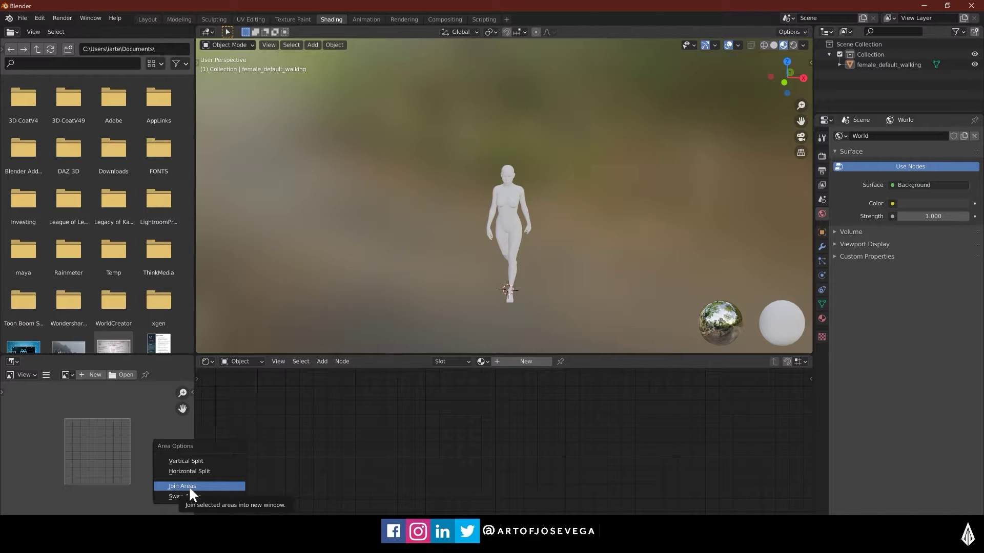
click(188, 486)
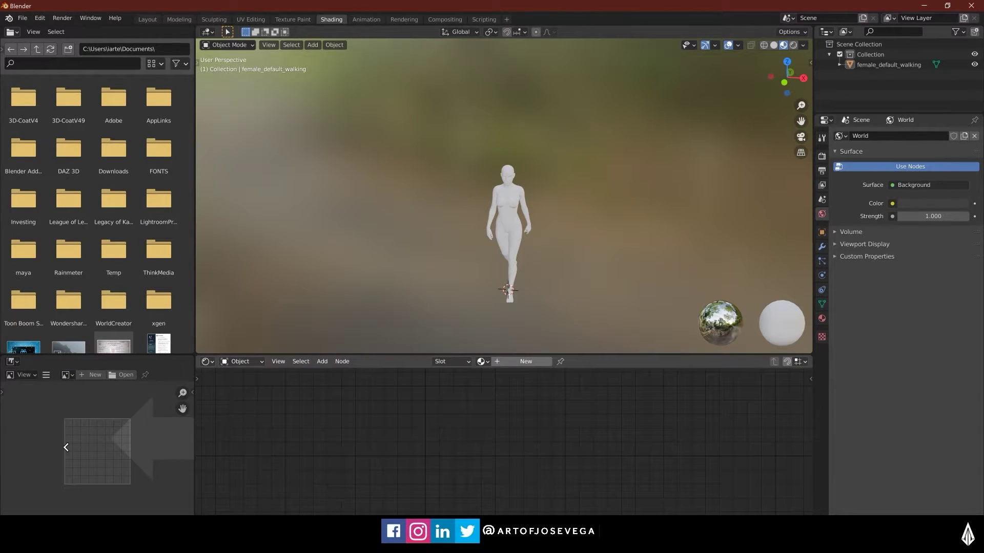
click(144, 443)
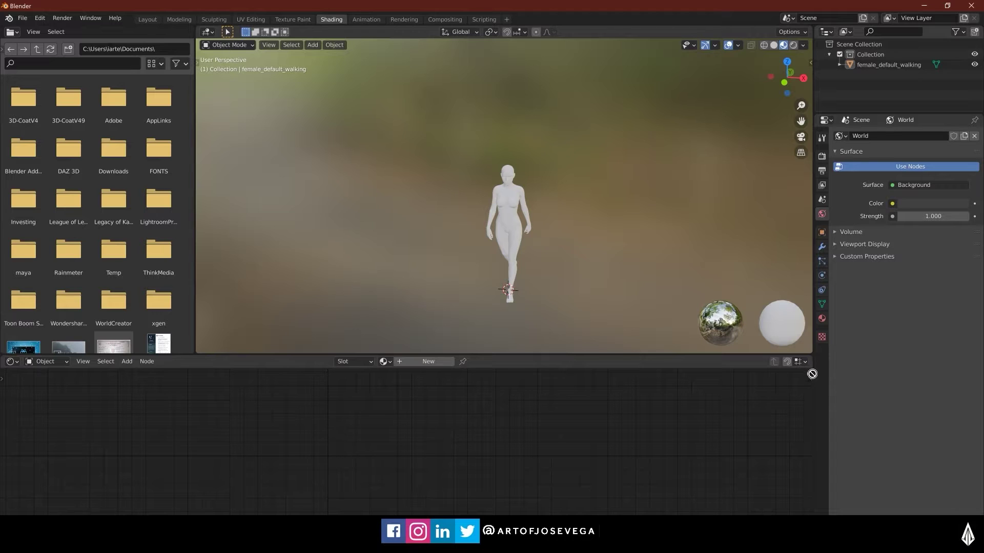
- Split the Shader Editor area horizontally, change the upper part to a Timeline and make it slightly taller
drag(811, 353, 800, 451)
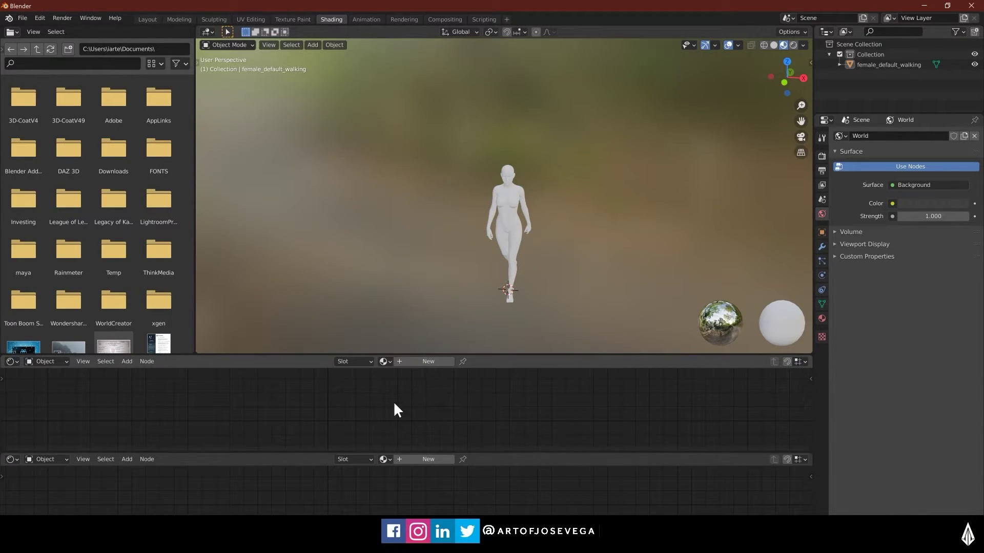
click(10, 362)
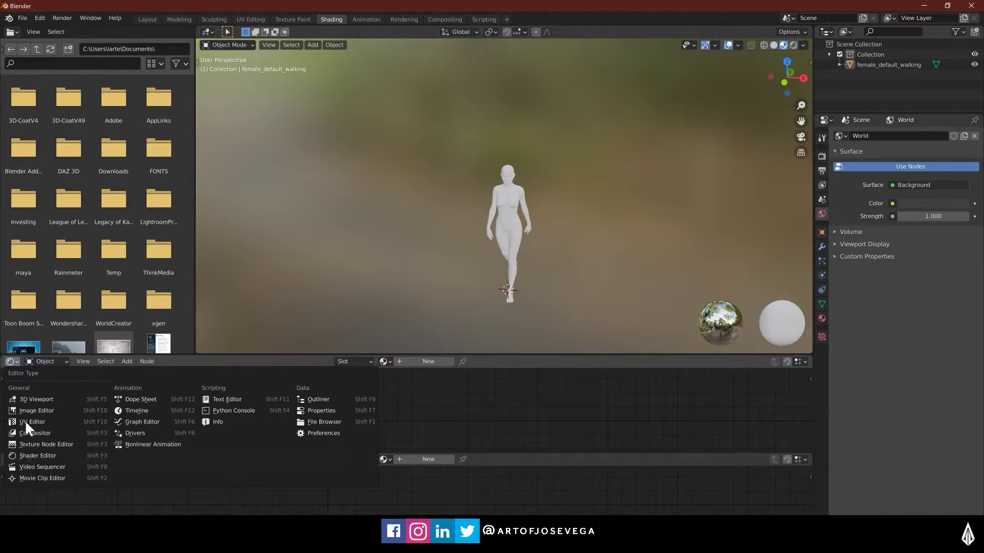
click(35, 454)
click(10, 361)
click(149, 410)
scroll(434, 420, down, 3)
drag(457, 453, 459, 470)
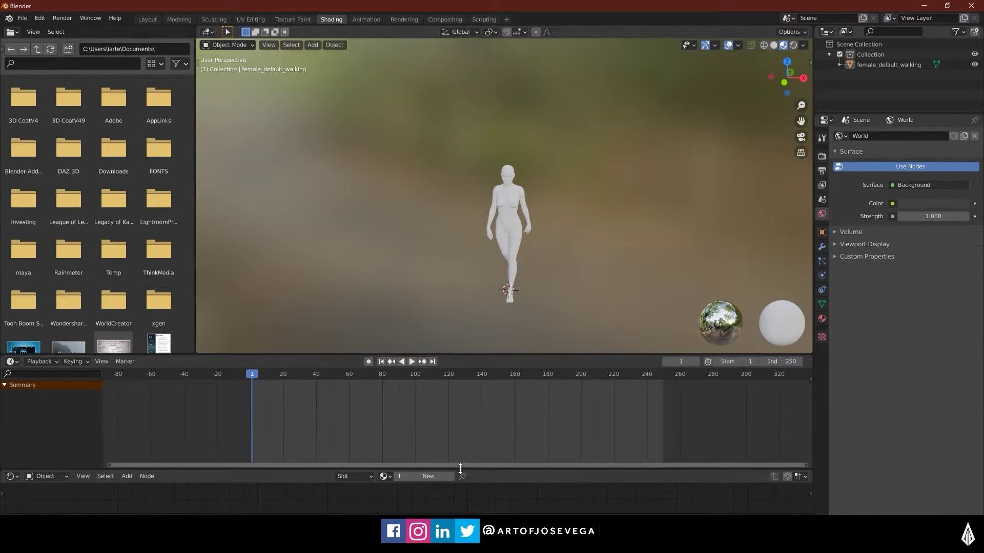
- Make the 3D Viewport slightly taller and join the Shader Editor area over the Timeline
drag(473, 355, 451, 367)
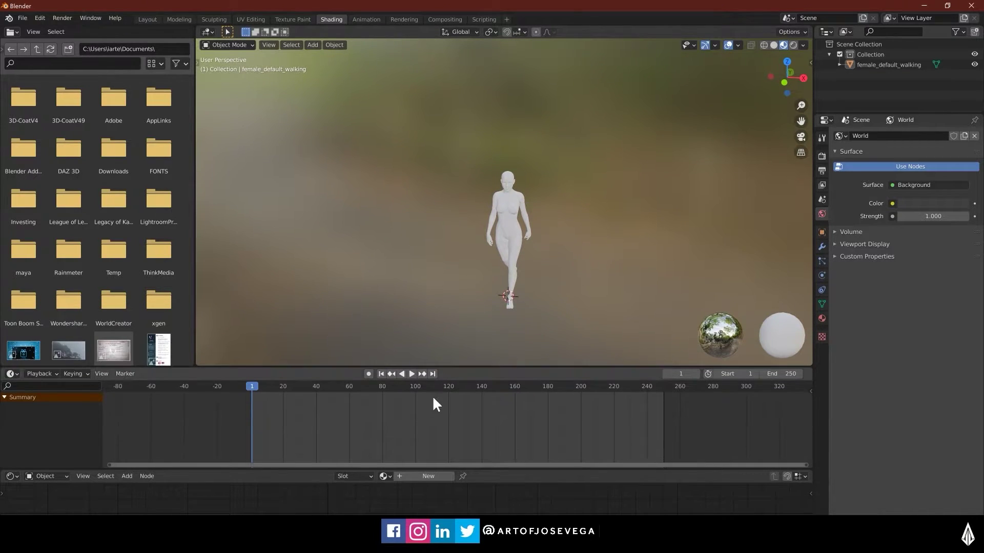
right_click(494, 469)
click(494, 468)
click(494, 425)
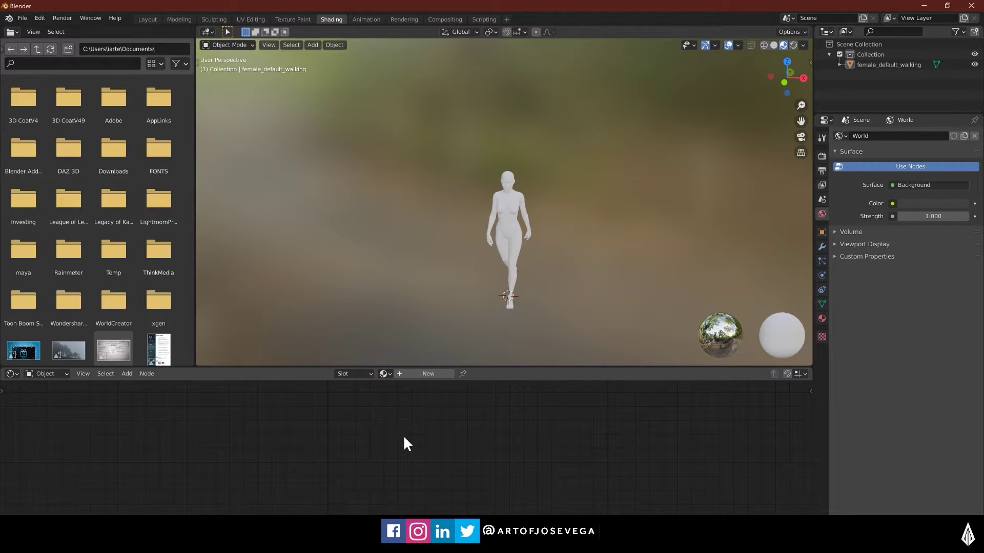
- Join the 3D Viewport area over the File Browser so it spans the width above the Shader Editor
right_click(194, 248)
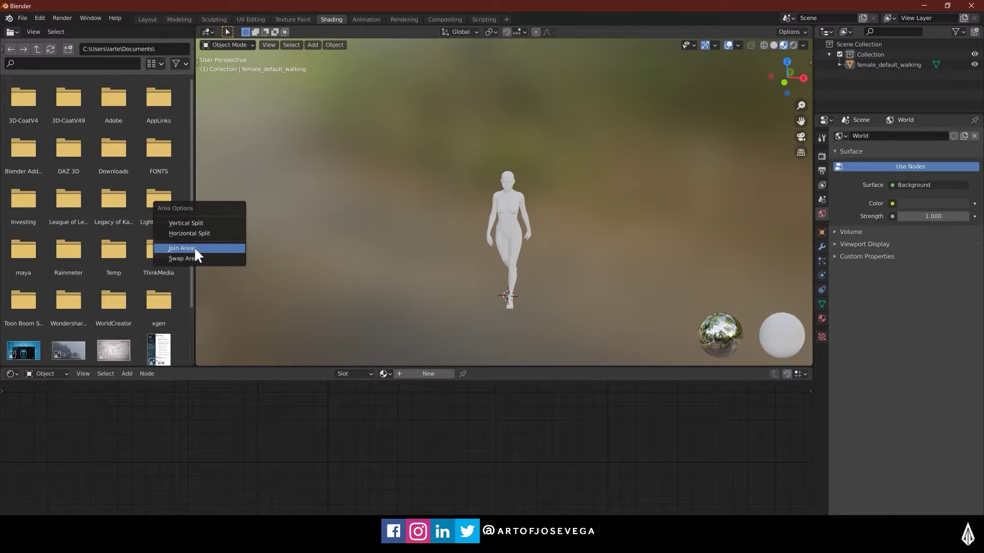
click(195, 248)
click(127, 235)
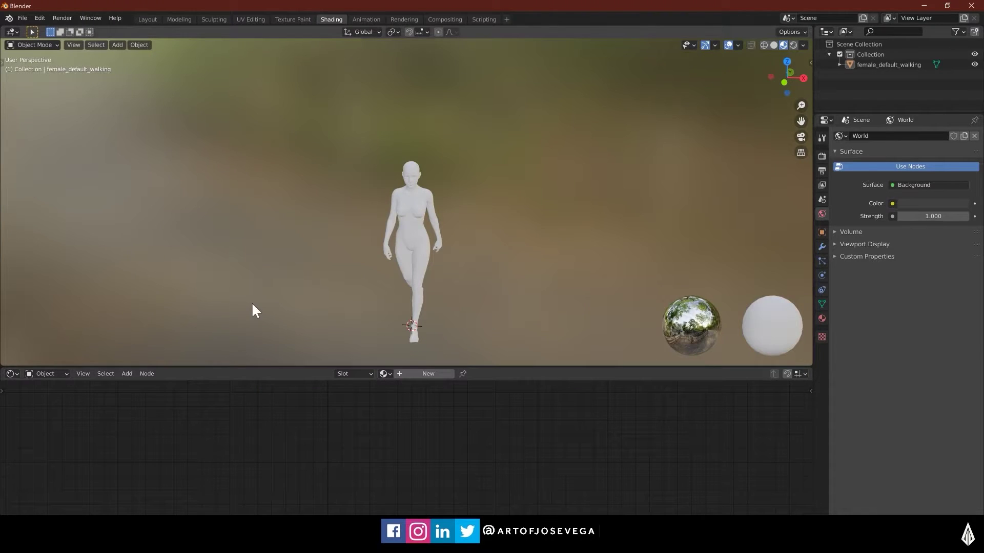
- Swap the 3D Viewport with the Shader Editor and join the 3D Viewport over the Shader Editor area
right_click(303, 366)
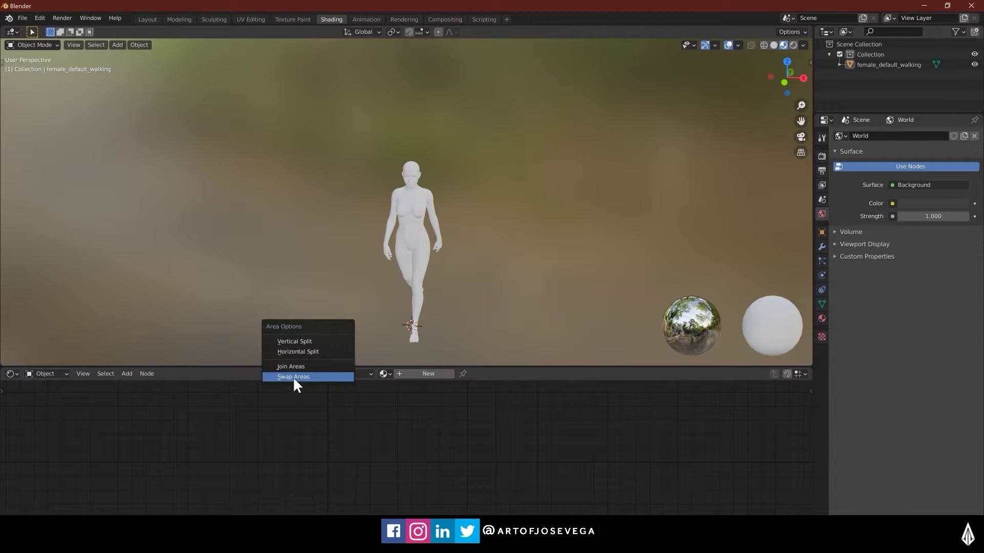
click(293, 377)
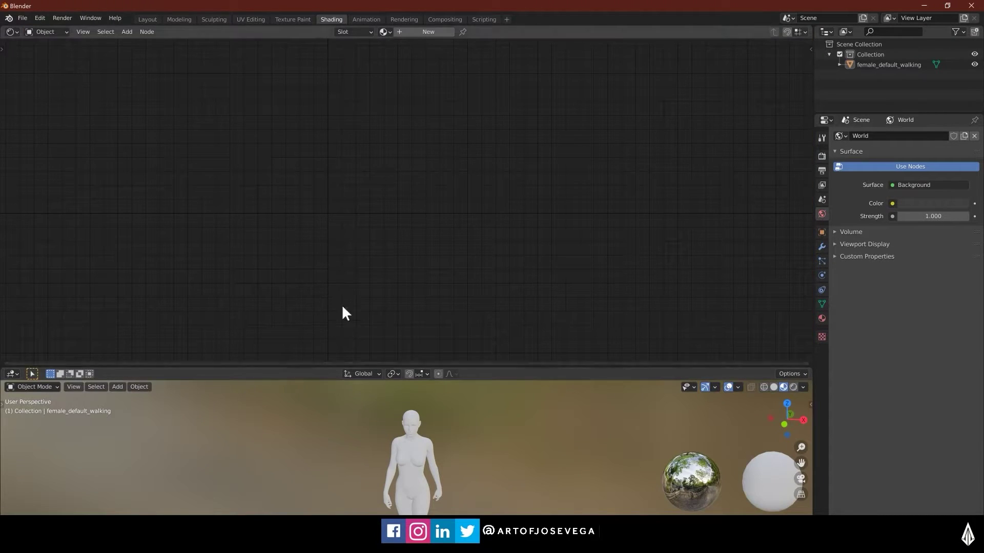
right_click(325, 365)
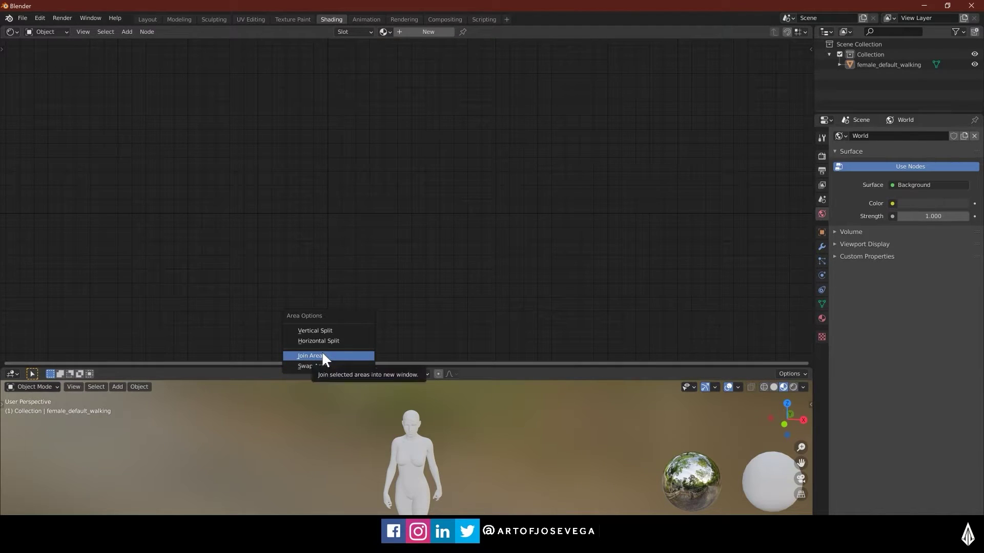
click(322, 353)
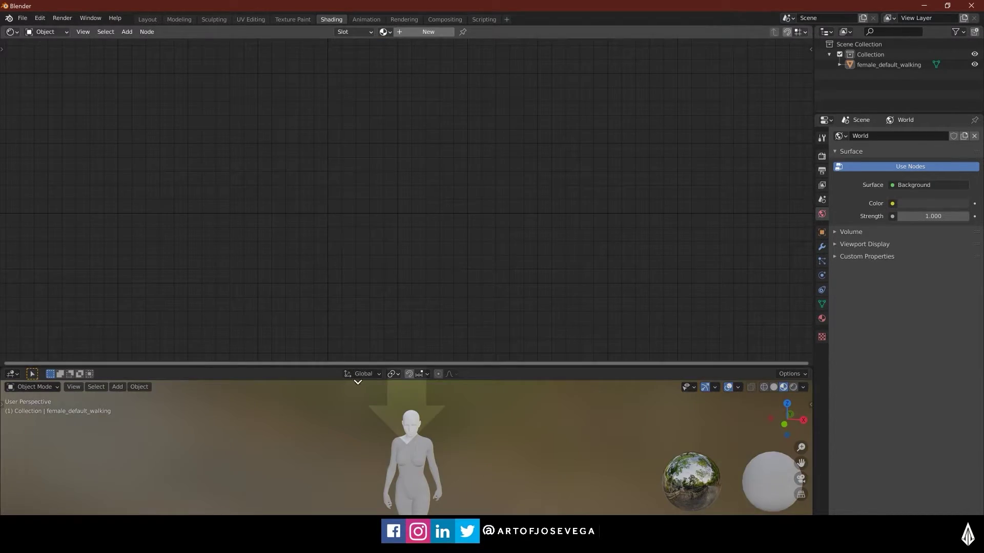
click(368, 347)
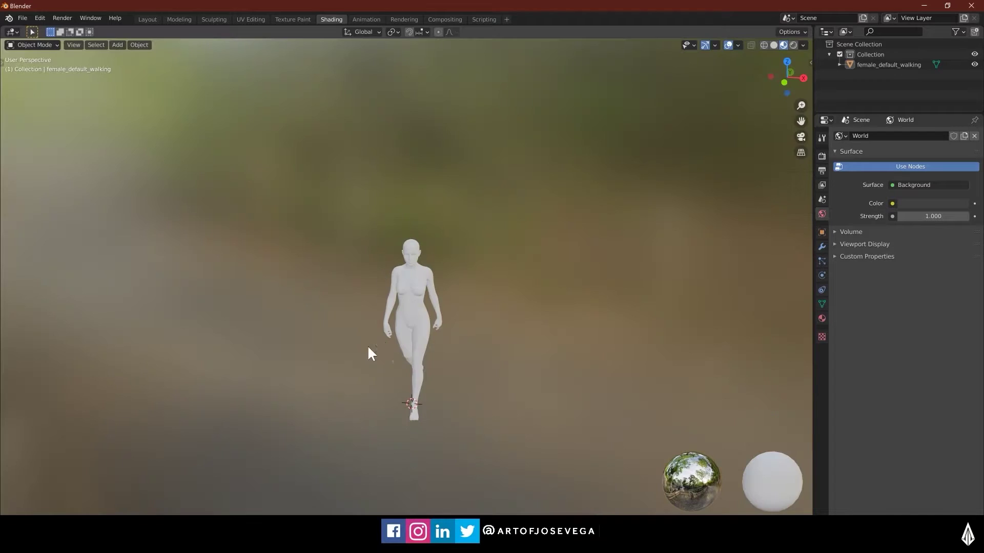
middle_drag(392, 254, 425, 263)
scroll(457, 292, up, 3)
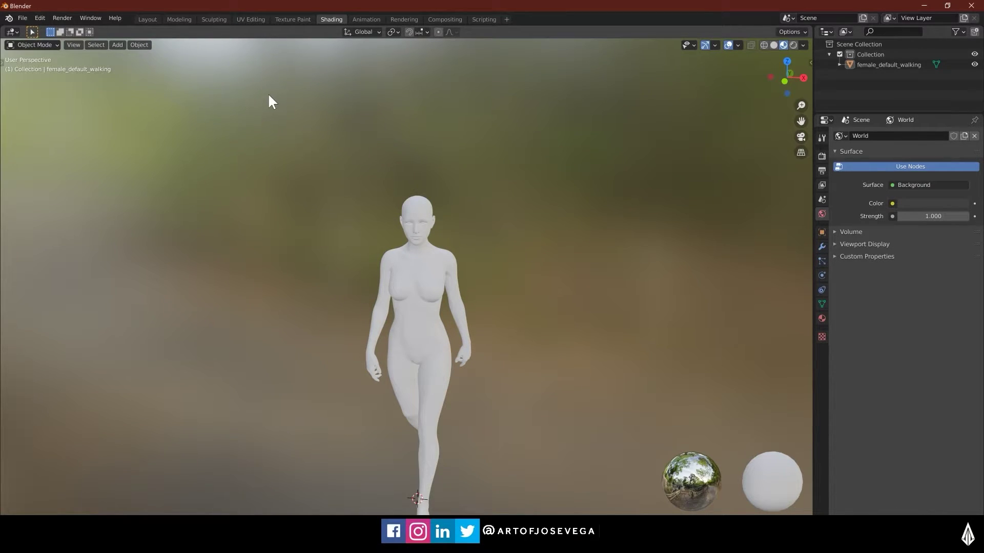
- Switch to the Modeling workspace and change the female_default_walking figure from Edit Mode to Object Mode
click(178, 20)
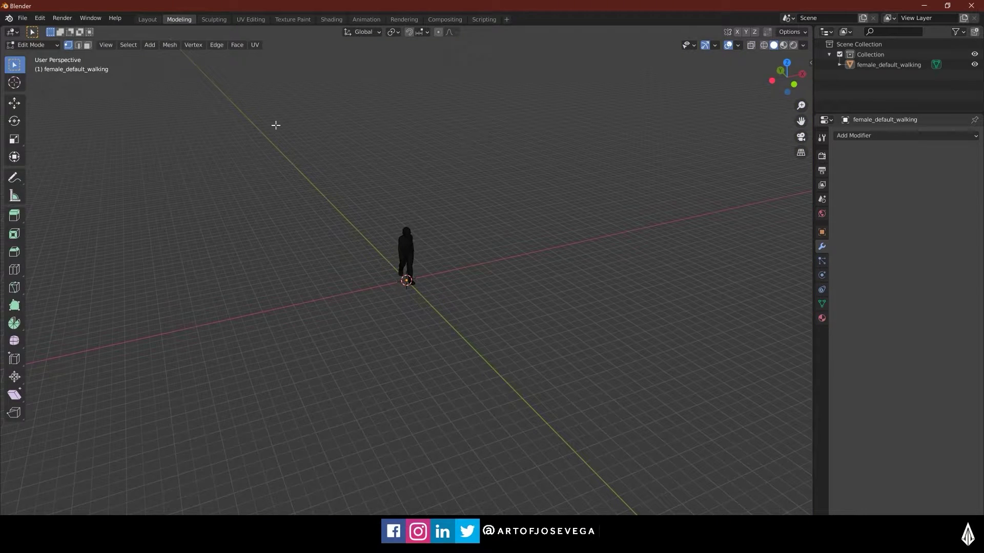
shift+middle_drag(435, 173, 424, 195)
key(Tab)
scroll(405, 244, up, 5)
middle_drag(393, 237, 487, 218)
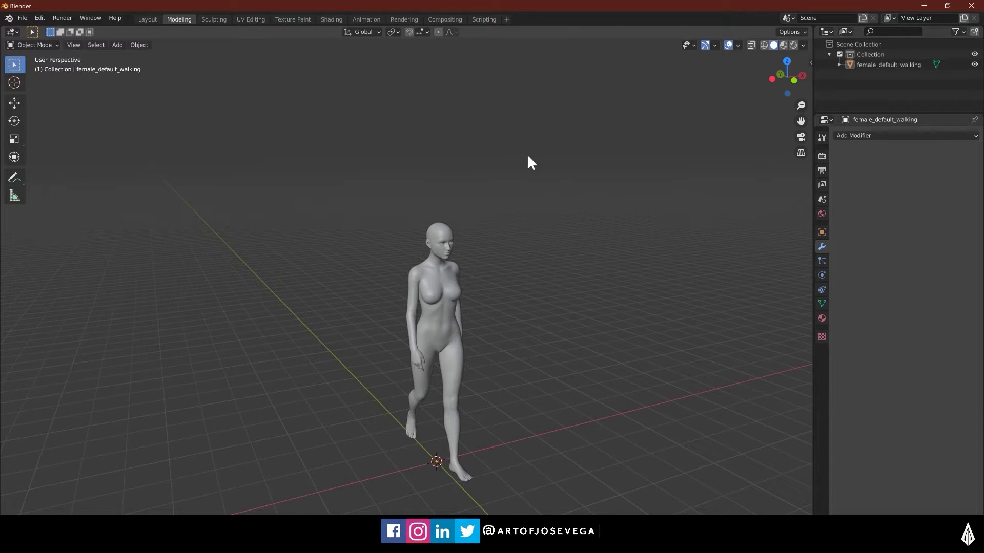
- Hide all Mesh objects through the viewport's object type visibility settings and show them again
click(692, 45)
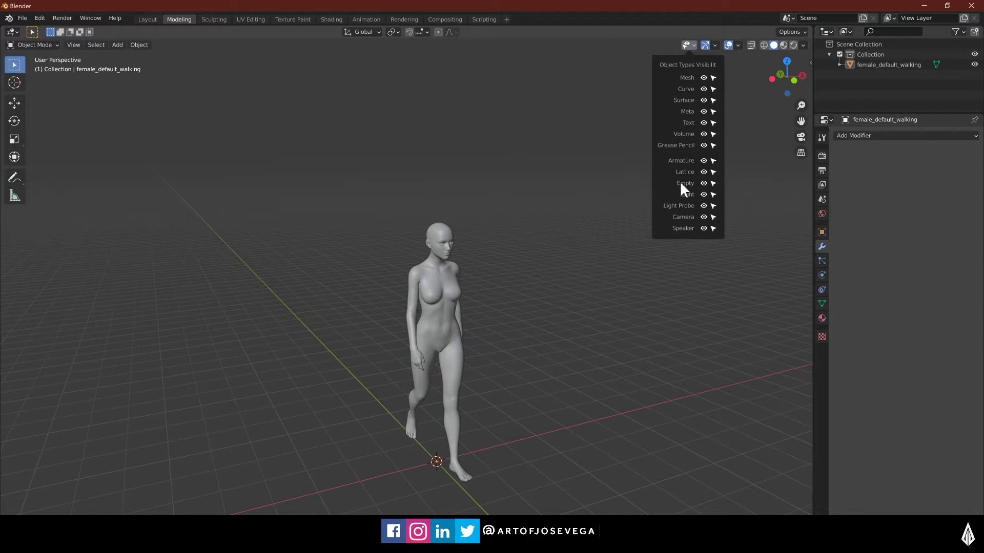
click(704, 78)
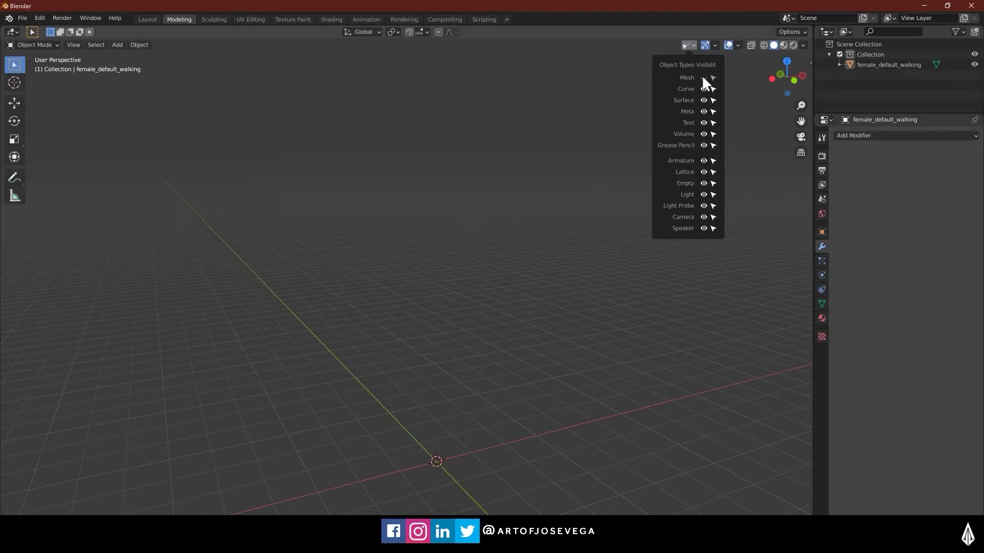
click(703, 78)
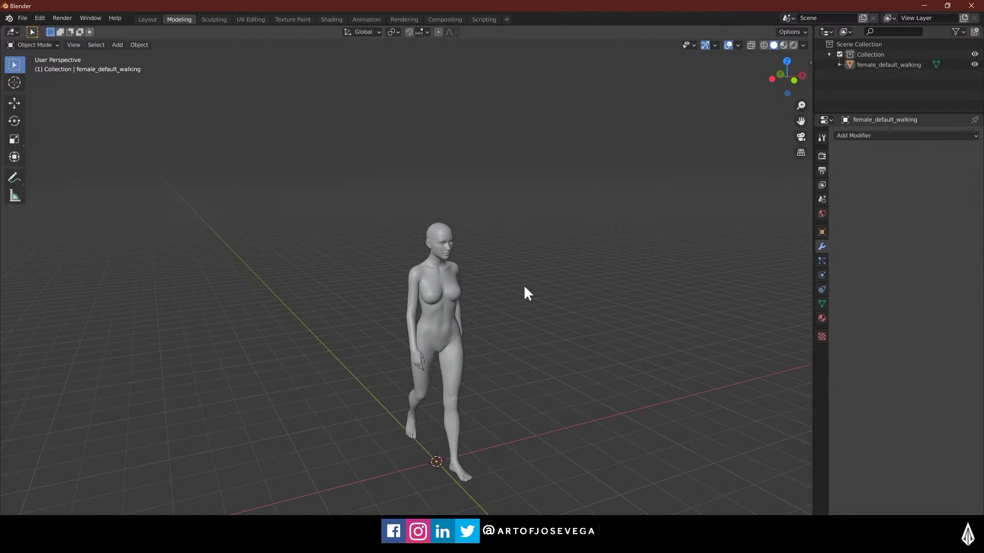
- Examine which object types can be made visible or selectable in the viewport
click(690, 46)
drag(358, 341, 451, 378)
drag(371, 327, 537, 377)
drag(365, 294, 430, 330)
drag(365, 257, 467, 306)
click(693, 44)
click(693, 44)
click(691, 45)
middle_drag(473, 288, 432, 314)
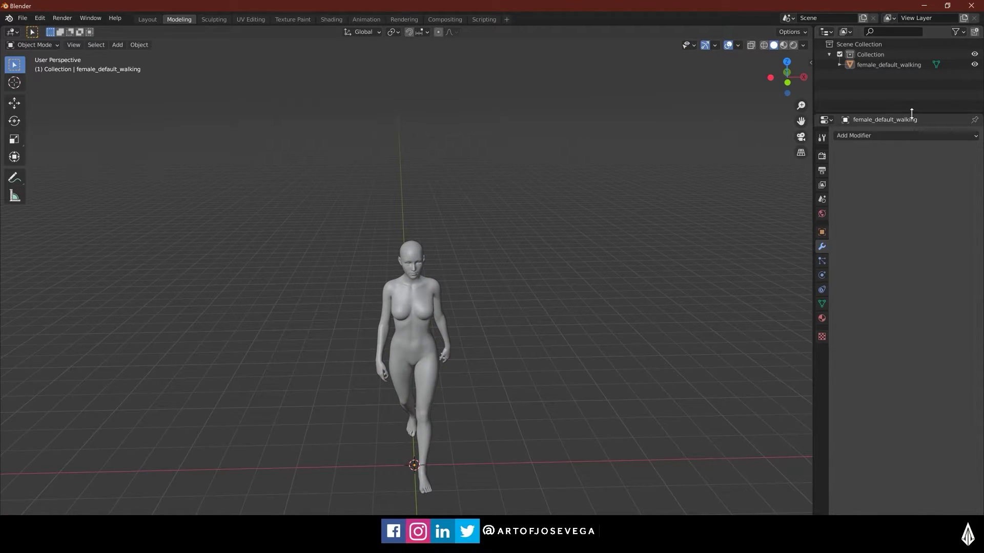
- Enlarge the Outliner by lowering its border with the Properties editor to about two thirds of the window height
drag(913, 112, 890, 336)
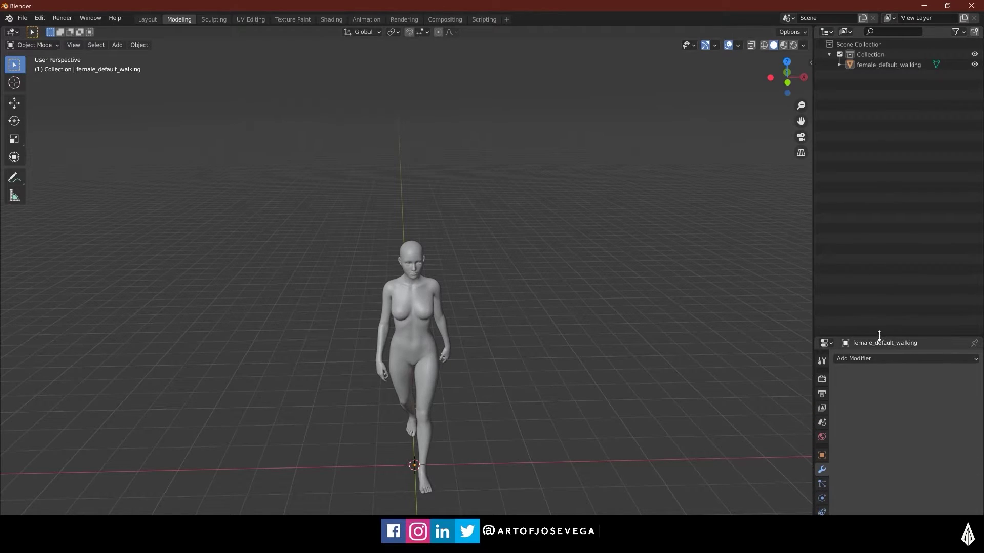
click(829, 30)
click(829, 28)
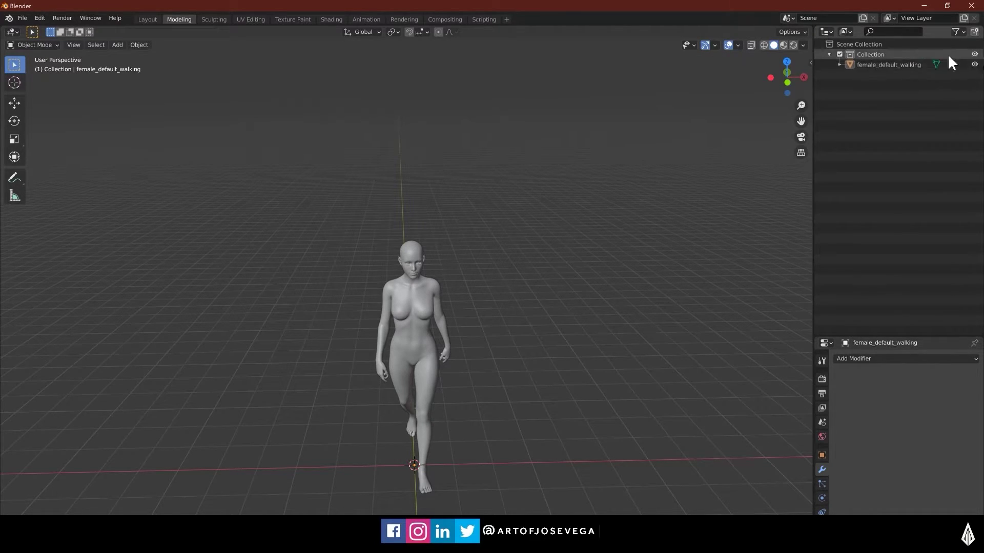
- Hide the female_default_walking figure from the Outliner and show it again
click(689, 44)
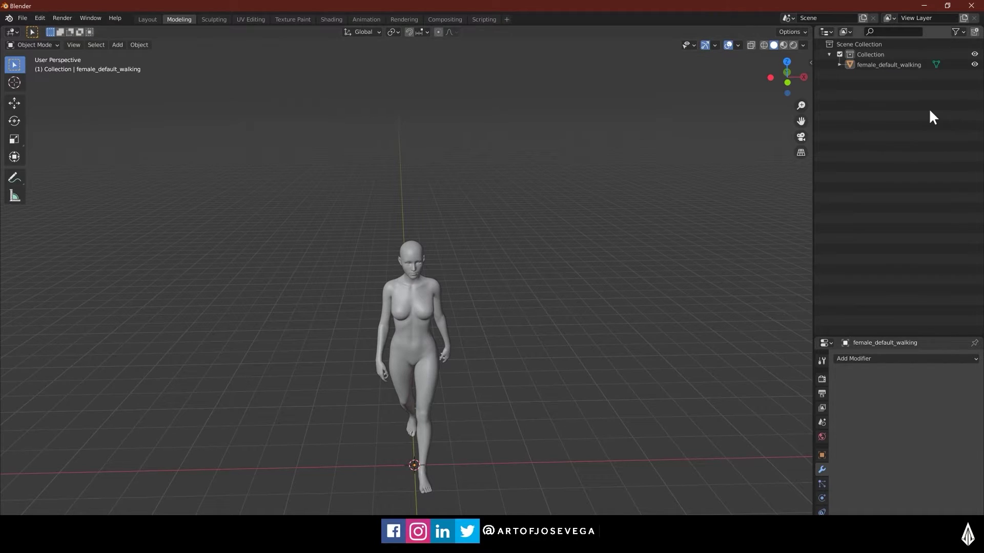
click(975, 64)
click(974, 64)
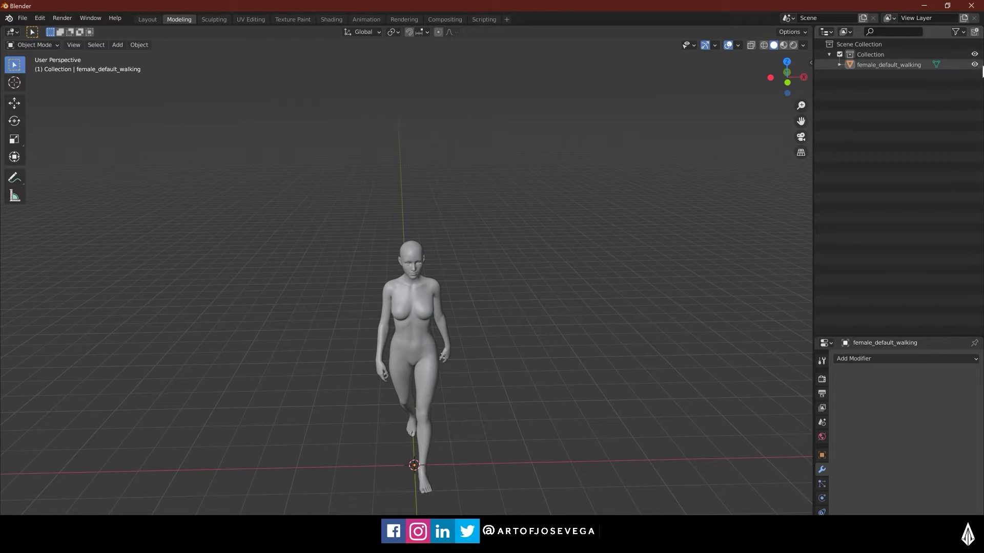
shift+middle_drag(472, 294, 469, 254)
middle_drag(469, 254, 482, 260)
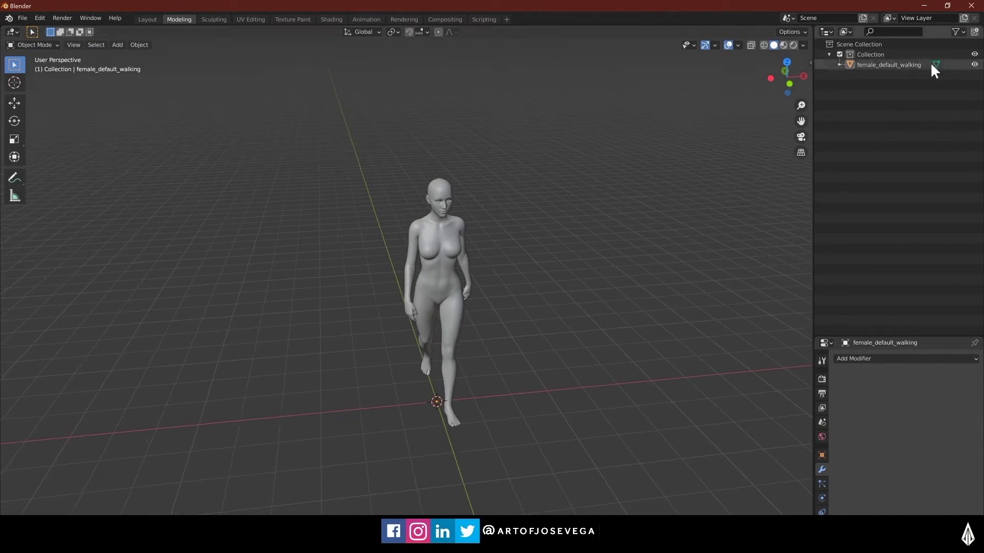
- Enable the selectable and render restriction toggles in the Outliner's filter settings
click(959, 32)
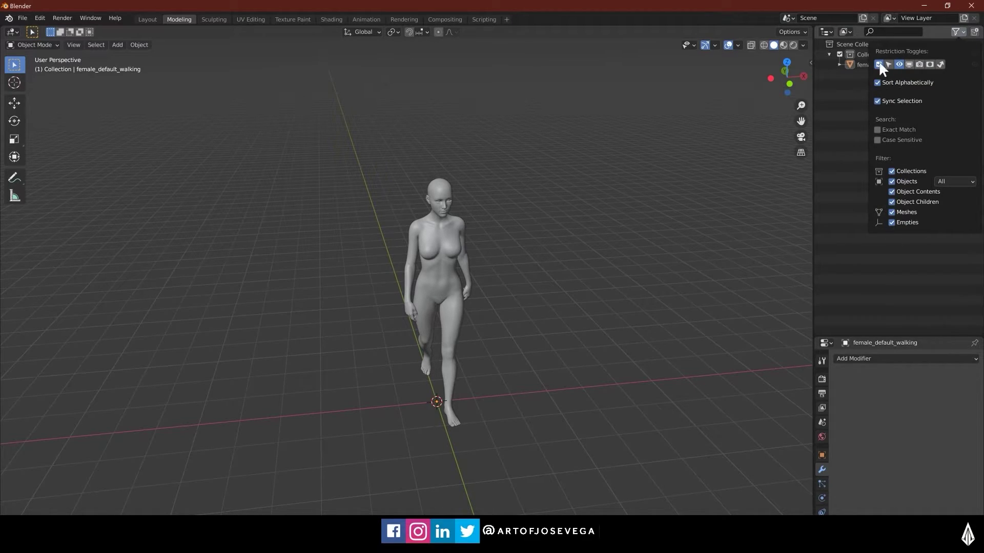
click(957, 32)
click(689, 45)
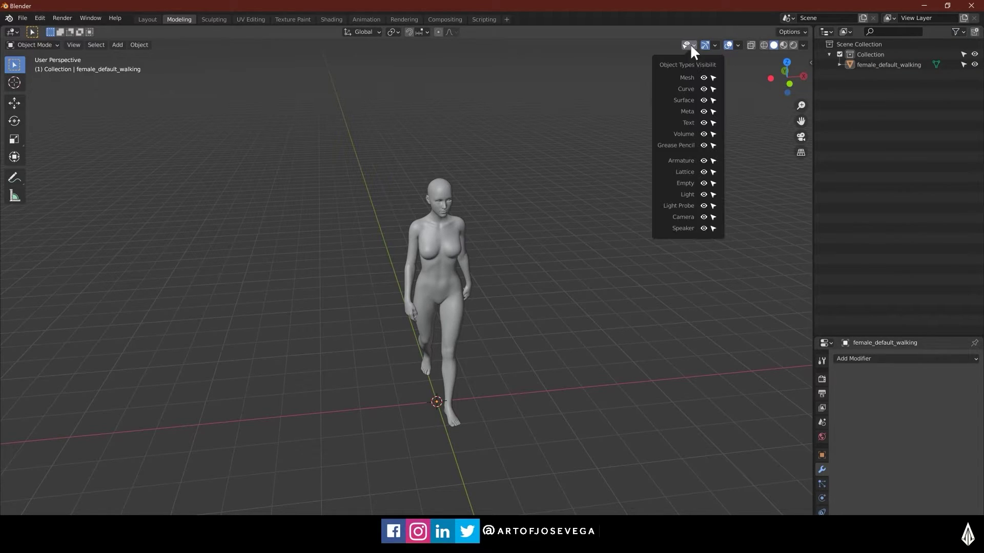
click(960, 31)
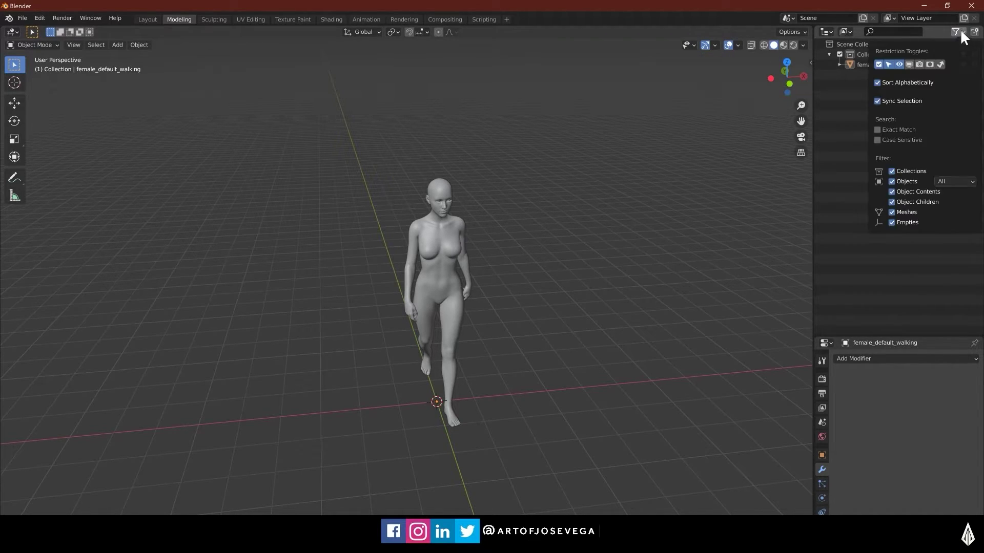
click(918, 66)
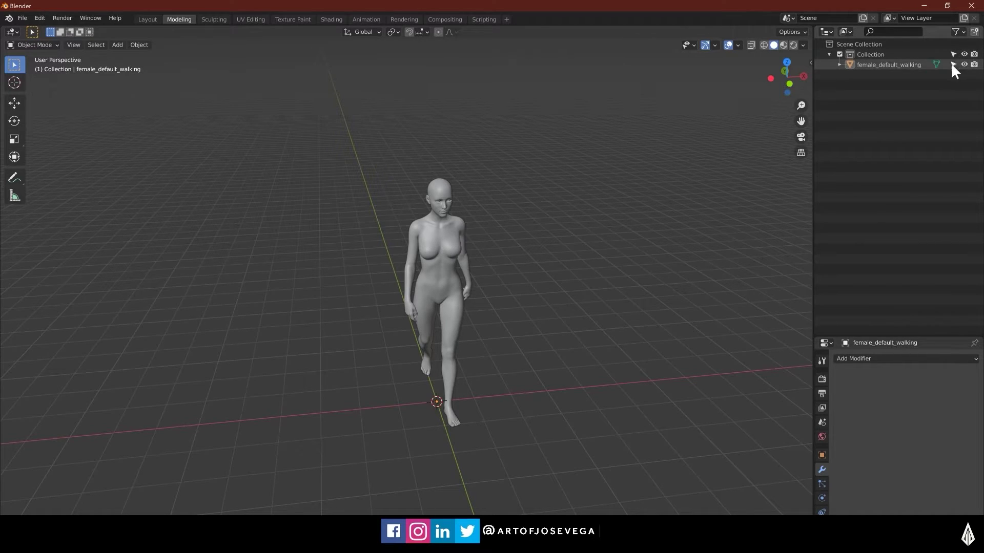
- Add a mesh cube and move it beside the figure on the positive X side
key(shift+a)
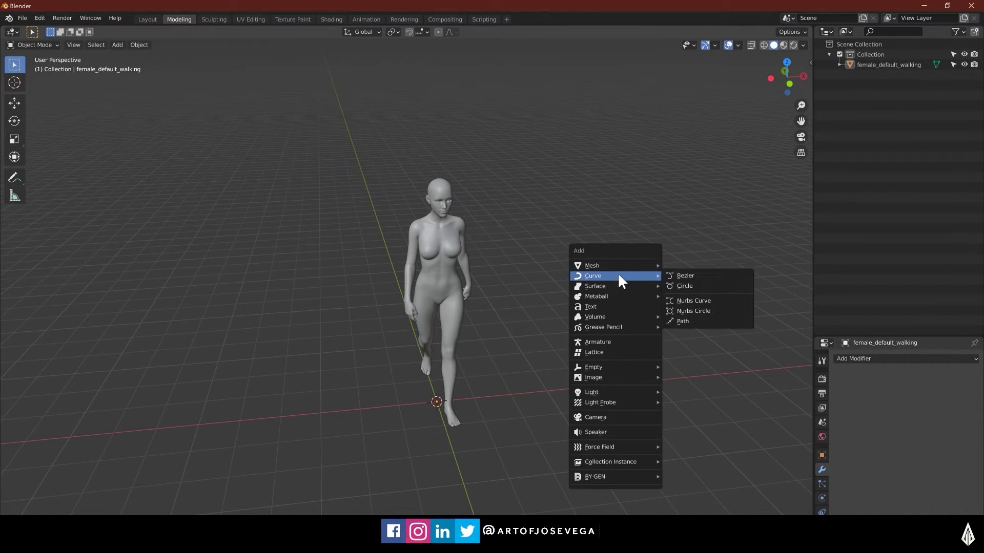
mouse_move(613, 263)
click(698, 273)
key(g)
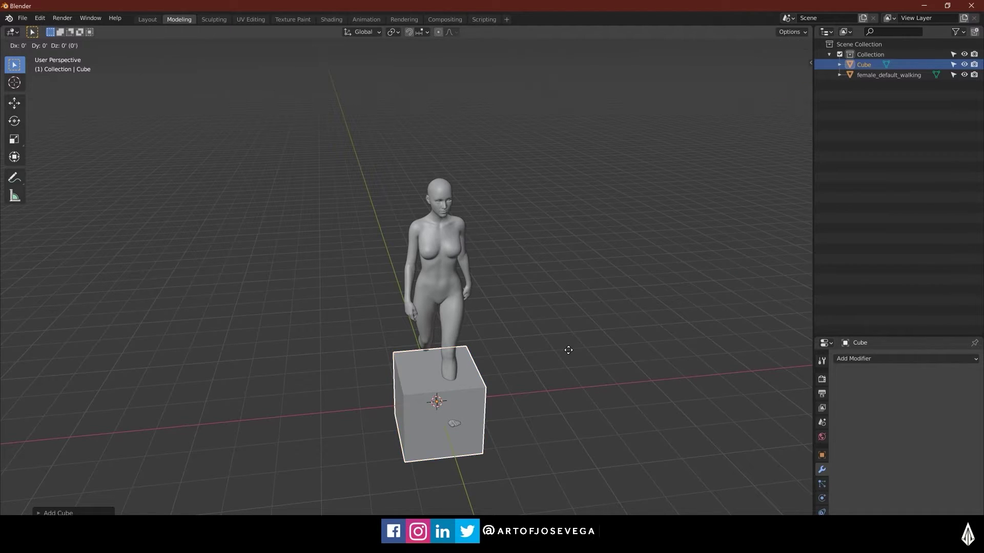
click(730, 348)
- Add a point light and move it to about X -2.55', Y 2.72', Z 5.46', behind the figure
key(shift+a)
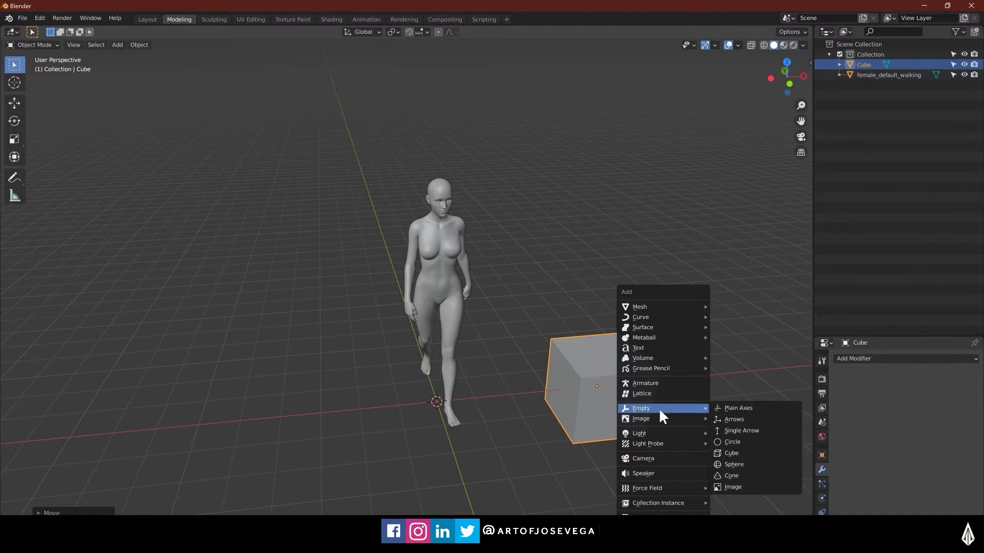
mouse_move(657, 417)
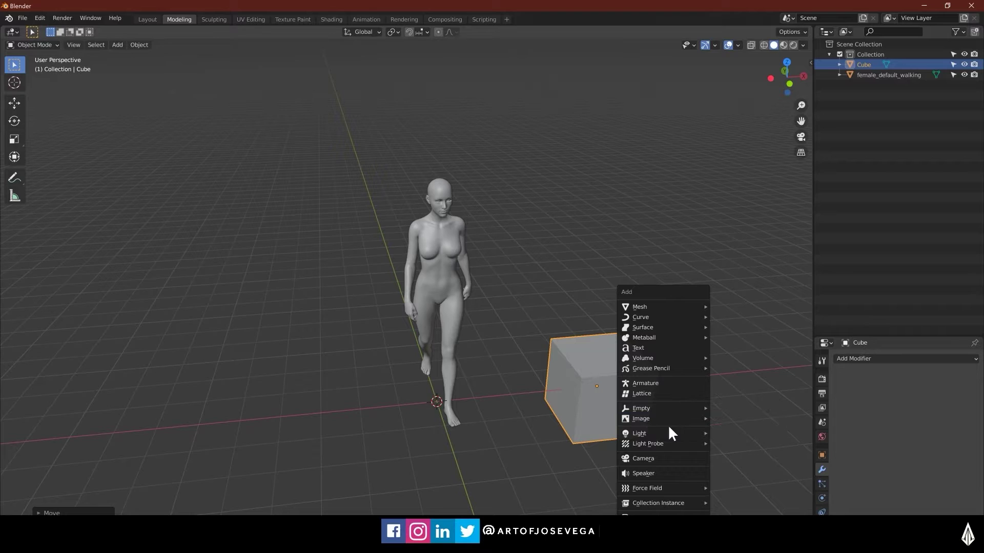
click(726, 432)
key(g)
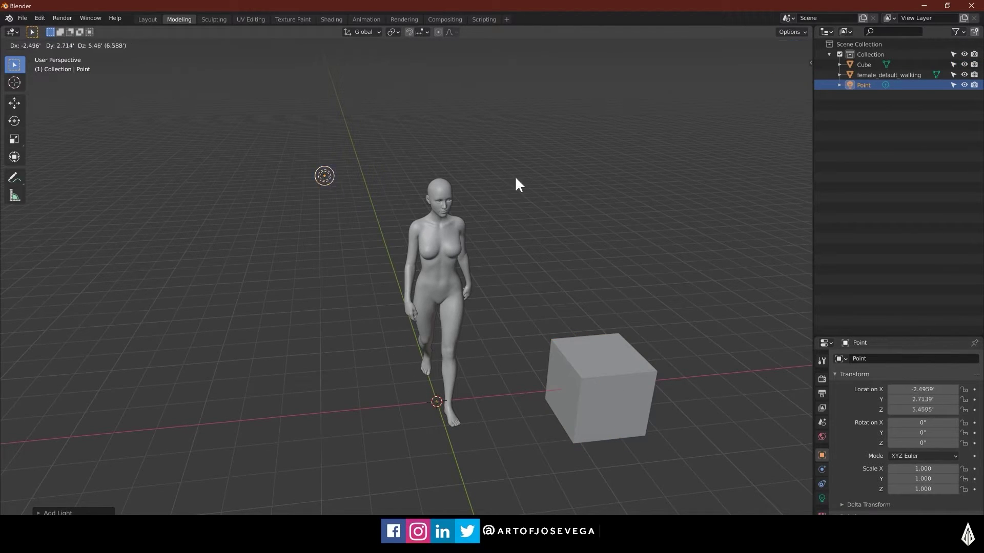
click(515, 184)
- Add a monkey mesh, move it along the X axis to the figure's negative X side and deselect it
key(shift+a)
mouse_move(514, 117)
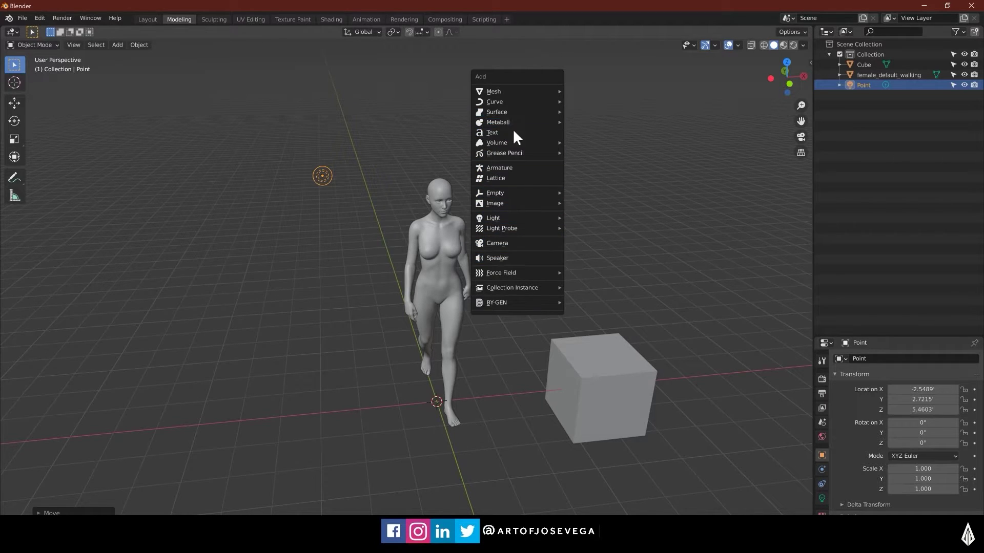
mouse_move(508, 94)
click(586, 188)
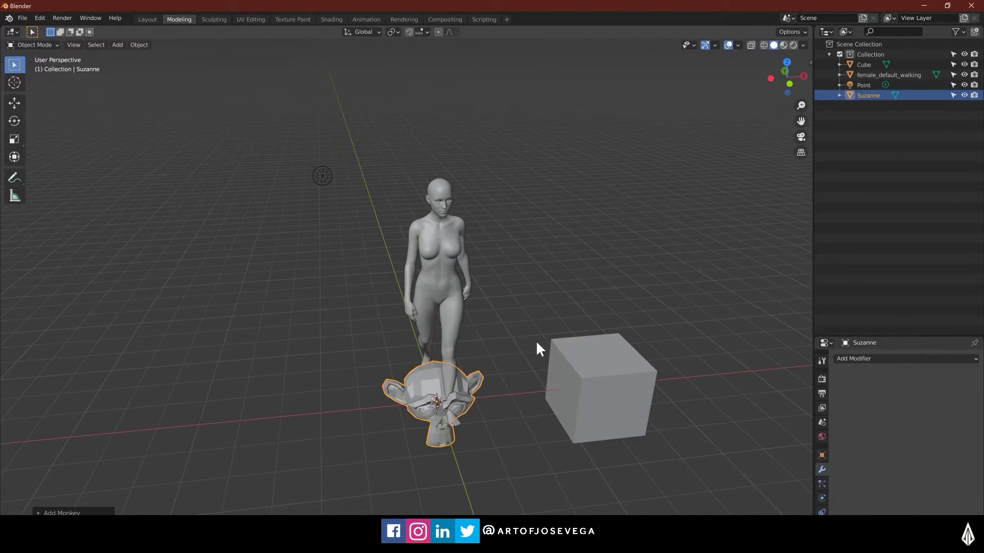
key(g)
key(x)
click(363, 364)
click(537, 264)
middle_drag(537, 263, 570, 253)
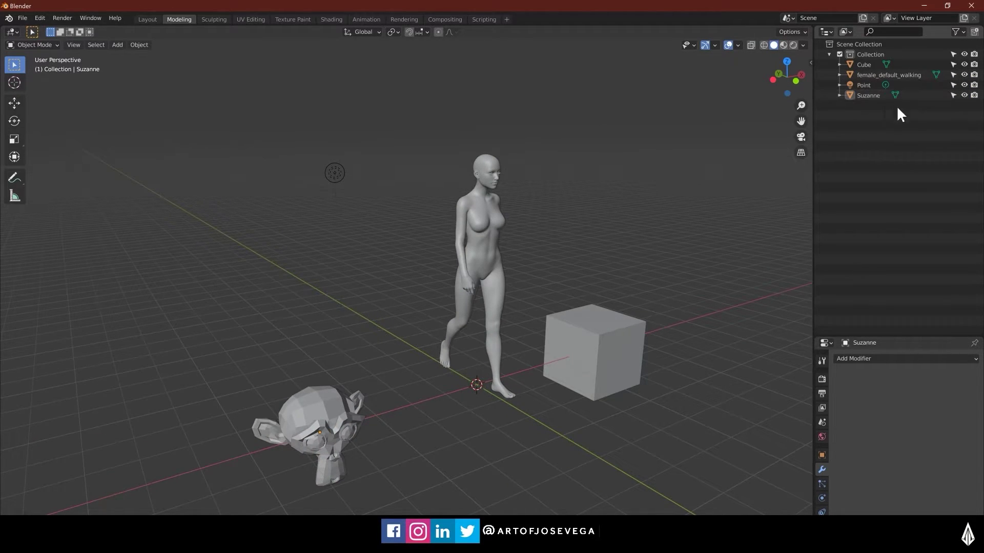
- Hide and show again Suzanne, the Point light and the figure one by one from the Outliner, and select the Point light
click(963, 94)
click(964, 94)
click(964, 84)
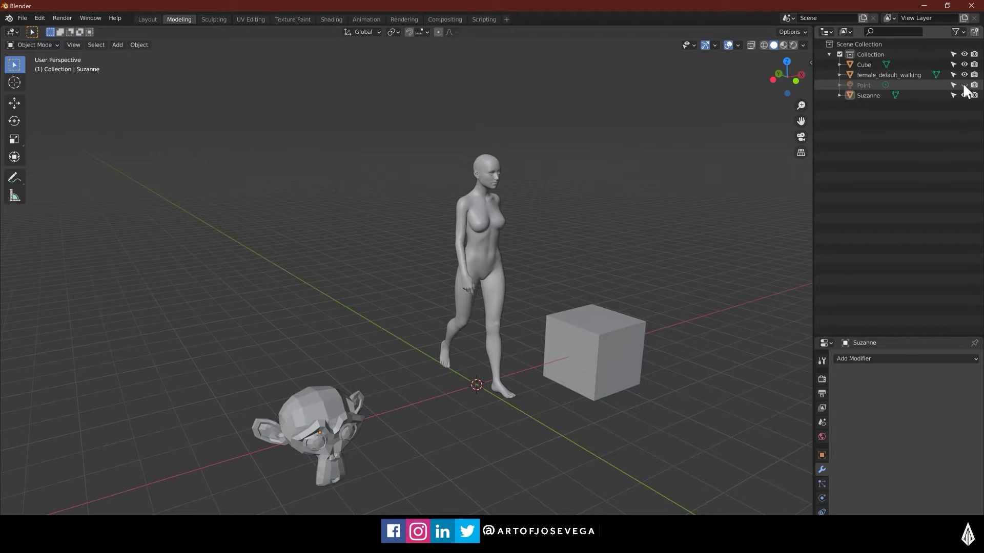
click(964, 84)
click(964, 74)
click(964, 74)
click(332, 175)
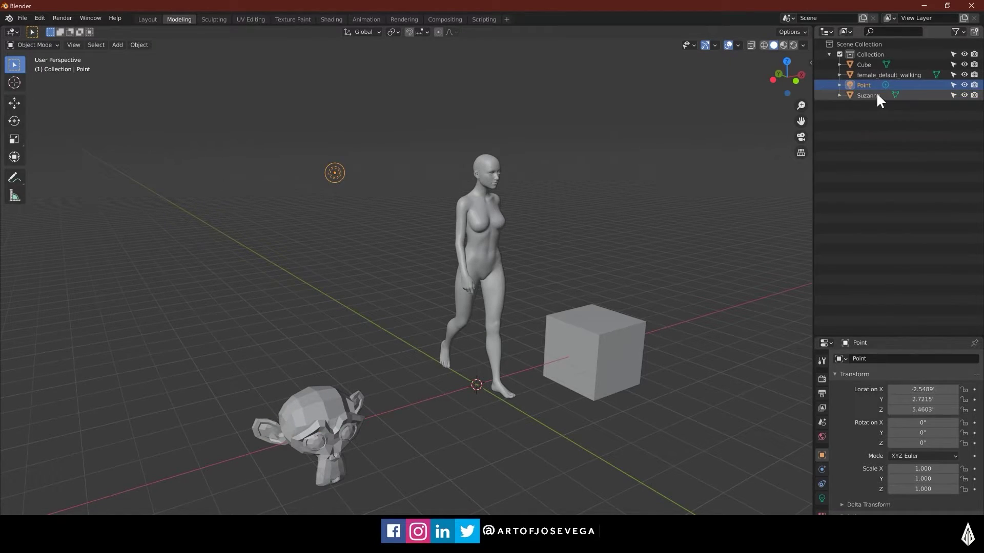
- Make the Point light unselectable in the Outliner and try to box-select it in the viewport
click(952, 86)
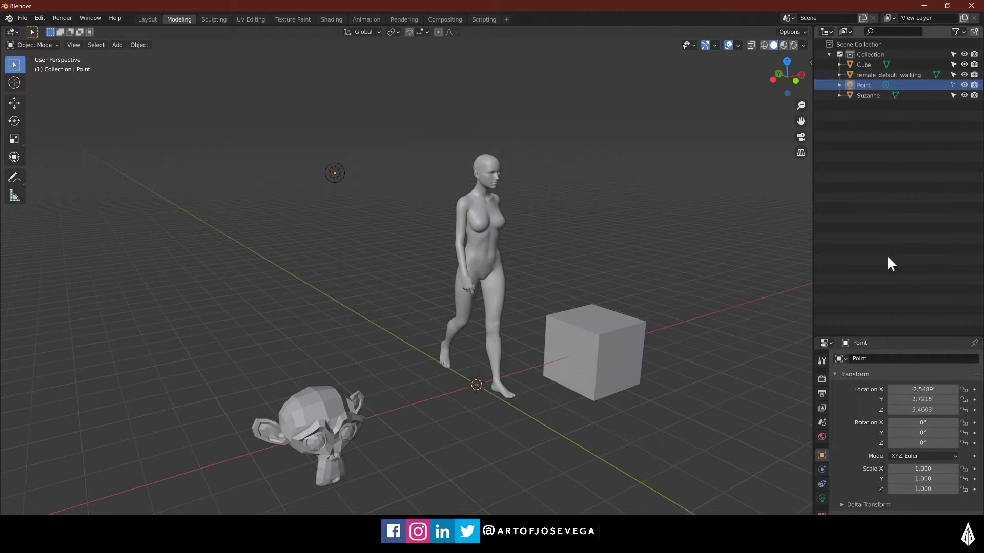
middle_drag(500, 202, 404, 222)
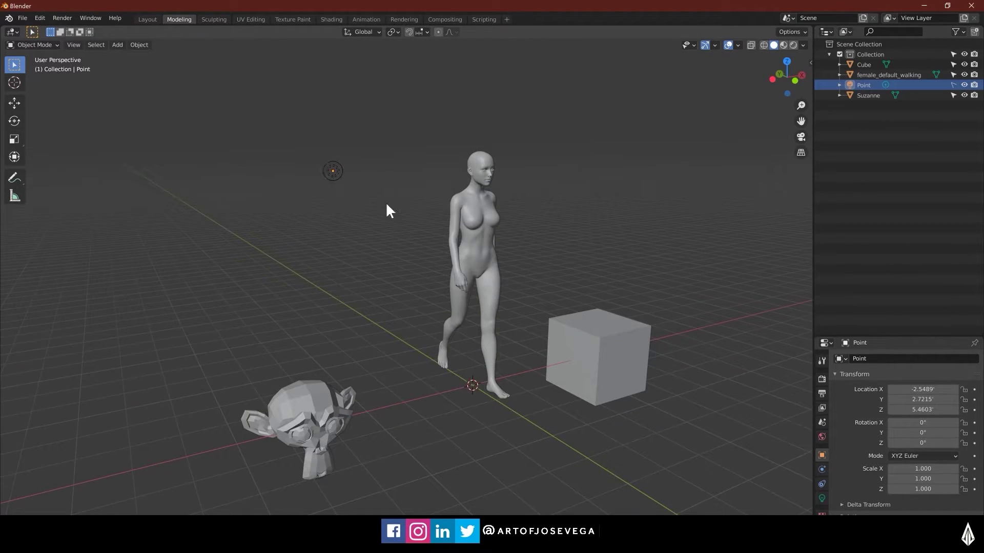
drag(333, 208, 334, 211)
drag(301, 152, 311, 197)
drag(333, 146, 344, 167)
middle_drag(357, 256, 553, 198)
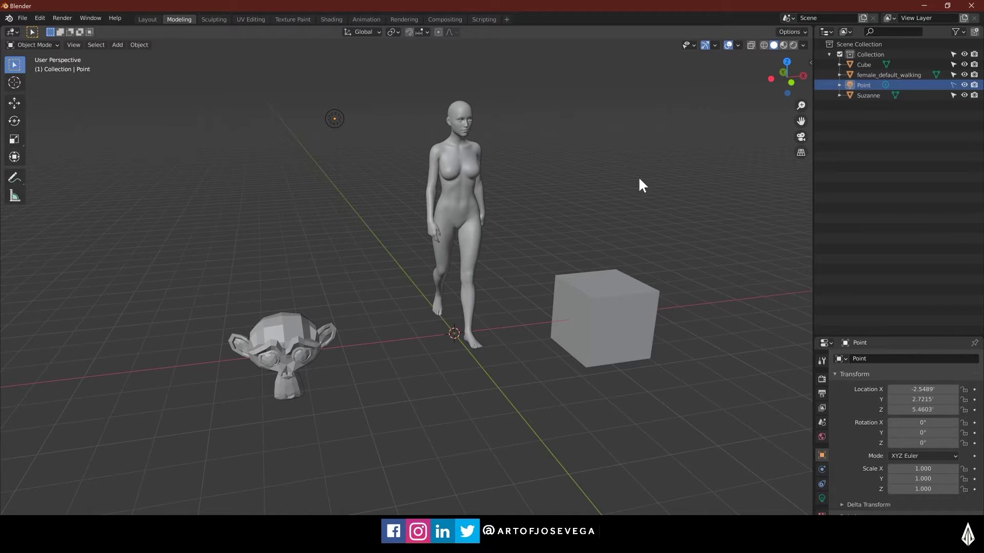
- Disable the Point light in renders and clear the current selection
click(973, 85)
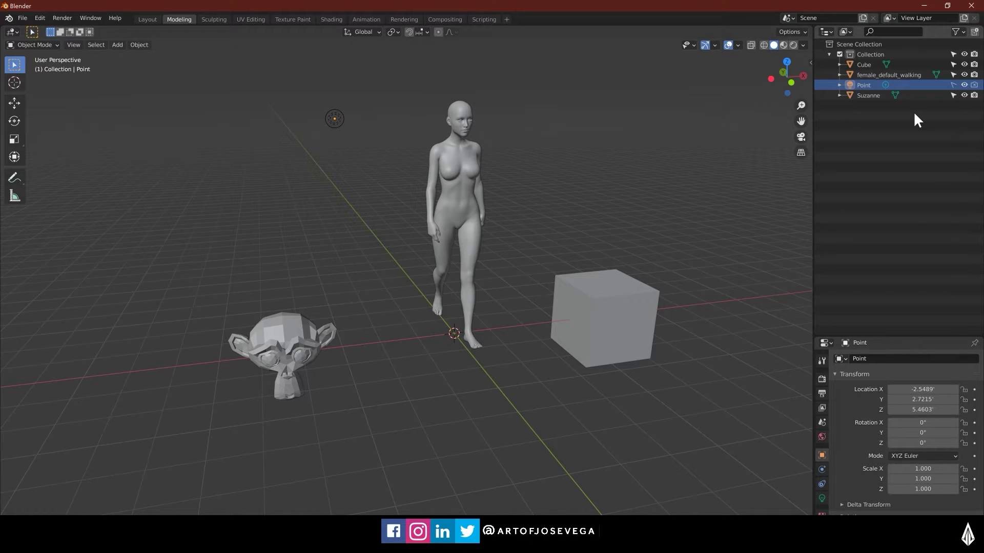
middle_drag(543, 192, 528, 192)
shift+middle_drag(527, 191, 534, 221)
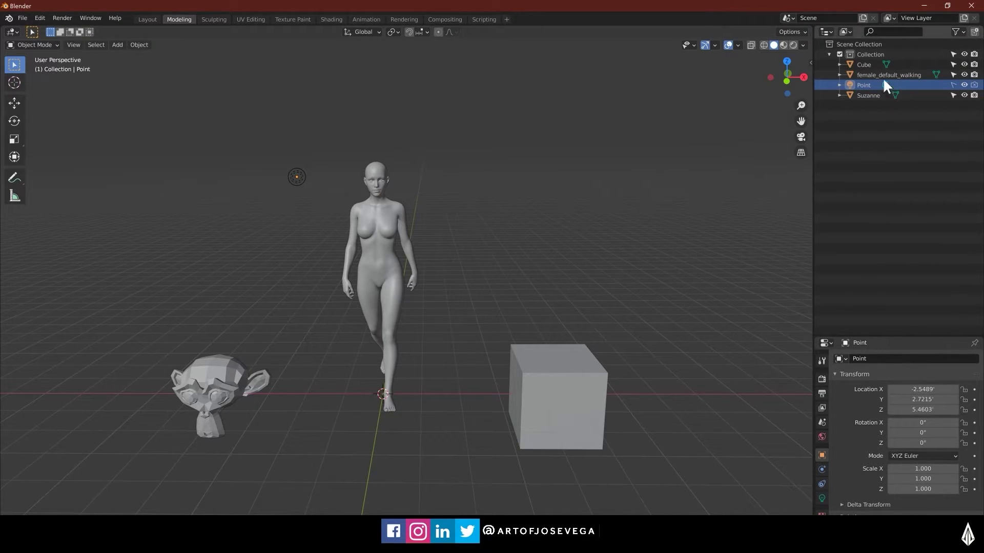
middle_drag(614, 244, 534, 308)
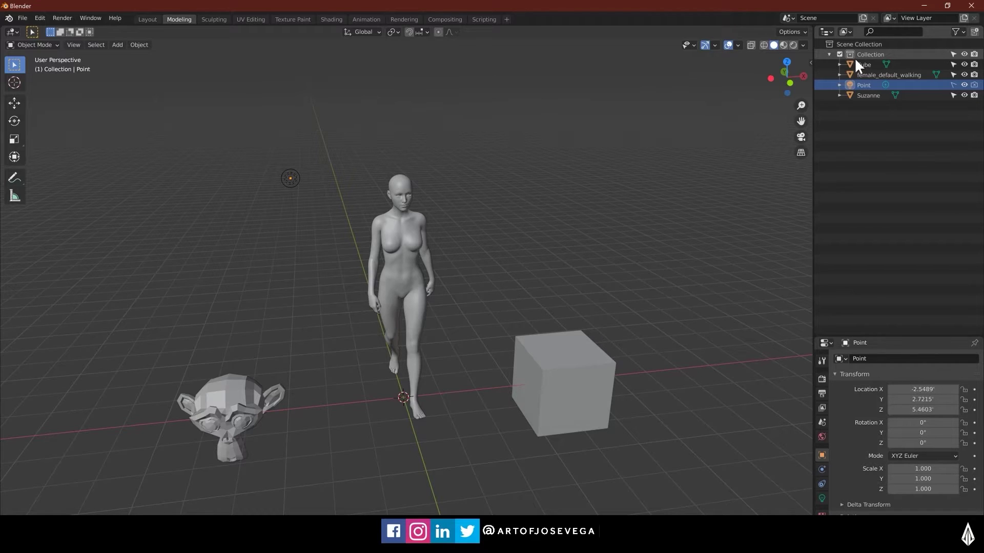
click(874, 95)
click(681, 251)
middle_drag(517, 272, 553, 265)
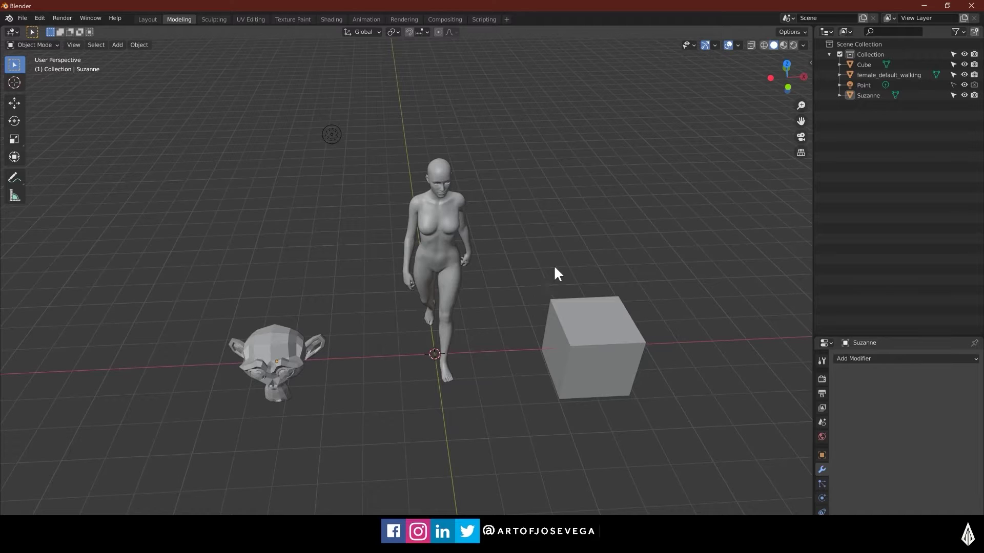
- Add a mesh cylinder, scale it, and lower it along the Z axis to form a pedestal under the figure
key(shift+a)
mouse_move(536, 264)
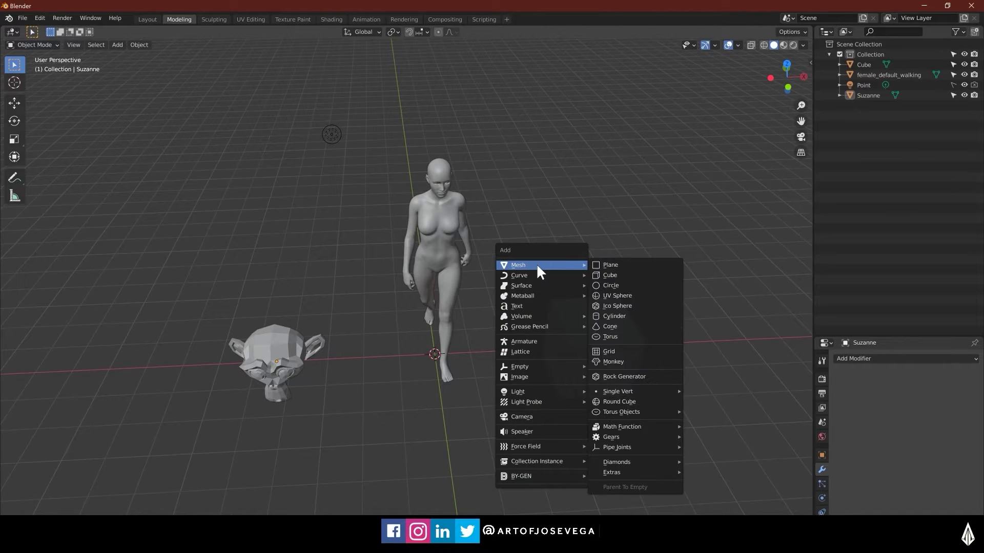
click(605, 316)
key(s)
click(558, 322)
key(g)
key(z)
click(530, 374)
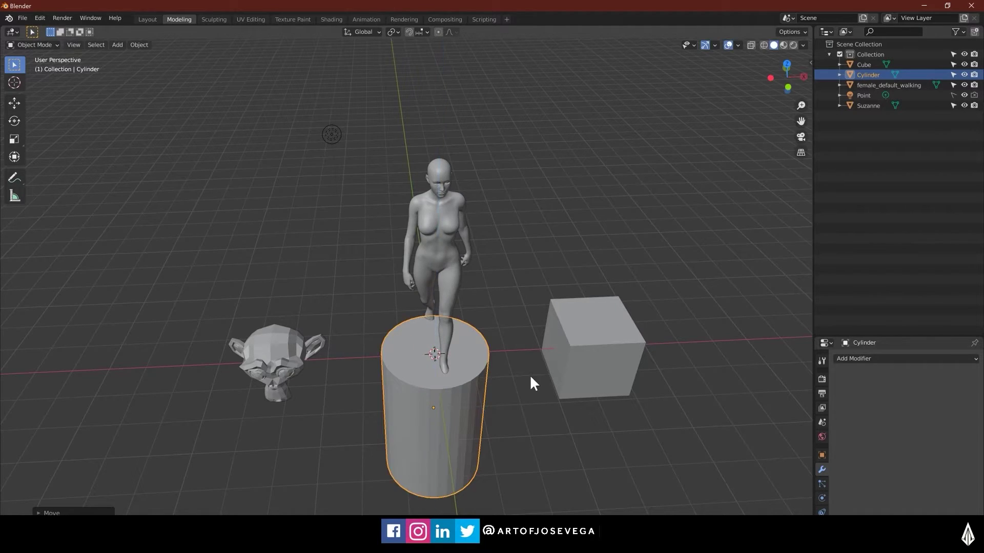
- Duplicate the cube along the X axis and stretch the copy along Y into a long box
scroll(530, 375, down, 3)
click(507, 314)
key(shift+d)
key(x)
click(622, 325)
key(s)
key(y)
click(628, 306)
- Move the cube, the cylinder and the long box into a new collection named "primitive shapes"
middle_drag(628, 305, 476, 280)
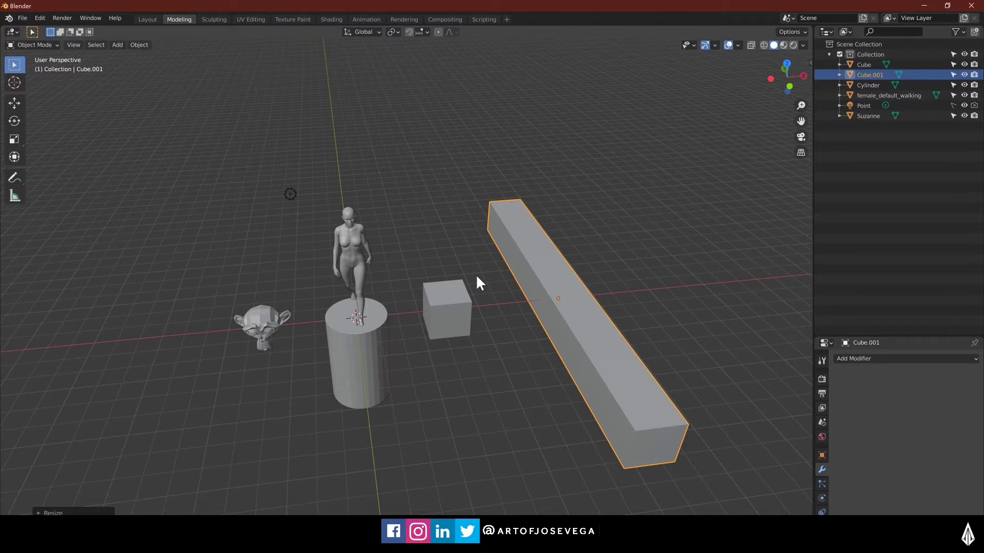
shift+middle_drag(383, 337, 450, 315)
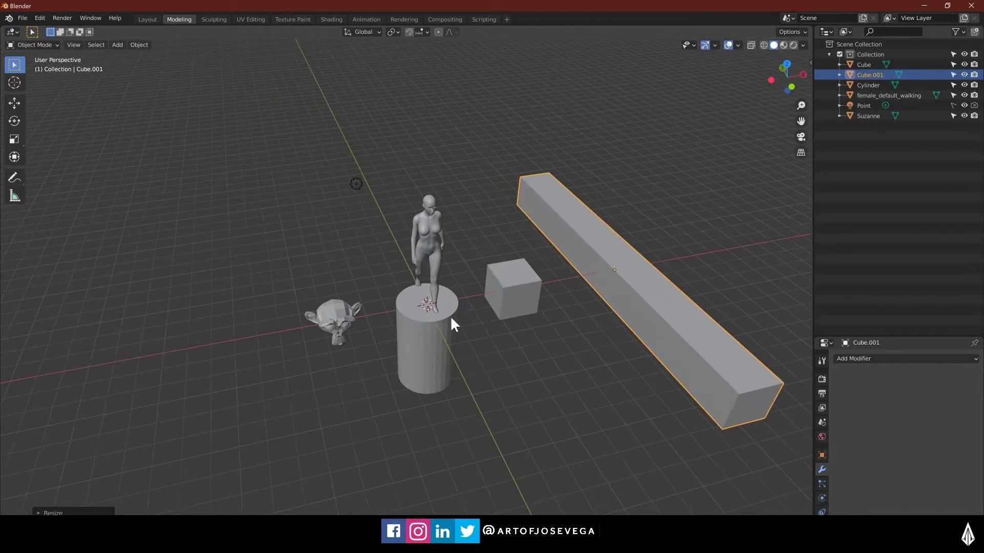
scroll(482, 308, up, 1)
middle_drag(516, 299, 480, 283)
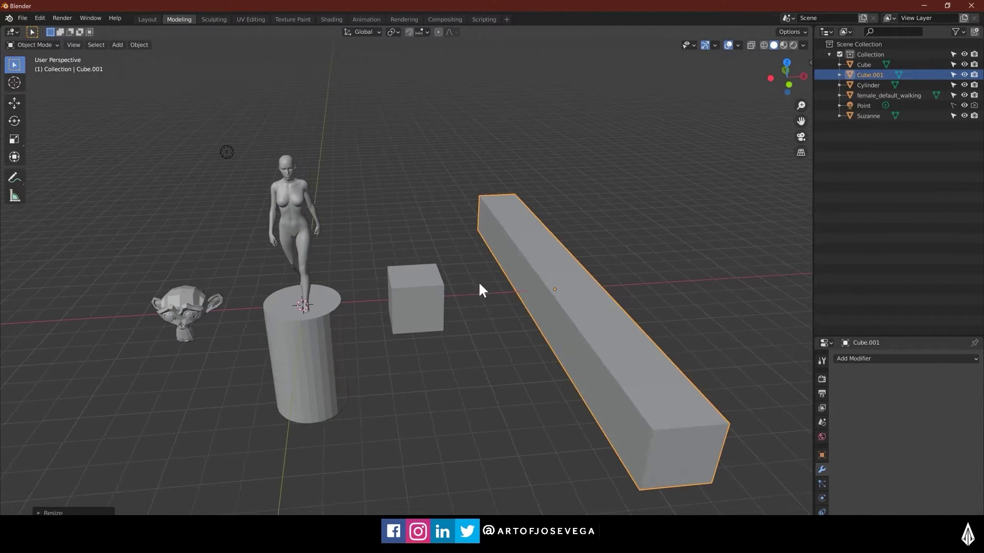
click(445, 258)
click(415, 315)
shift+click(277, 384)
shift+click(557, 297)
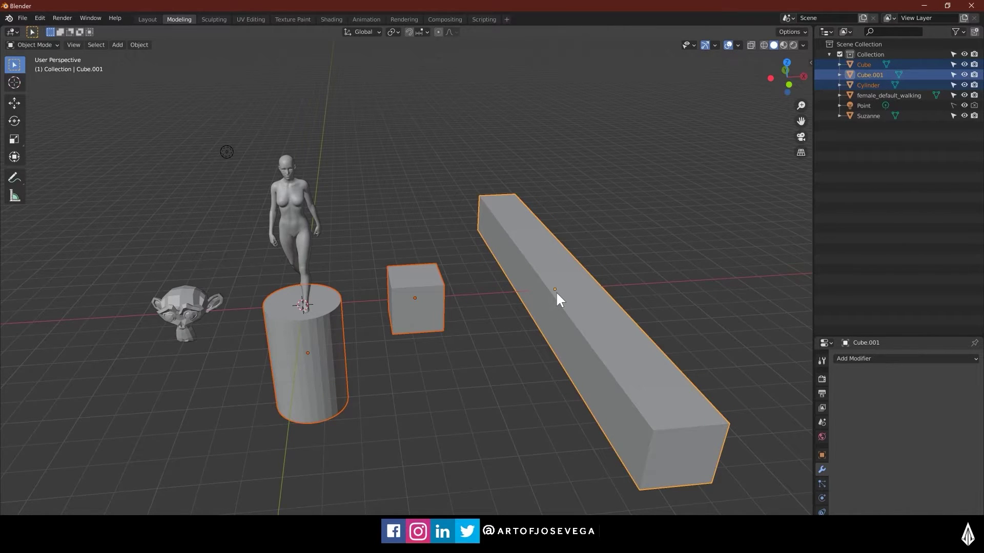
middle_drag(363, 326, 400, 323)
mouse_move(456, 337)
middle_down()
mouse_move(425, 364)
mouse_move(441, 336)
middle_up()
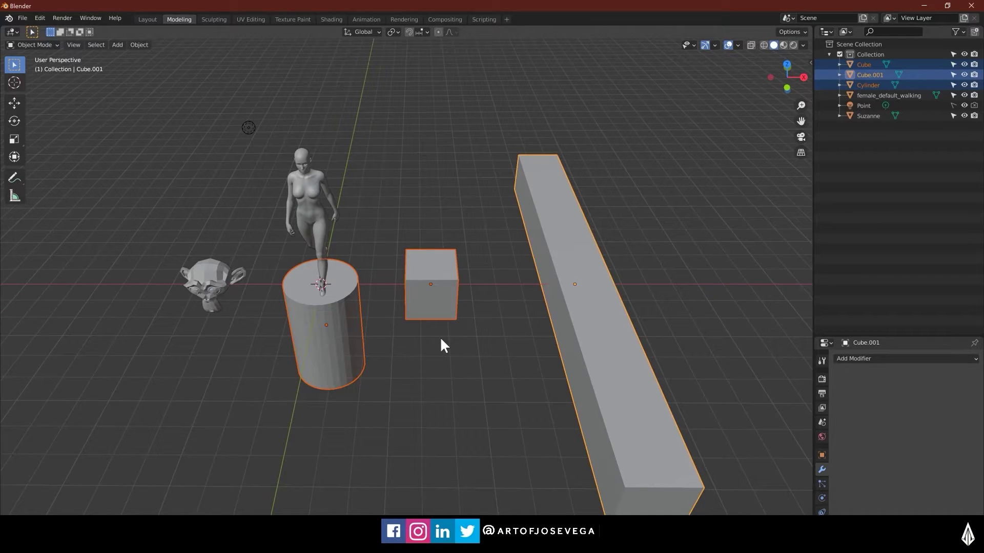
key(m)
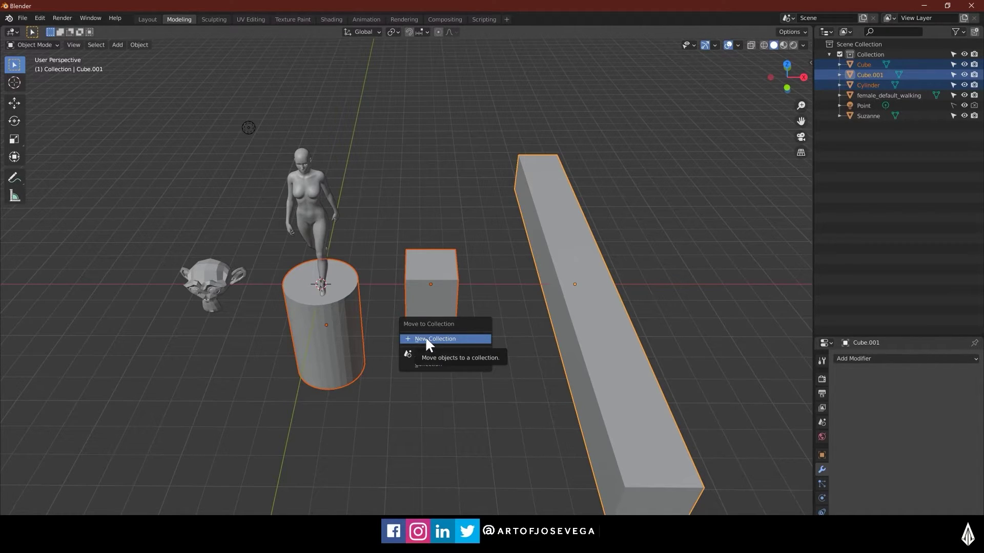
click(426, 339)
text(primiti)
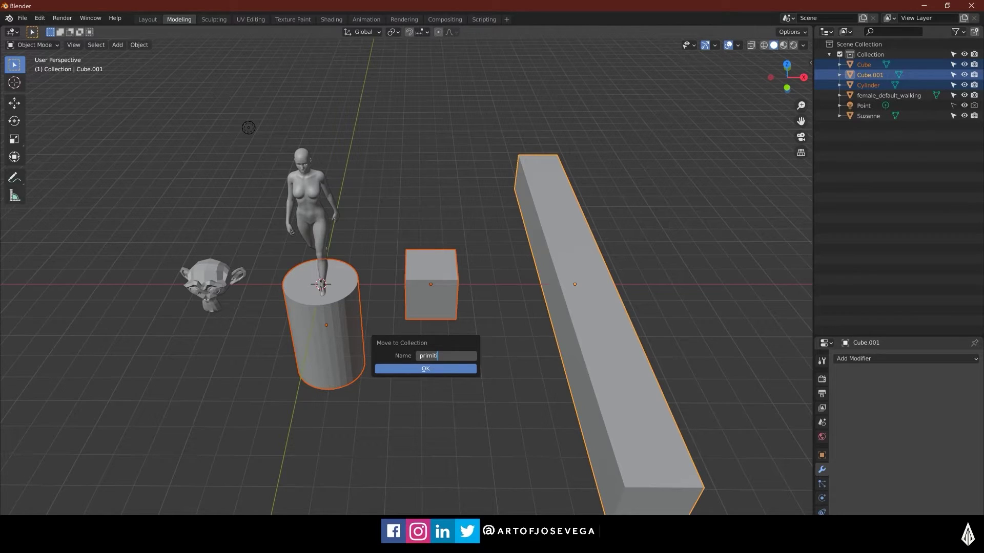
text(ve shapes)
key(Return)
key(Return)
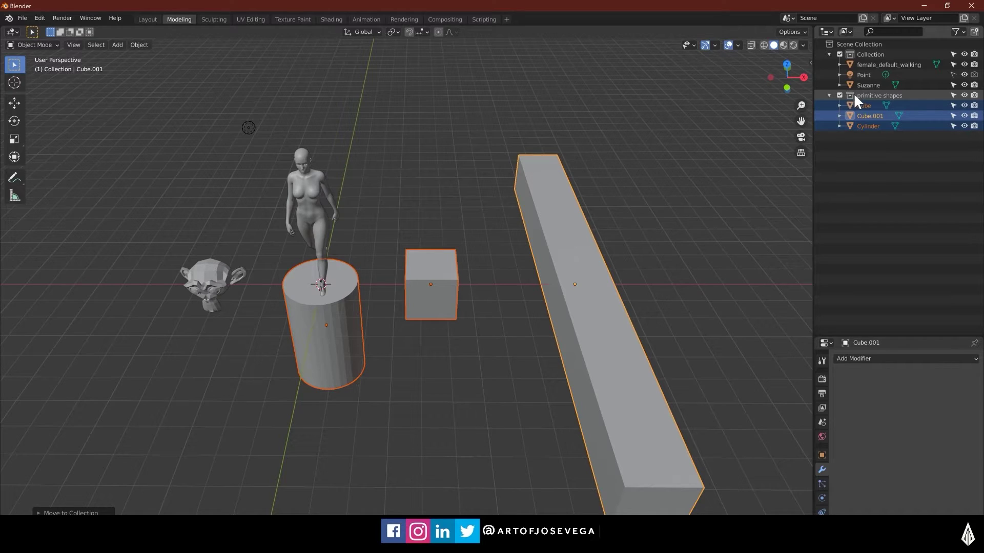
- Deselect everything, collapse the primitive shapes collection, and exclude it from the view layer and include it again
click(878, 138)
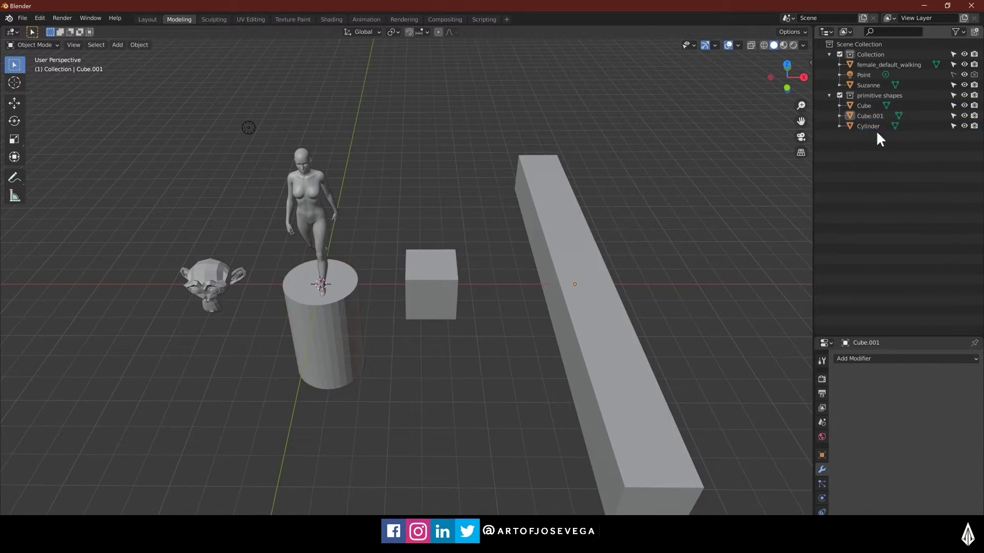
click(830, 96)
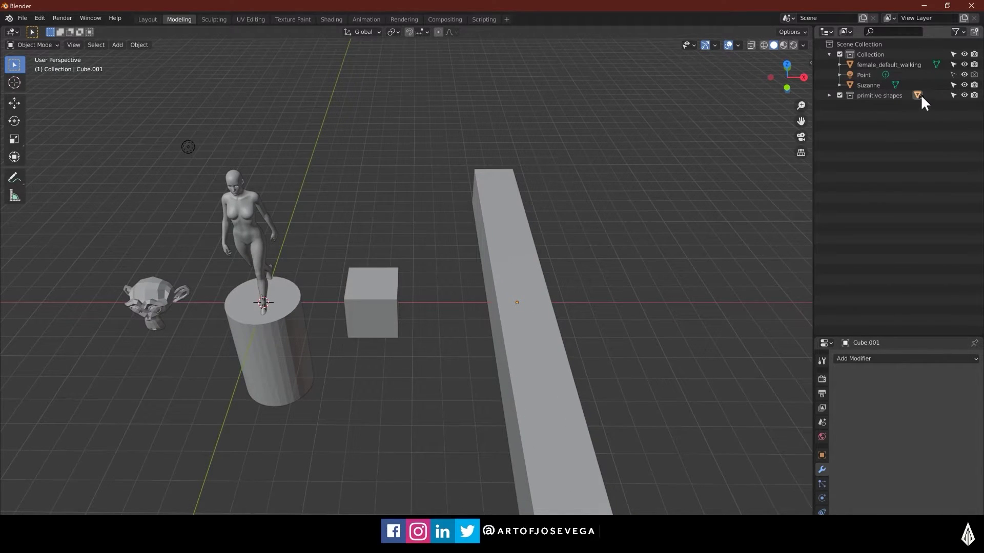
middle_drag(368, 303, 385, 291)
shift+middle_drag(349, 309, 445, 319)
scroll(447, 323, up, 4)
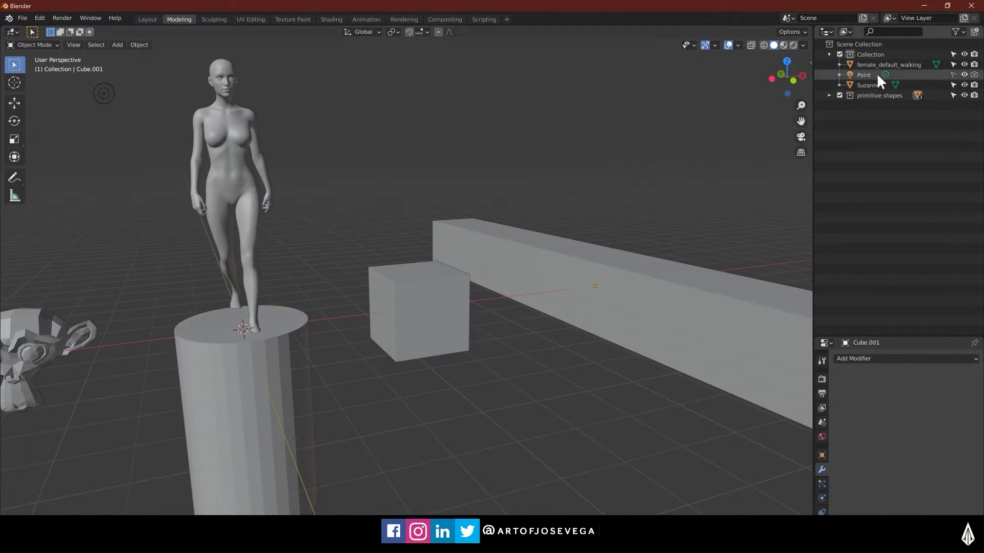
click(839, 95)
click(839, 95)
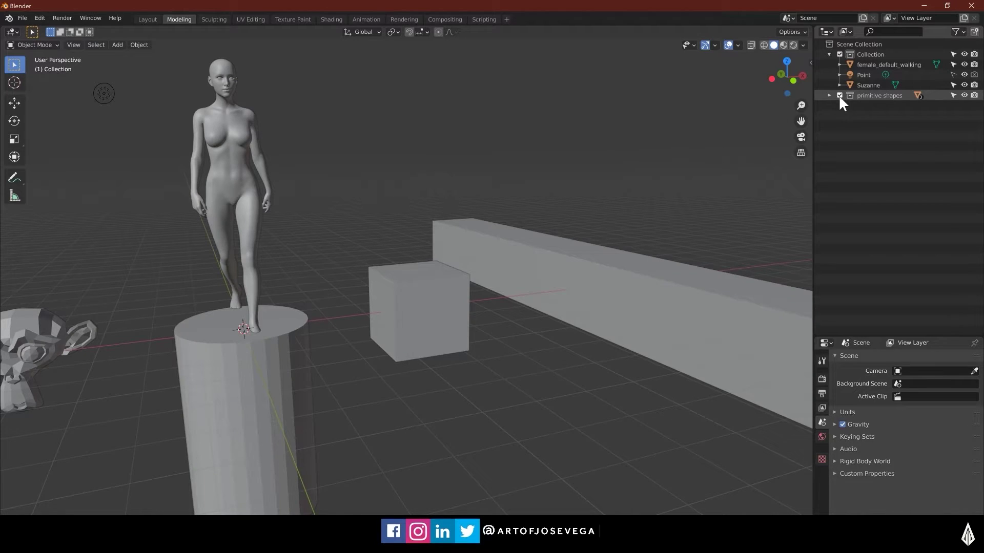
- Make the primitive shapes collection unselectable and try to box-select its objects in the viewport
click(952, 93)
drag(606, 213, 424, 372)
drag(437, 329, 261, 379)
drag(480, 220, 256, 377)
drag(497, 229, 256, 409)
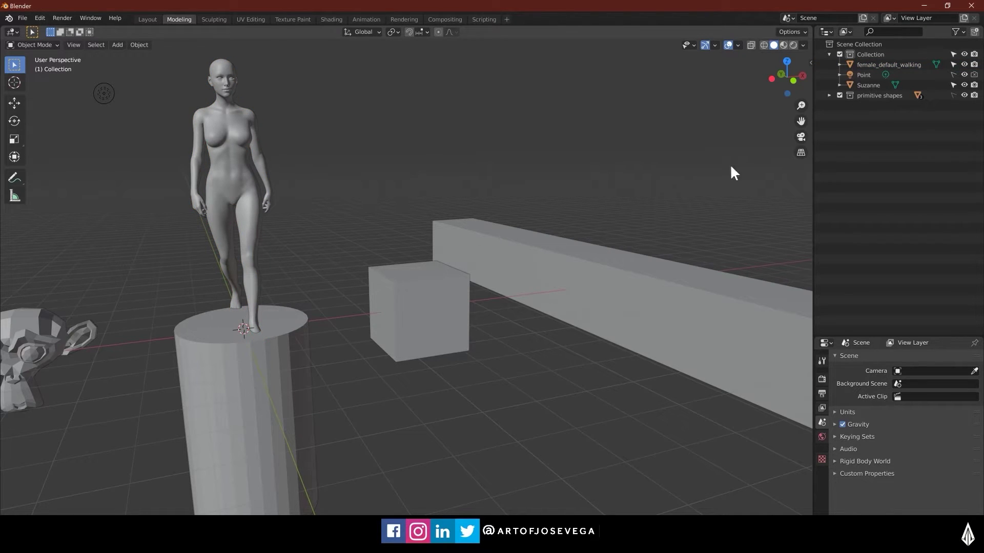
- Hide and show the primitive shapes collection and make it selectable again
click(964, 95)
click(964, 96)
click(953, 94)
- Collapse the original Collection in the Outliner
middle_drag(676, 179, 528, 266)
scroll(408, 293, down, 4)
scroll(470, 343, up, 4)
middle_drag(469, 344, 615, 264)
shift+middle_drag(615, 264, 492, 259)
shift+middle_drag(405, 307, 472, 289)
middle_drag(626, 243, 655, 267)
click(829, 54)
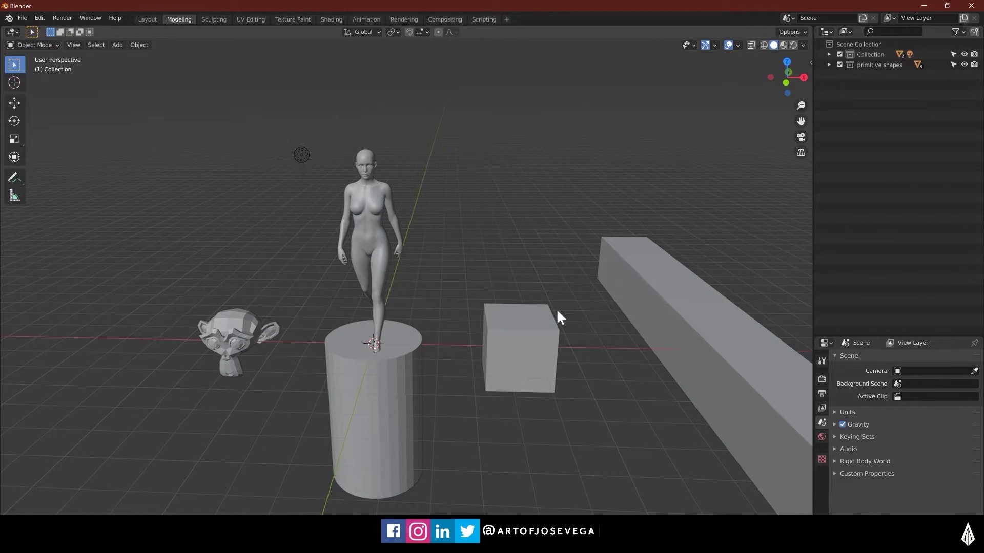
- Move the human figure into a new collection named "scale"
click(358, 222)
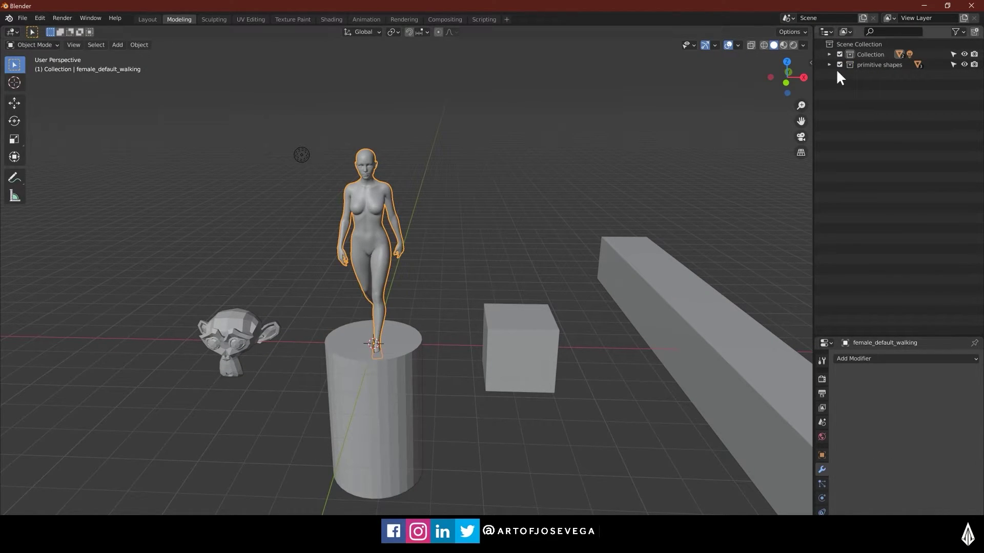
right_click(847, 45)
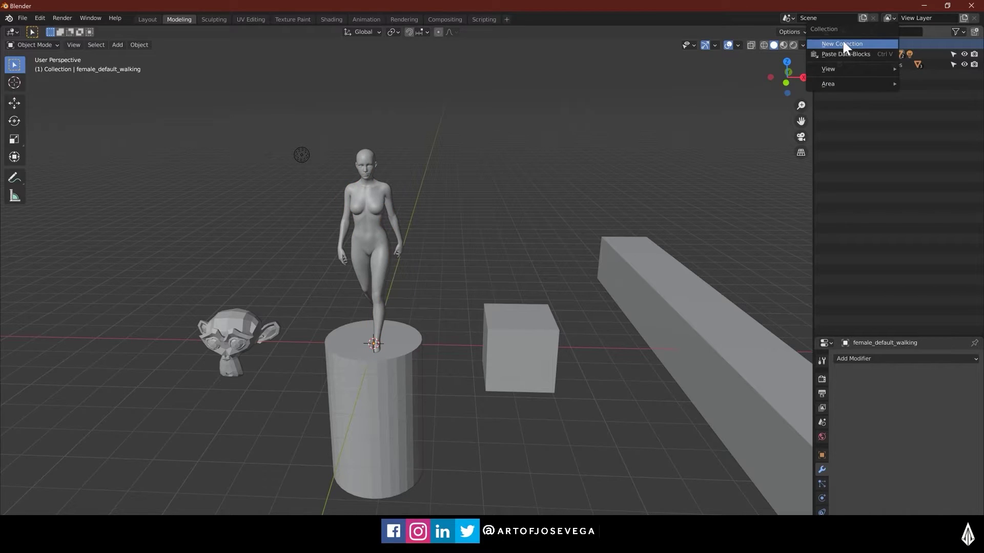
click(384, 214)
shift+middle_drag(423, 219, 501, 230)
key(m)
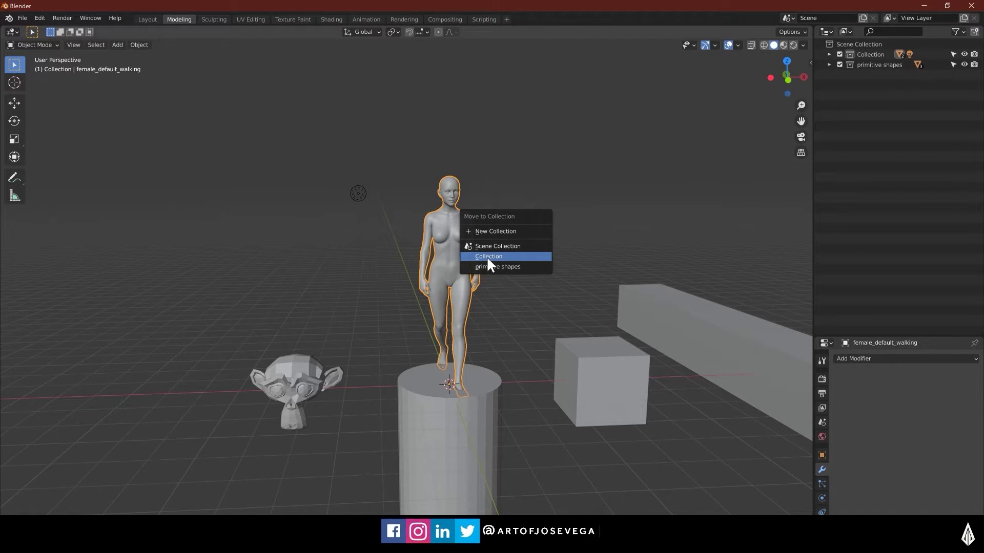
click(493, 227)
text(scale)
key(Return)
key(Return)
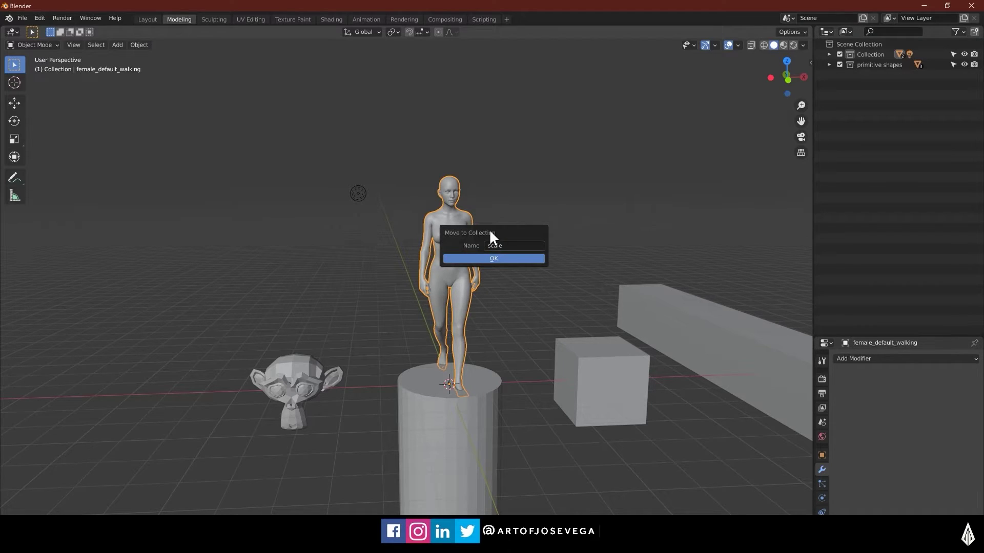
- Make the scale collection unselectable in the viewport and leave the figure deselected
click(829, 75)
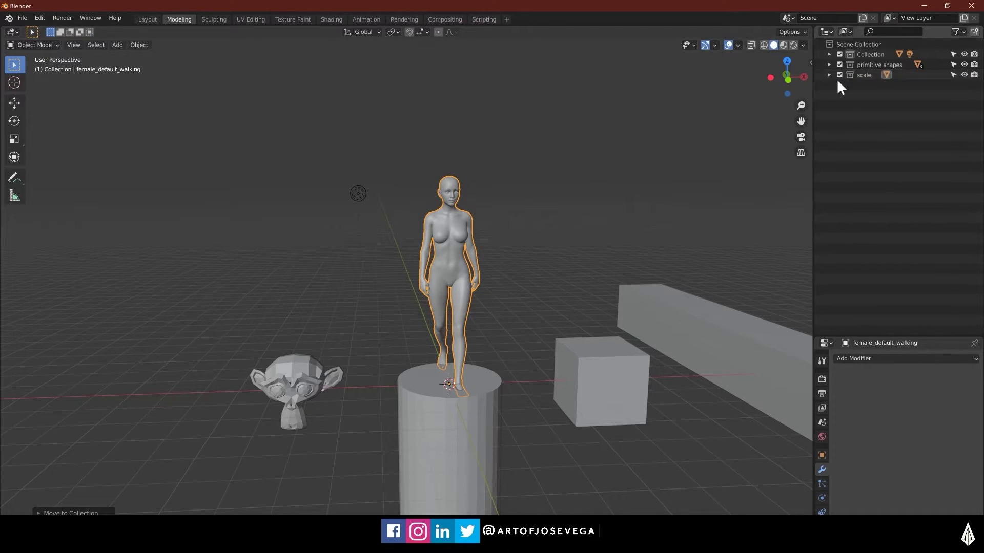
click(862, 74)
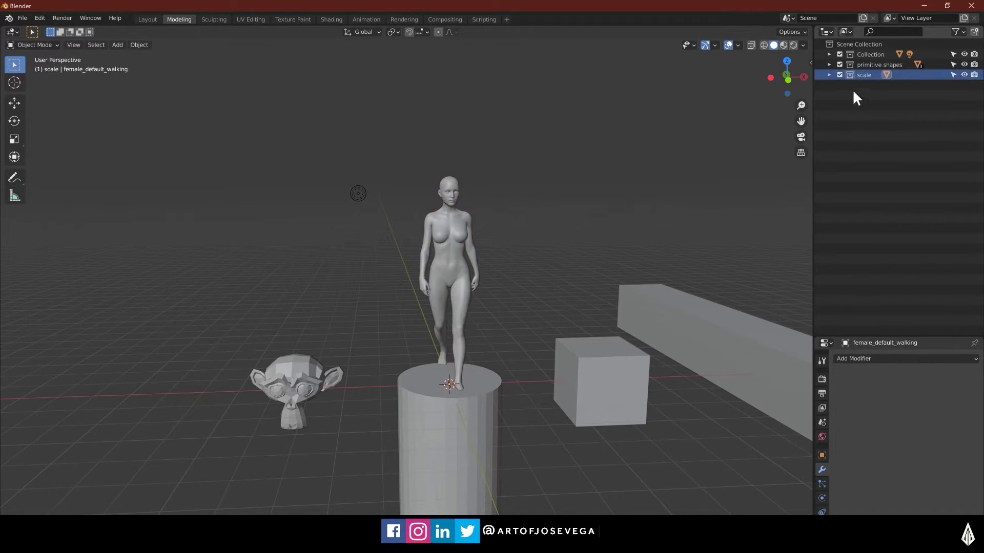
click(453, 211)
click(535, 238)
middle_drag(534, 237, 480, 271)
click(954, 75)
scroll(580, 258, down, 3)
scroll(416, 286, down, 2)
mouse_move(416, 286)
shift+middle_down()
mouse_move(456, 291)
mouse_move(406, 279)
shift+middle_up()
scroll(406, 279, up, 2)
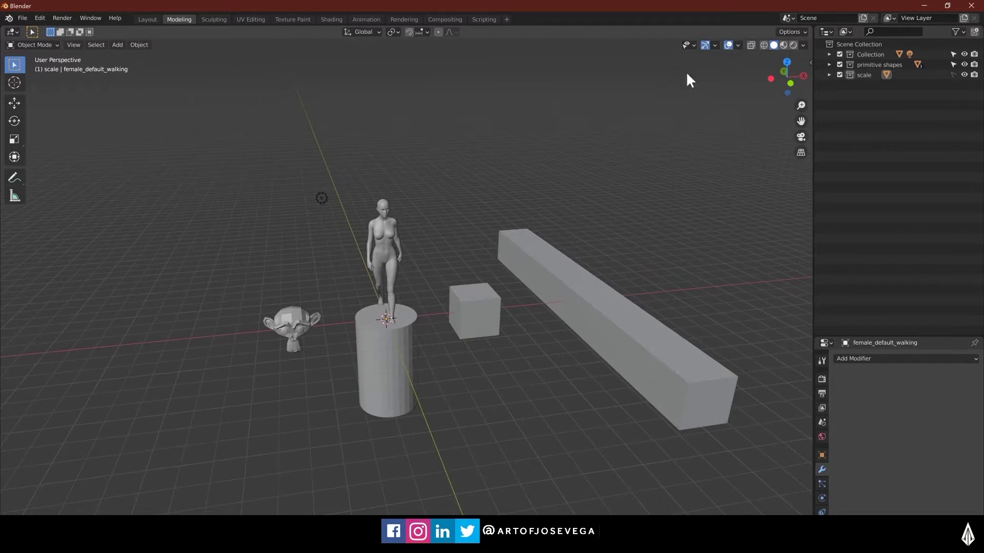
- Turn the Navigate viewport gizmo off and on again
click(715, 45)
click(715, 45)
click(665, 76)
click(665, 76)
- Enable the Move, Rotate and Scale object gizmos for the viewport
click(716, 45)
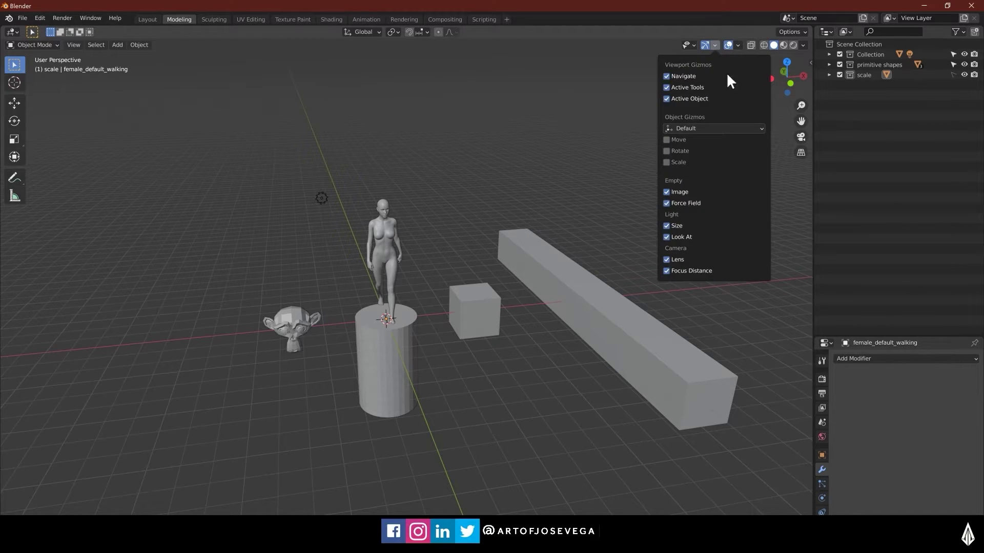
click(717, 44)
click(667, 140)
click(665, 164)
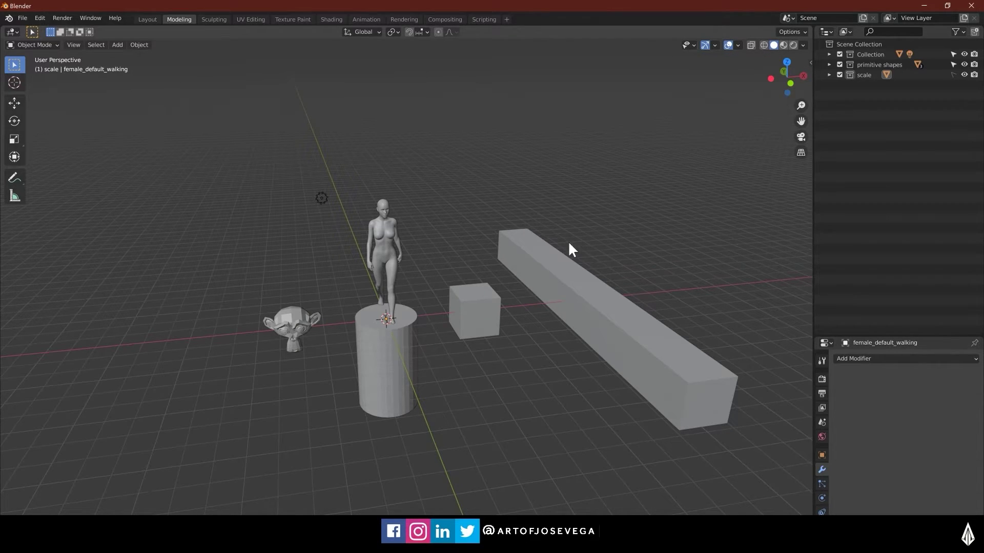
- Select the Suzanne monkey head and examine its transform gizmos up close
shift+middle_drag(478, 290, 462, 291)
scroll(388, 282, up, 3)
shift+middle_drag(371, 293, 458, 317)
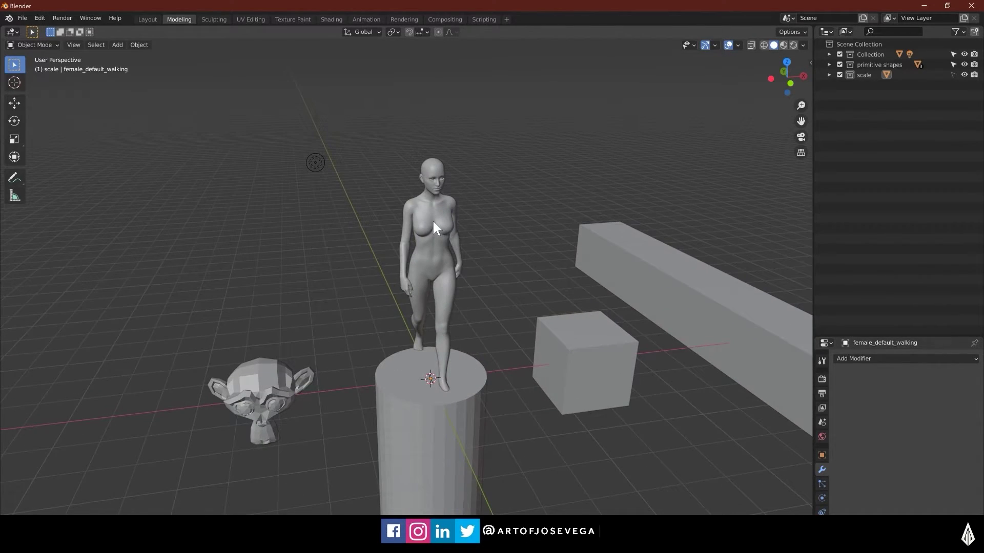
click(272, 380)
shift+middle_drag(272, 379, 469, 316)
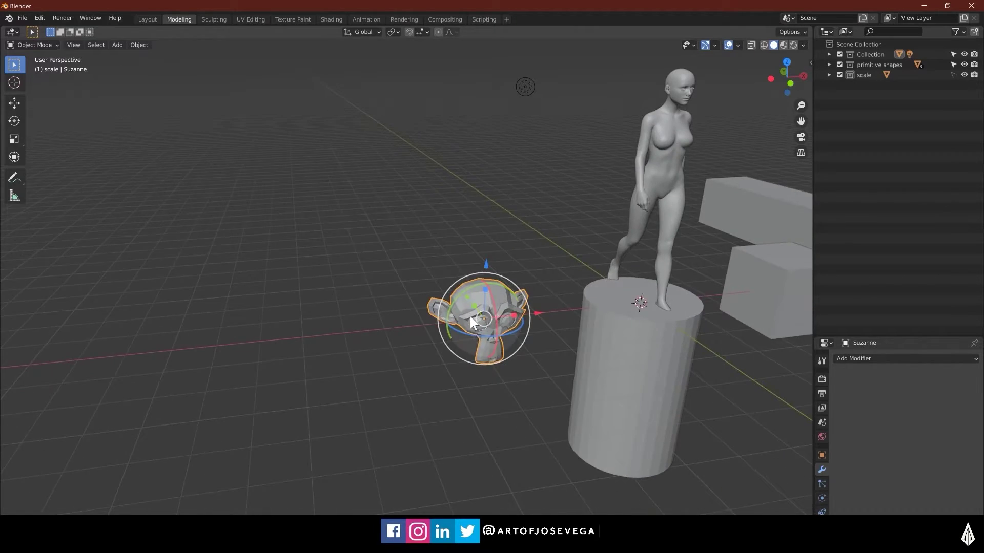
scroll(469, 316, up, 3)
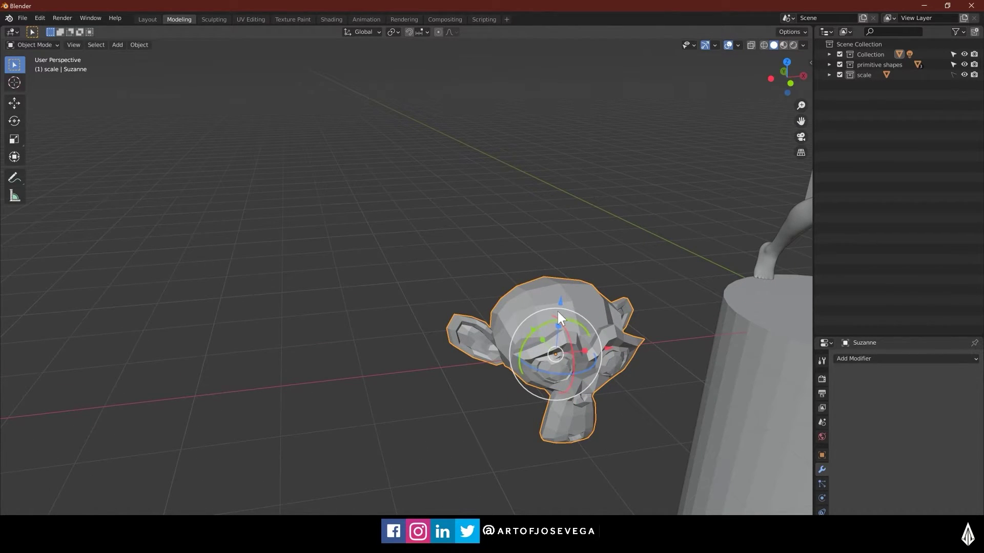
- Move the Suzanne monkey head slightly along the Z axis using its transform gizmo
mouse_move(560, 301)
mouse_down()
mouse_move(561, 273)
mouse_move(559, 308)
mouse_up()
shift+middle_drag(610, 302, 431, 272)
scroll(428, 259, up, 1)
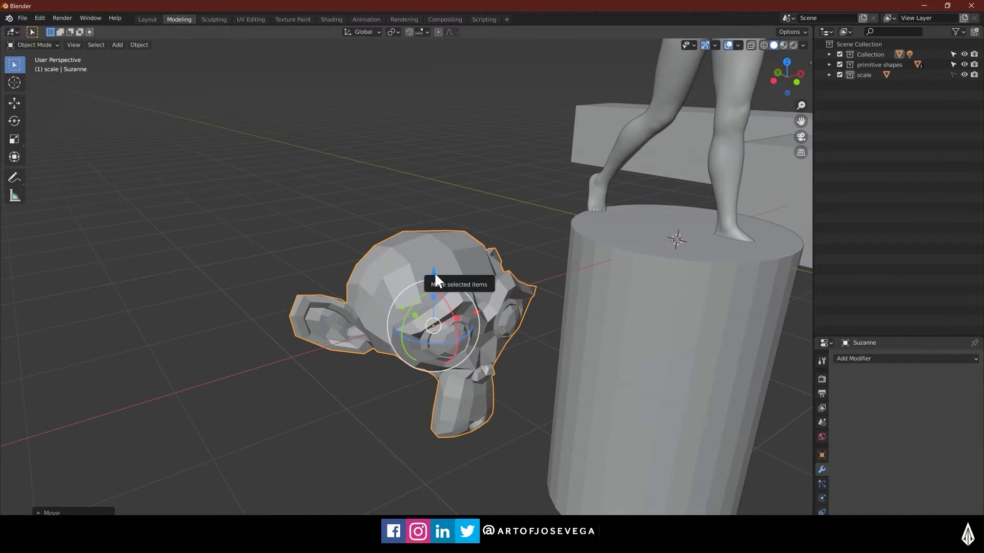
key(KP_Decimal)
scroll(504, 231, down, 2)
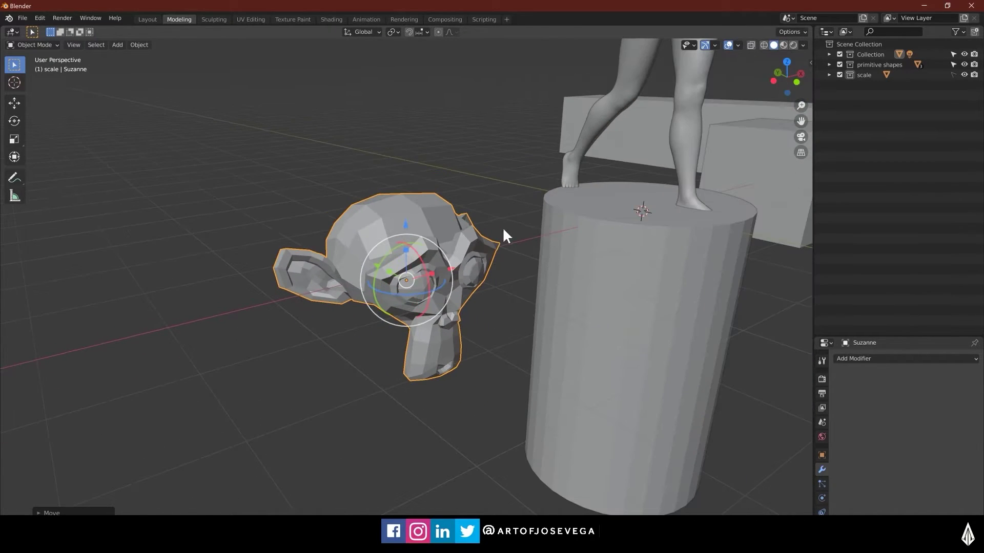
- Disable the Move, Rotate and Scale object gizmos for the viewport
click(714, 45)
click(668, 139)
click(666, 151)
click(666, 162)
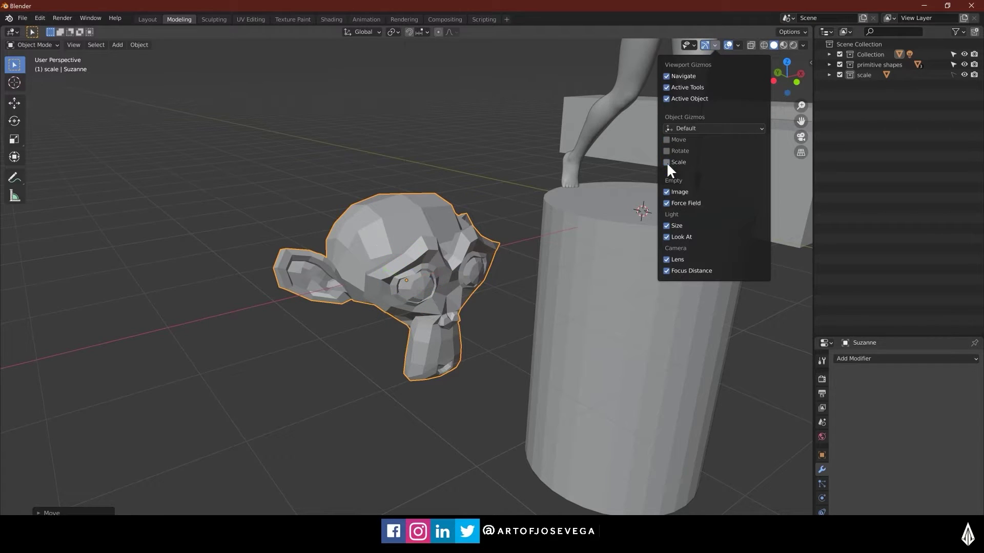
click(714, 45)
click(714, 45)
- Turn the Z axis guide in the viewport overlays on and off again
click(740, 45)
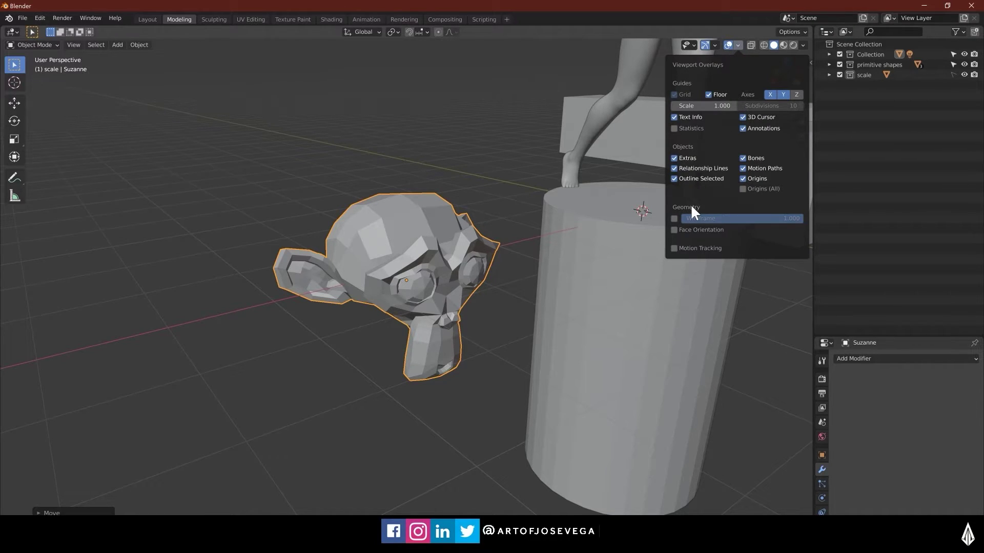
scroll(565, 215, down, 10)
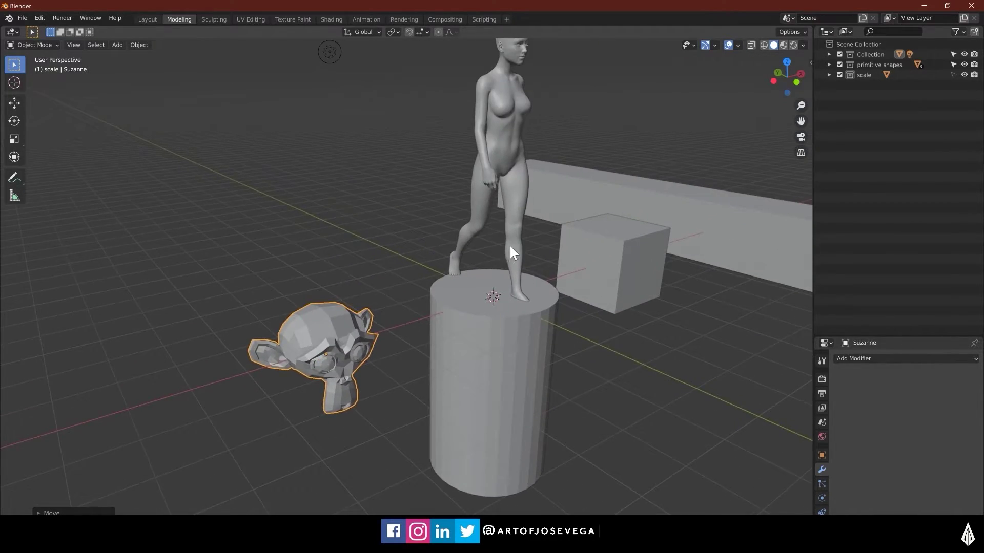
scroll(527, 228, up, 2)
click(738, 46)
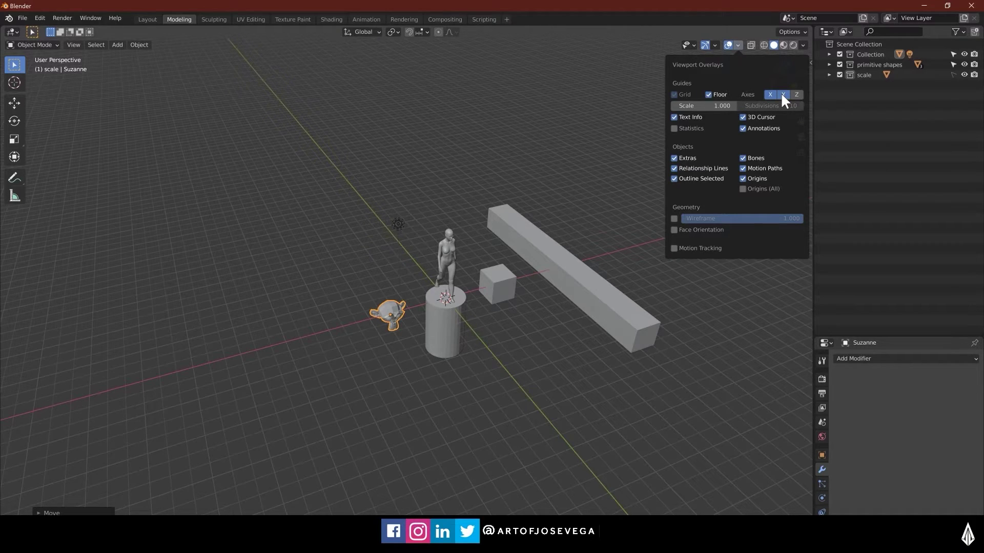
click(794, 93)
click(793, 93)
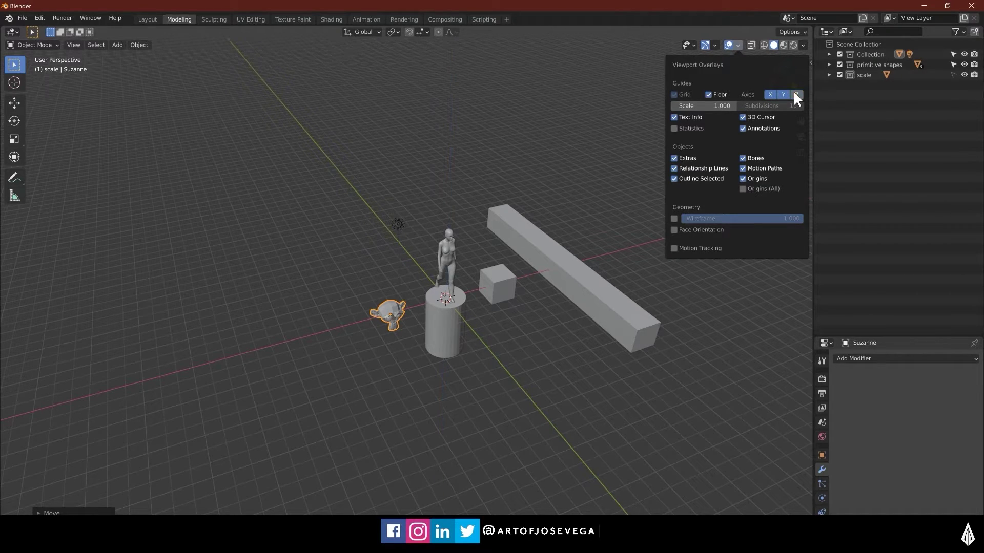
- Turn the Floor and Origins viewport overlays off and on again
click(710, 93)
click(709, 94)
click(742, 177)
click(742, 178)
click(738, 45)
click(738, 45)
scroll(551, 273, up, 4)
middle_drag(552, 275, 466, 302)
scroll(466, 303, down, 4)
shift+middle_drag(448, 269, 462, 246)
scroll(456, 256, up, 3)
middle_drag(447, 273, 473, 269)
scroll(469, 271, up, 4)
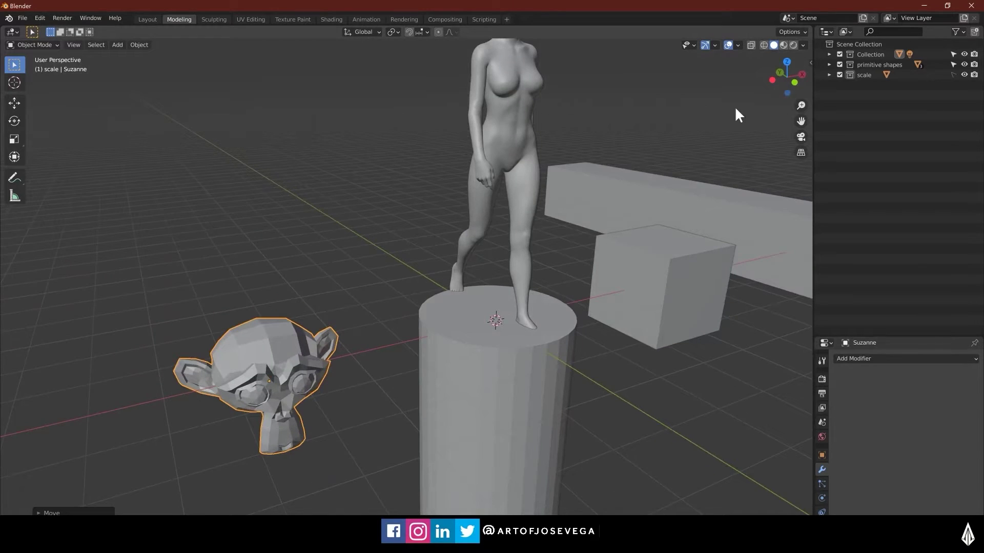
- Toggle X-ray display on and off to compare the see-through and solid views of the scene
click(749, 46)
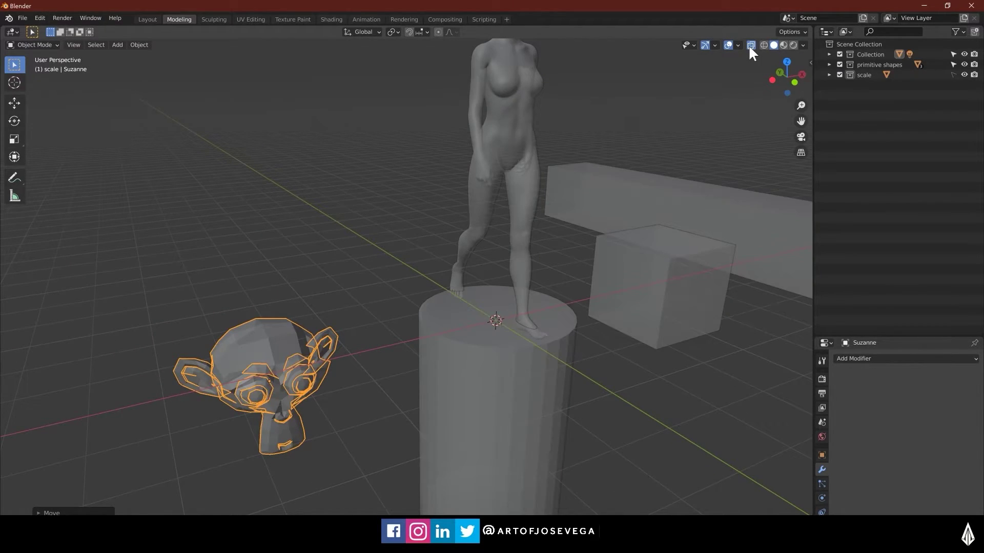
click(749, 46)
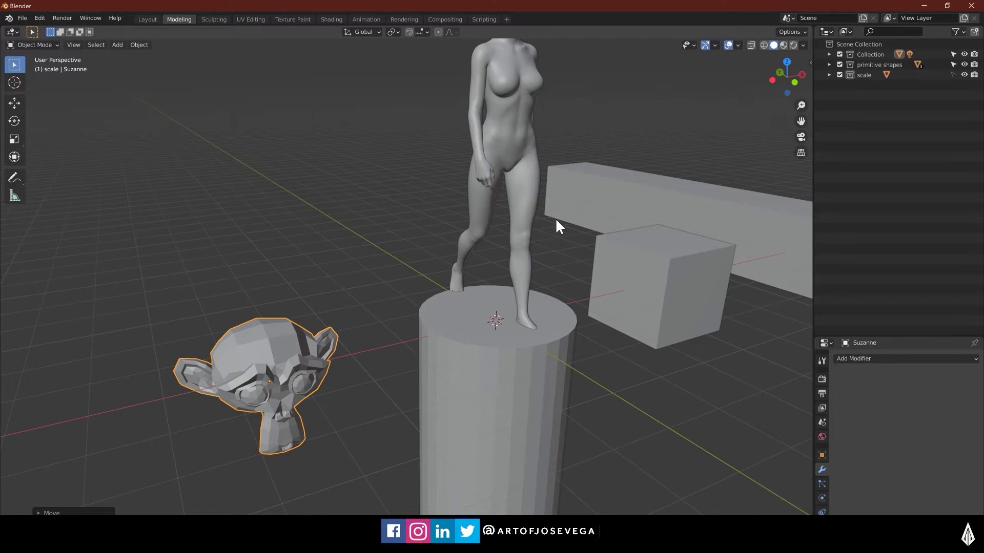
key(alt+z)
key(alt+z)
key(alt+z)
key(alt+z)
key(alt+z)
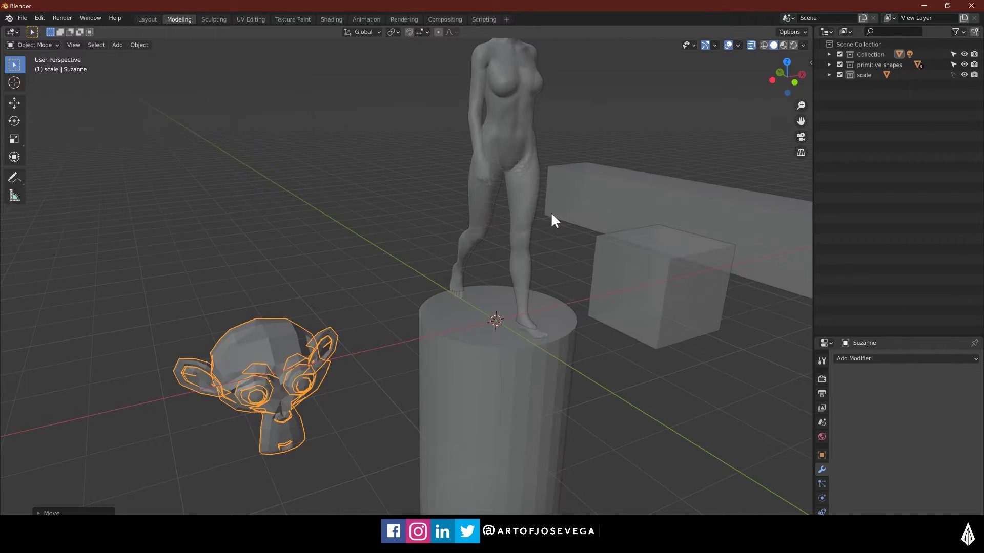
key(alt+z)
key(alt+z)
key(alt+z)
- Enter Edit Mode on the monkey head and box-select the vertices around one eye
shift+middle_drag(318, 356, 436, 274)
scroll(439, 291, up, 1)
shift+middle_drag(436, 274, 483, 270)
key(Tab)
drag(444, 234, 525, 314)
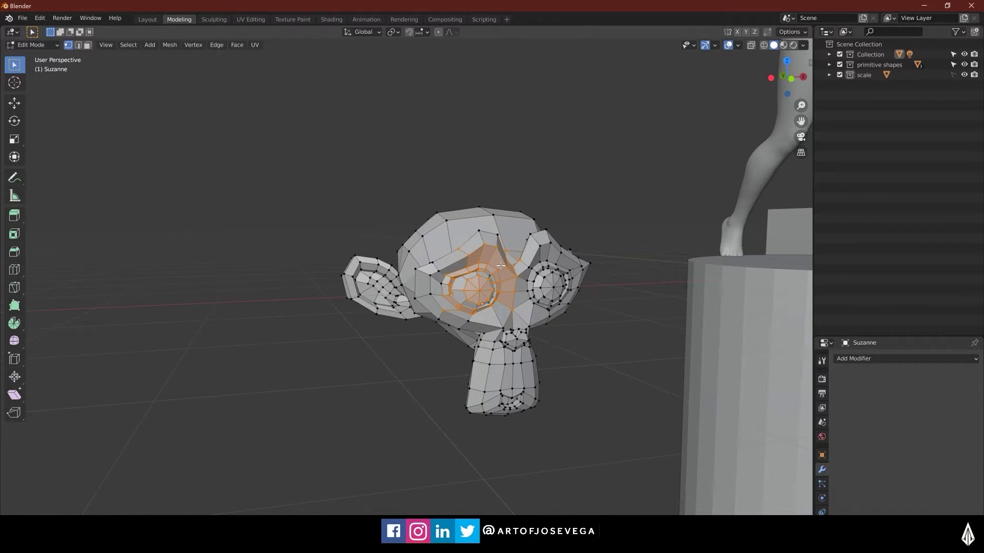
- Examine the selected eye area of the monkey mesh up close and from several angles
key(KP_Decimal)
scroll(497, 268, down, 4)
middle_drag(422, 248, 379, 226)
scroll(441, 269, down, 4)
middle_drag(476, 327, 420, 271)
middle_drag(330, 320, 549, 300)
middle_drag(415, 278, 482, 303)
scroll(479, 310, up, 2)
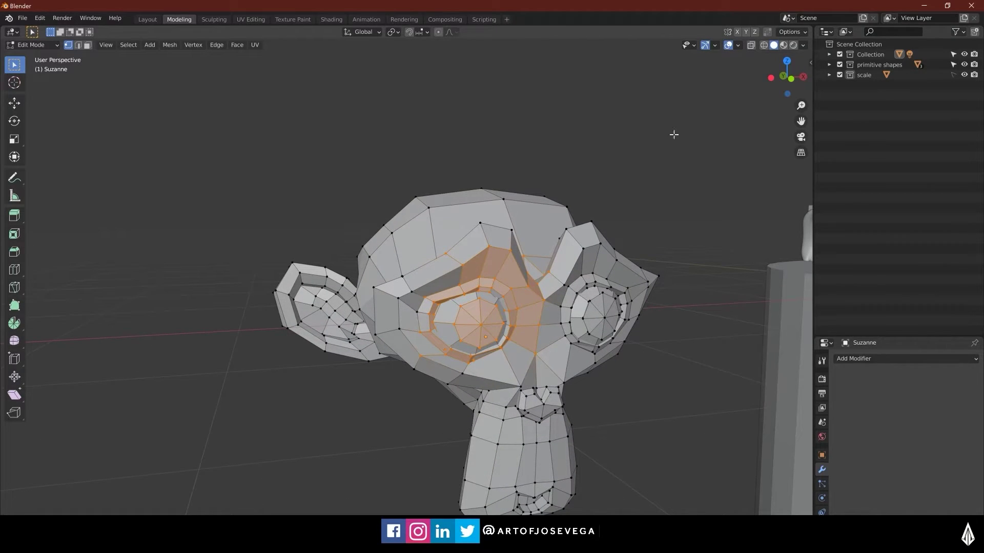
- Use face selection in the front orthographic view to box-select one half of the monkey head with X-ray off
click(790, 79)
shift+middle_drag(532, 299, 499, 260)
key(3)
alt+middle_drag(518, 296, 517, 256)
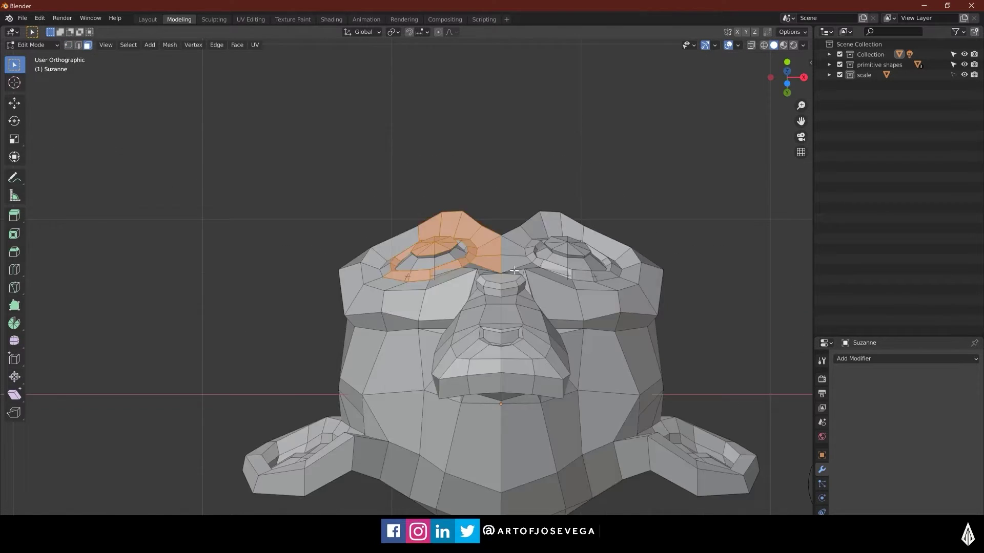
alt+middle_drag(547, 196, 535, 258)
scroll(532, 279, down, 3)
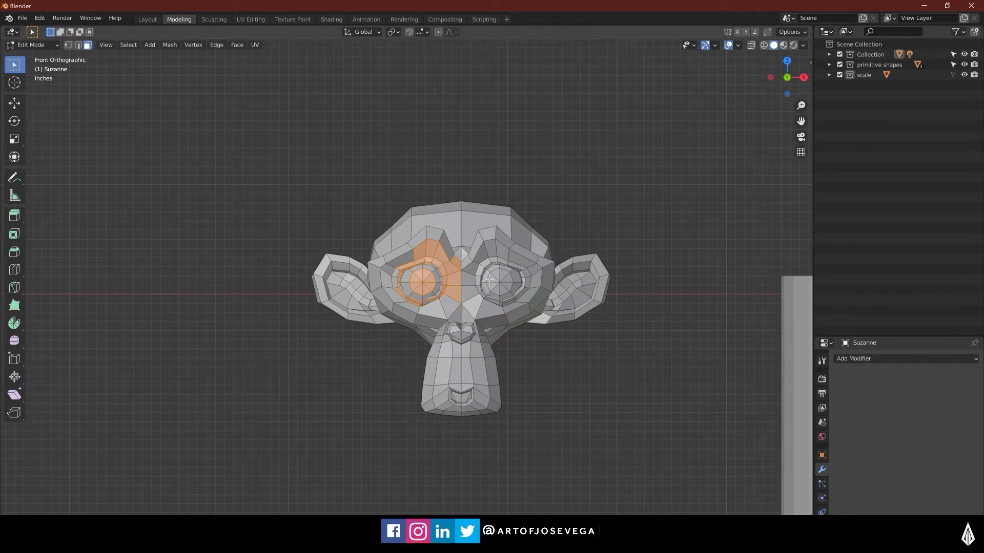
shift+middle_drag(412, 266, 408, 257)
drag(278, 113, 453, 450)
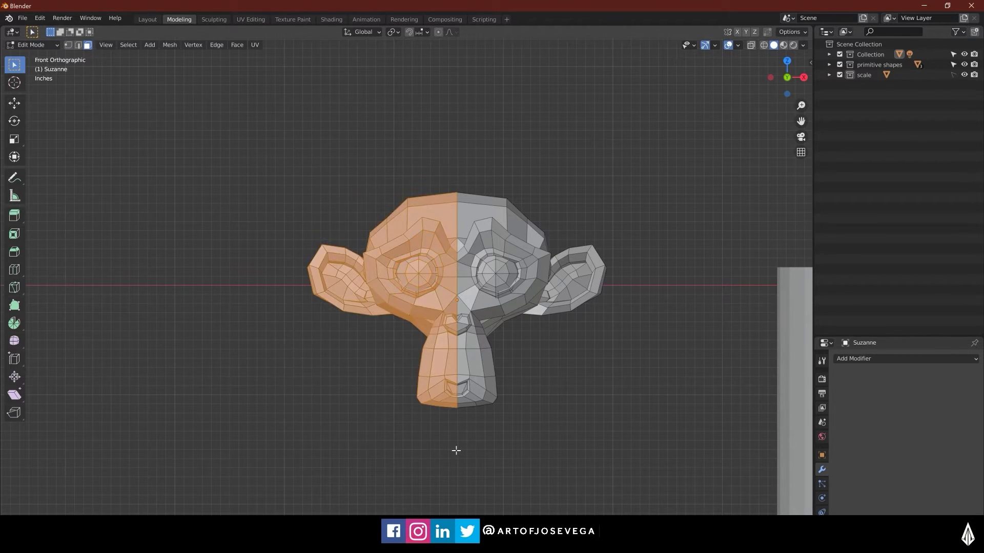
- Inspect the back of the monkey head to check which faces the box selection includes
scroll(377, 244, up, 3)
middle_drag(392, 208, 568, 225)
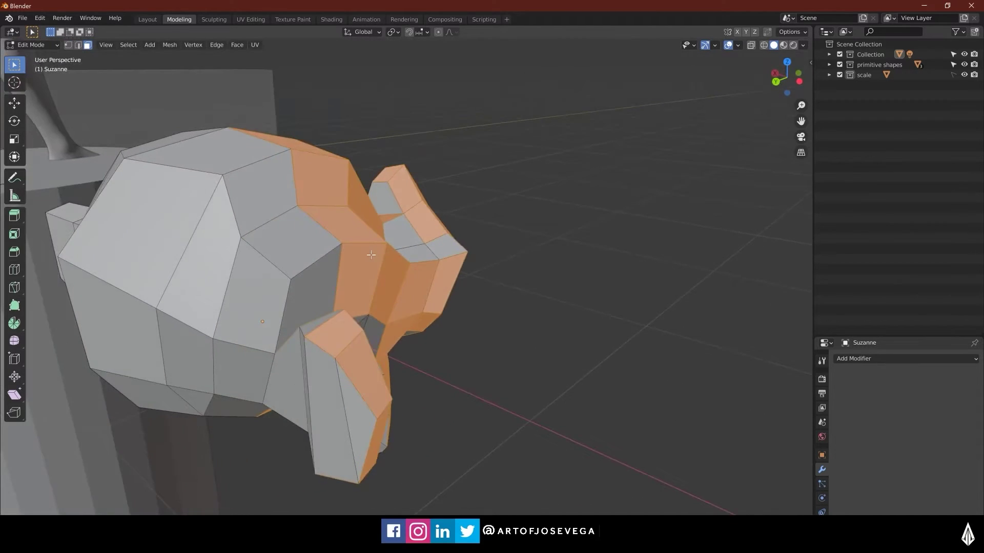
scroll(379, 251, down, 1)
middle_drag(256, 256, 108, 253)
- In front view with X-ray on, box-select the same half of the monkey head through the mesh and delete its faces
click(792, 83)
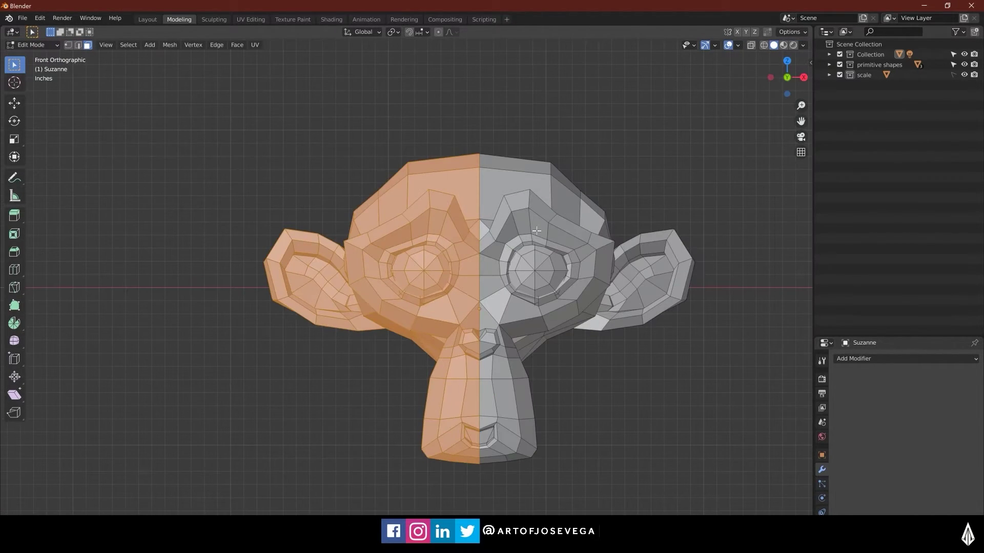
key(alt+z)
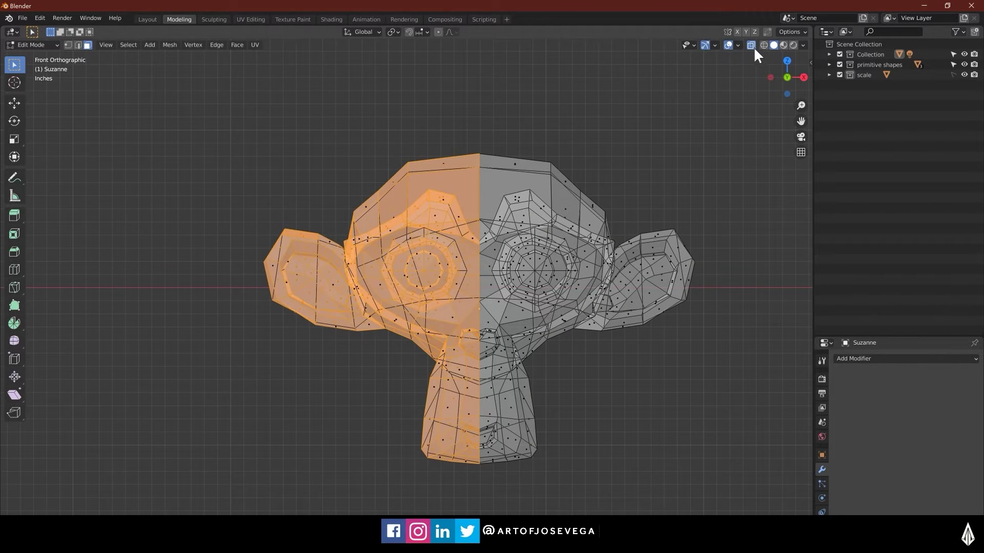
drag(242, 103, 477, 510)
middle_drag(416, 191, 416, 223)
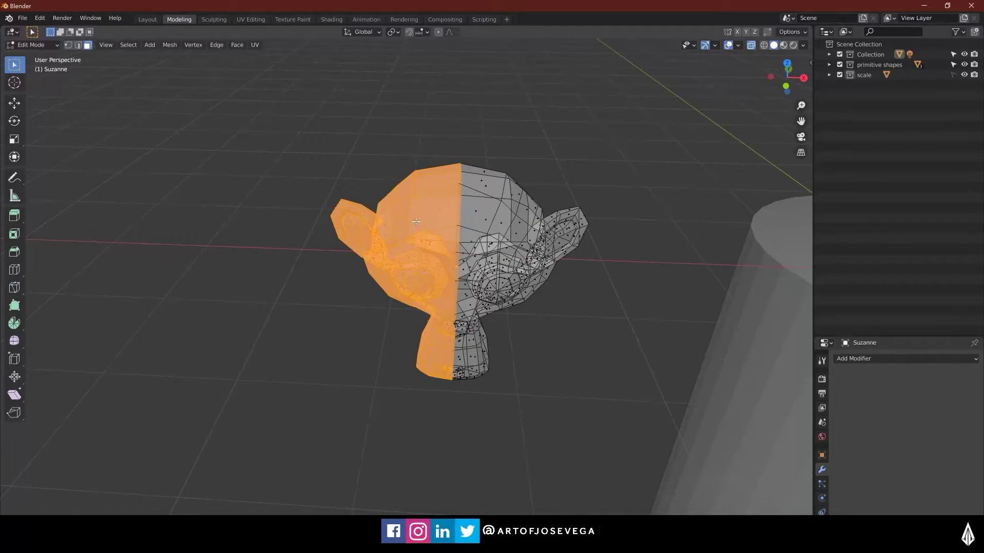
key(x)
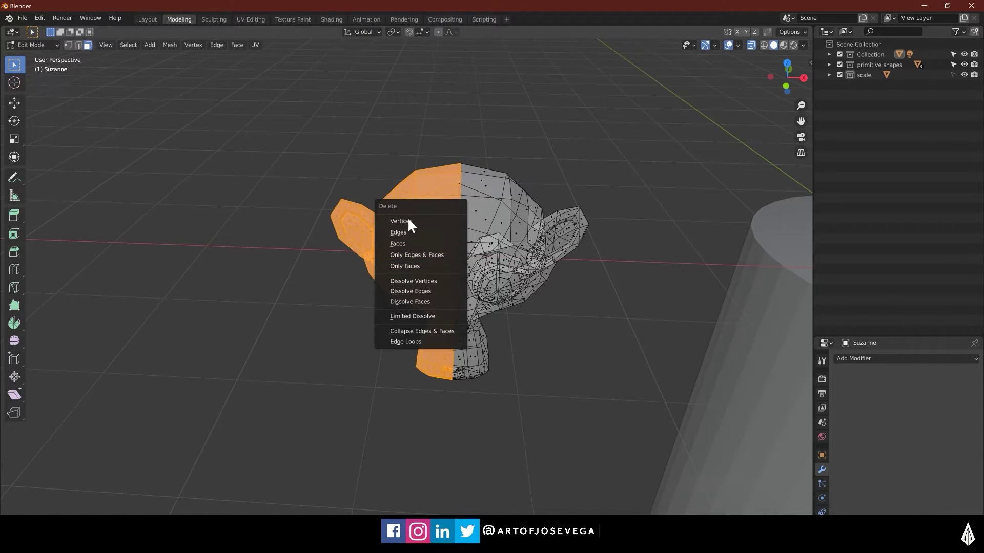
click(400, 243)
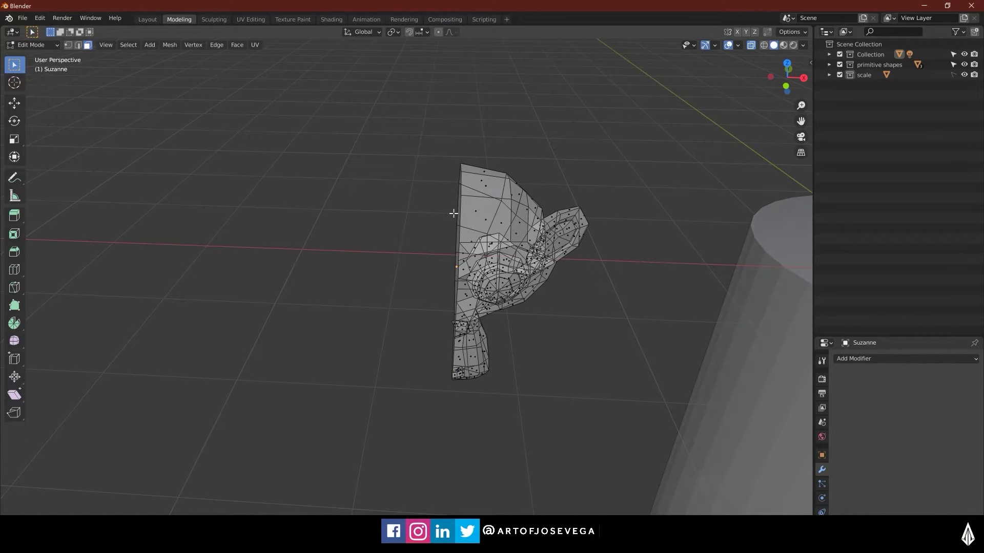
- Return to Object Mode with X-ray off and deselect the halved monkey head
key(Tab)
shift+middle_drag(527, 235, 456, 298)
key(alt+z)
middle_drag(370, 280, 432, 260)
click(499, 222)
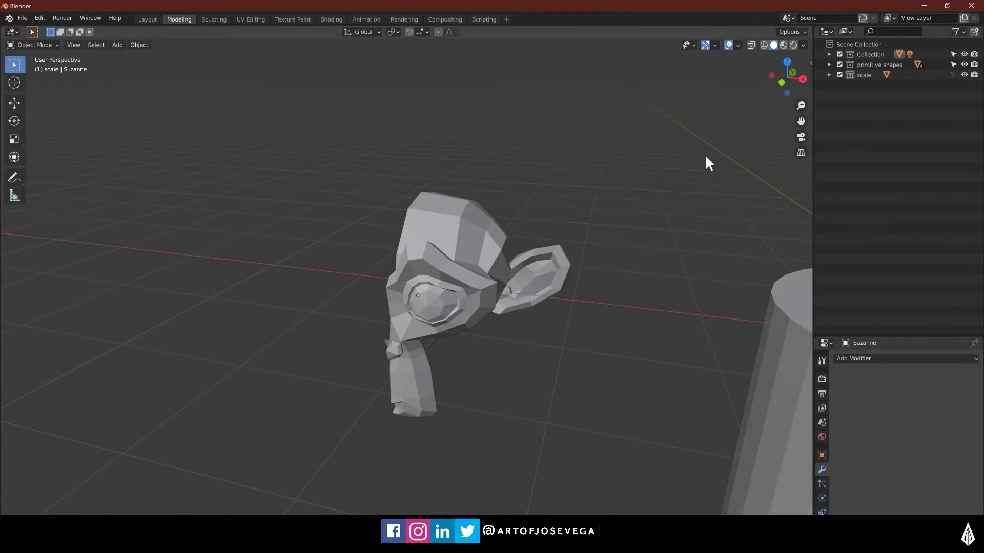
click(752, 44)
click(752, 44)
shift+middle_drag(619, 186, 597, 201)
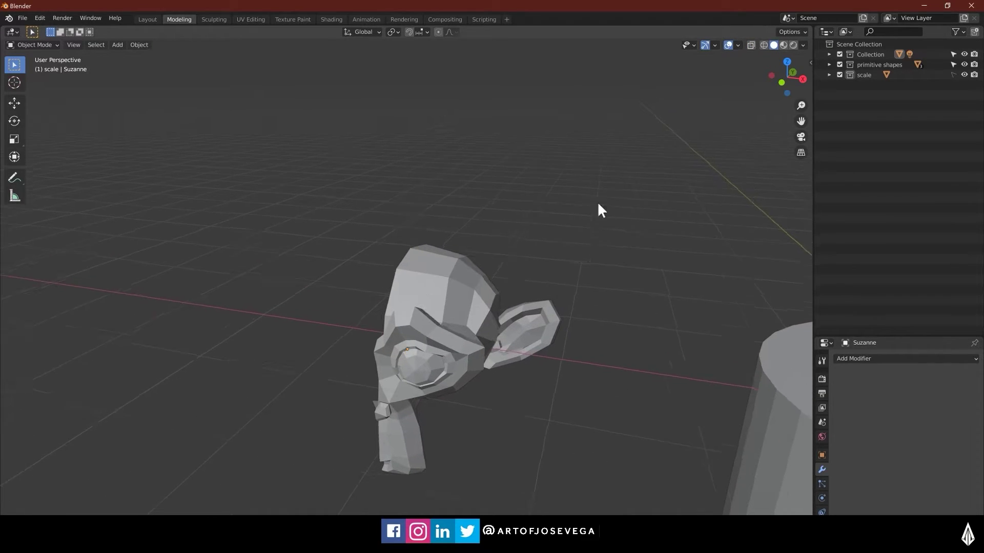
- Preview the wireframe, solid, material preview and rendered shading modes, check the viewport shading options, and return to solid shading
click(761, 46)
click(772, 46)
click(783, 45)
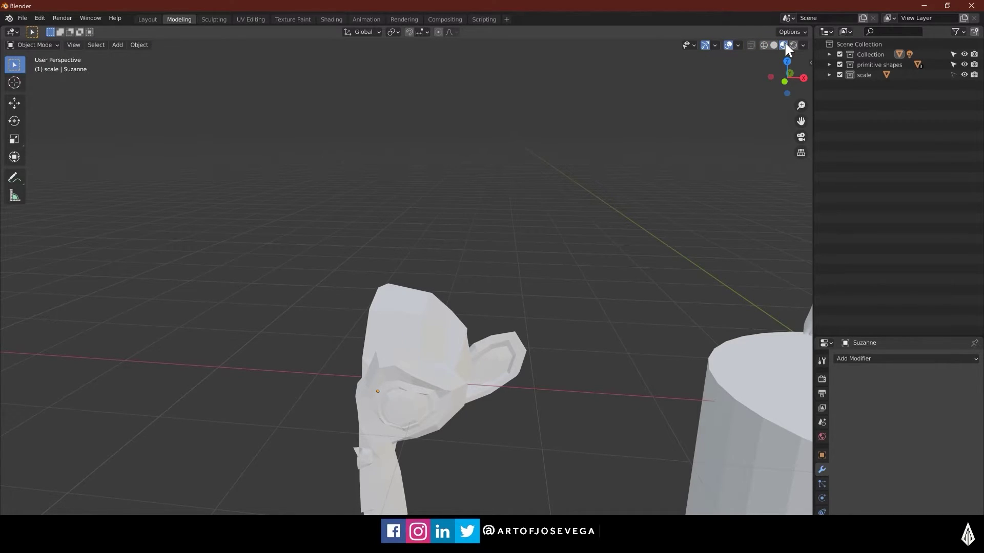
click(793, 46)
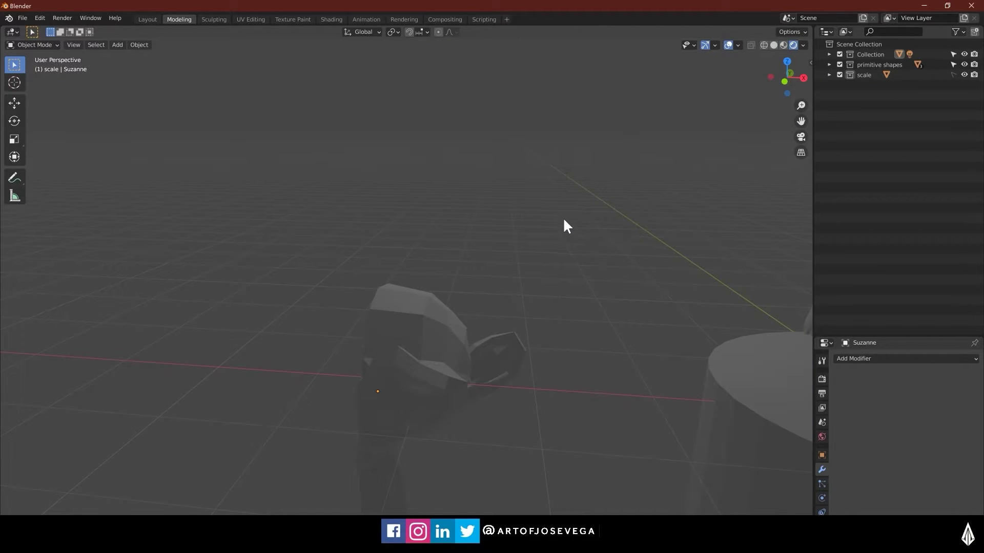
click(804, 45)
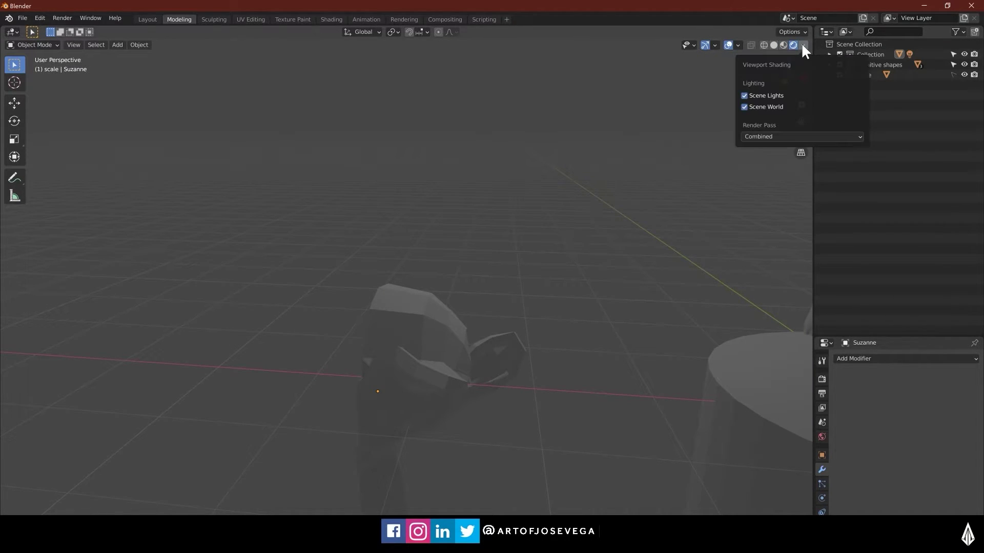
click(773, 45)
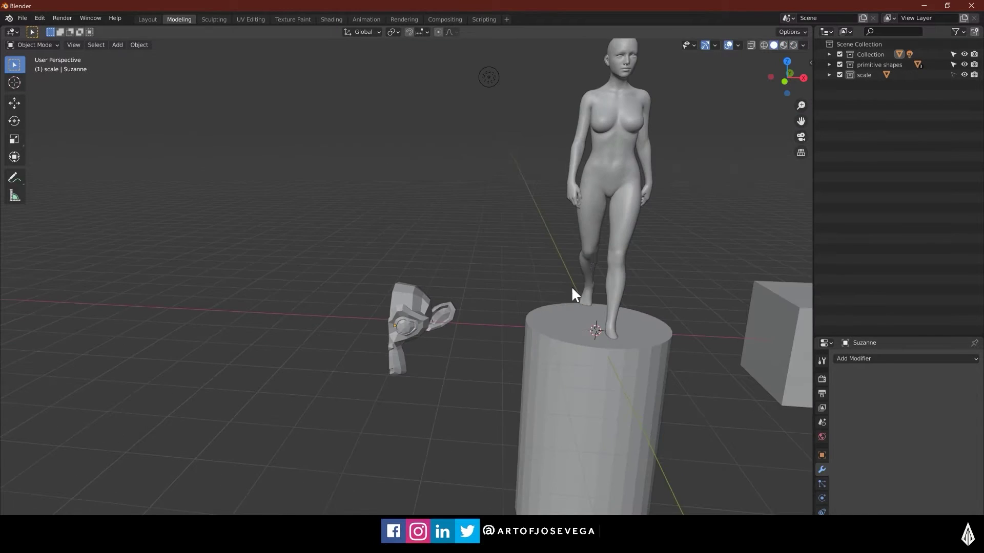
middle_drag(571, 286, 497, 228)
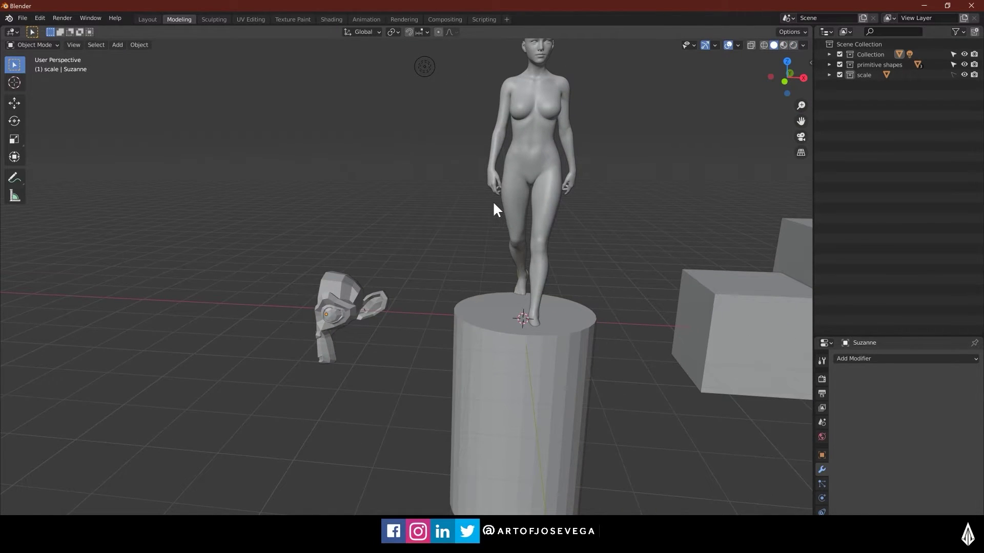
middle_drag(441, 194, 447, 219)
scroll(491, 227, down, 3)
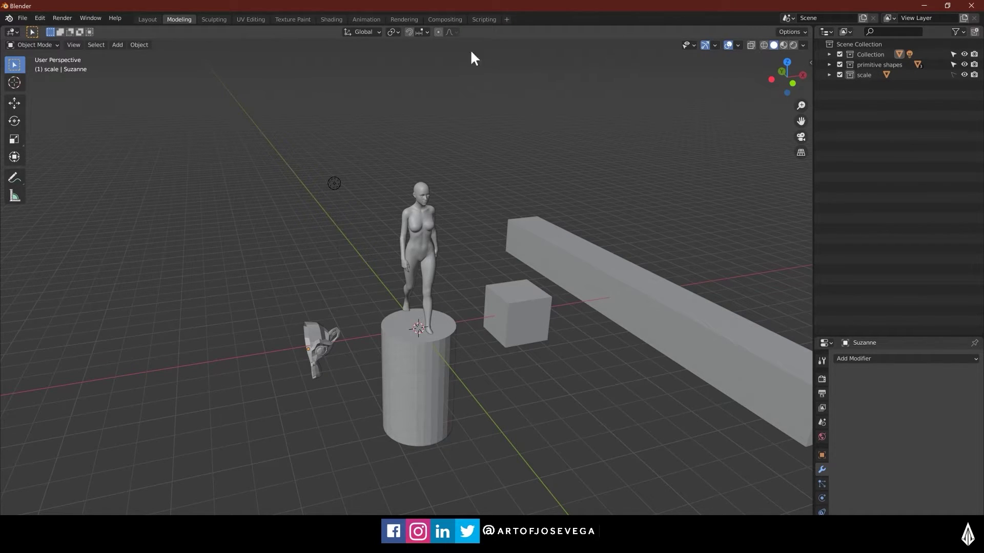
middle_drag(695, 105, 523, 194)
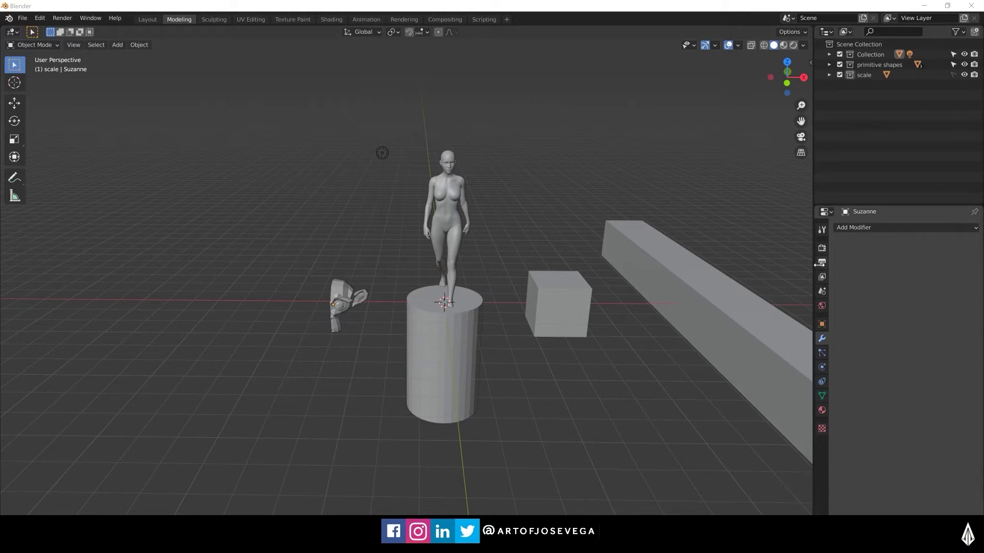
middle_drag(439, 329, 393, 330)
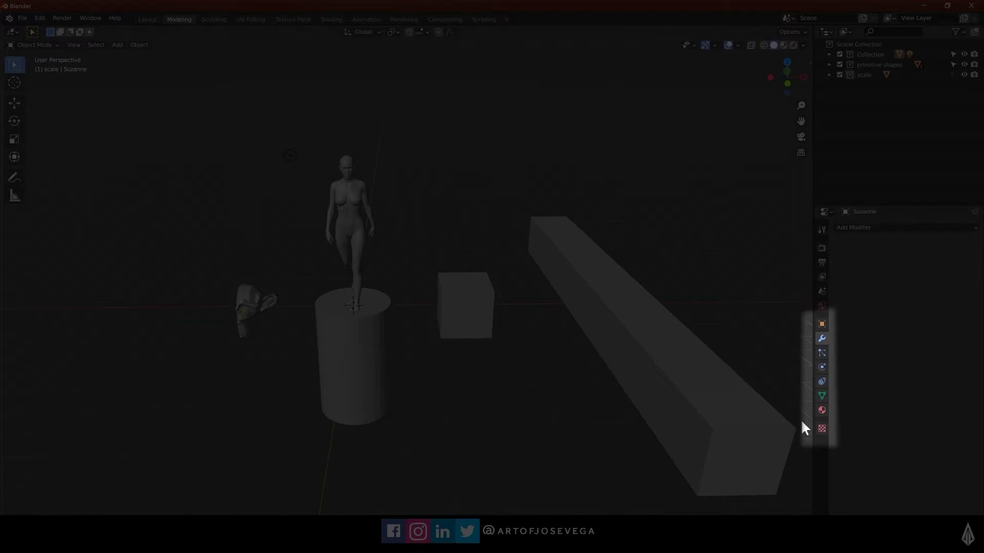
- Make the scale collection selectable and select the female figure standing on the cylinder
click(355, 309)
click(346, 259)
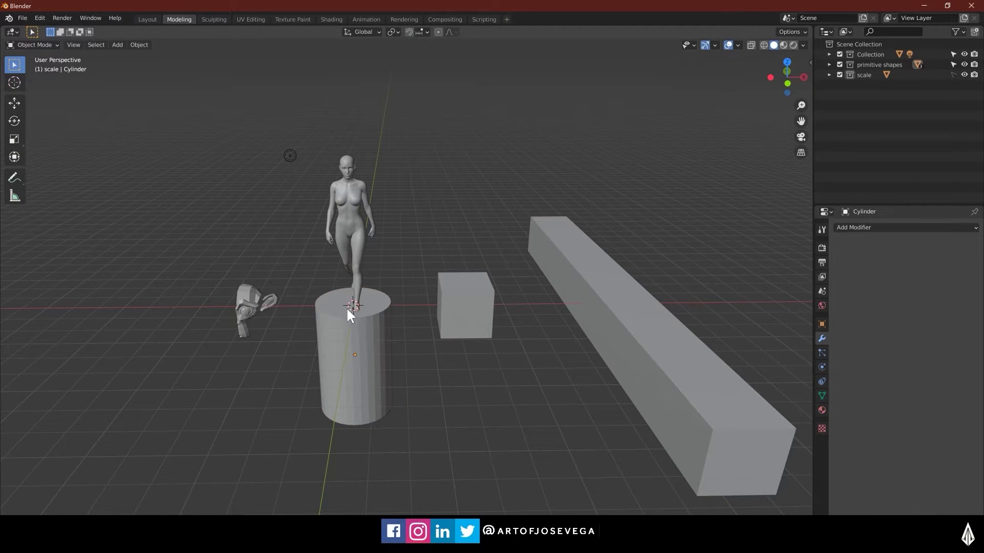
click(953, 75)
click(345, 247)
scroll(346, 247, up, 2)
shift+middle_drag(346, 247, 417, 297)
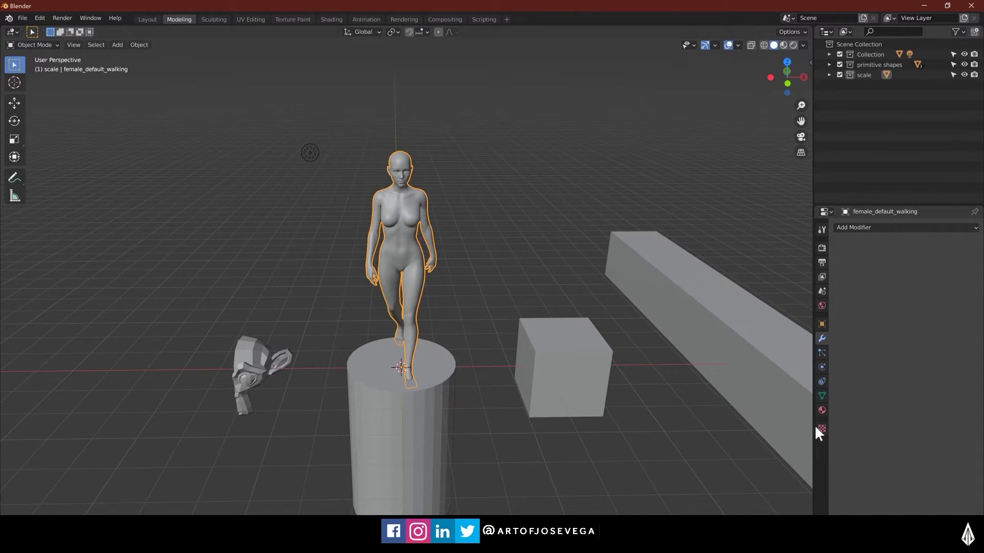
- View the figure's particle properties and the active tool's settings in the Properties editor
click(822, 353)
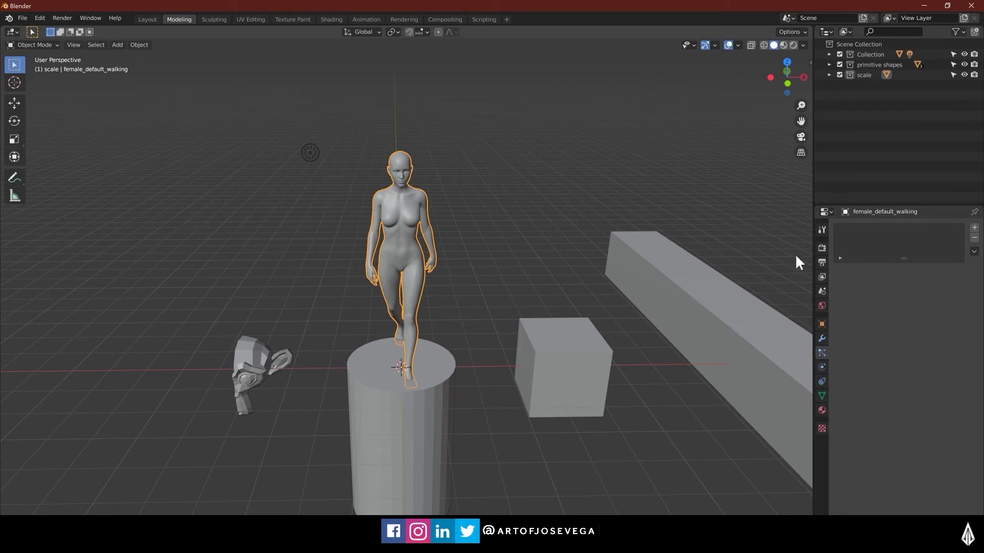
click(821, 231)
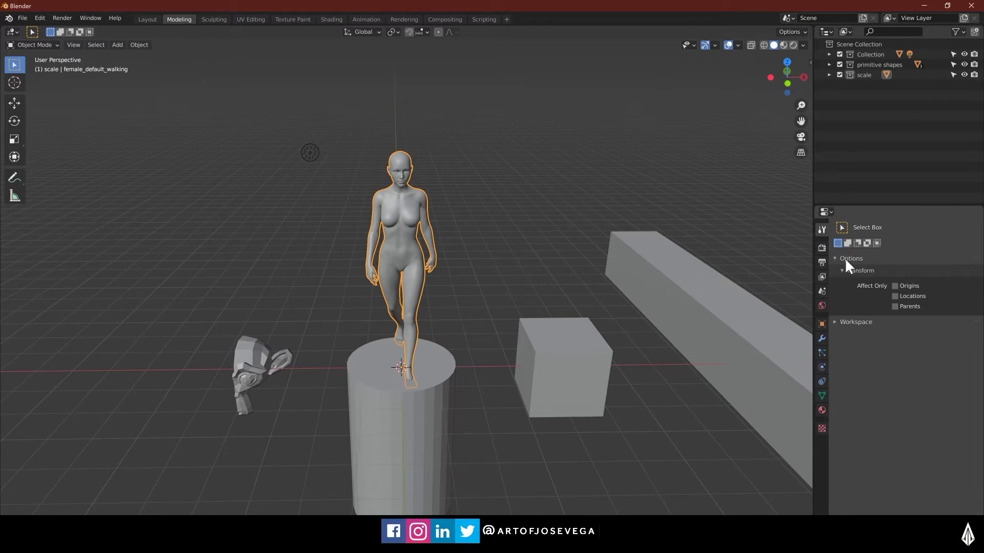
shift+middle_drag(626, 229, 561, 232)
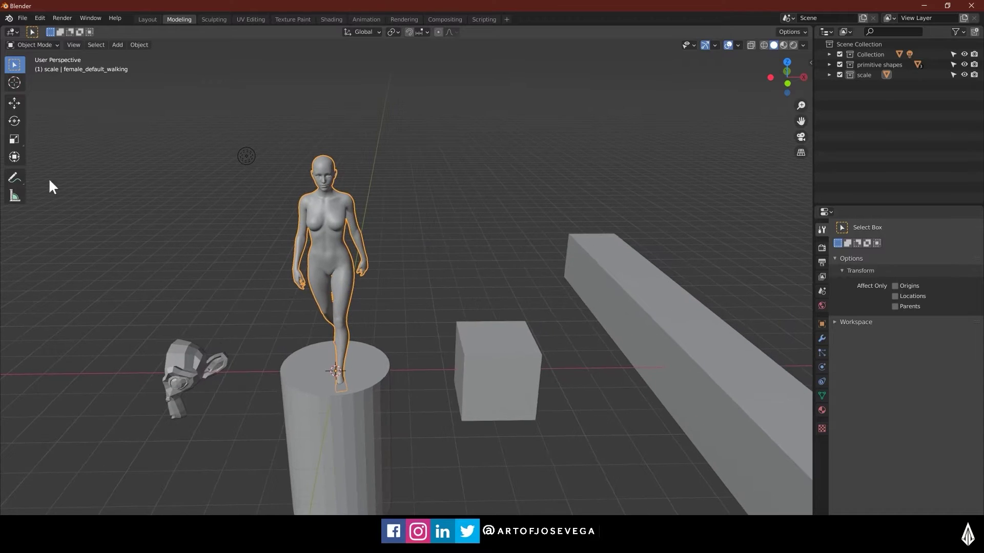
- Examine the Bisect and Bevel tool settings in Edit Mode with the figure's whole mesh selected, and return to Object Mode
key(ctrl+Tab)
click(415, 225)
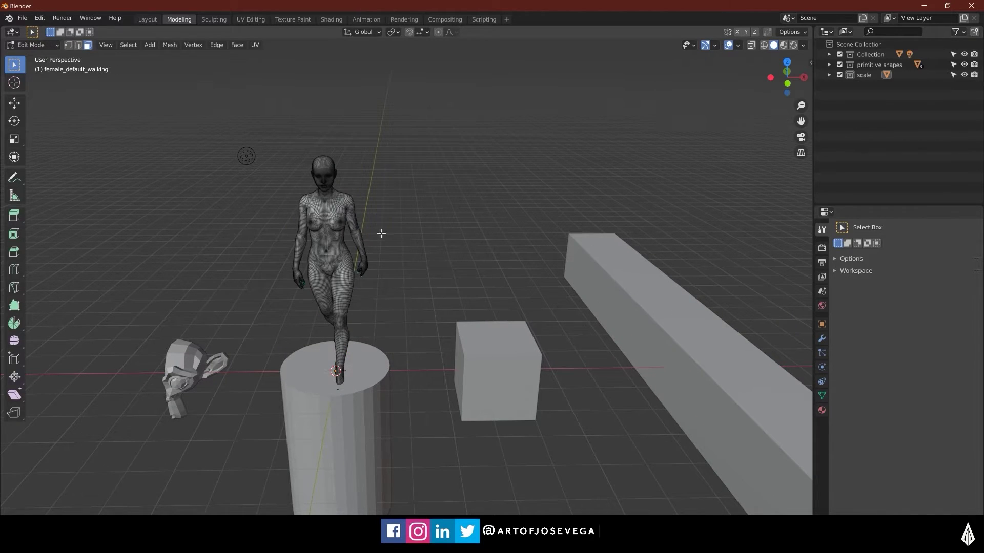
key(a)
click(14, 288)
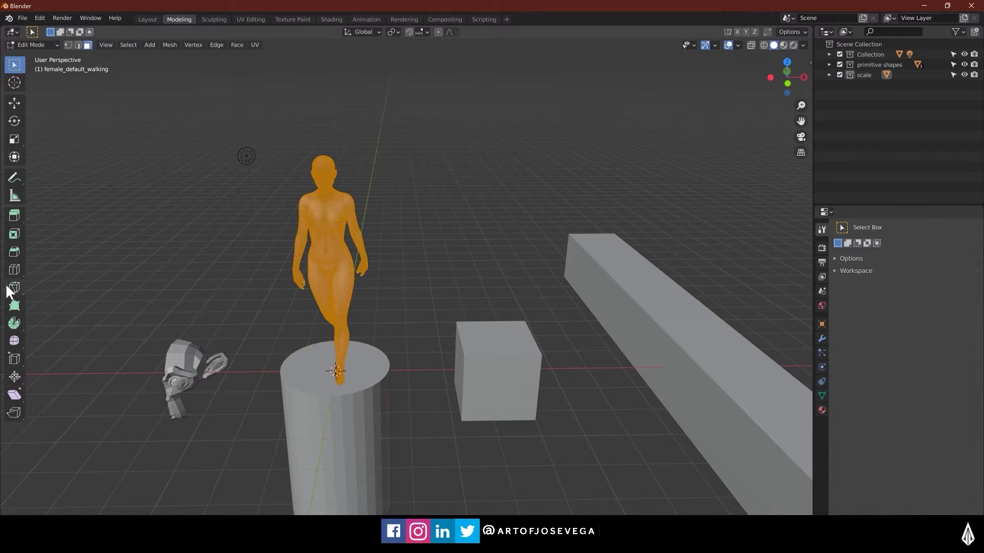
click(42, 306)
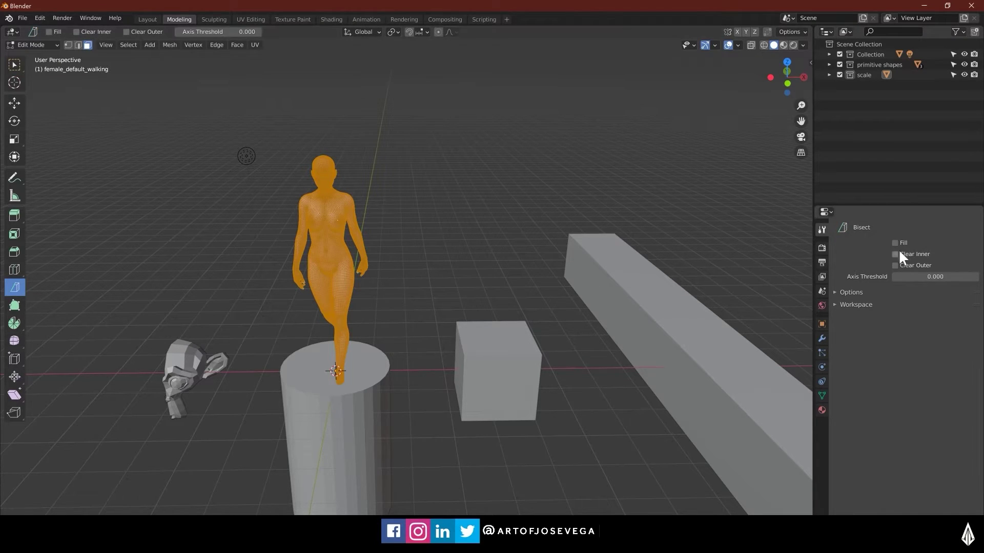
click(16, 254)
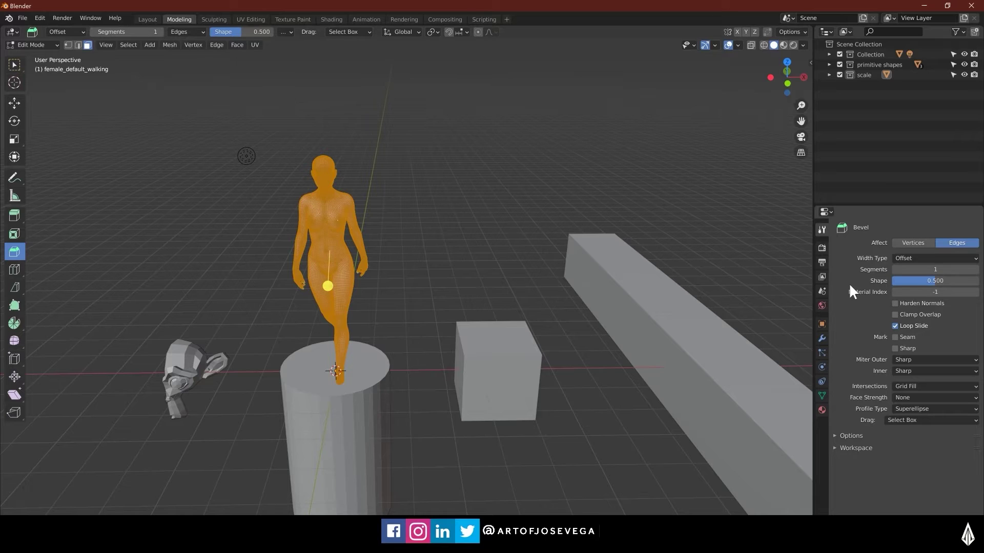
key(Tab)
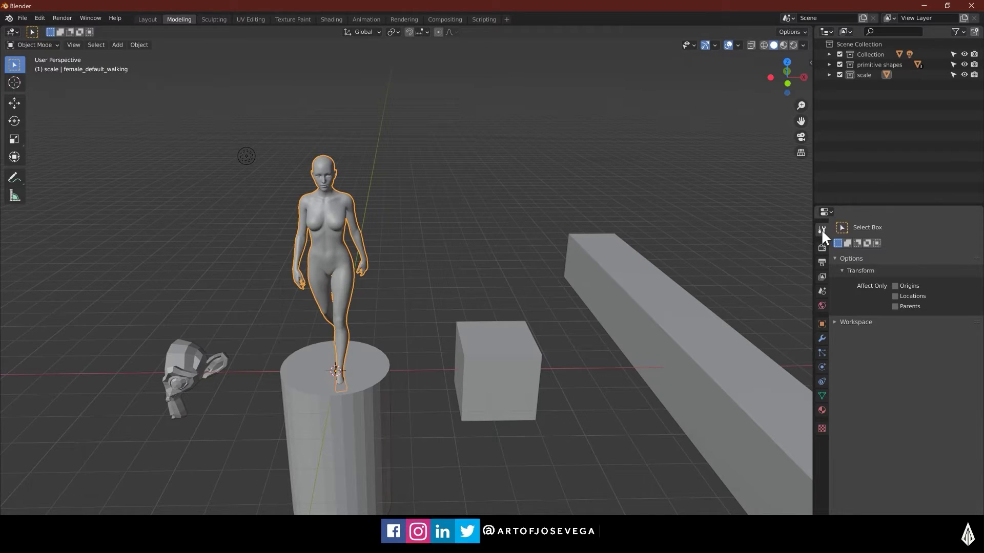
- View the scene's render properties, checking the render engine choices and the Ambient Occlusion settings
click(821, 249)
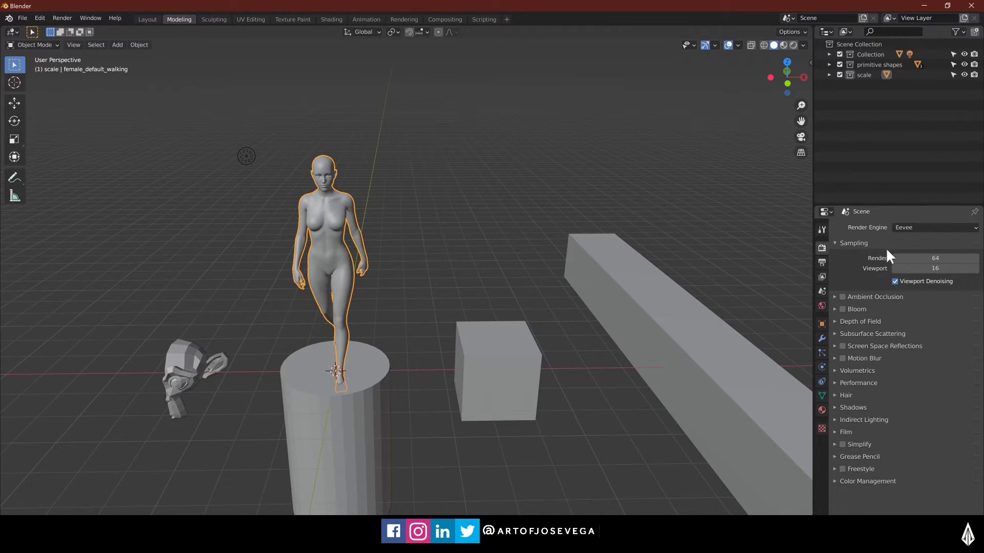
click(912, 227)
click(844, 296)
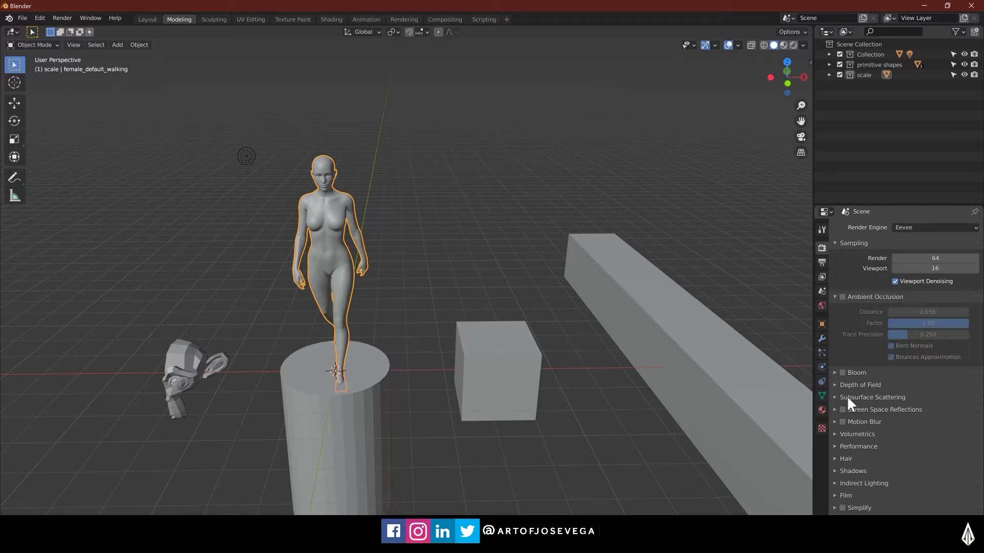
click(835, 296)
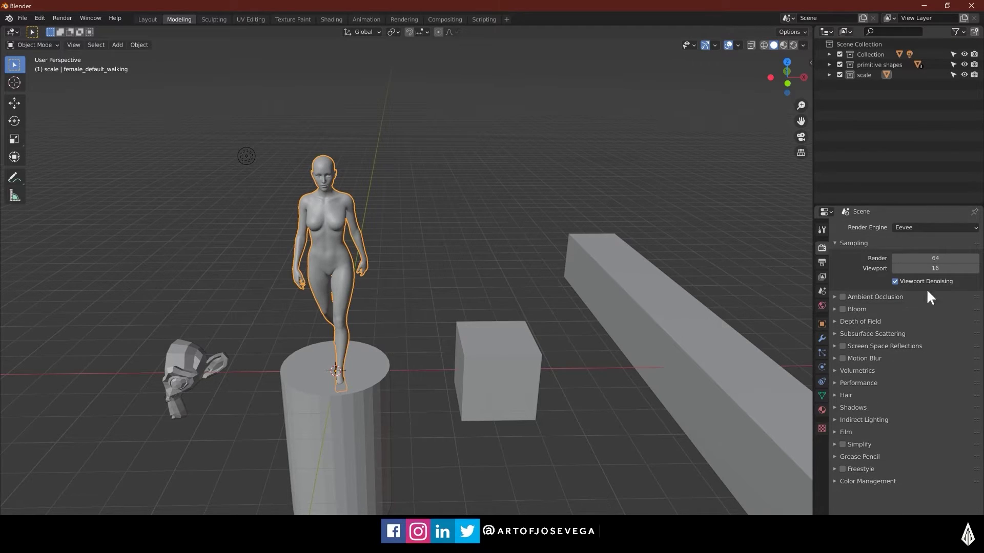
- Examine the scene's output properties, from resolution and frame range down to file format and image sequence options
click(821, 262)
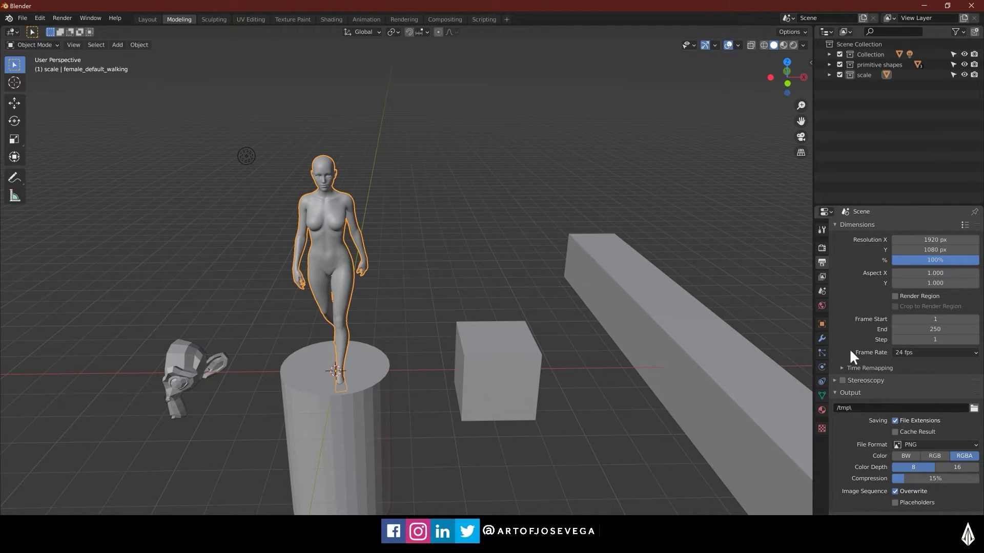
scroll(515, 344, down, 3)
middle_drag(489, 305, 501, 306)
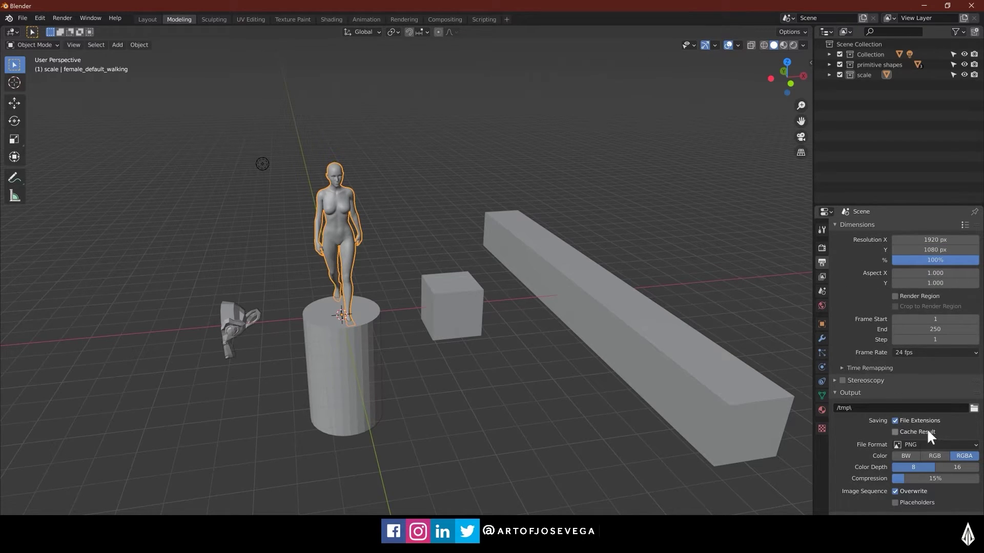
scroll(910, 449, down, 1)
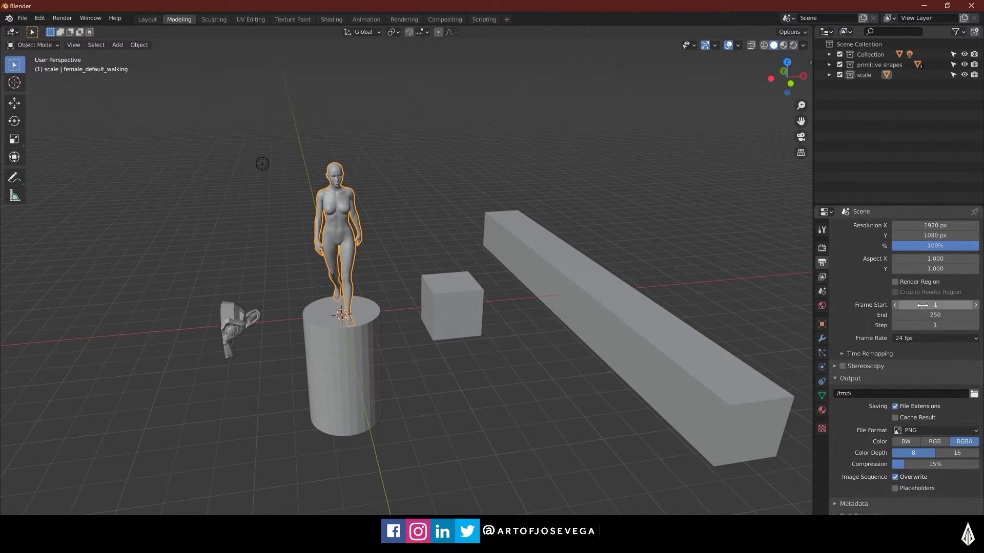
- View the view layer's passes and the scene properties with the Units section expanded
click(821, 277)
click(894, 304)
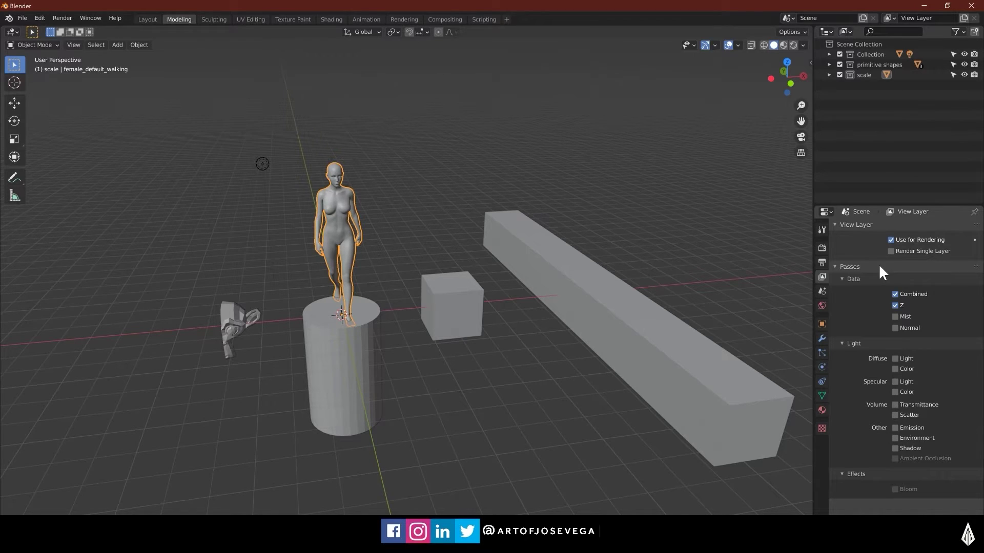
click(822, 290)
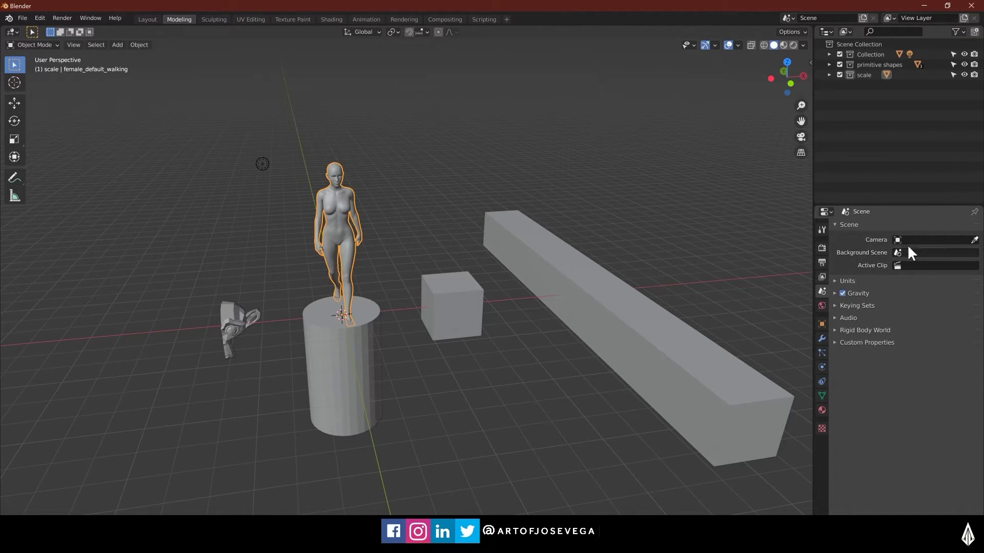
click(852, 280)
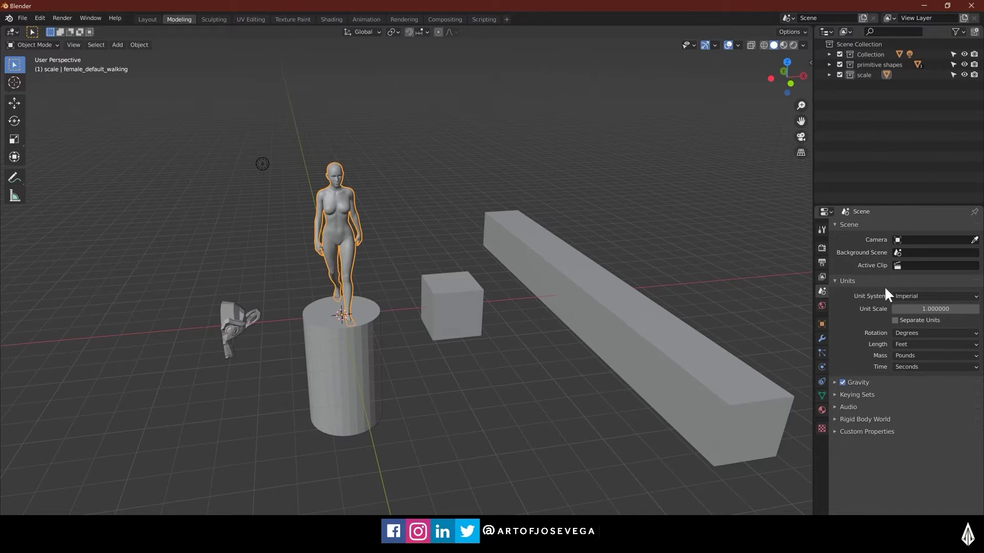
- View the world properties, checking the Volume settings and expanding the Viewport Display section
click(821, 305)
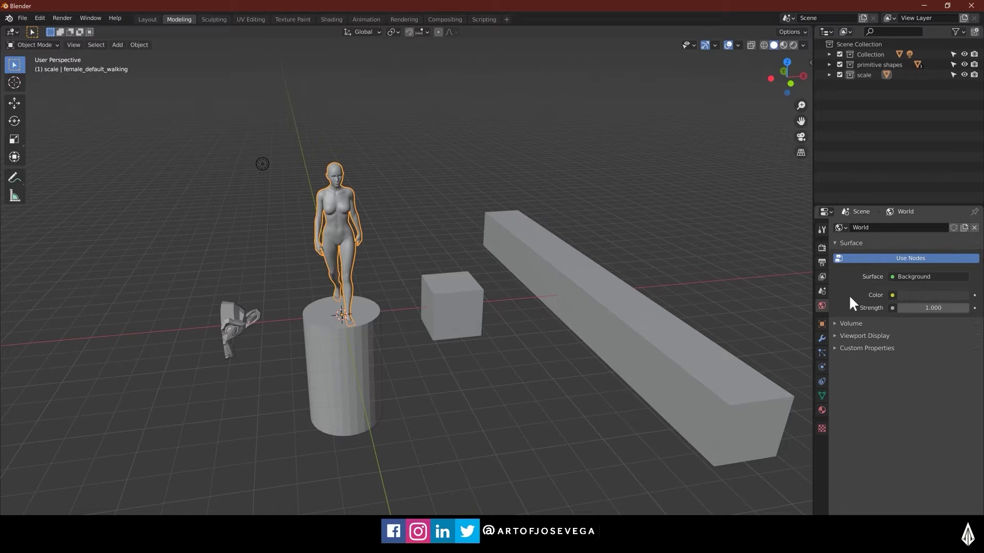
click(857, 324)
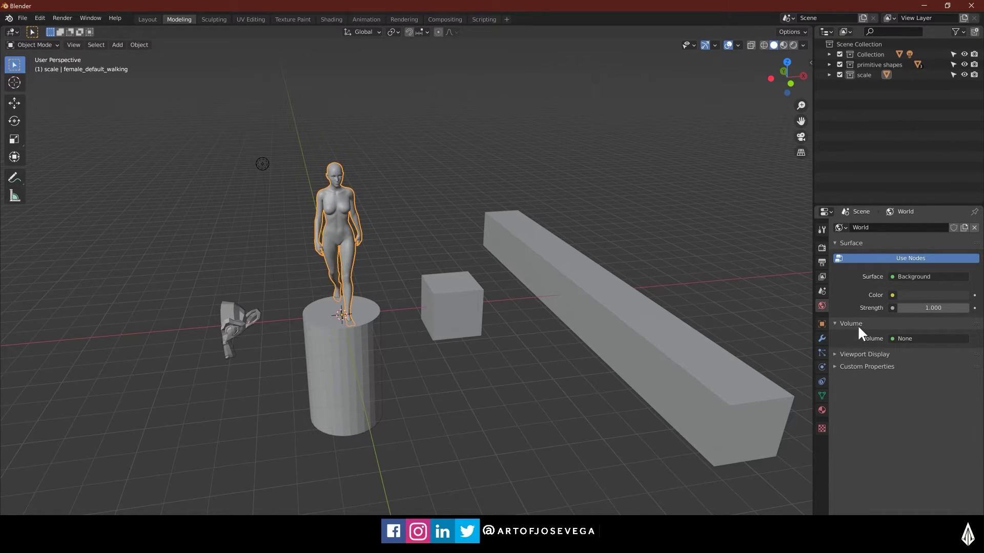
click(856, 324)
click(860, 336)
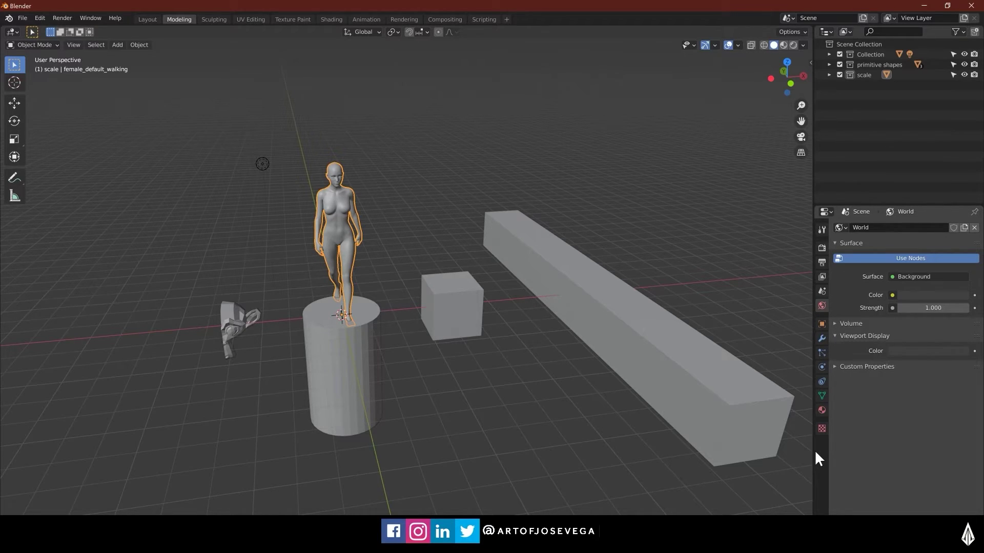
- Examine the female figure's object properties, including its transform values, Visibility and Viewport Display sections
click(822, 324)
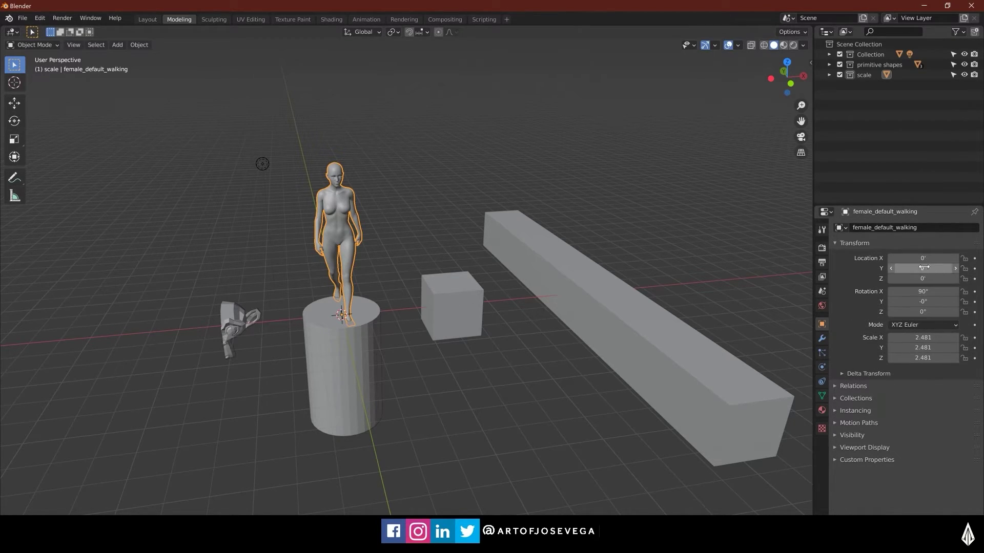
mouse_move(922, 259)
mouse_down()
mouse_move(957, 258)
mouse_move(883, 258)
mouse_move(923, 259)
mouse_up()
drag(923, 292, 922, 292)
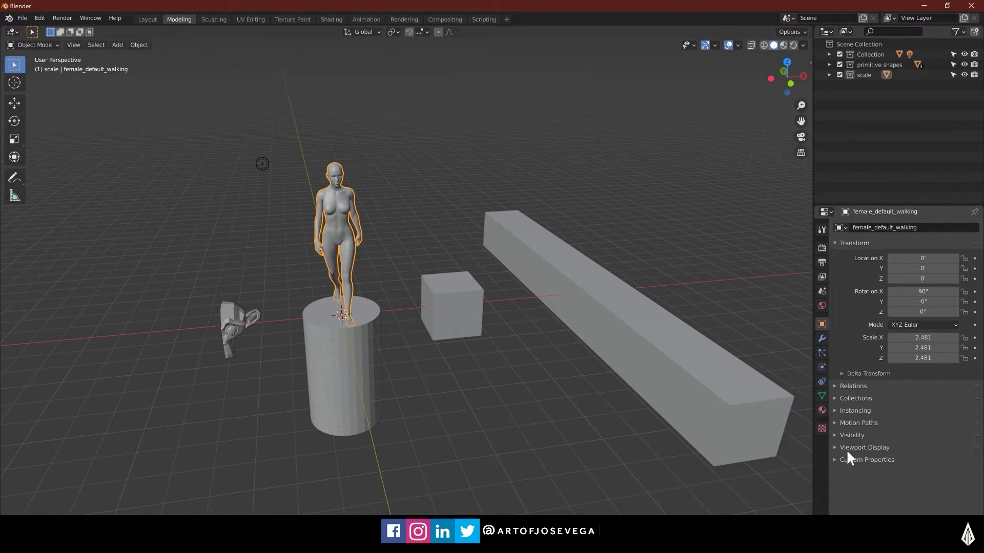
click(845, 436)
click(845, 433)
click(876, 446)
scroll(881, 410, down, 3)
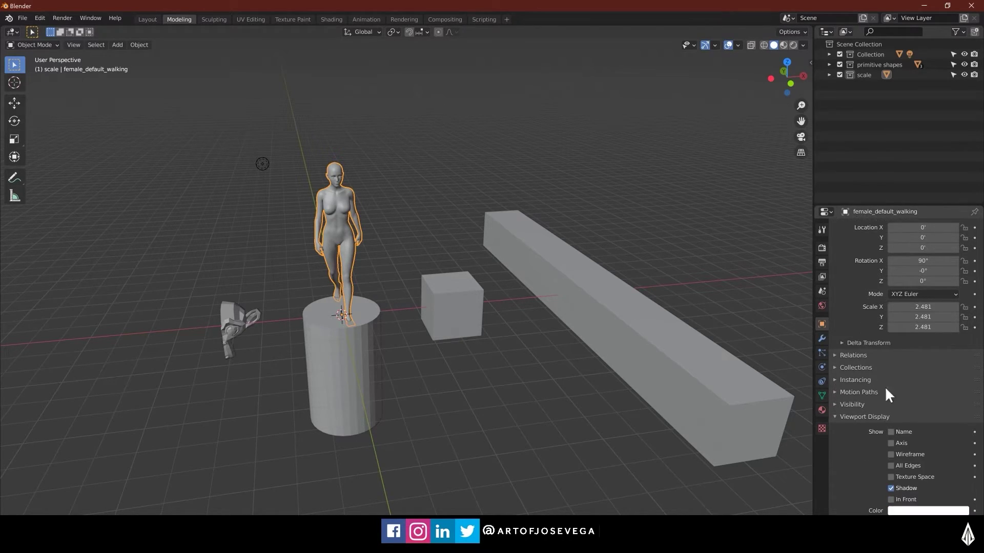
click(851, 414)
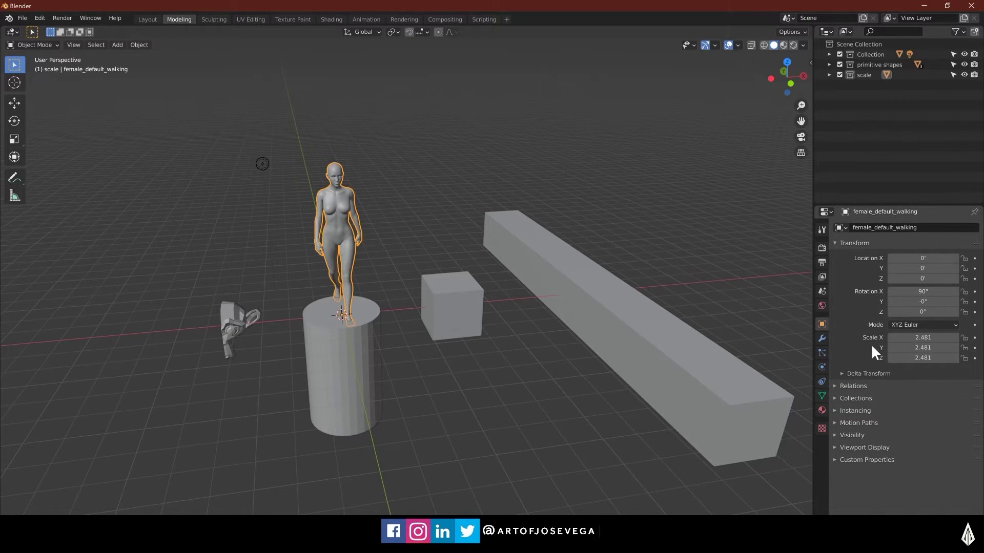
- Look through the list of modifiers available for the female figure without adding one
click(821, 339)
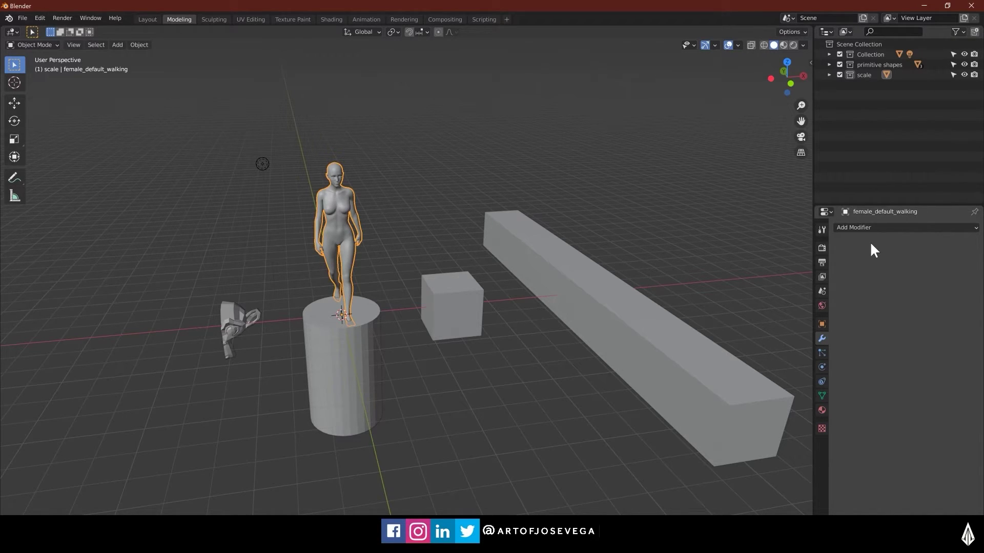
click(878, 227)
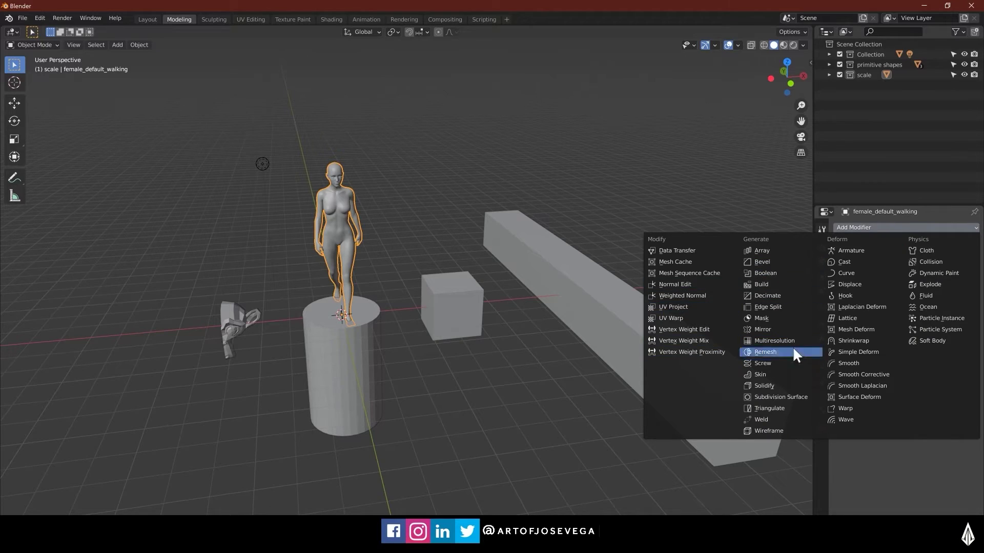
click(867, 227)
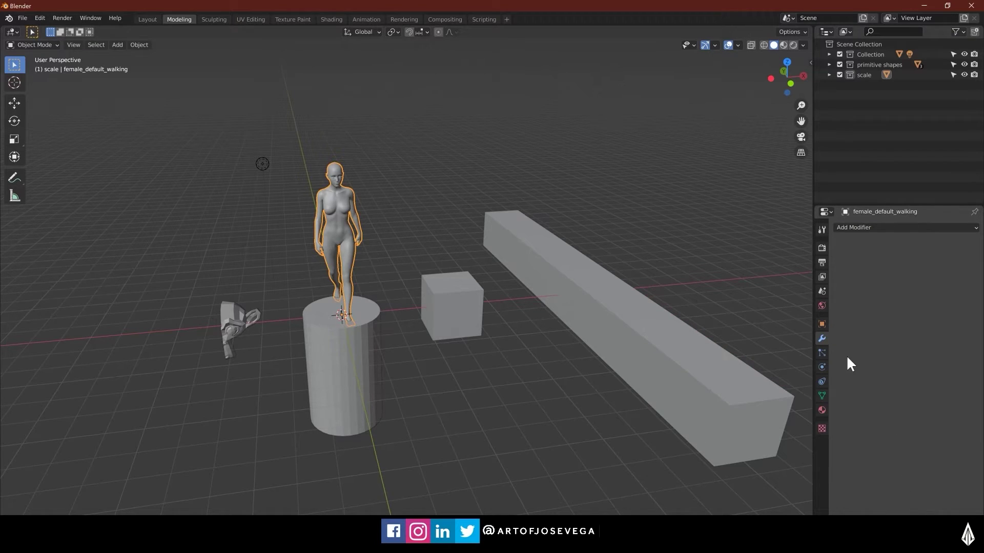
- View the figure's particle, physics, constraint and mesh data properties, expanding the Normals section
click(822, 352)
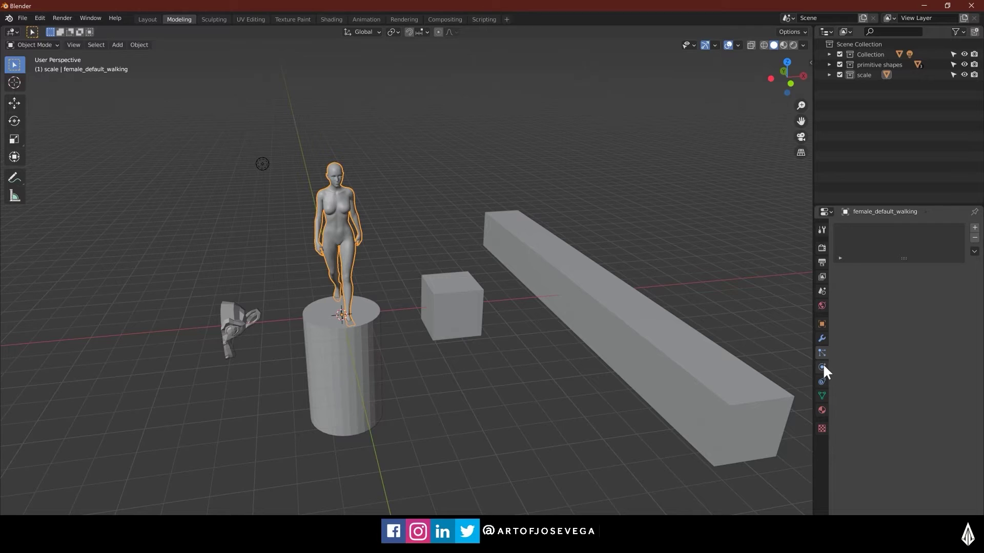
click(822, 367)
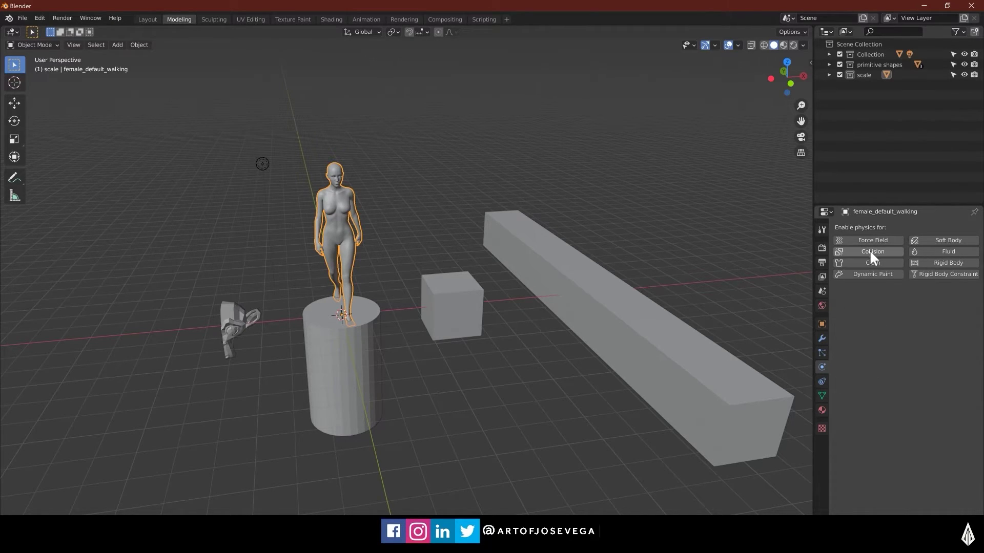
click(820, 382)
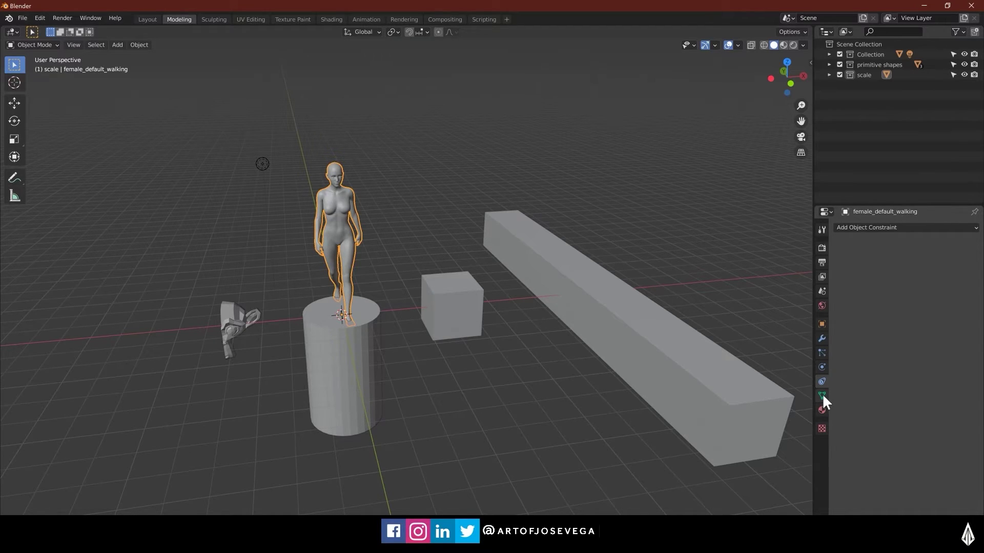
click(821, 395)
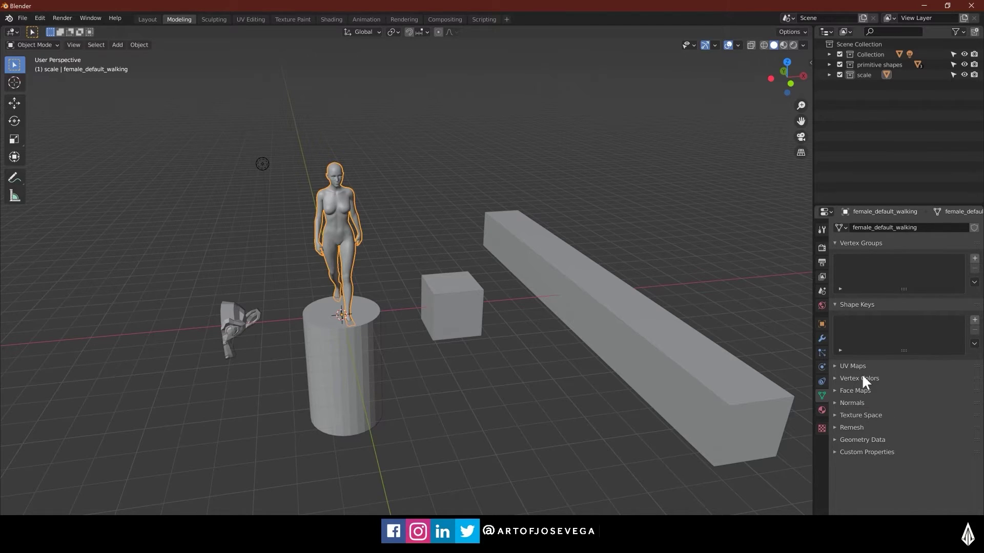
click(860, 405)
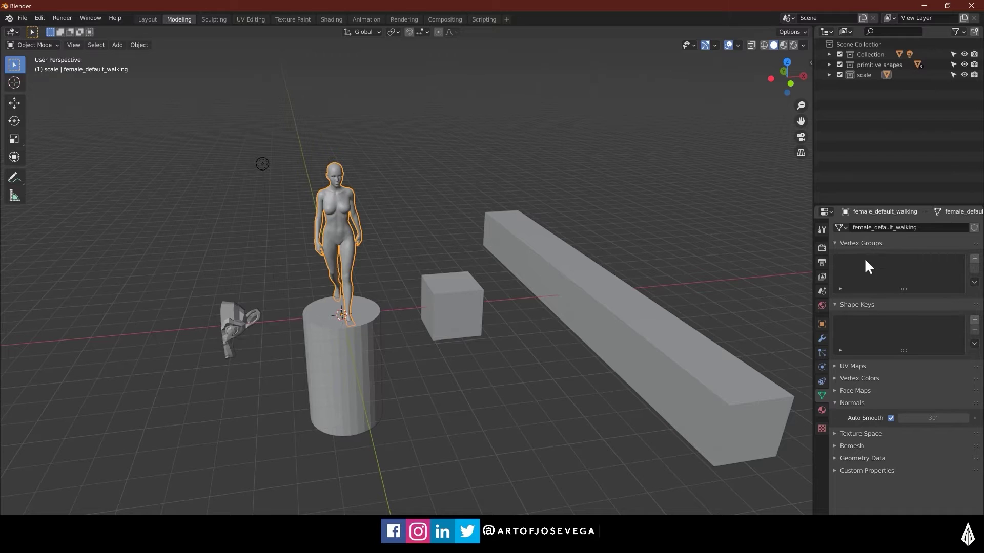
- Select a rectangular patch of vertices on the figure's forehead in Edit Mode with vertex selection
shift+middle_drag(382, 324, 493, 412)
scroll(481, 337, up, 5)
shift+middle_drag(549, 324, 474, 372)
scroll(478, 299, up, 1)
key(Tab)
scroll(455, 323, up, 5)
key(1)
drag(426, 181, 497, 252)
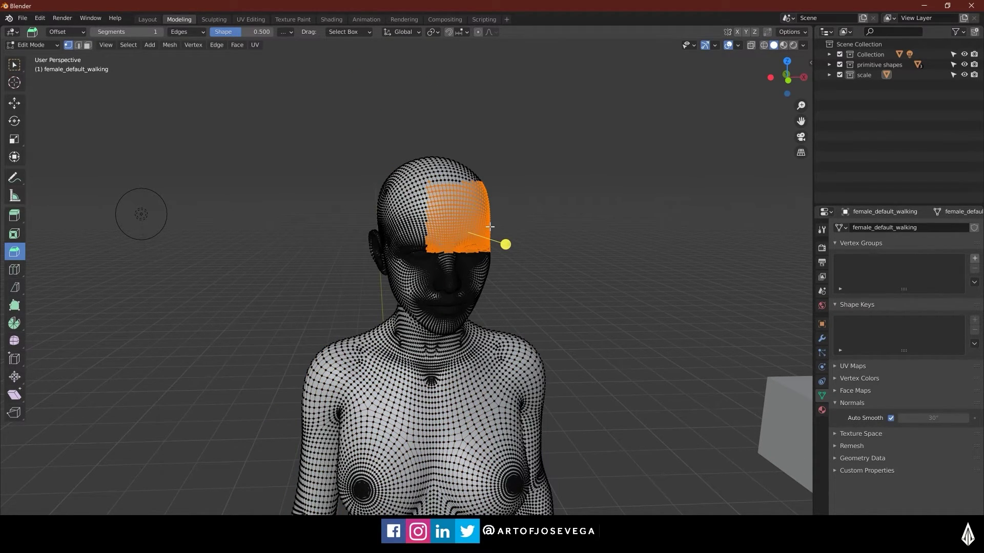
- Return the female figure to Object Mode and show more of its body
key(ctrl+Tab)
click(471, 272)
scroll(536, 310, down, 5)
shift+middle_drag(506, 350, 509, 265)
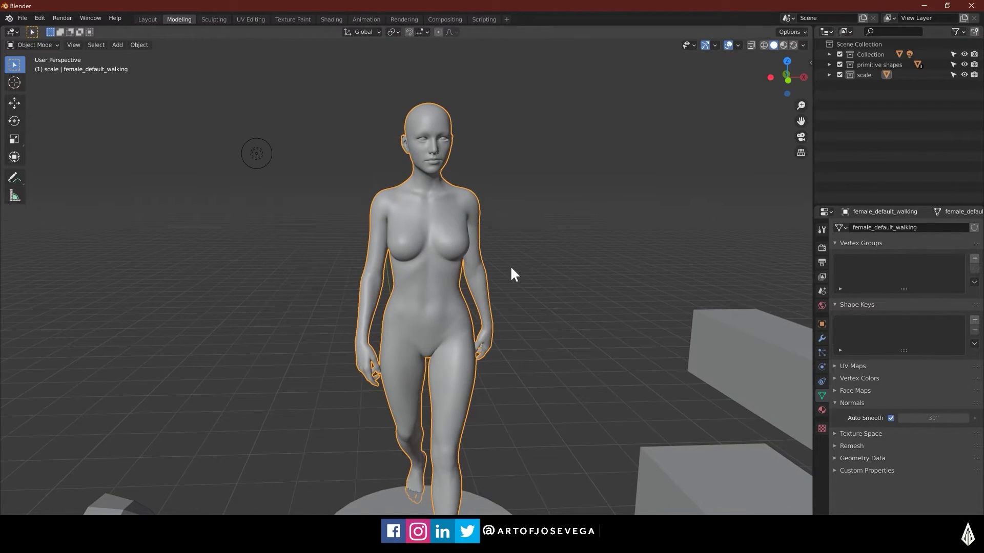
- Add a new material to the female figure and review its Principled BSDF surface settings
click(822, 409)
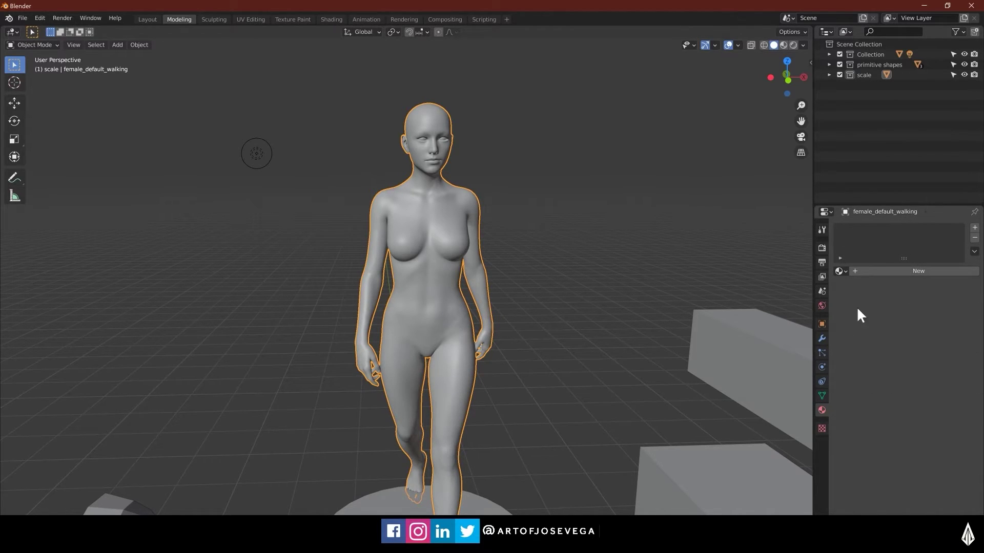
click(933, 271)
scroll(924, 398, down, 6)
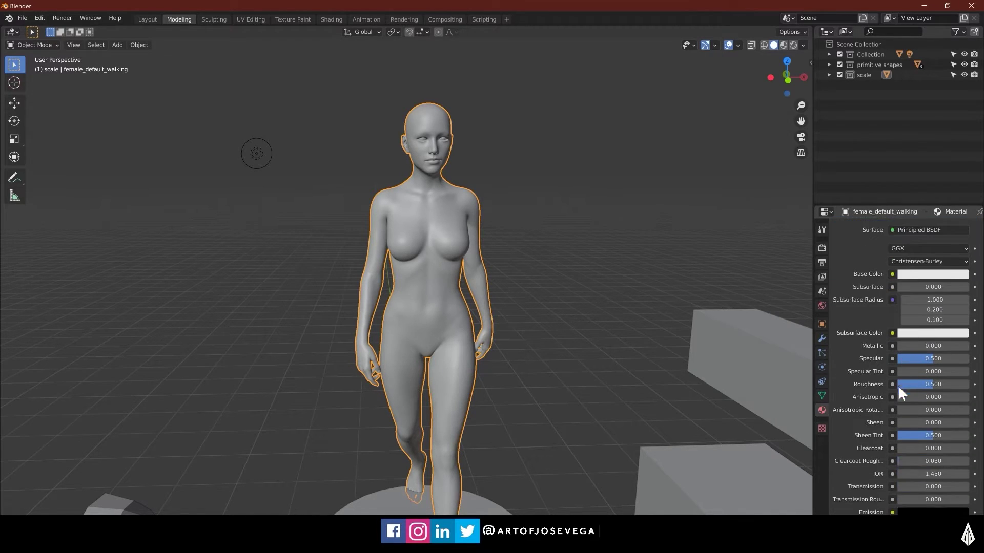
scroll(892, 333, up, 5)
scroll(871, 289, up, 2)
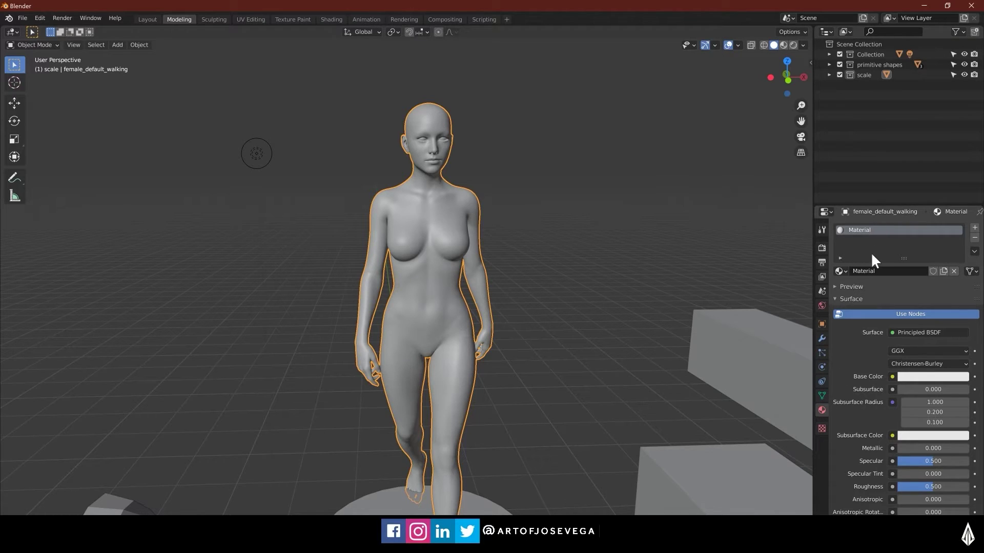
- View the brush texture properties and deselect the female figure
click(822, 428)
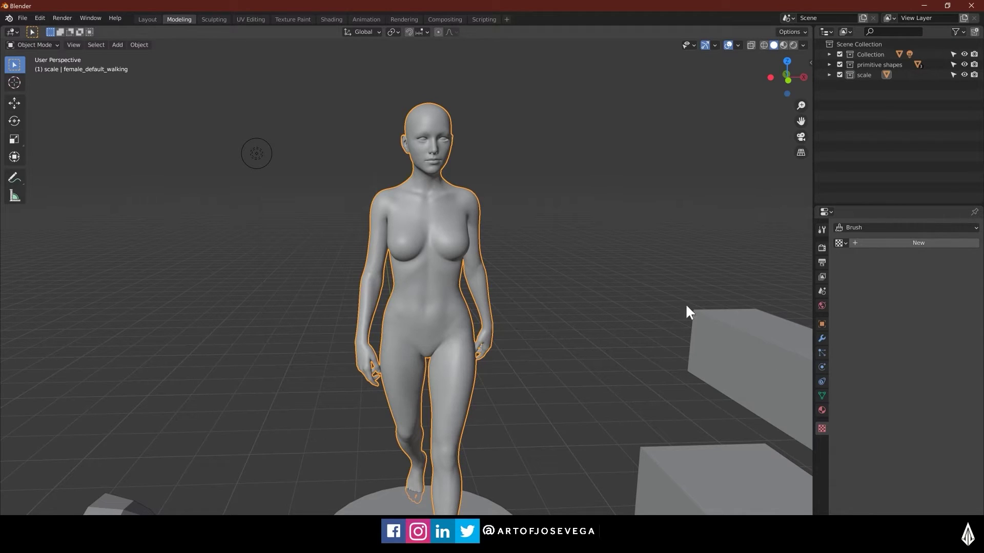
click(569, 278)
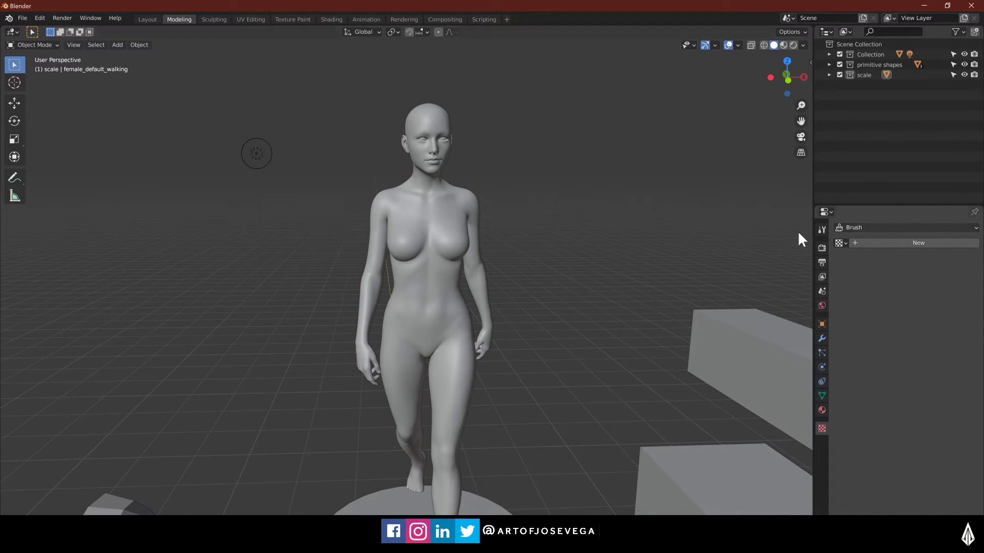
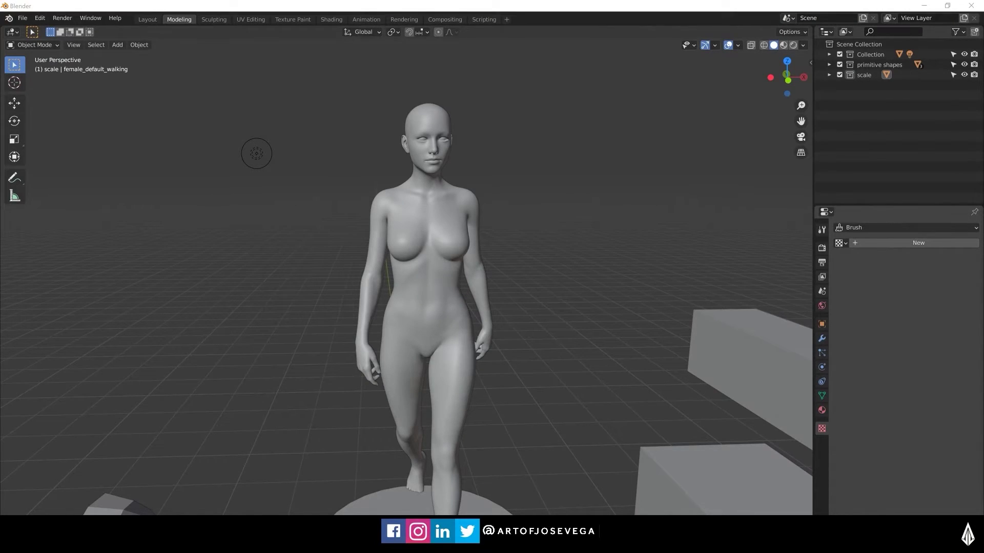
scroll(641, 263, down, 3)
middle_drag(471, 260, 522, 265)
scroll(530, 287, down, 1)
scroll(530, 287, down, 2)
middle_drag(651, 248, 458, 250)
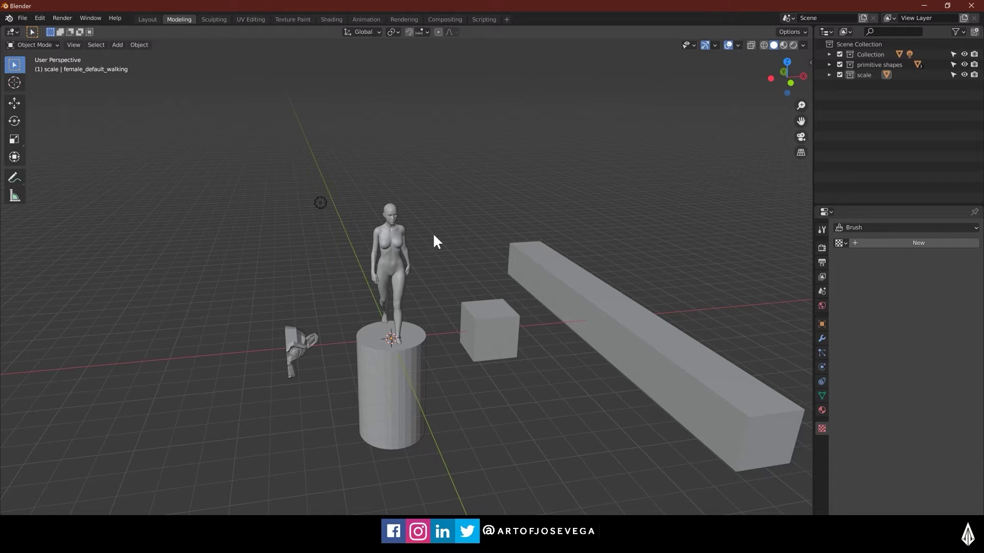
scroll(403, 268, up, 2)
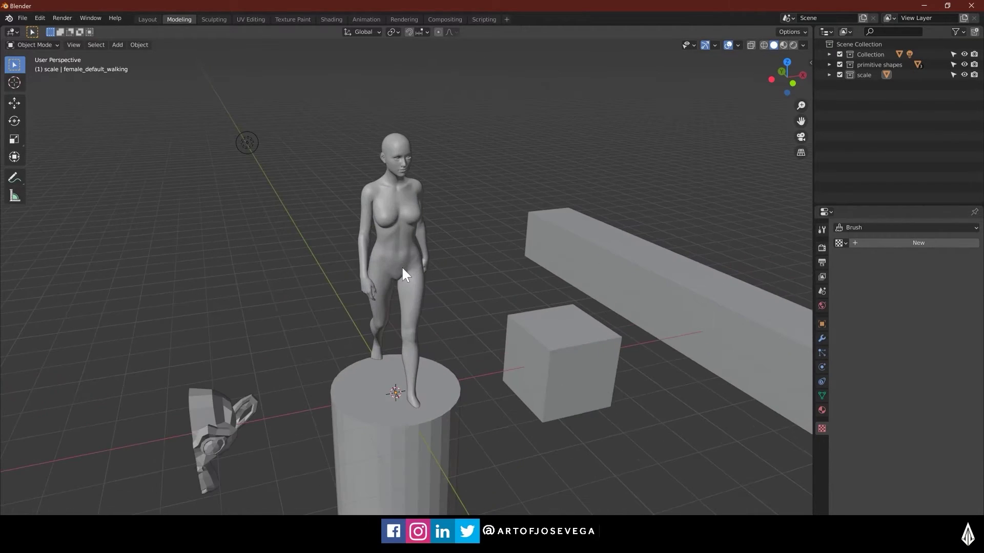
middle_drag(401, 266, 459, 276)
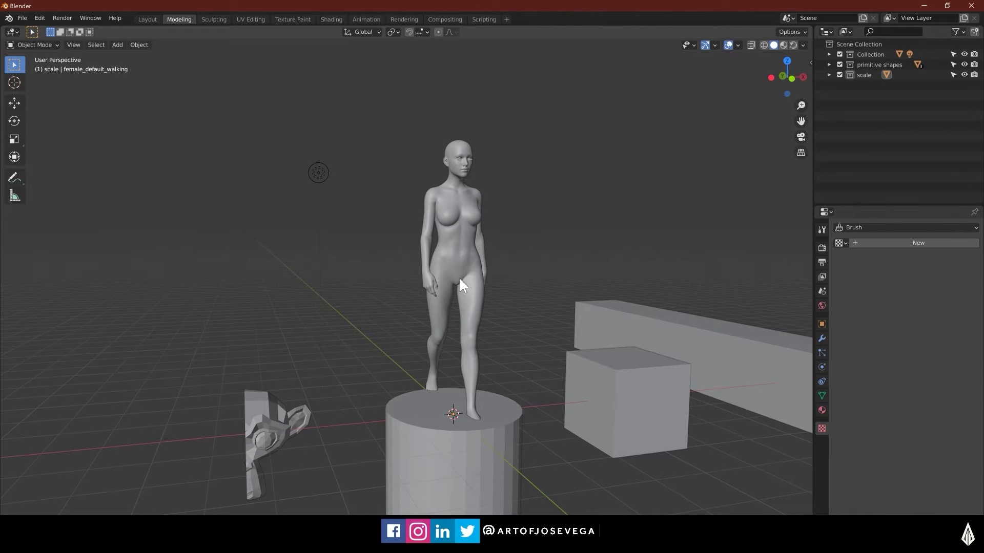
- Show and hide the 3D viewport's sidebar with the transform values several times, leaving it hidden
middle_drag(340, 231, 407, 241)
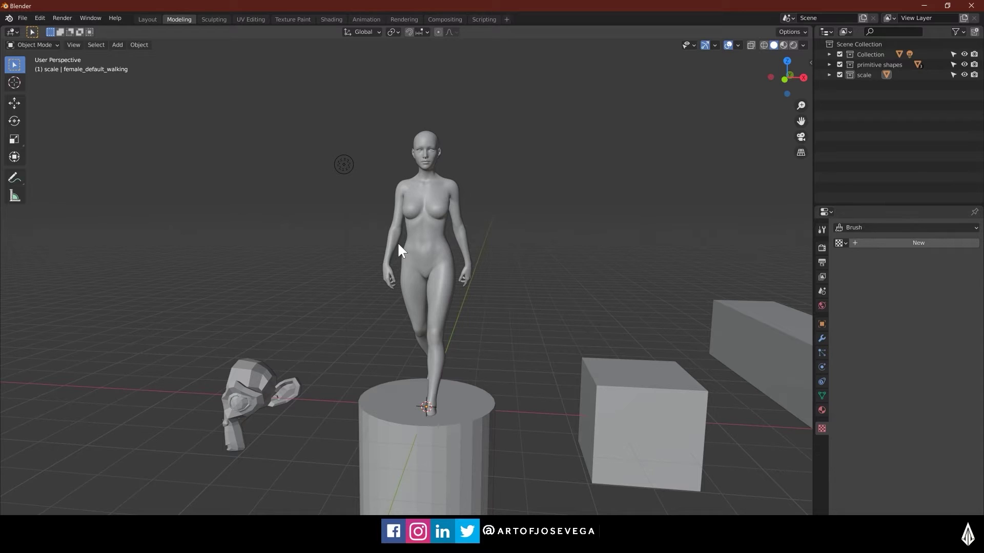
middle_drag(666, 195, 773, 104)
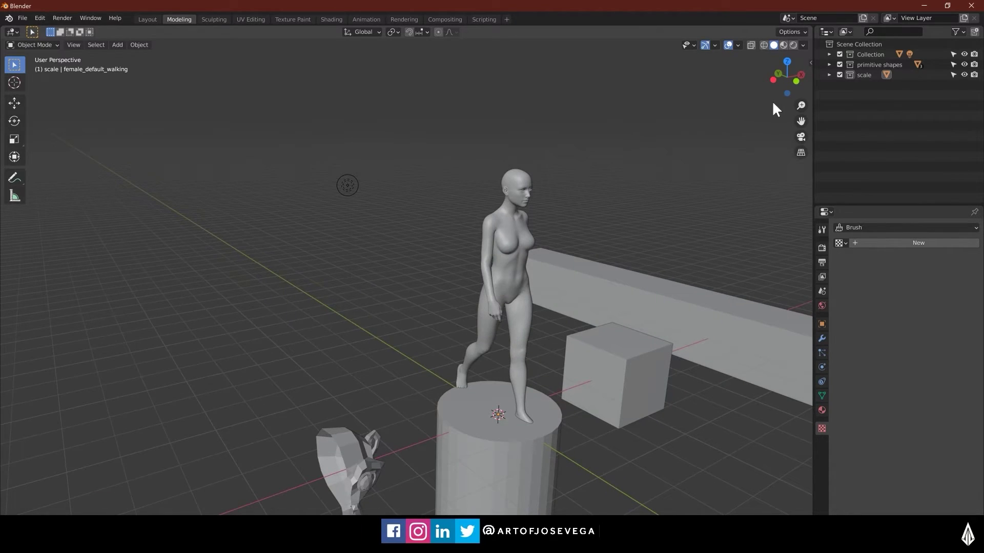
click(808, 62)
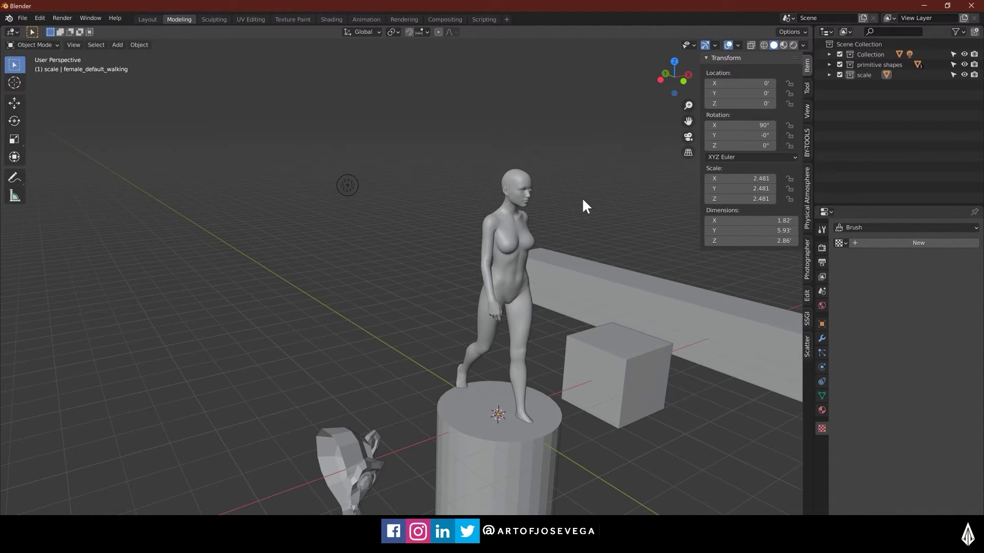
key(n)
key(n)
key(n)
key(n)
key(n)
key(n)
key(n)
key(n)
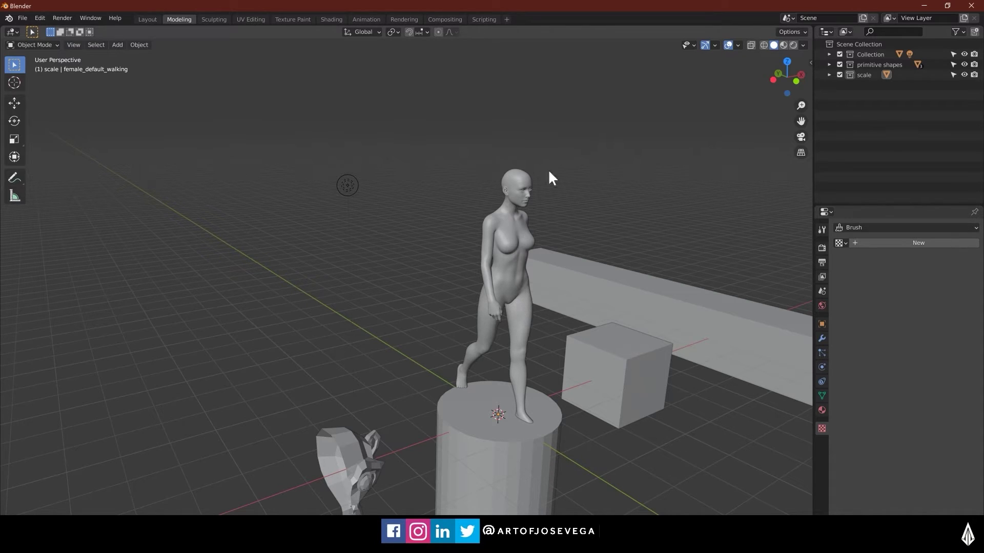
- Change the Properties editor area to the Shader Editor and toggle the sidebar there
click(825, 212)
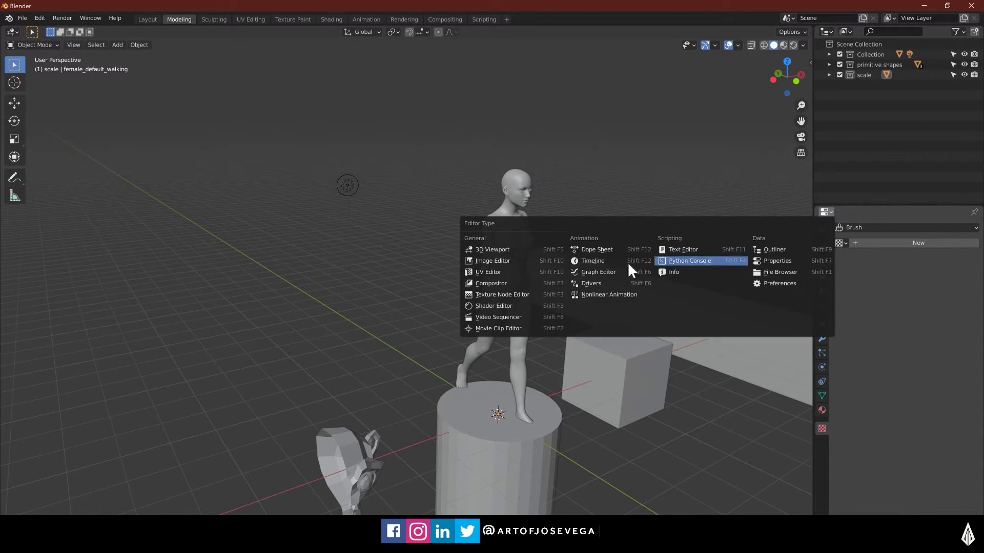
click(506, 306)
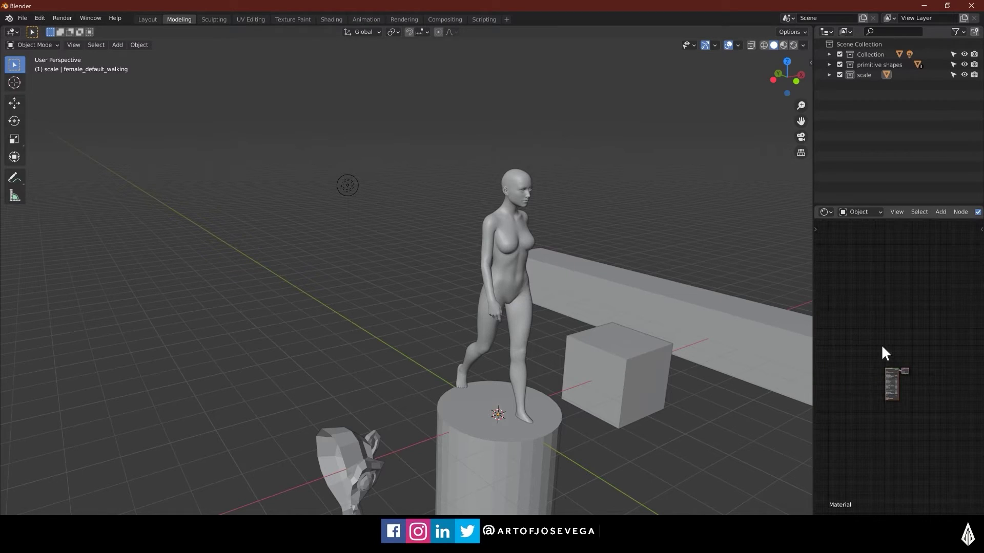
key(n)
key(n)
key(n)
key(n)
key(n)
key(n)
key(n)
click(831, 211)
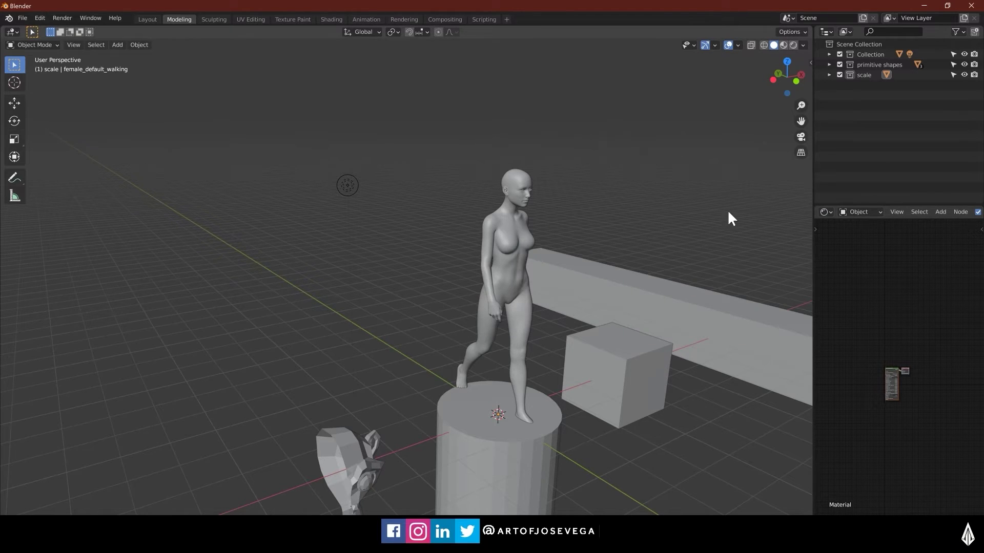
- Briefly show the 3D viewport's sidebar and change the Shader Editor area back to the Properties editor
key(n)
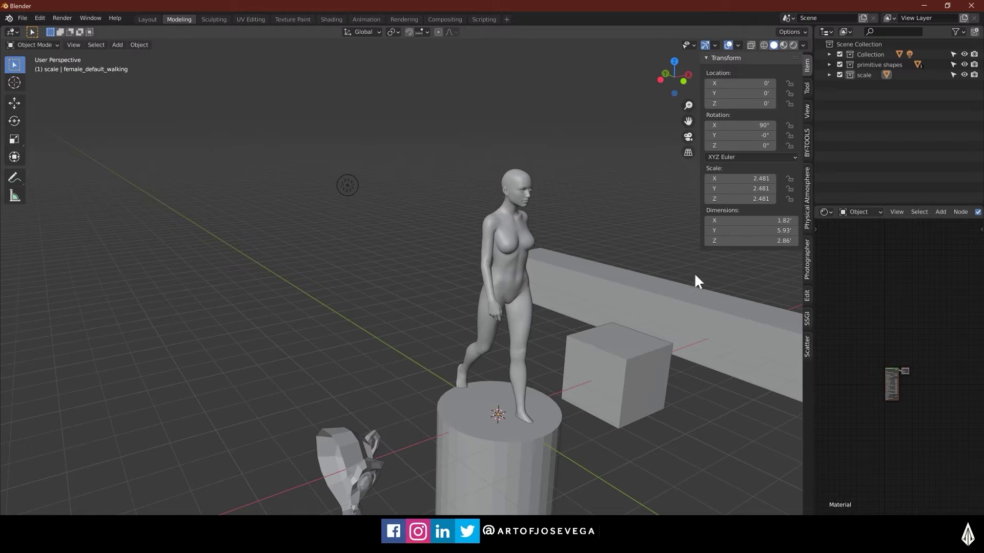
key(n)
click(823, 212)
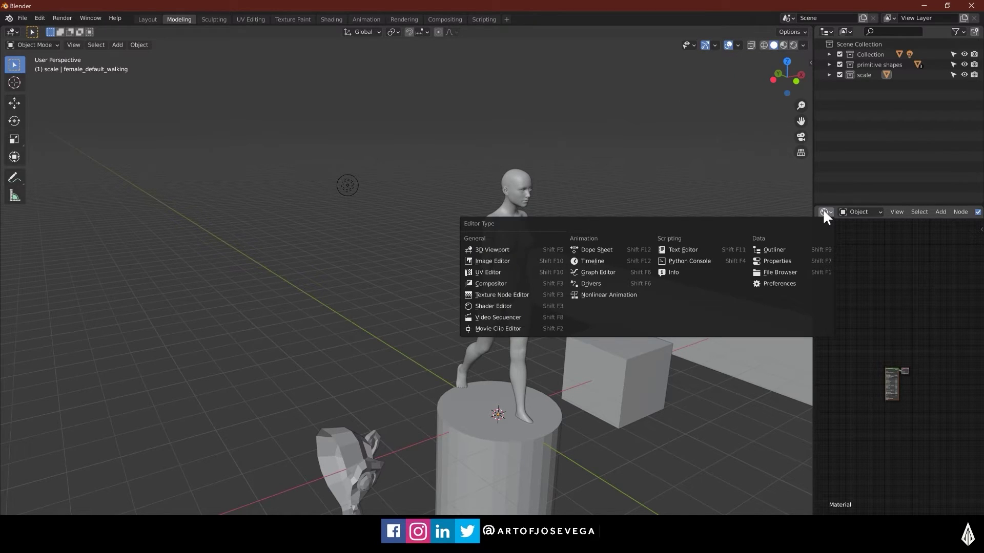
click(774, 261)
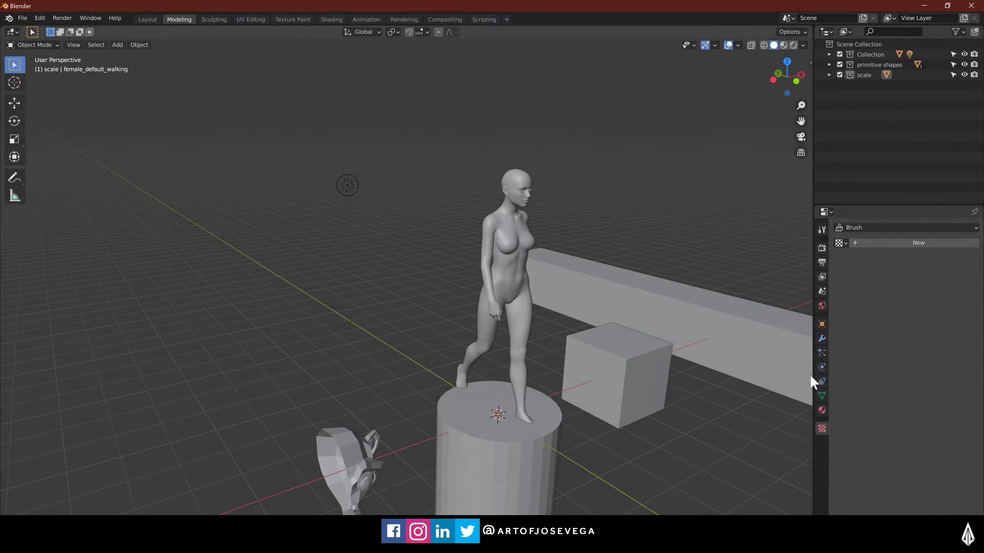
- Show the viewport's sidebar, select the female figure and set its X location to 2'
key(n)
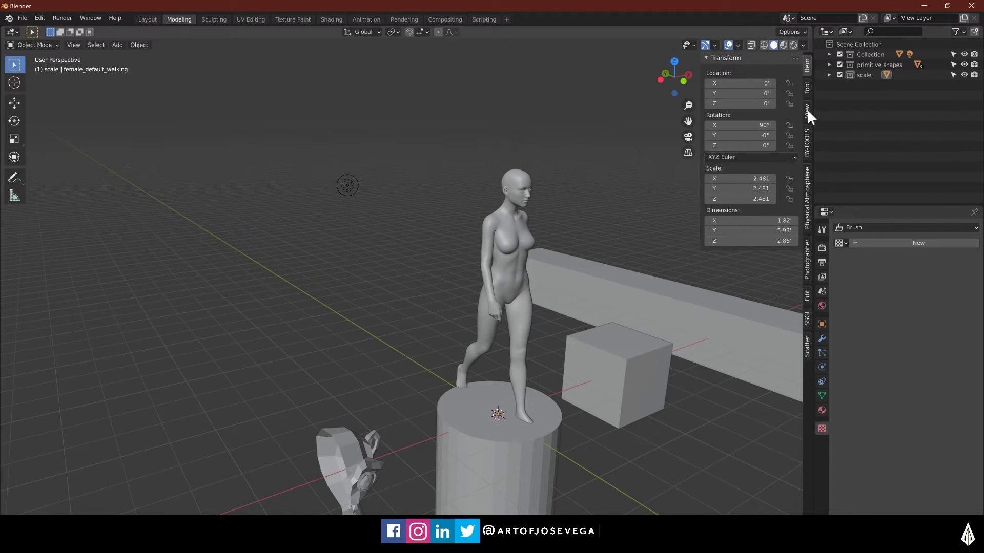
click(527, 229)
middle_drag(527, 230, 505, 233)
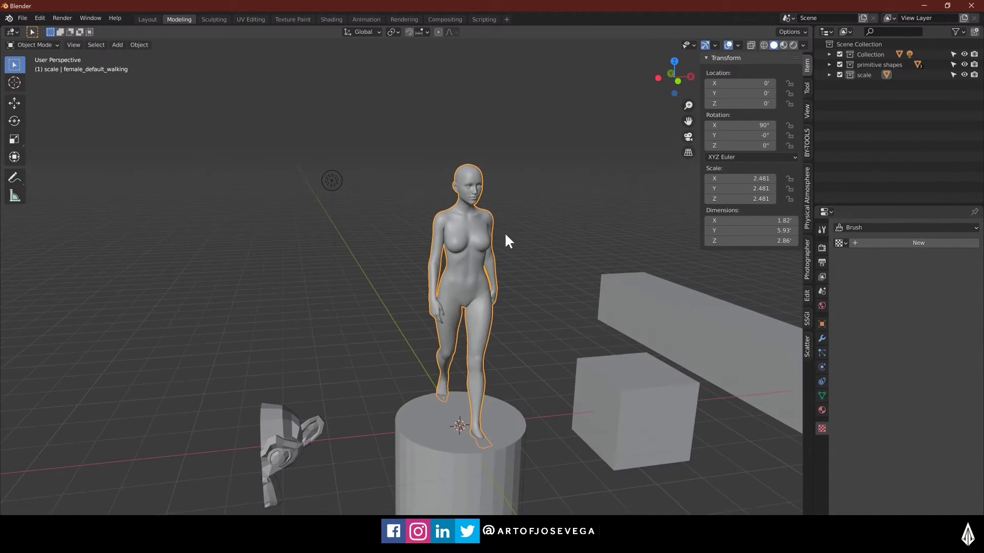
mouse_move(727, 83)
mouse_down()
mouse_move(759, 83)
mouse_move(692, 83)
mouse_move(740, 83)
mouse_move(728, 88)
mouse_up()
- Compare the figure's object transforms and the active tool settings in the Properties editor with the matching sidebar sections
click(822, 323)
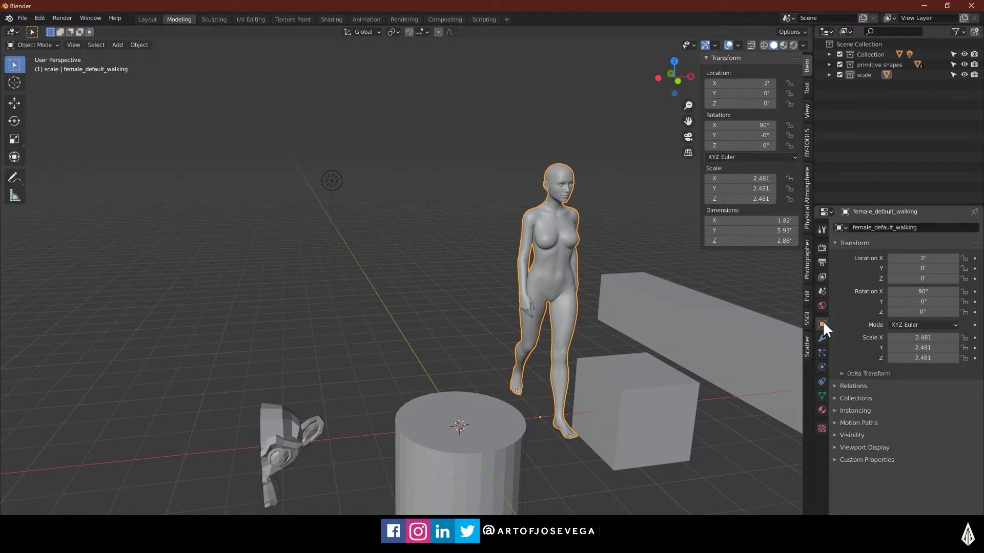
drag(922, 259, 846, 259)
key(Escape)
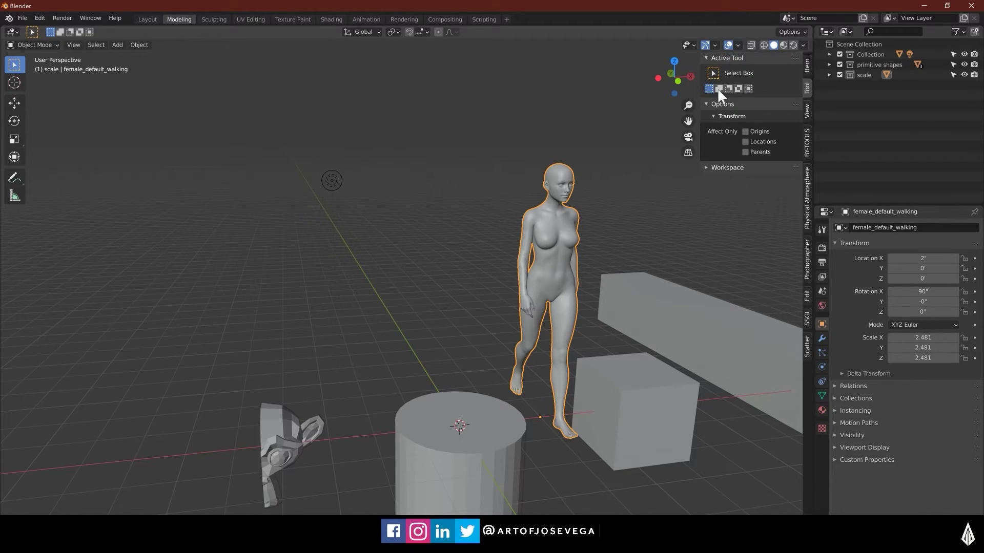
click(822, 229)
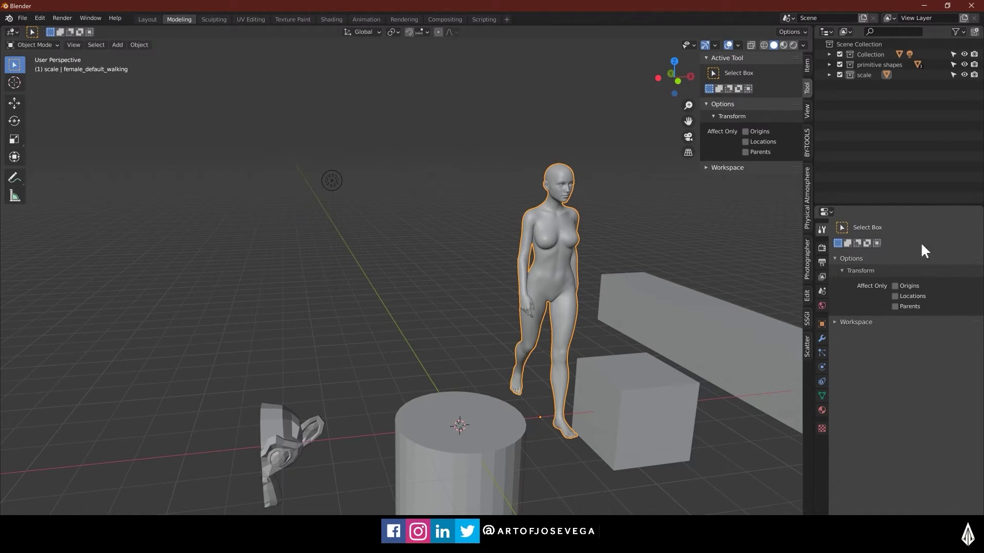
- Set the 3D viewport's focal length to 19 mm in the sidebar's view settings and check the perspective
click(807, 111)
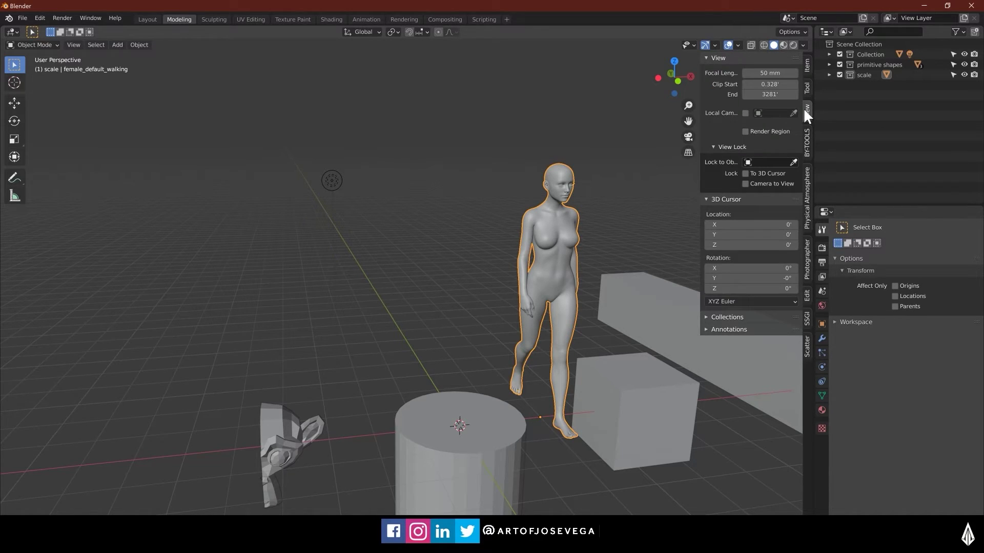
scroll(541, 256, down, 2)
middle_drag(568, 244, 557, 239)
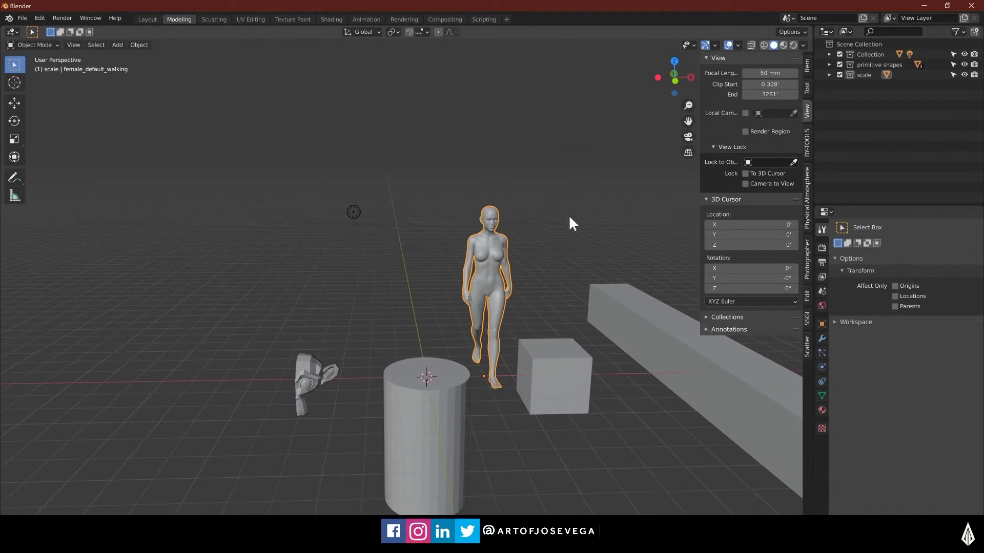
click(771, 73)
text(19)
key(Return)
scroll(428, 283, up, 8)
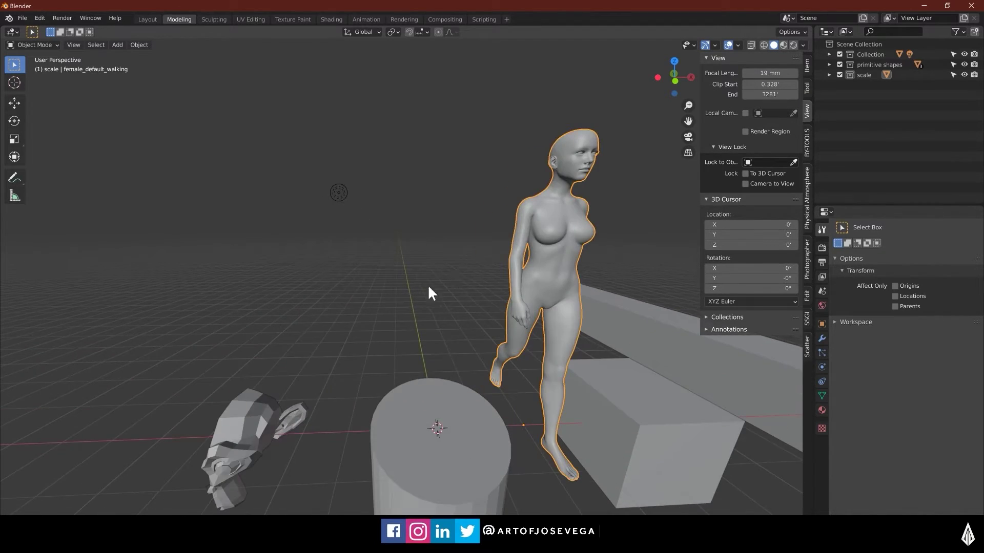
middle_drag(428, 285, 402, 291)
scroll(401, 291, down, 3)
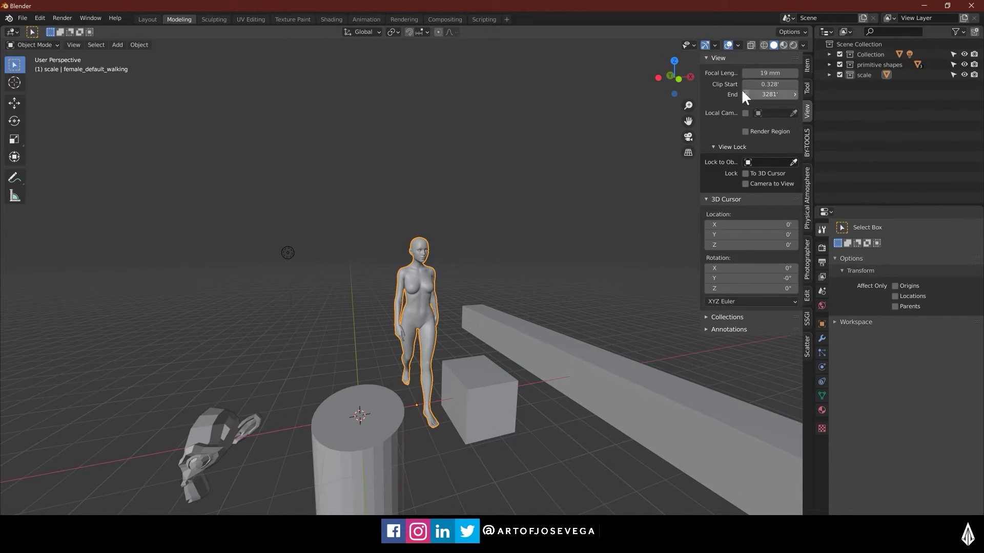
- Set the viewport's clip start to 0.01' and check the figure's head up close
scroll(420, 206, up, 4)
scroll(421, 177, up, 4)
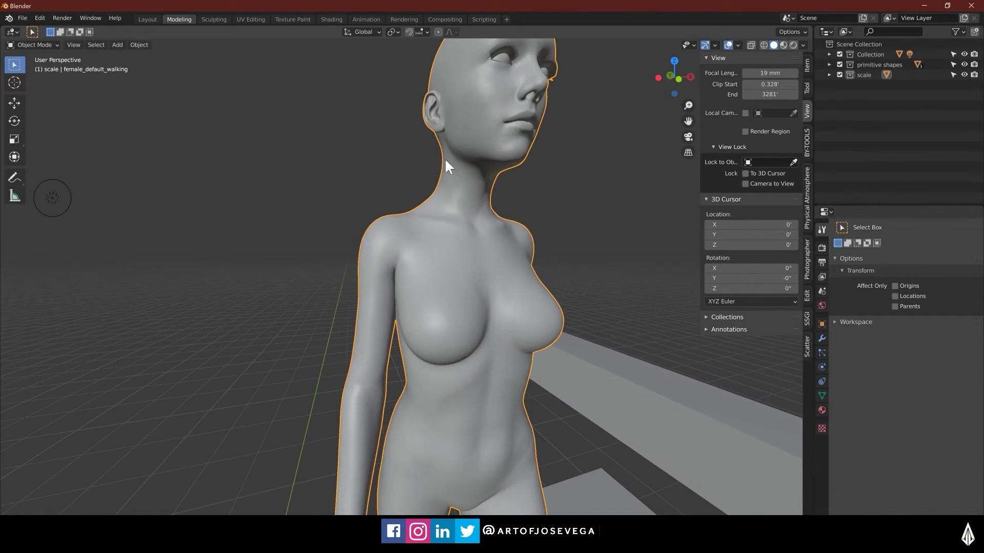
shift+middle_drag(479, 158, 456, 208)
scroll(435, 211, up, 5)
scroll(435, 209, down, 3)
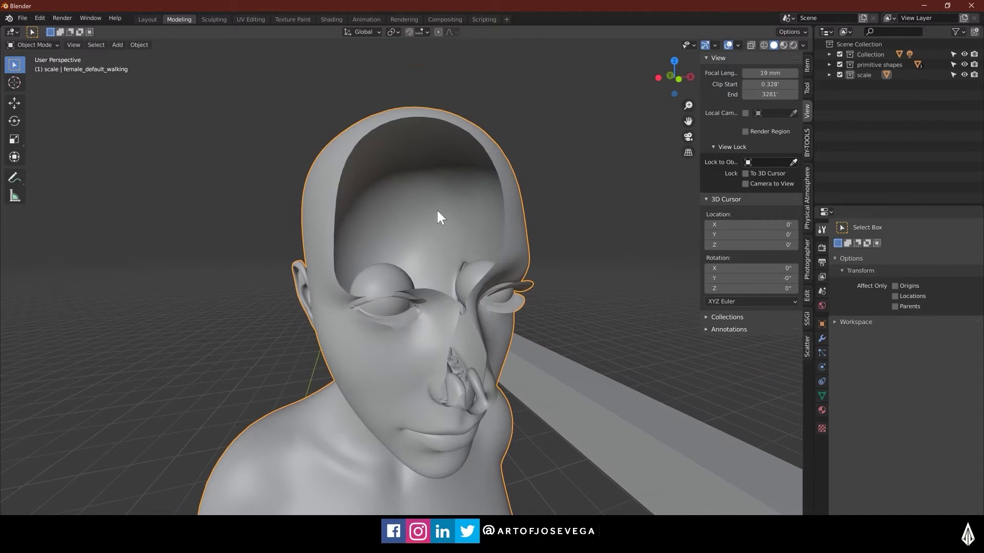
scroll(437, 211, up, 2)
middle_drag(436, 208, 471, 249)
click(769, 84)
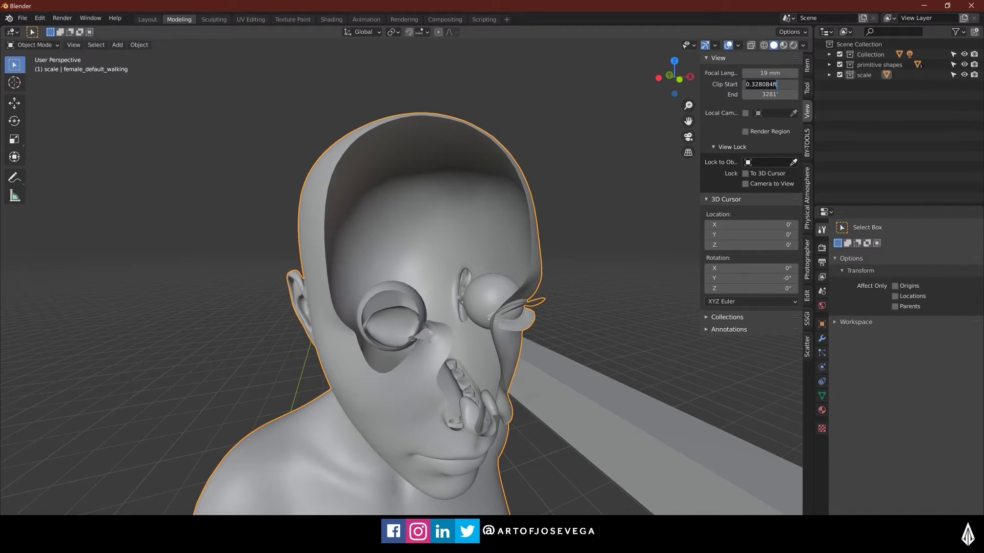
key(BackSpace)
text(.01)
key(Return)
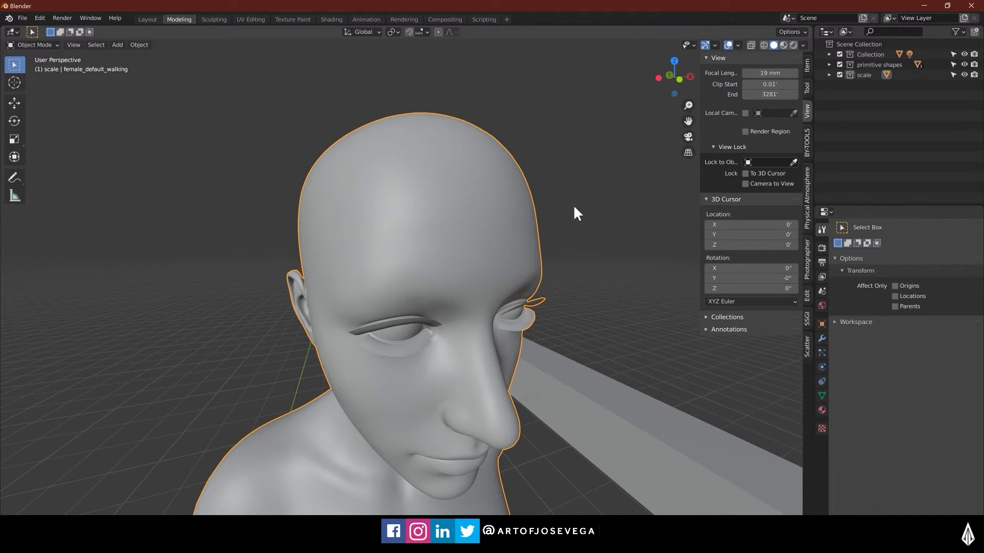
scroll(431, 247, up, 3)
scroll(431, 247, down, 4)
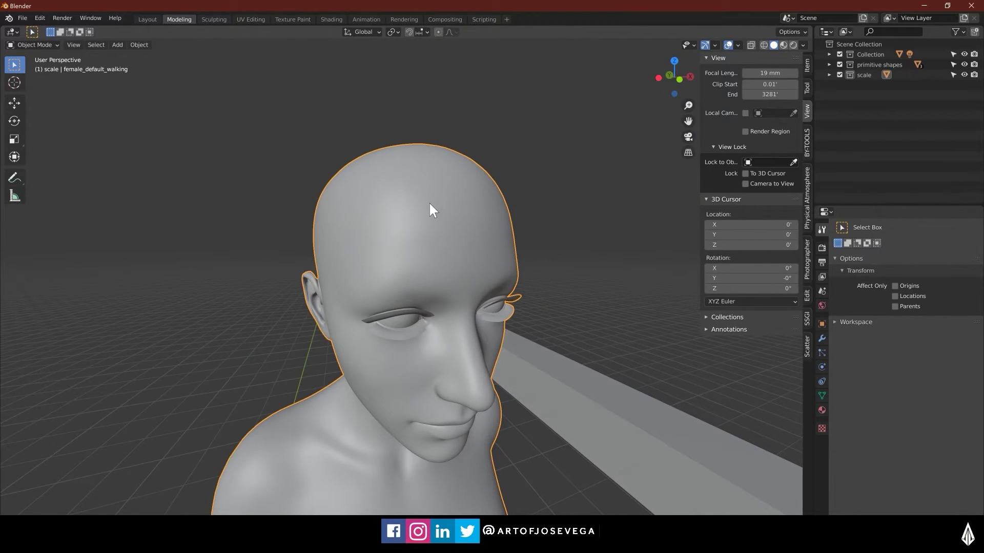
- Examine the whole scene from far away in relation to the clip end distance and return to the figure
scroll(429, 201, down, 6)
scroll(426, 232, down, 10)
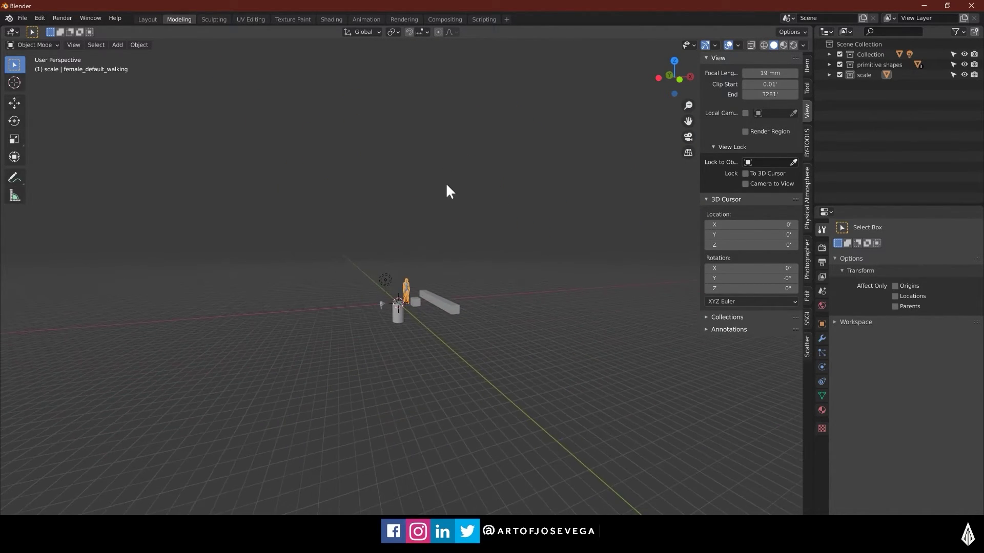
middle_drag(372, 246, 379, 257)
scroll(397, 226, down, 3)
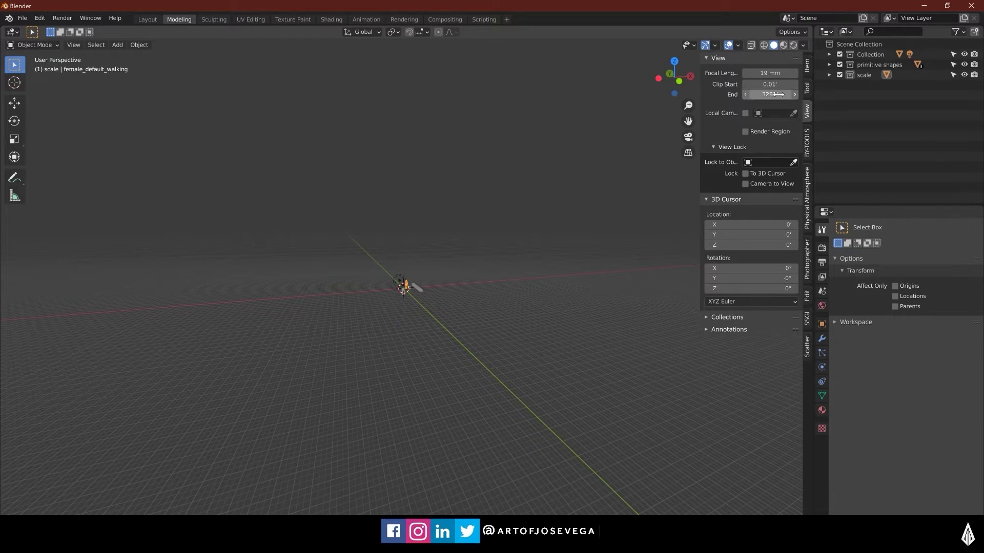
scroll(432, 302, up, 10)
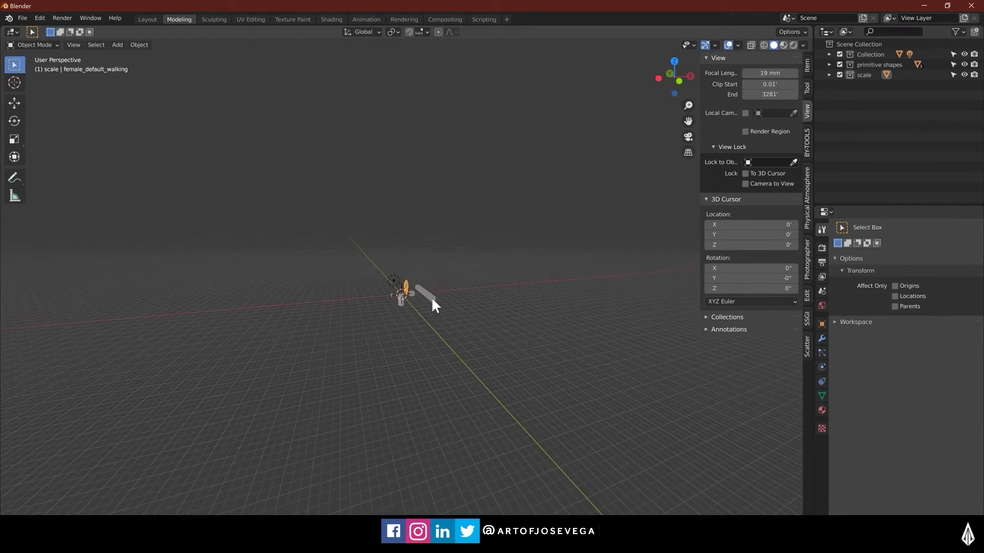
middle_drag(437, 336, 461, 293)
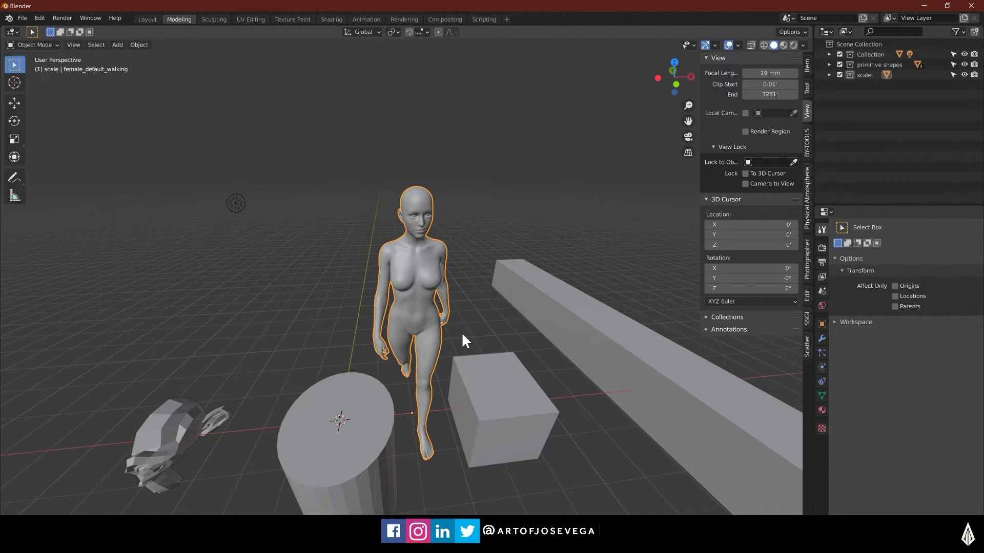
- Deselect the female figure, hide the viewport's sidebar and frame the scene from the figure's other side
middle_drag(370, 301, 471, 297)
scroll(475, 296, down, 4)
click(576, 206)
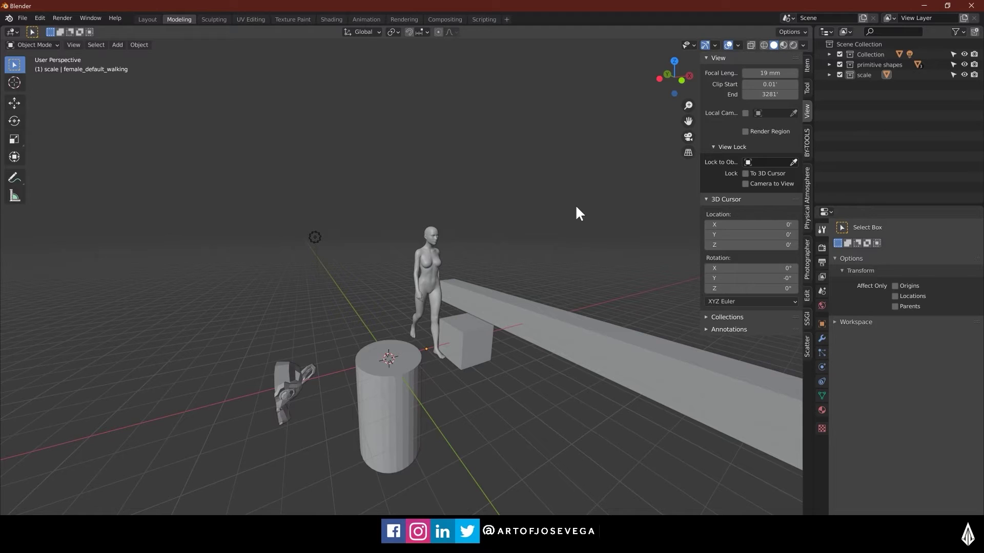
key(n)
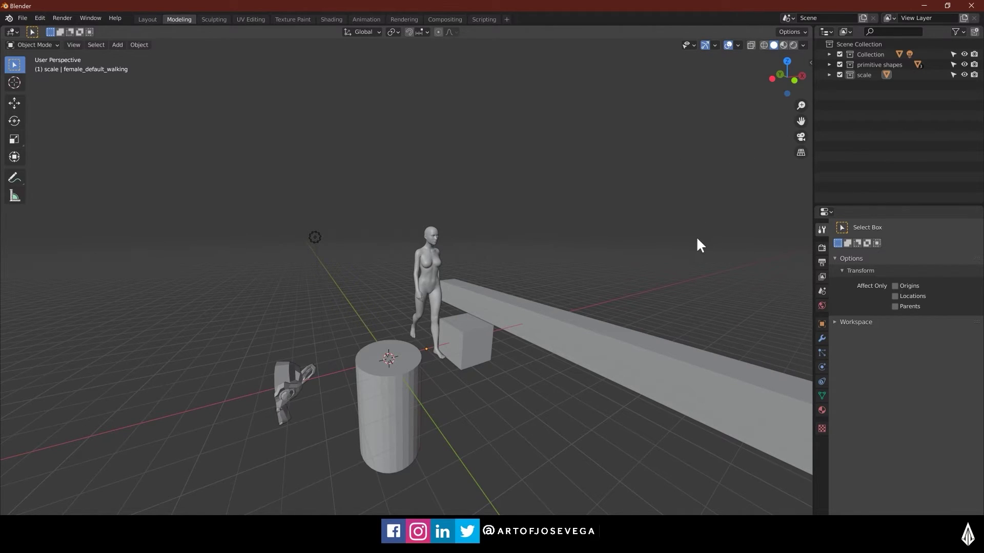
middle_drag(695, 236, 583, 229)
shift+middle_drag(421, 271, 410, 294)
scroll(528, 271, up, 3)
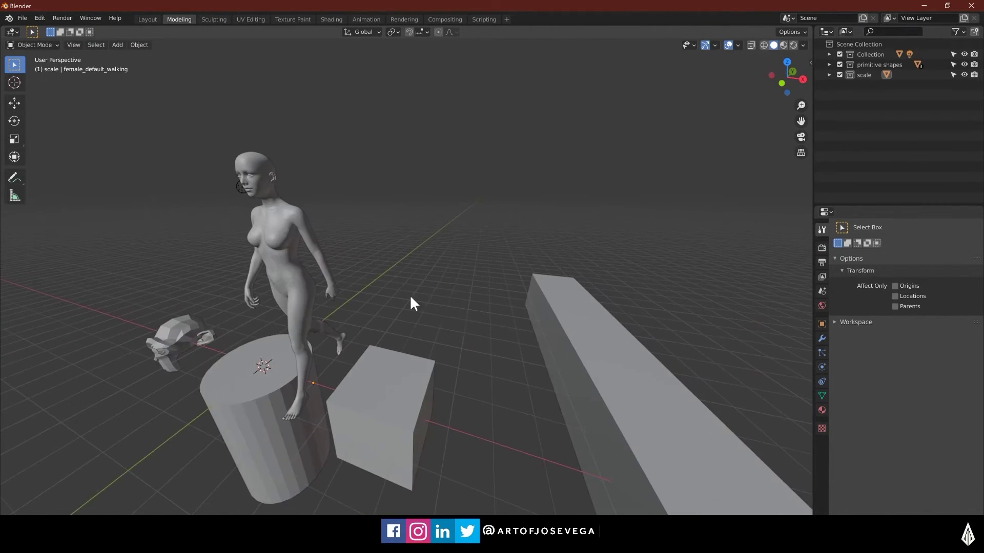
- Open the Preferences window and place it beside the female figure so the model stays uncovered
click(22, 19)
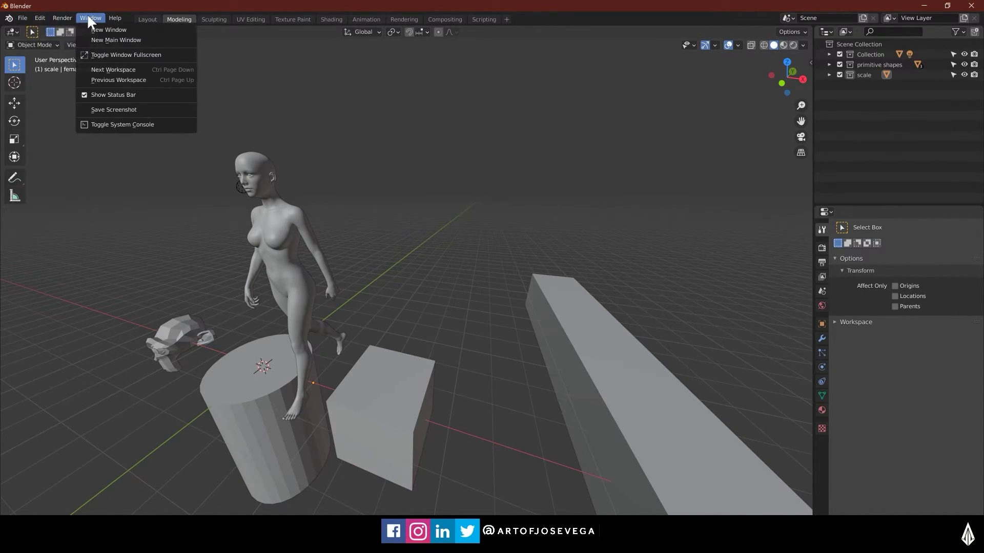
mouse_move(106, 18)
click(20, 19)
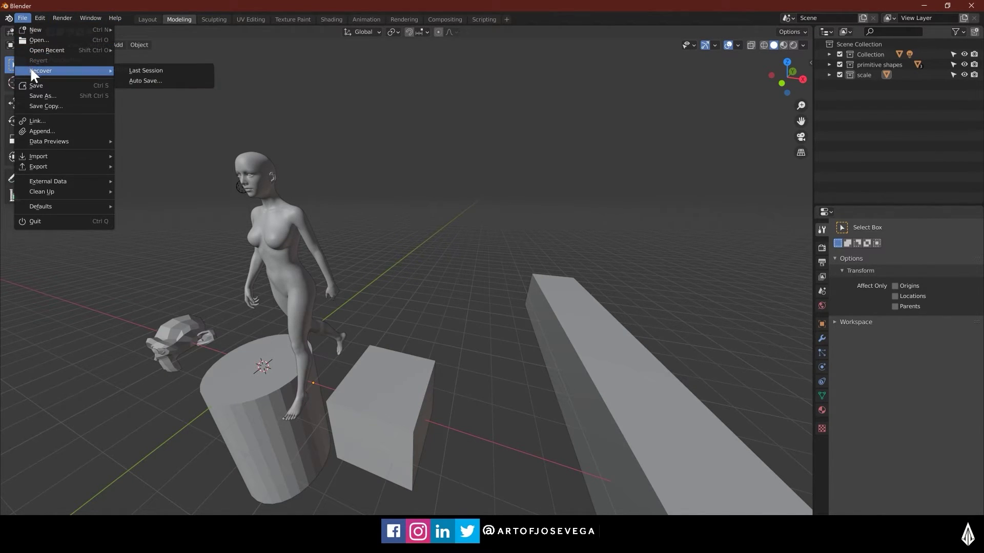
click(40, 19)
click(58, 163)
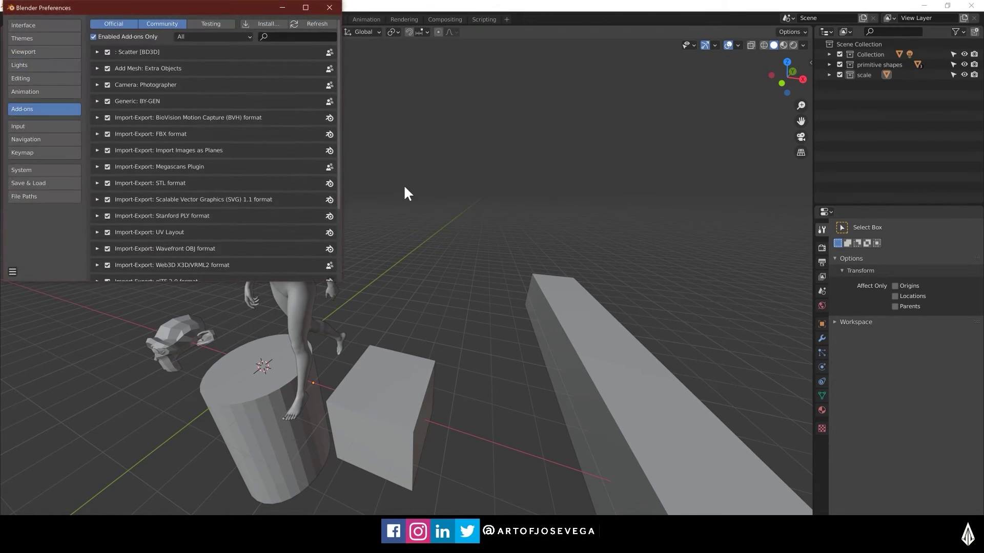
drag(190, 7, 665, 58)
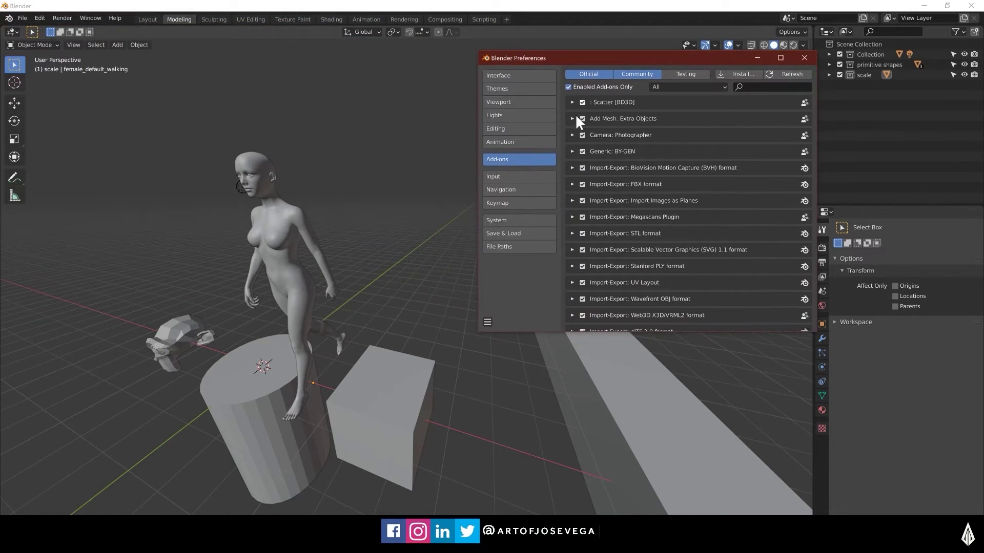
- Look through the Interface, Themes, Viewport, Lights, Input, Navigation and Keymap sections of the Preferences
click(500, 75)
click(511, 87)
click(498, 105)
click(500, 115)
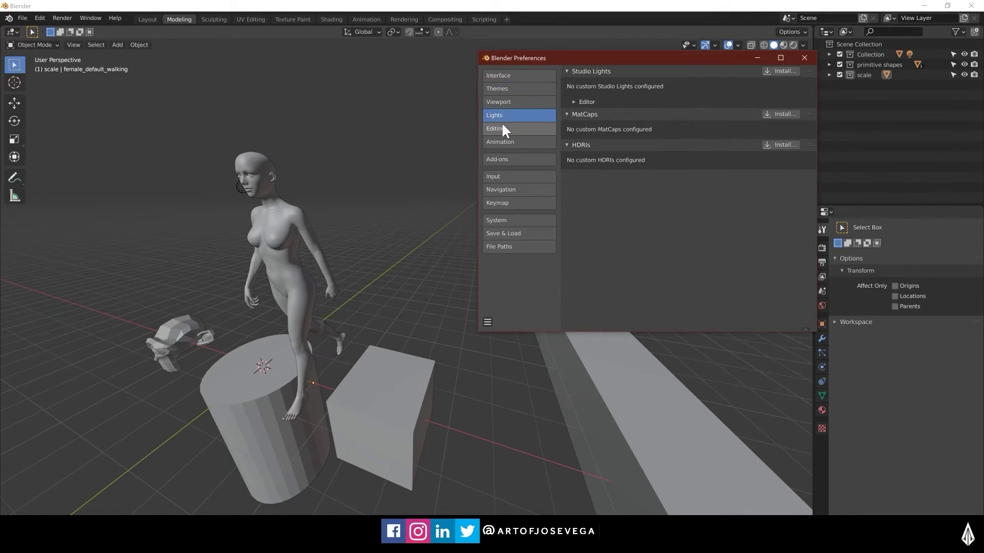
click(514, 177)
click(511, 187)
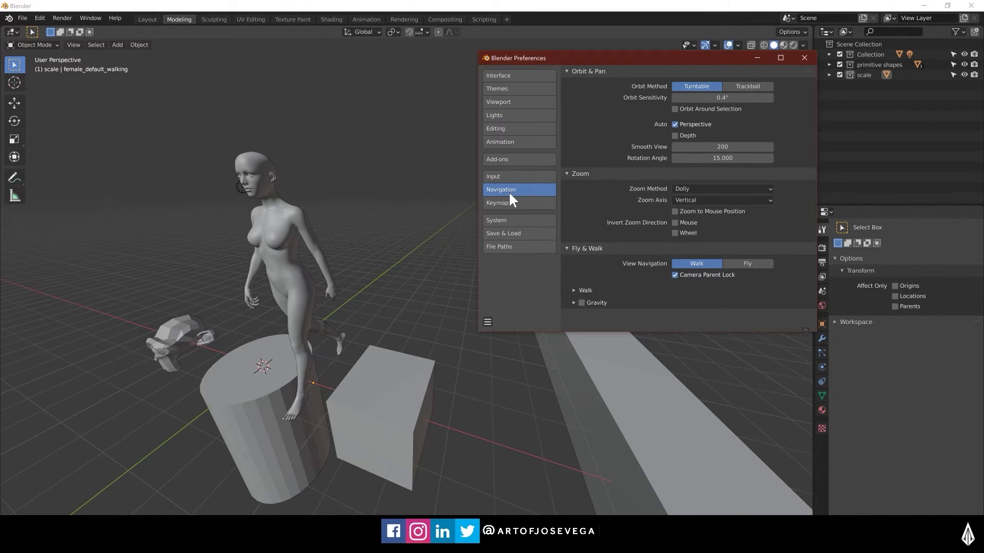
click(510, 201)
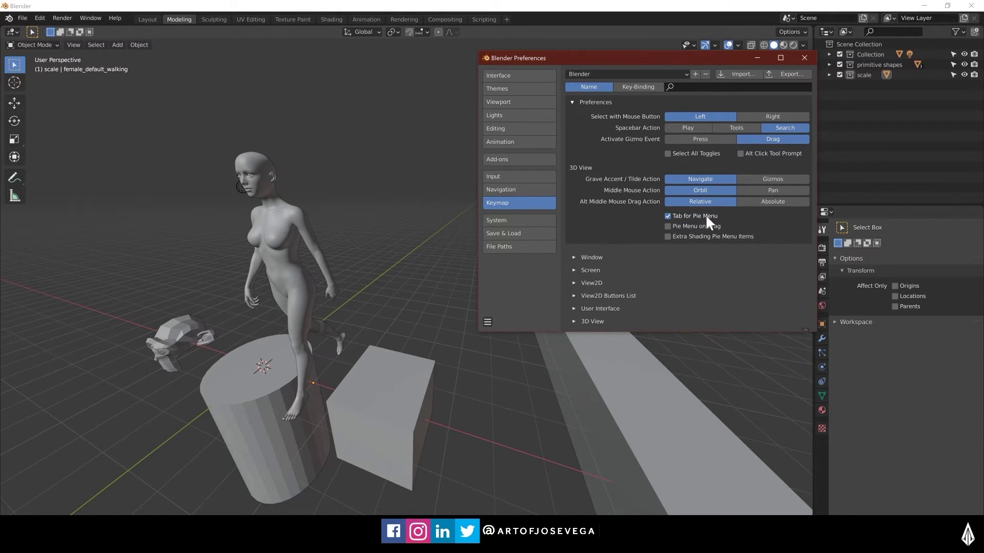
- Make sure the Tab for Pie Menu keymap option is enabled, close the Preferences and try the mode pie menu in the viewport
click(667, 214)
click(810, 57)
middle_drag(410, 252, 502, 272)
key(Tab)
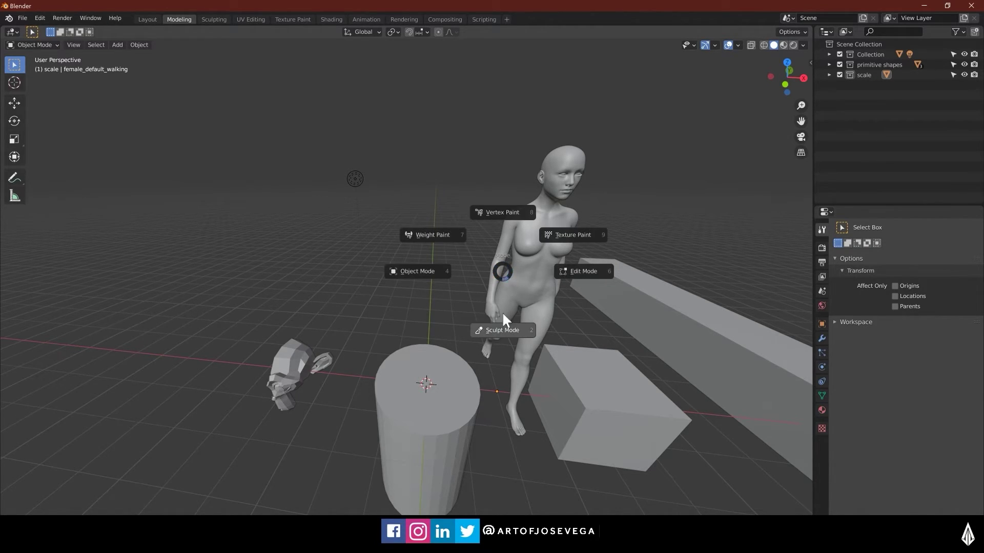
click(503, 273)
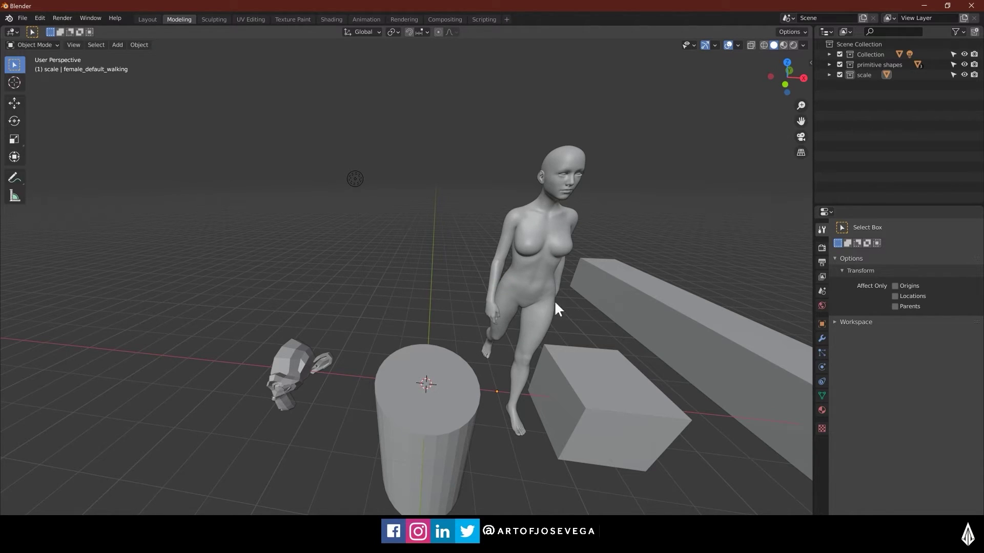
- Look over the list of interaction modes offered for the active object
click(54, 45)
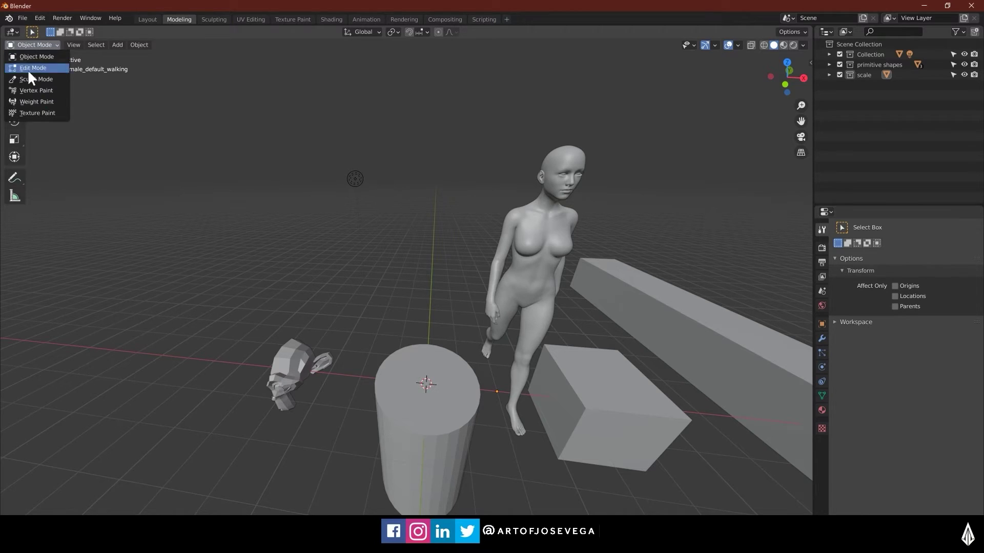
click(31, 46)
click(37, 44)
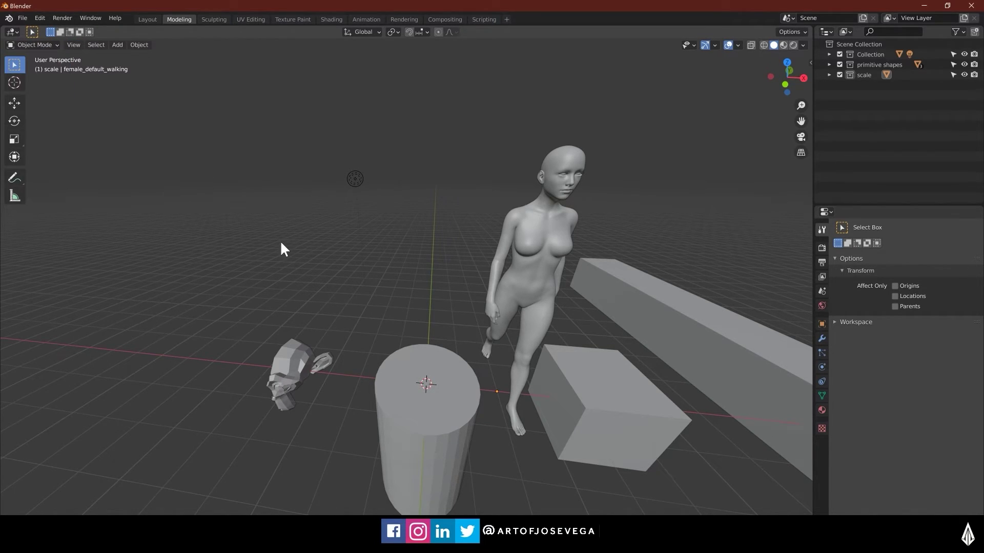
- Select the female figure and frame it from the front with its head and torso in view
click(548, 247)
middle_drag(548, 247, 460, 273)
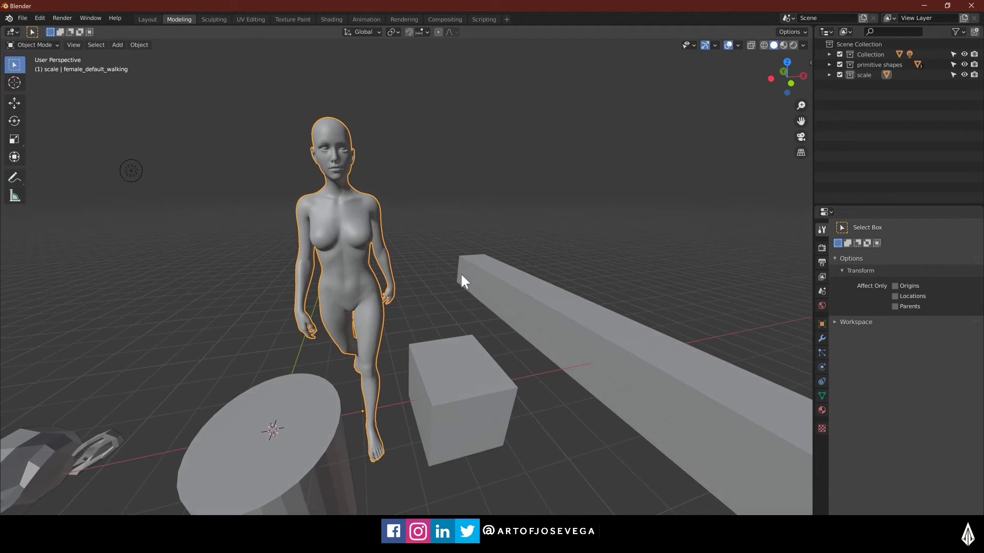
scroll(460, 273, up, 4)
middle_drag(343, 253, 403, 263)
scroll(402, 263, down, 5)
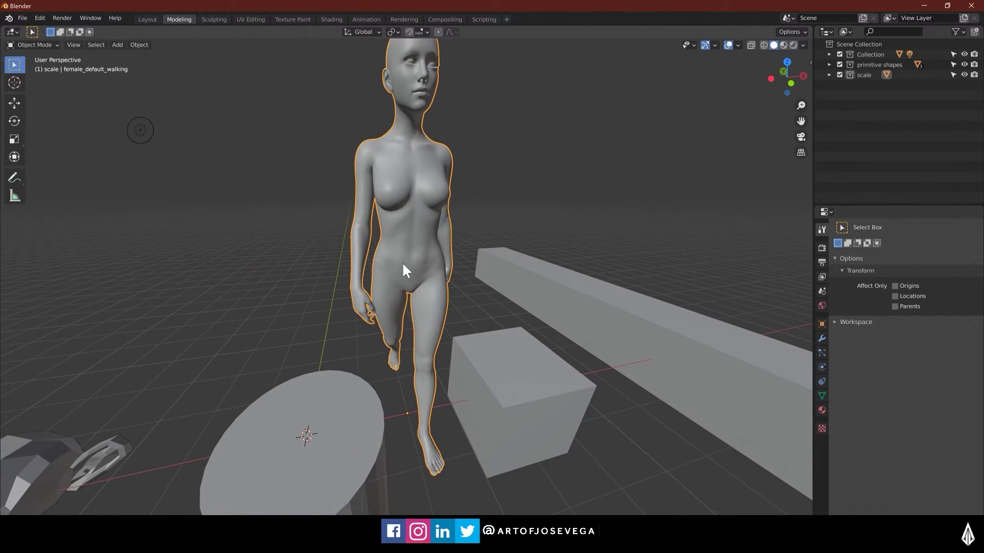
shift+middle_drag(438, 222, 437, 273)
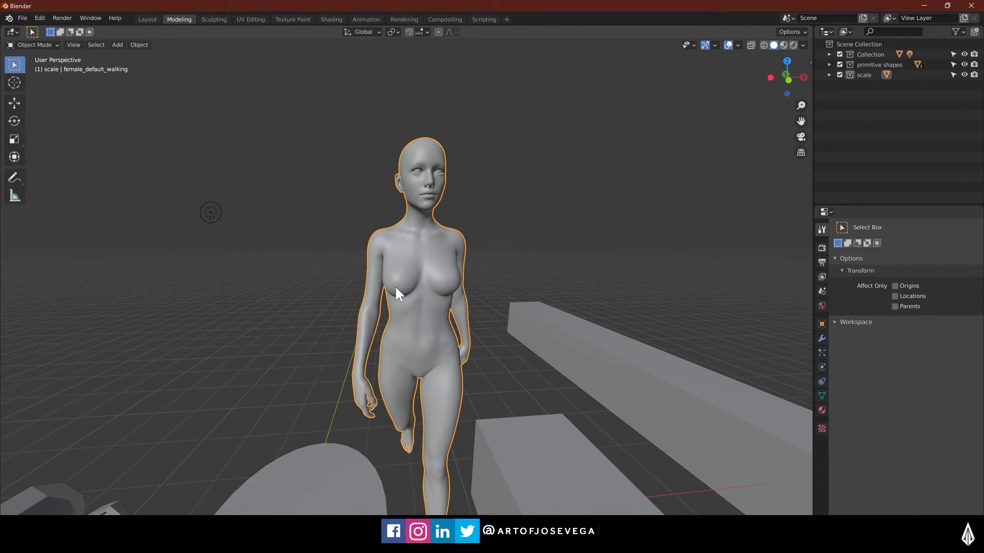
- Switch the female figure into Edit Mode through the mode pie menu and return it to Object Mode
key(ctrl+Tab)
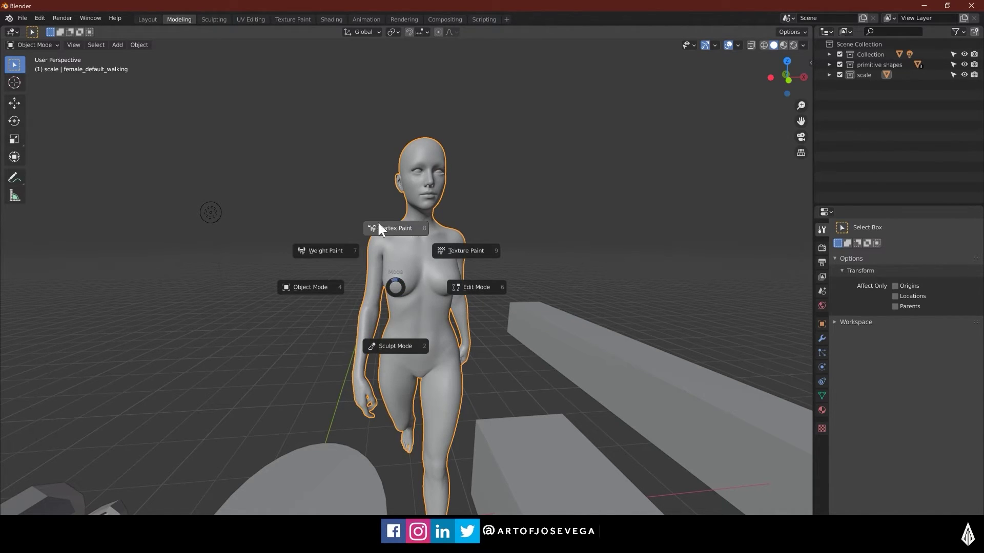
click(477, 290)
key(ctrl+Tab)
click(445, 275)
key(ctrl+Tab)
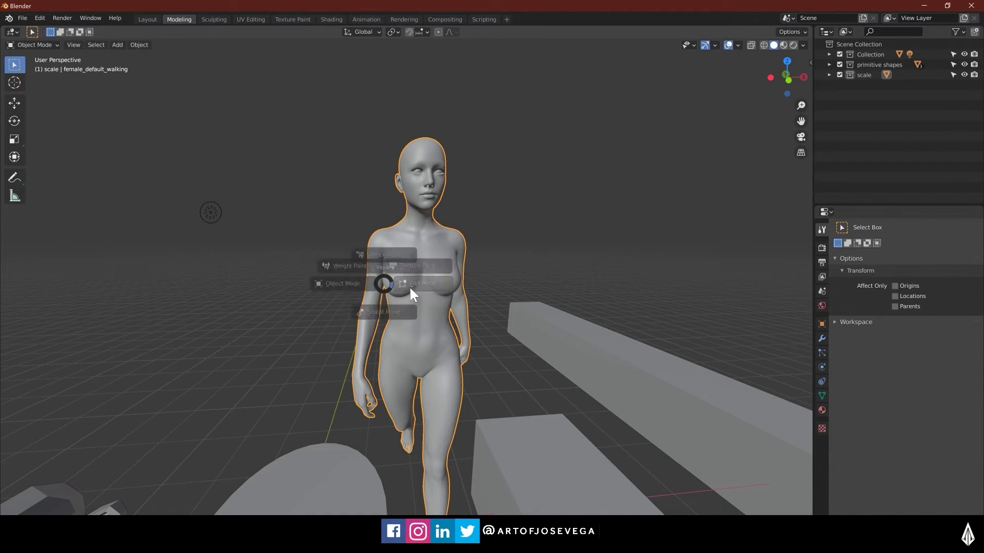
click(413, 286)
key(ctrl+Tab)
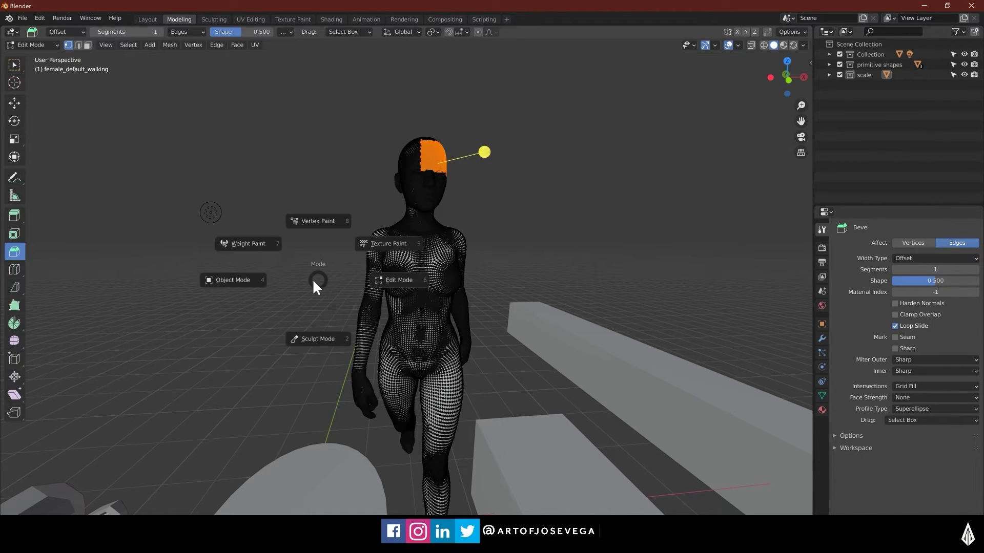
click(229, 280)
- Enter Edit Mode on the female figure, select a patch of vertices on its shoulder and try to move them
key(ctrl+Tab)
click(495, 281)
scroll(438, 266, up, 1)
shift+middle_drag(438, 265, 460, 300)
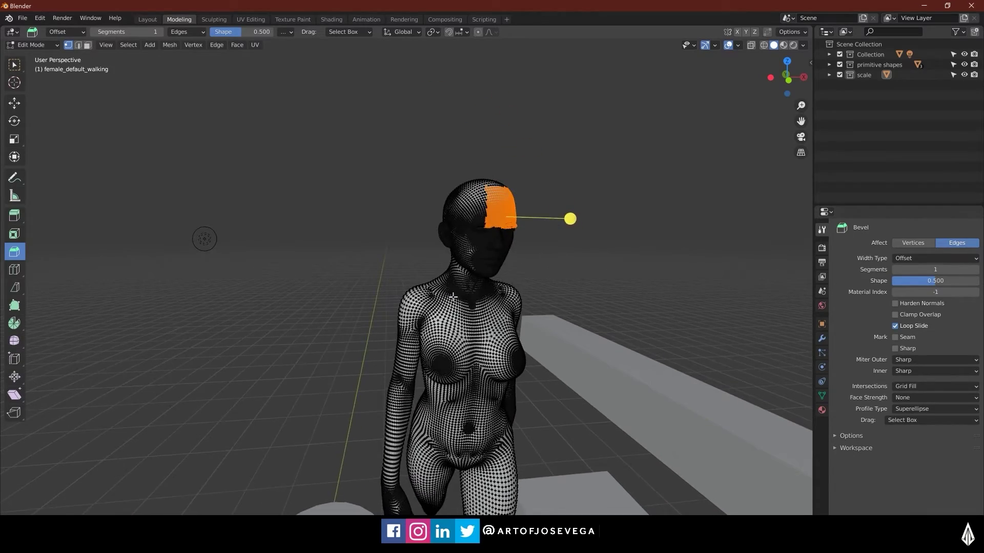
scroll(459, 300, up, 1)
drag(397, 277, 435, 317)
key(g)
right_click(391, 281)
- Activate the Select Box tool and bring the female figure back to Object Mode
middle_drag(498, 313, 488, 264)
click(17, 67)
scroll(491, 284, down, 6)
scroll(505, 274, up, 6)
scroll(505, 274, down, 4)
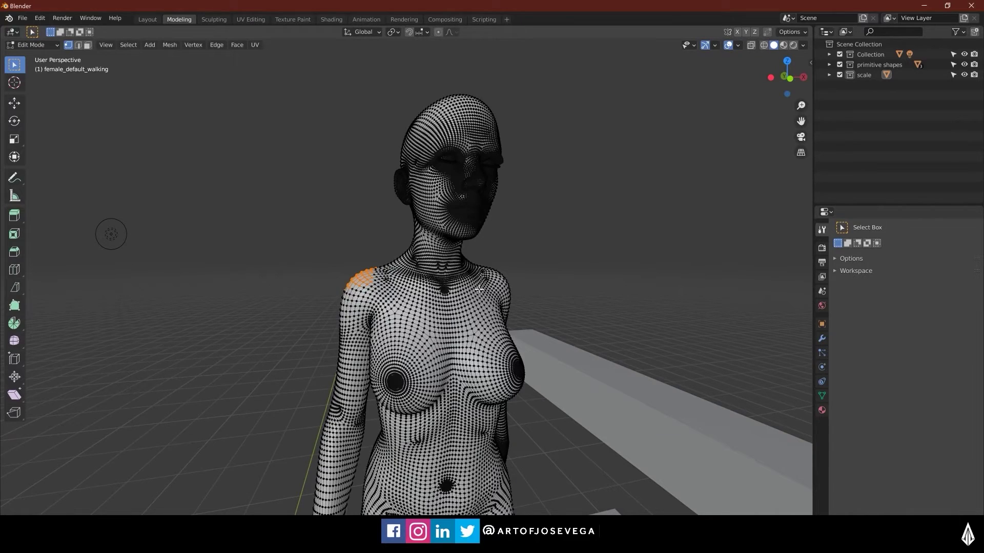
key(ctrl+Tab)
click(385, 287)
- Switch the female figure into Texture Paint mode and back to Object Mode
scroll(533, 294, down, 6)
mouse_move(534, 294)
middle_down()
mouse_move(421, 301)
mouse_move(376, 352)
mouse_move(427, 272)
mouse_move(472, 262)
mouse_move(417, 247)
mouse_move(435, 271)
middle_up()
scroll(421, 301, down, 3)
scroll(434, 269, up, 4)
scroll(434, 271, up, 3)
key(ctrl+Tab)
click(435, 226)
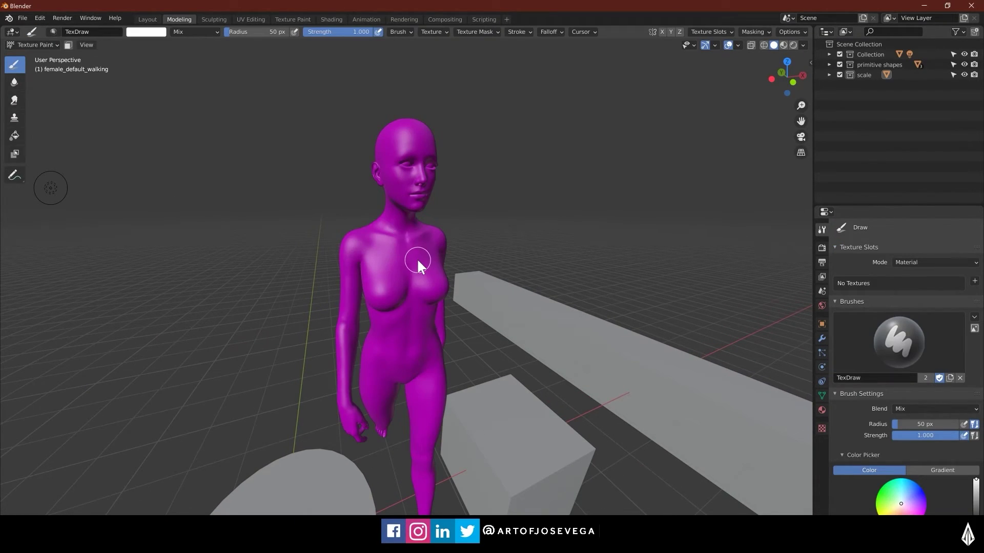
key(ctrl+Tab)
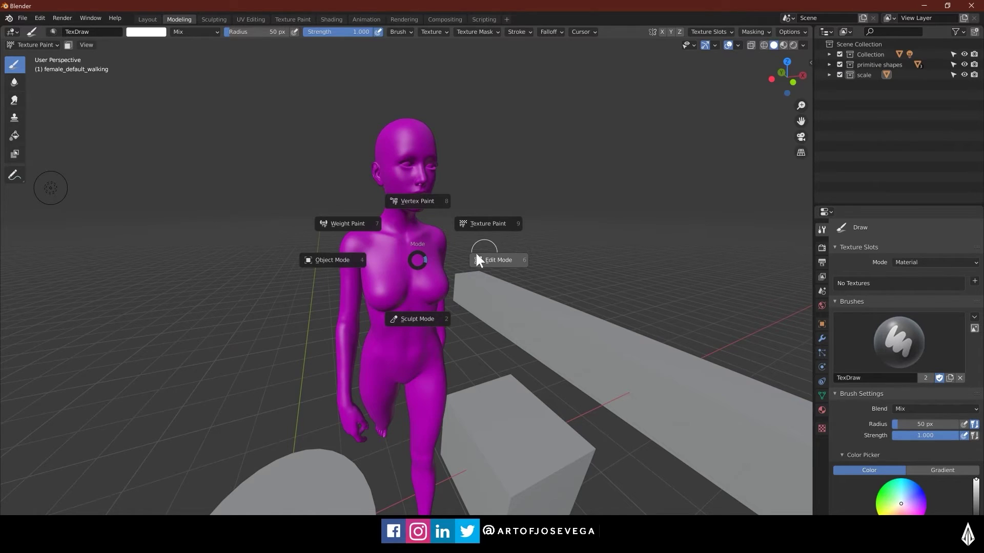
click(312, 259)
- Practise changing modes once more with the mode pie menu, ending in Object Mode
key(ctrl+Tab)
click(595, 285)
key(ctrl+Tab)
click(389, 282)
middle_drag(389, 282, 461, 254)
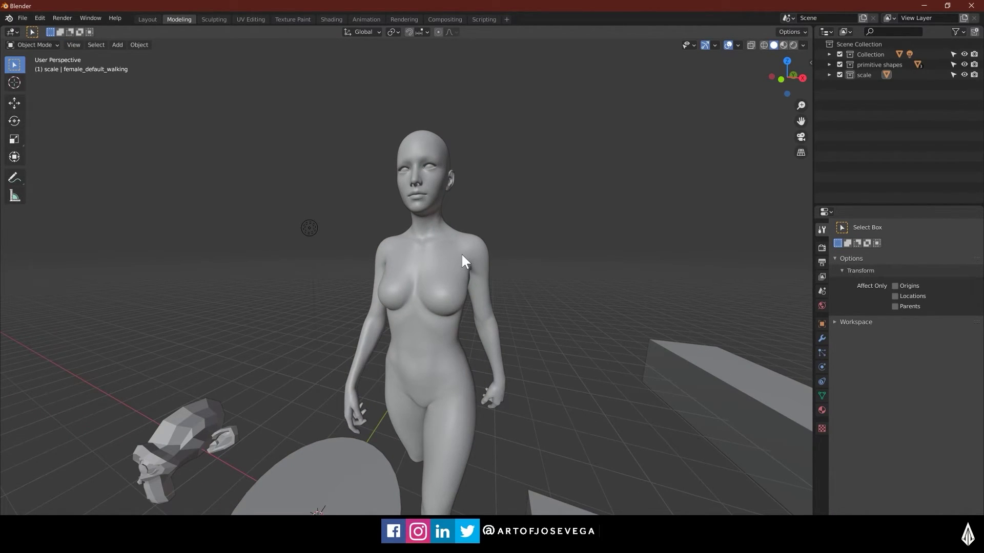
scroll(454, 257, down, 6)
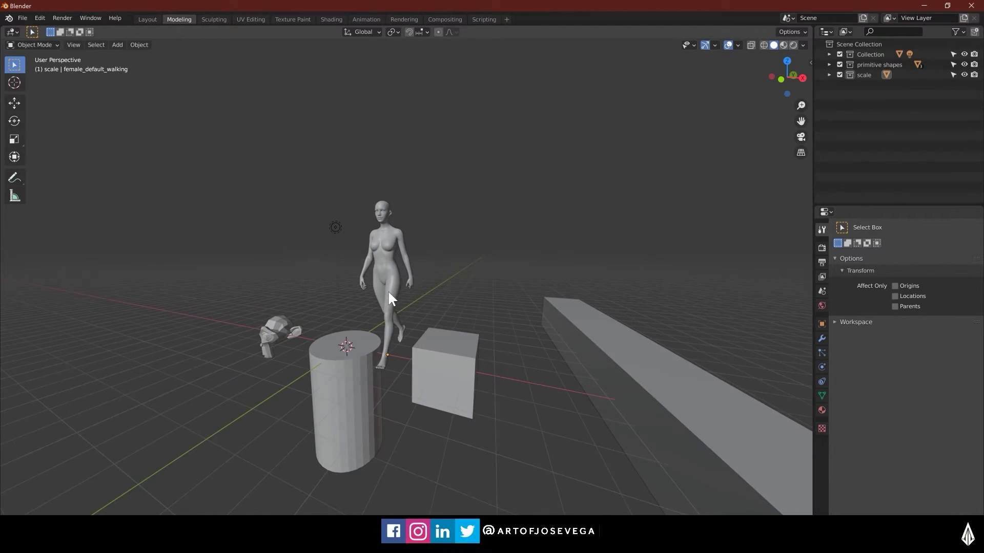
scroll(389, 290, up, 8)
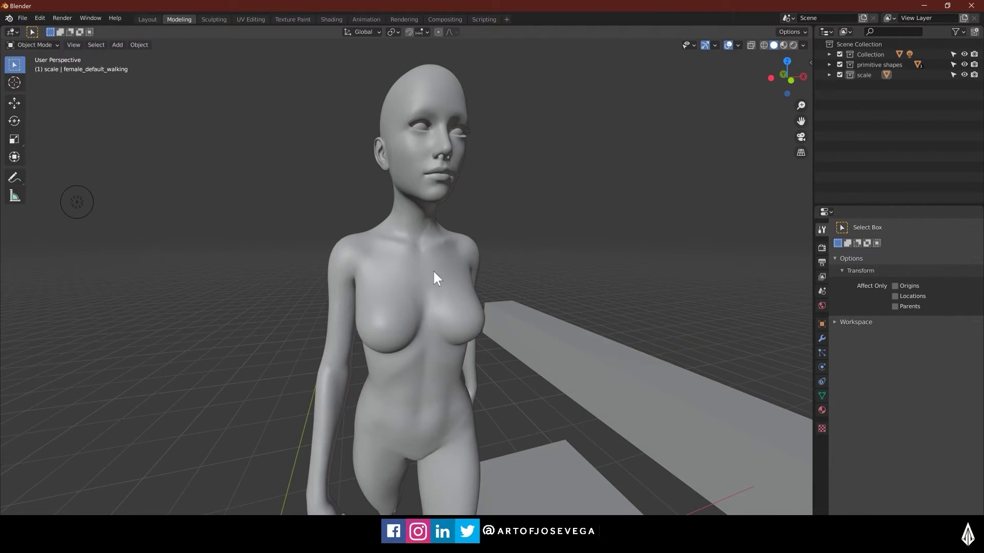
scroll(432, 270, down, 7)
middle_drag(459, 258, 496, 325)
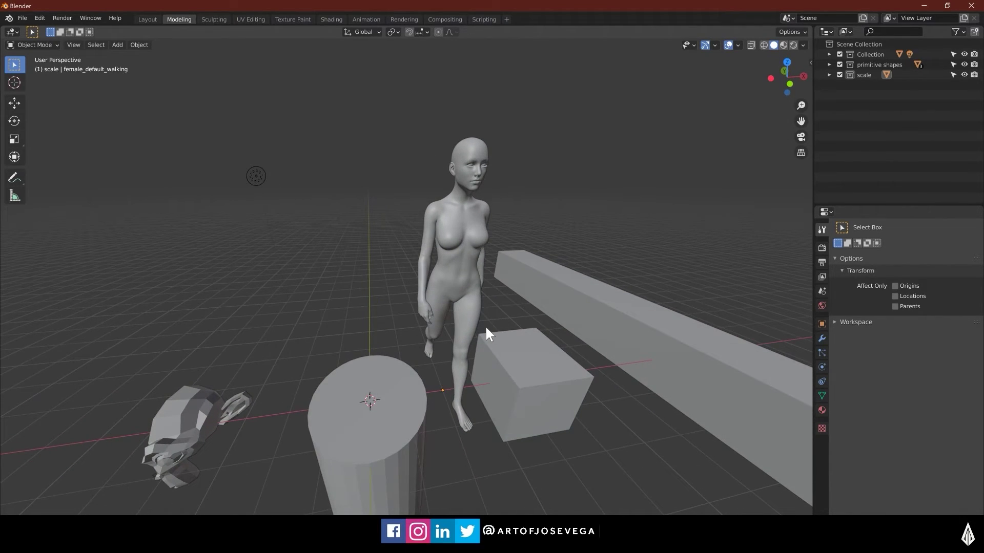
middle_drag(516, 249, 417, 255)
scroll(416, 254, up, 3)
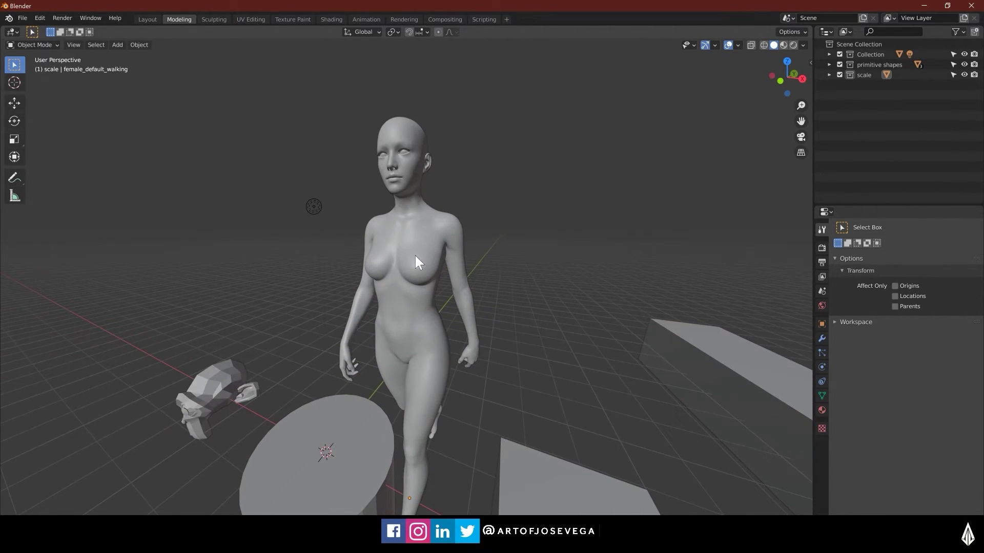
- Enable the Move, Rotate and Scale object gizmos for the viewport and select the female figure
click(715, 46)
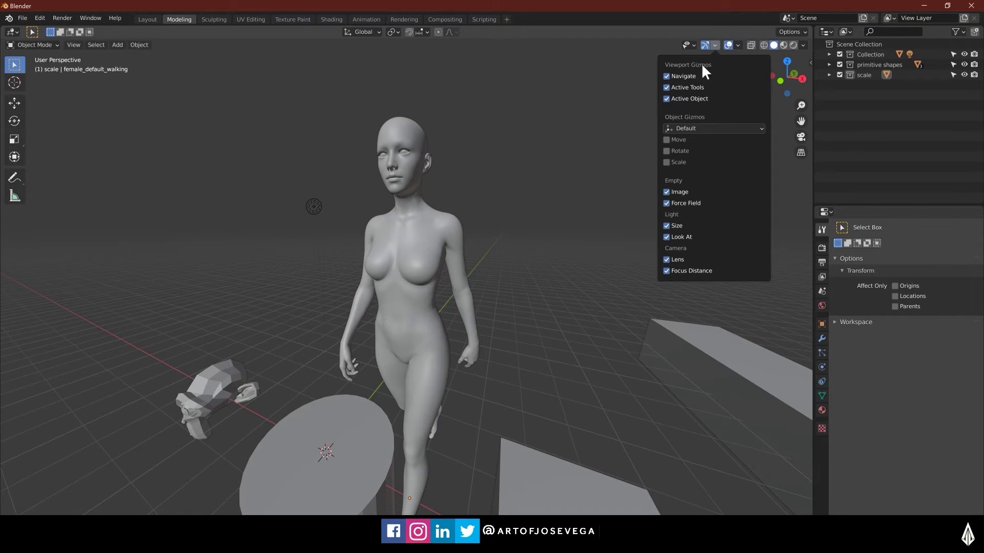
click(667, 137)
click(667, 148)
click(667, 161)
click(424, 268)
middle_drag(423, 267, 450, 287)
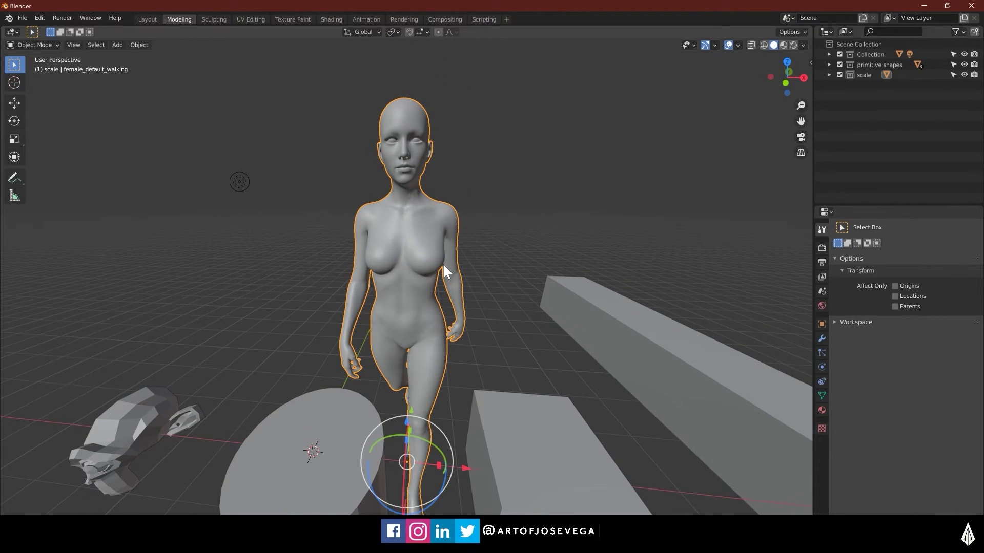
scroll(485, 285, down, 3)
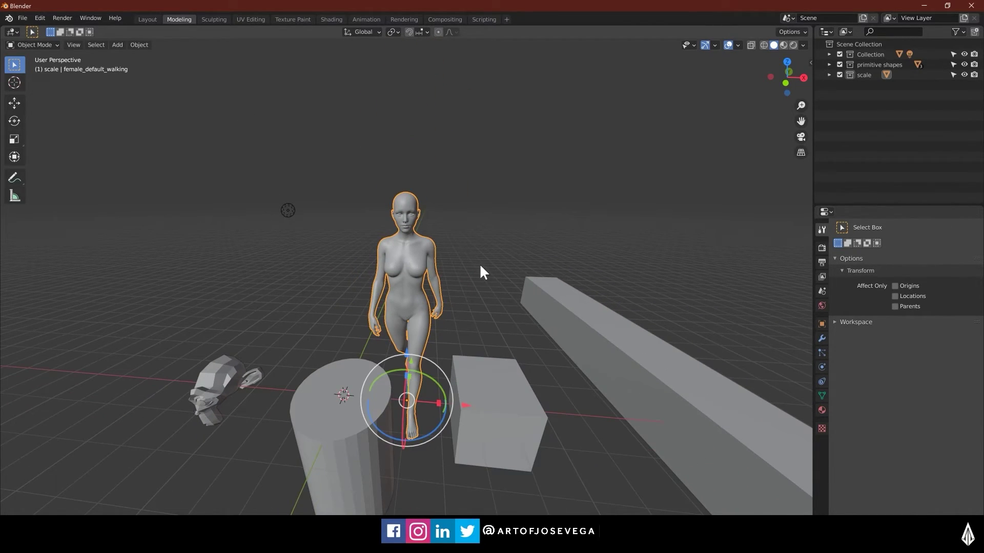
- Delete the monkey head, cylinder, female figure, cube and long block from the scene together
click(484, 314)
scroll(450, 336, down, 2)
shift+middle_drag(393, 367, 425, 327)
drag(260, 246, 712, 396)
key(x)
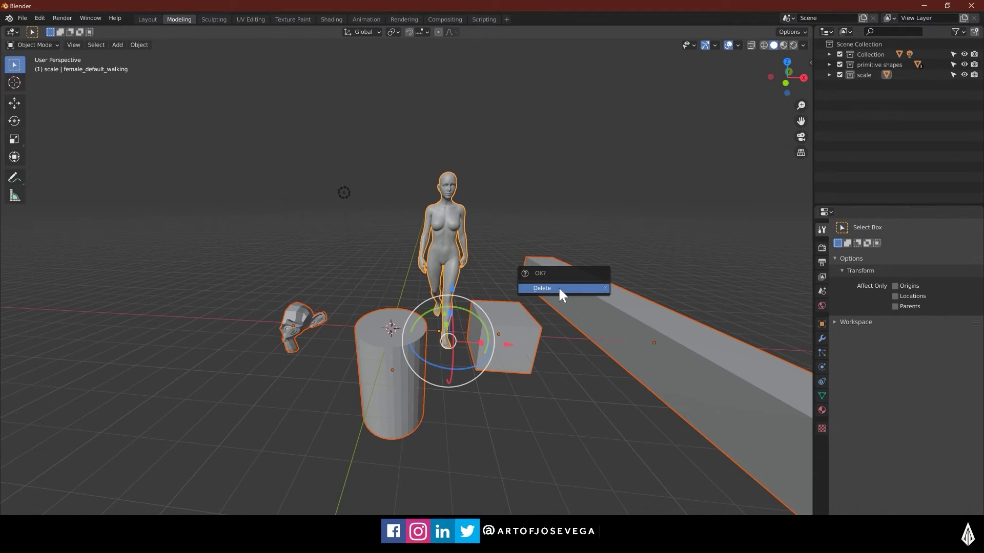
key(Escape)
key(x)
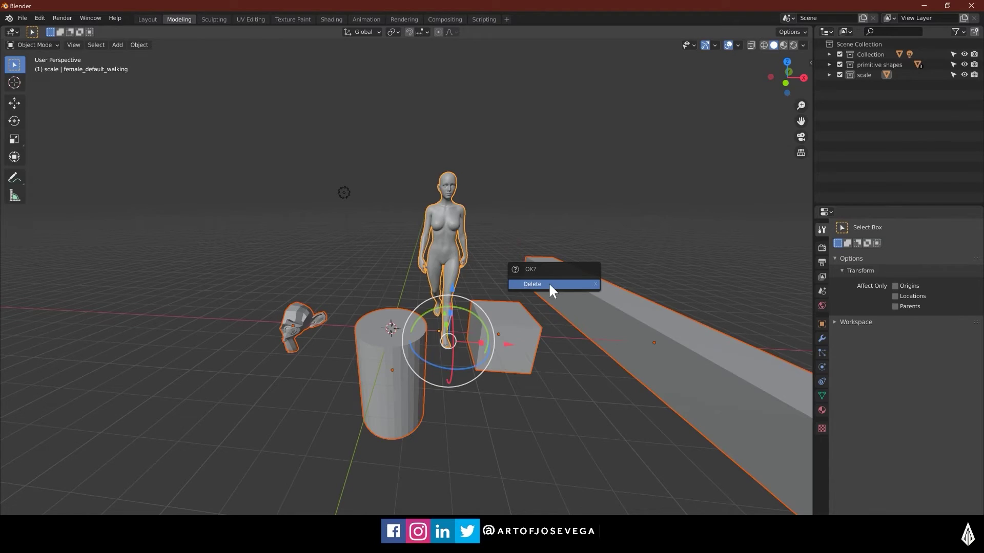
click(548, 282)
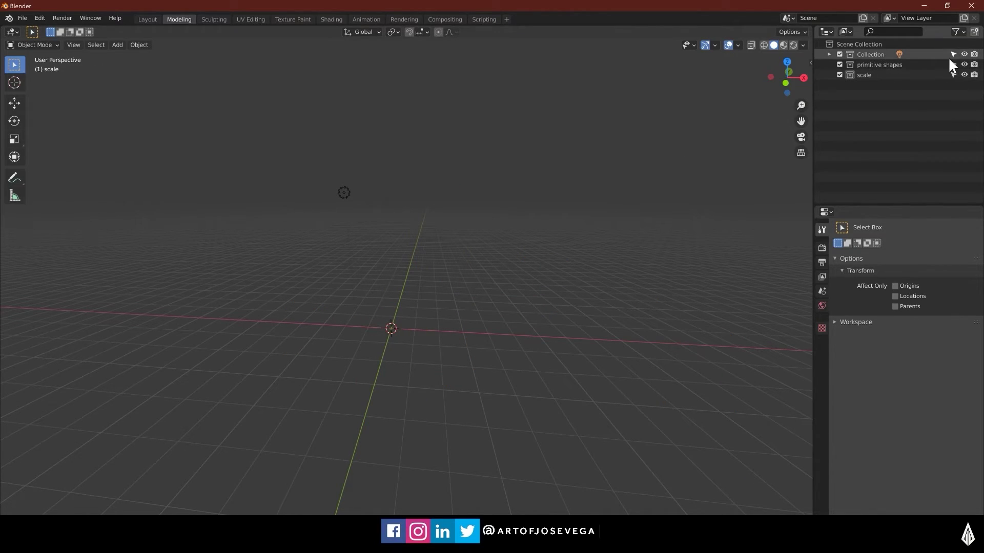
- Expand the Collection in the outliner and delete the remaining point light
click(829, 54)
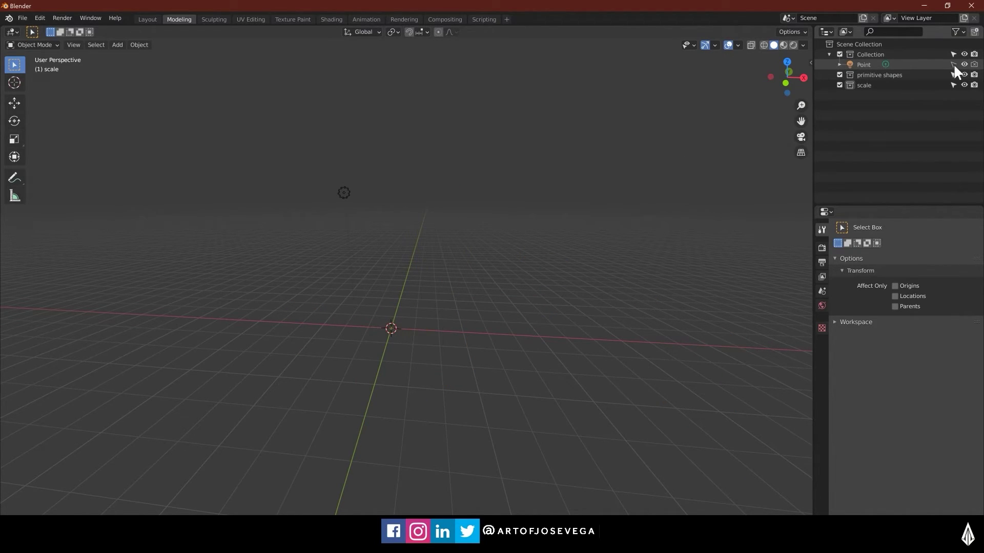
click(346, 189)
key(x)
click(347, 190)
middle_drag(348, 193, 521, 277)
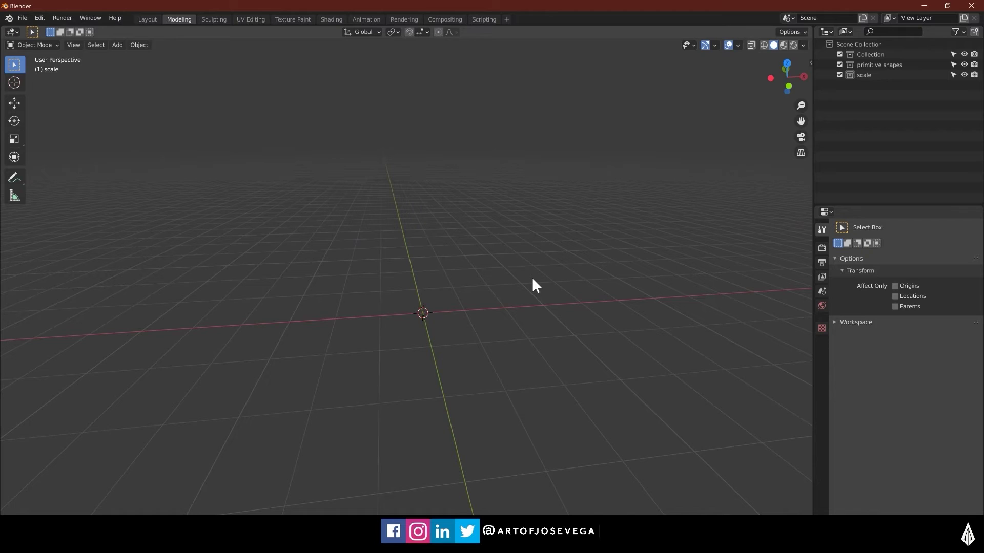
- Add a cube mesh at the world origin and leave it selected with its gizmos in view
key(shift+a)
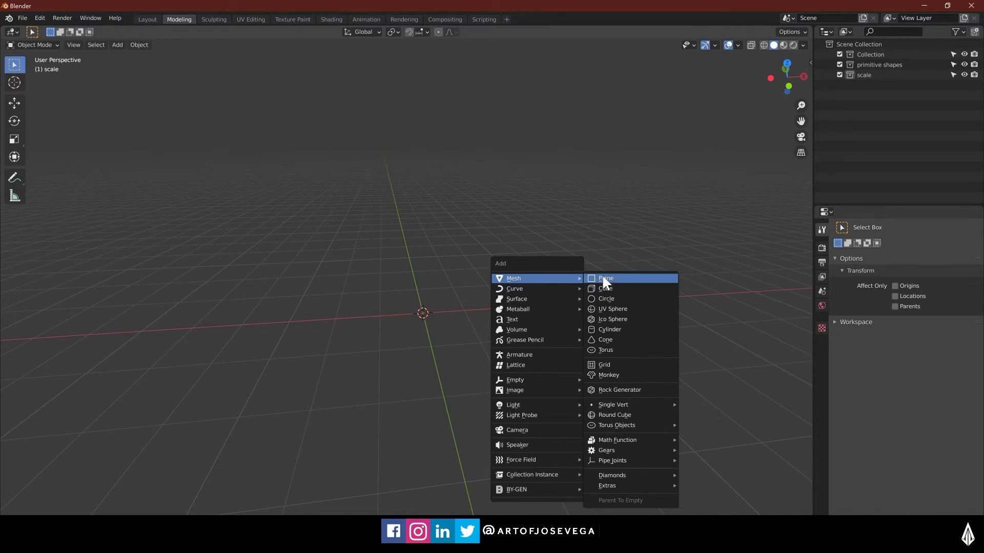
click(604, 288)
click(566, 188)
middle_drag(455, 245, 420, 282)
click(419, 284)
middle_drag(505, 288, 445, 290)
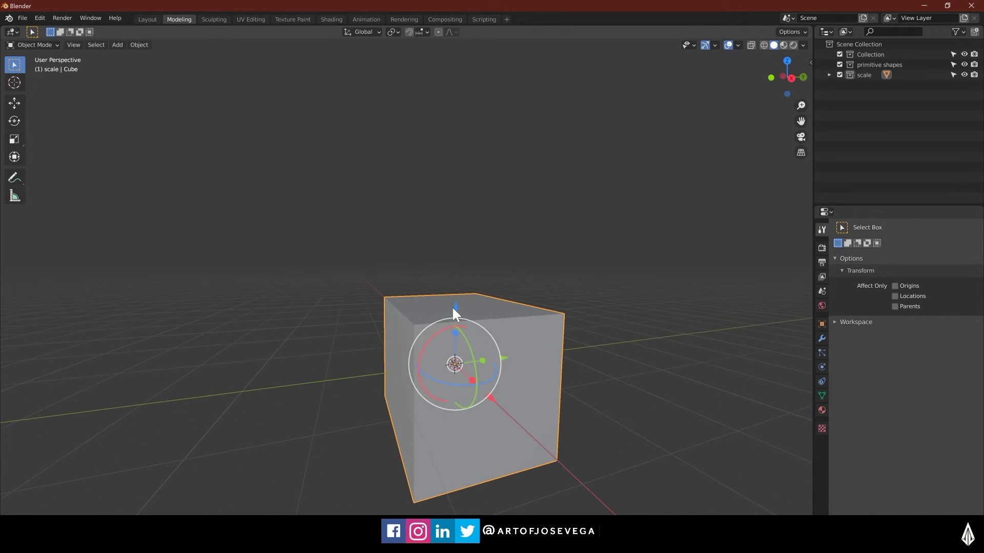
- Try the cube's gizmos by moving it up along Z, rotating it and scaling it along X, undoing each change
drag(454, 306, 458, 243)
key(ctrl+z)
mouse_move(464, 337)
mouse_down()
mouse_move(468, 352)
mouse_move(472, 343)
mouse_up()
key(ctrl+z)
drag(473, 380, 477, 384)
key(ctrl+z)
- Try to move the cube freely with the Move command and cancel it
middle_drag(464, 297, 515, 356)
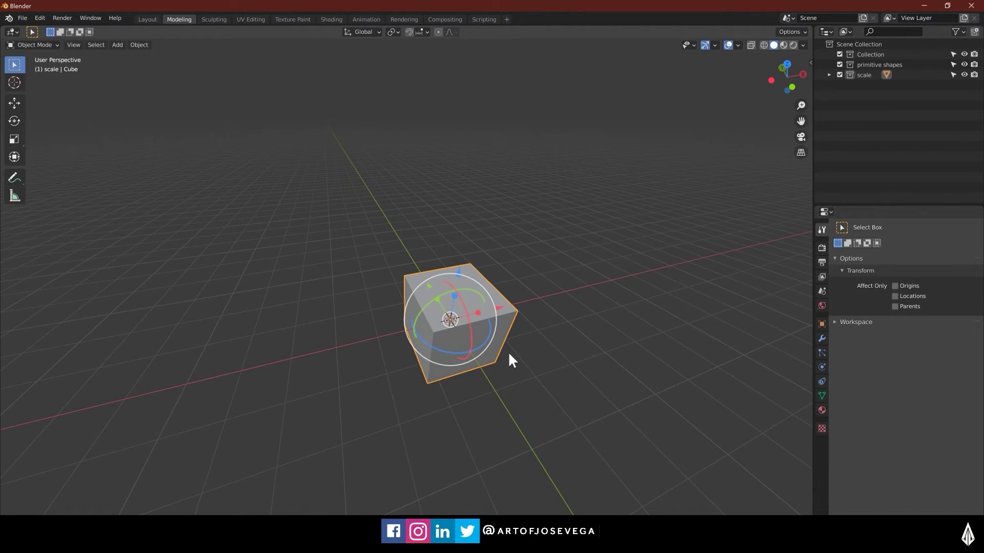
key(g)
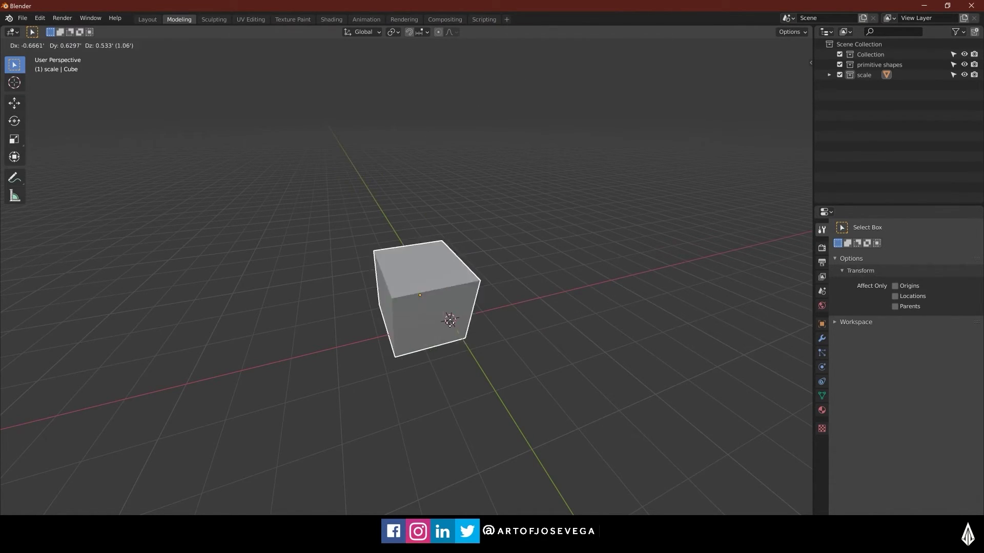
right_click(504, 305)
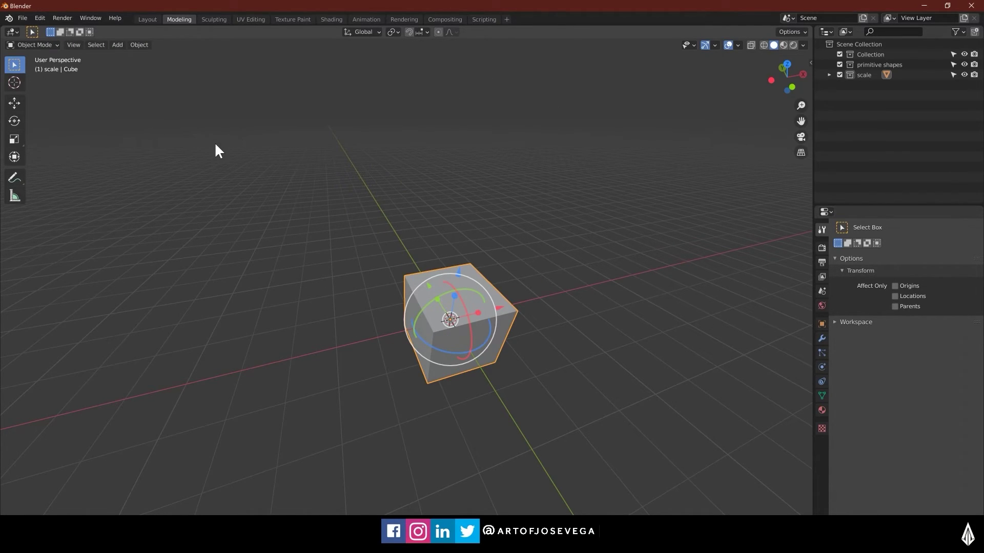
- Try the free Move, Rotate and Scale commands on the cube, cancelling each transform
key(g)
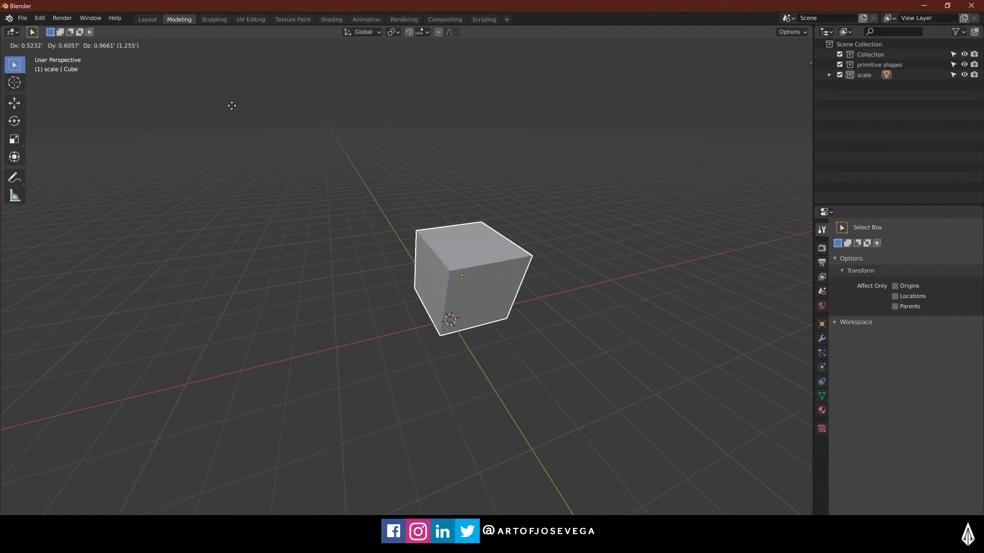
right_click(344, 243)
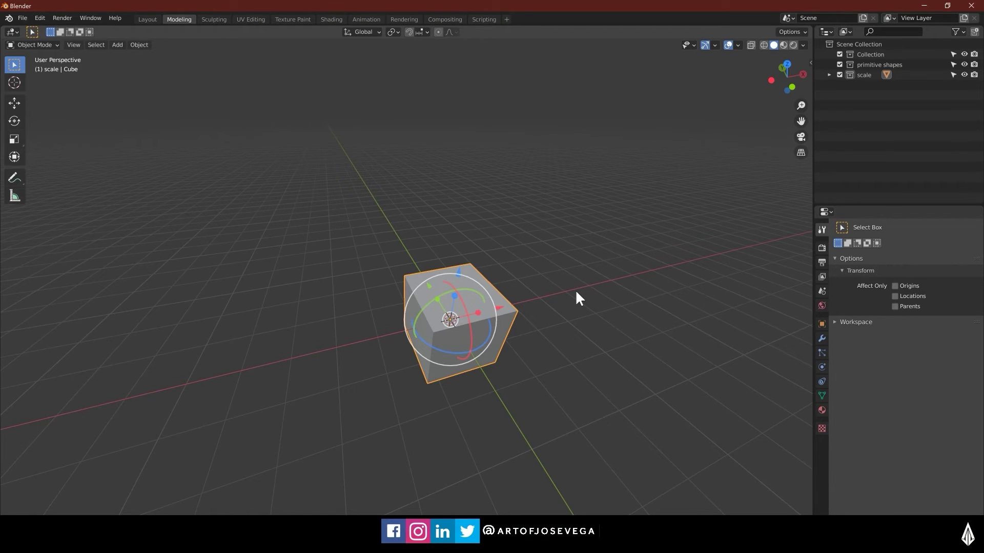
key(r)
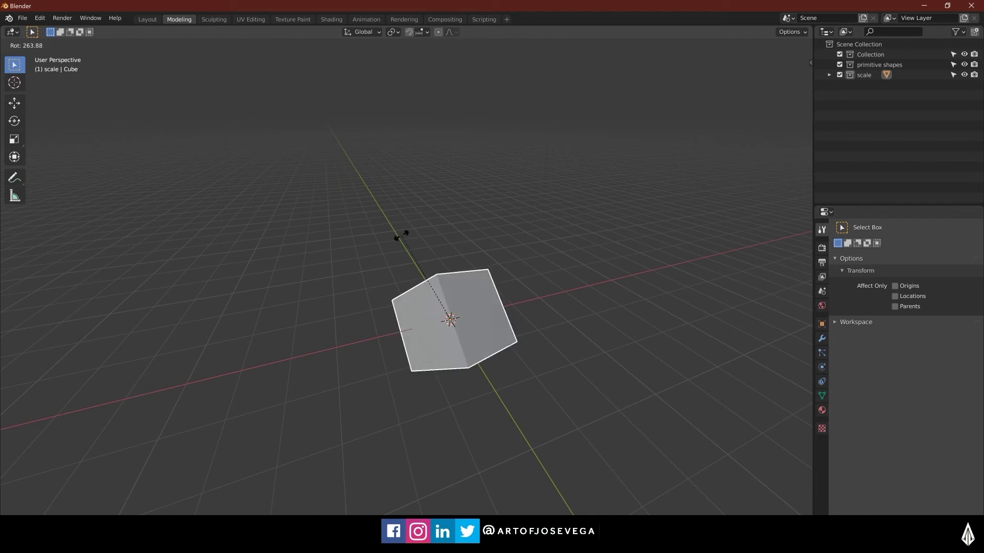
right_click(394, 358)
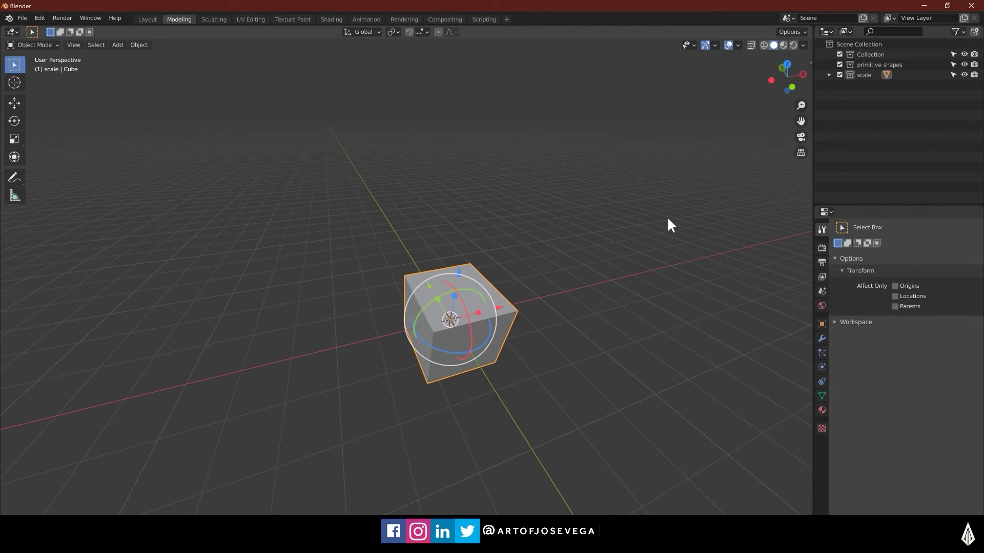
key(s)
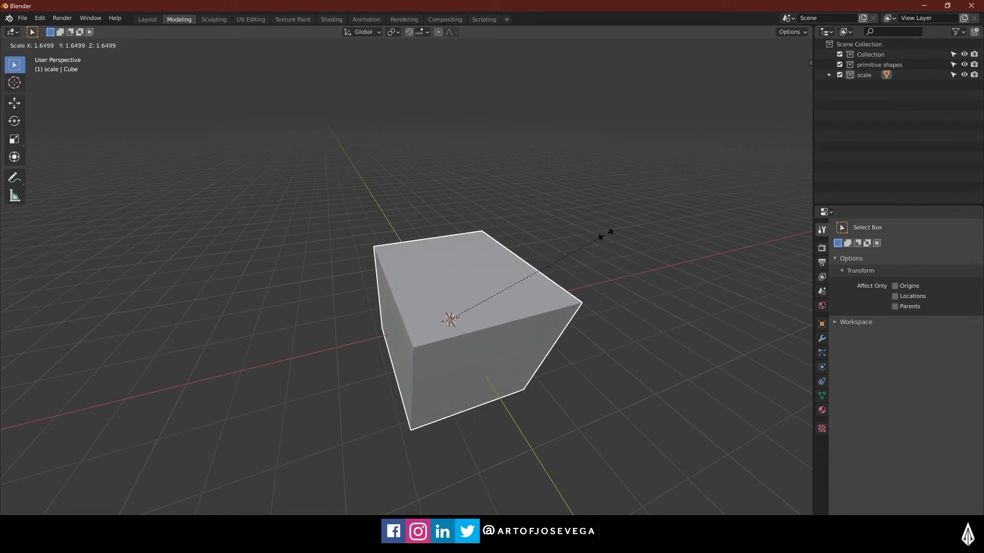
right_click(542, 269)
- Turn off the Move, Rotate and Scale object gizmos in the viewport gizmo settings
middle_drag(553, 292, 513, 285)
click(737, 46)
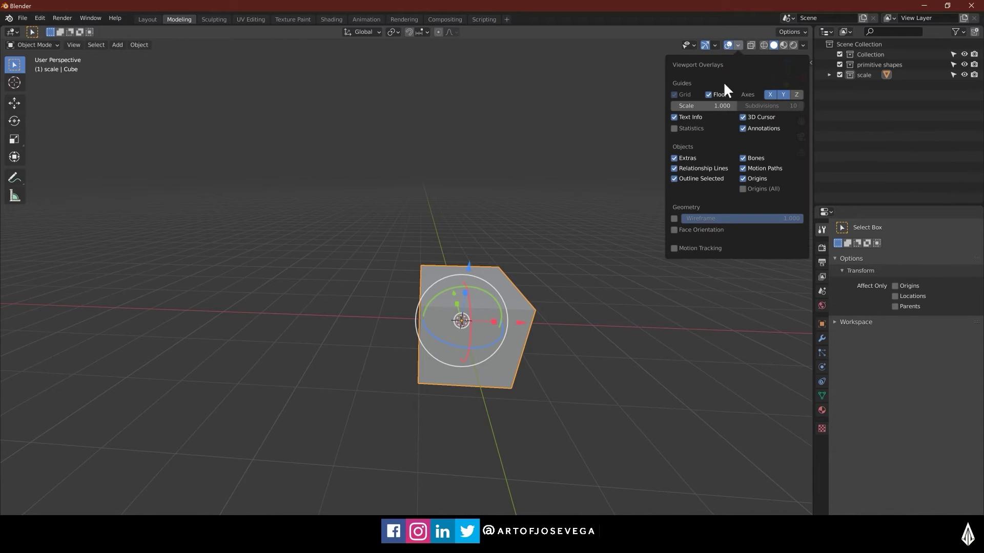
click(715, 45)
click(666, 140)
click(666, 152)
click(667, 162)
- Try moving the cube freely away from the world origin without an axis constraint, inspect its placement, and undo the move
middle_drag(553, 205, 384, 330)
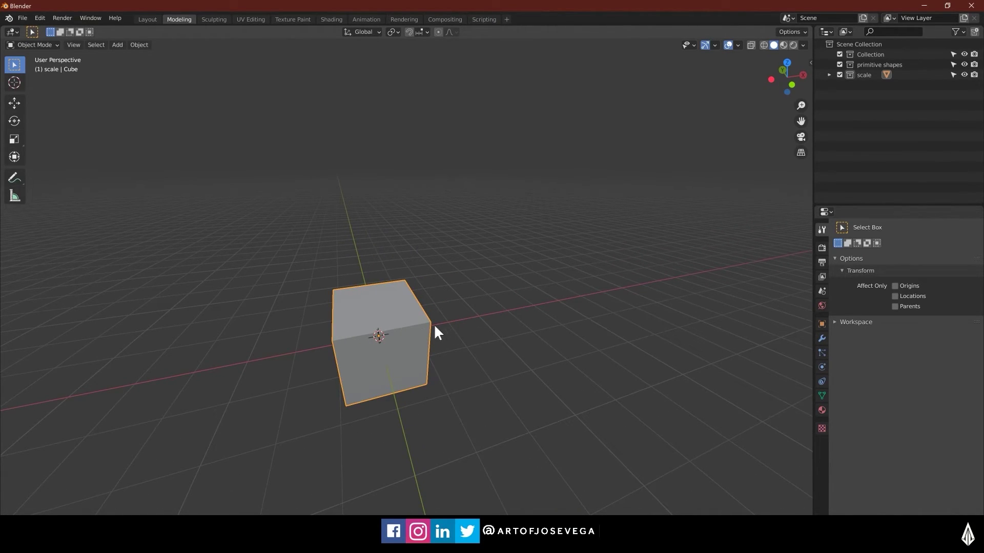
key(g)
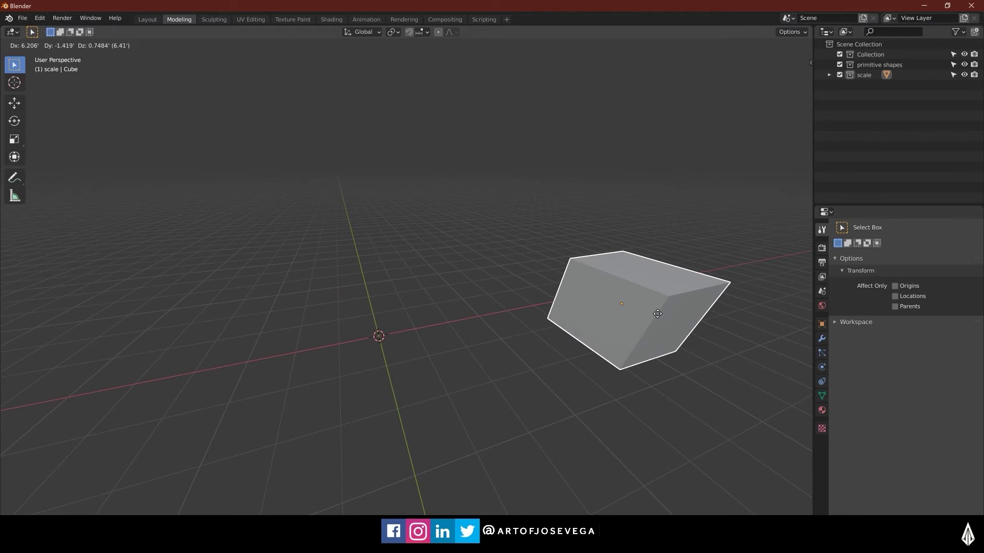
click(656, 312)
middle_drag(529, 313, 643, 354)
shift+middle_drag(621, 303, 711, 371)
middle_drag(661, 356, 382, 354)
key(ctrl+z)
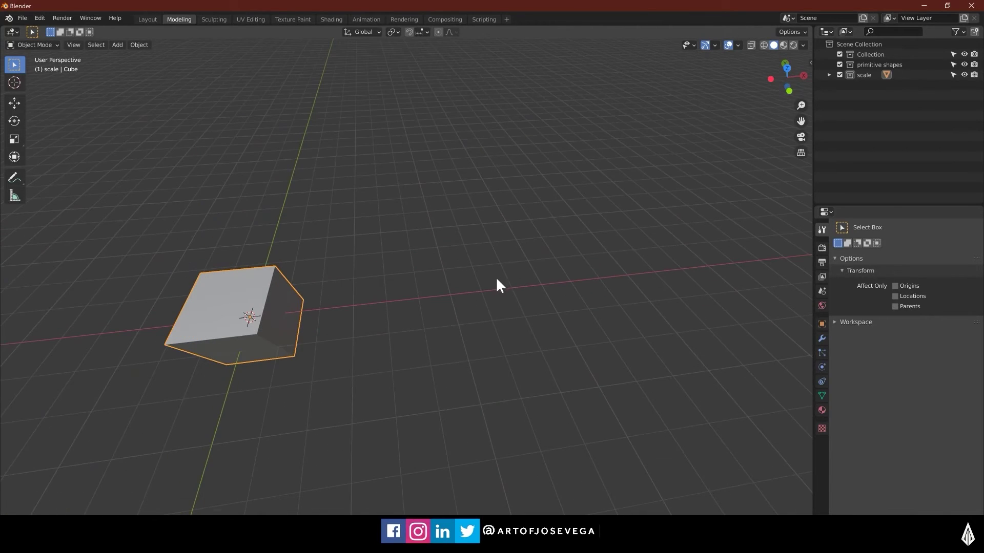
- Try another free move of the cube from a steeper viewing angle, frame the cube, and undo the move
middle_drag(379, 316, 409, 332)
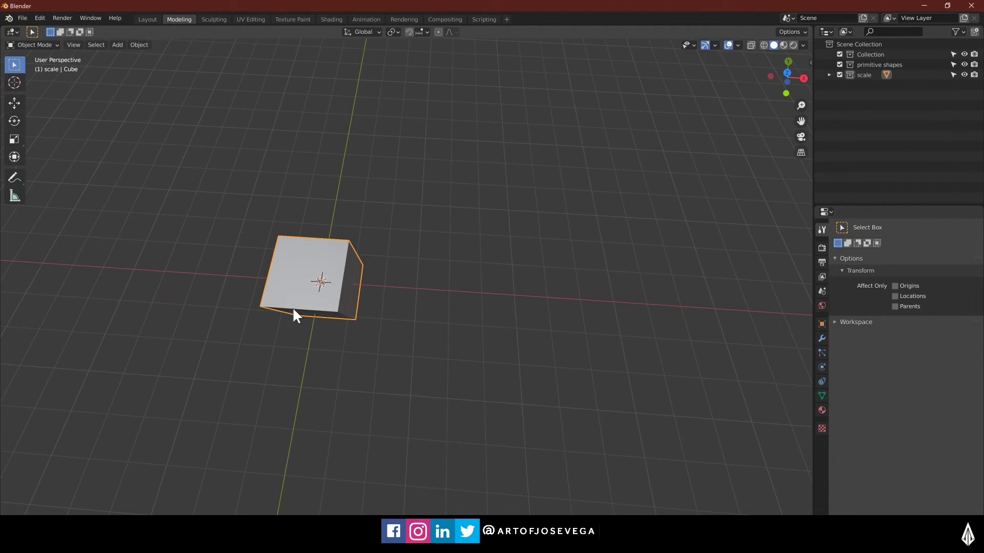
key(g)
click(624, 323)
middle_drag(624, 324, 646, 326)
key(KP_Decimal)
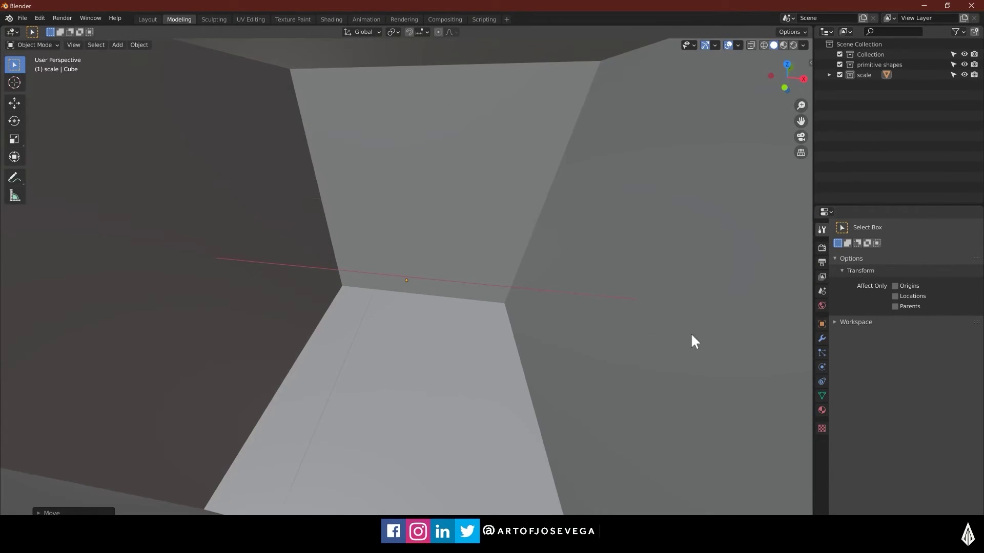
scroll(691, 334, down, 8)
key(ctrl+z)
shift+middle_drag(200, 253, 476, 282)
shift+middle_drag(308, 295, 520, 322)
scroll(528, 294, up, 3)
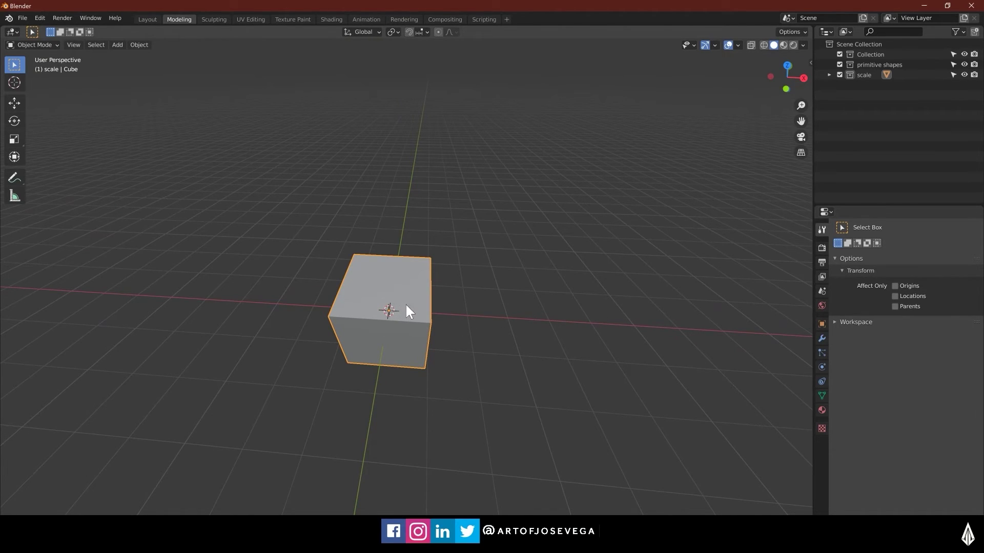
- Move the cube away from the origin in the positive direction along the global X axis
middle_drag(653, 357, 481, 335)
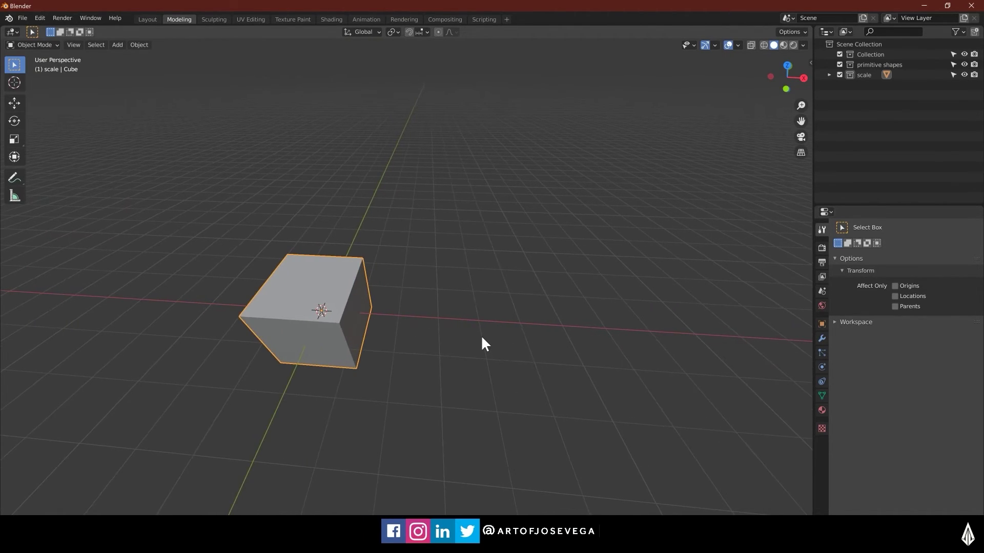
key(g)
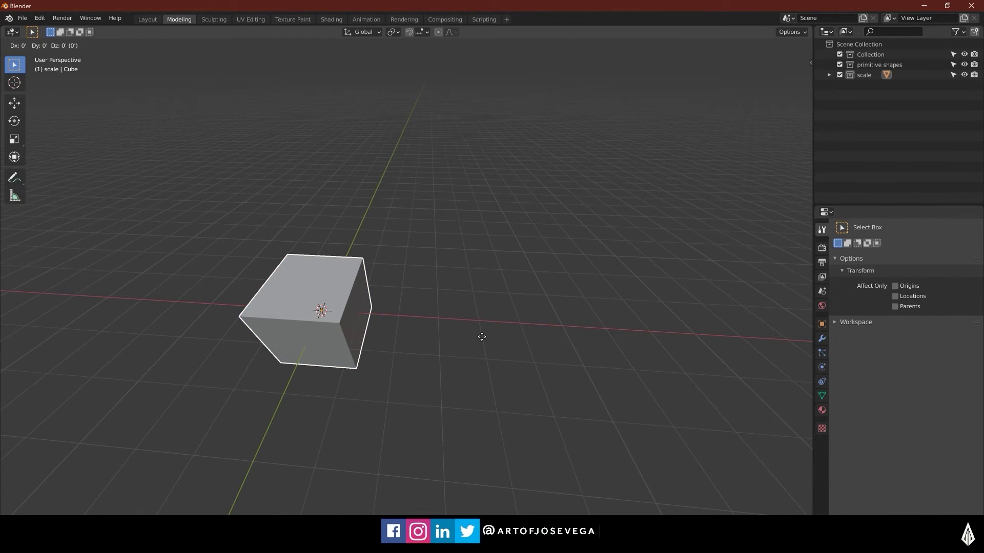
key(x)
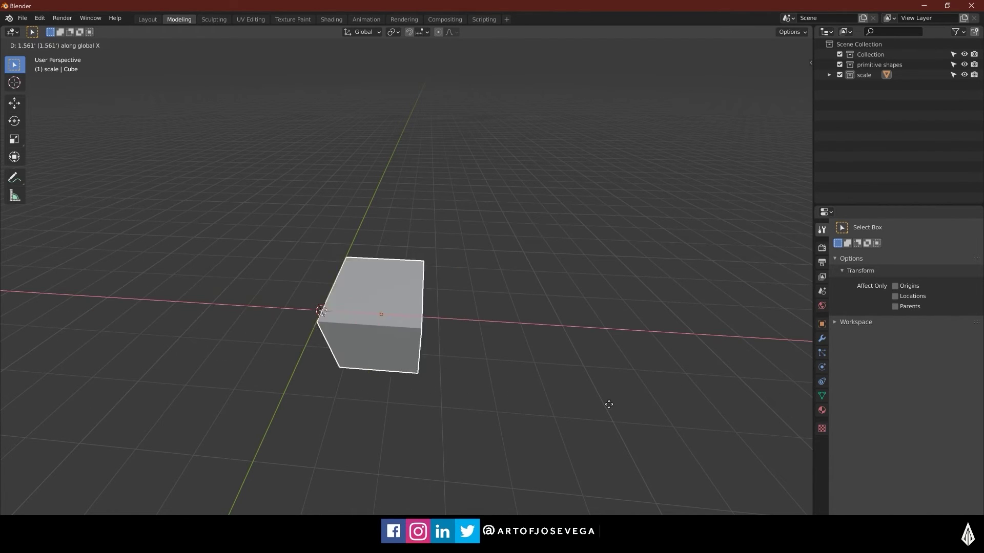
click(680, 380)
- Move the cube about 1.5' along the global Y axis and raise it slightly along the global Z axis
middle_drag(588, 395, 501, 376)
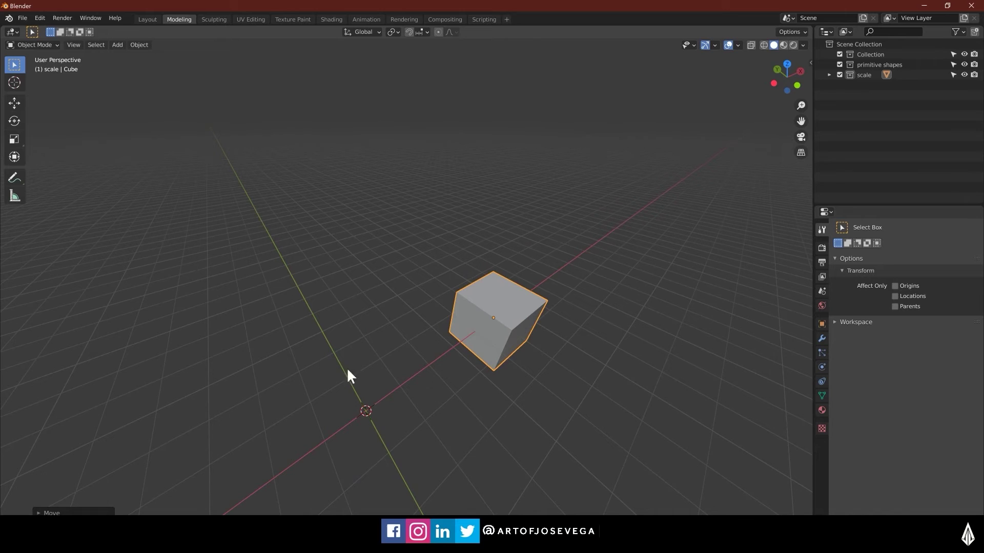
key(g)
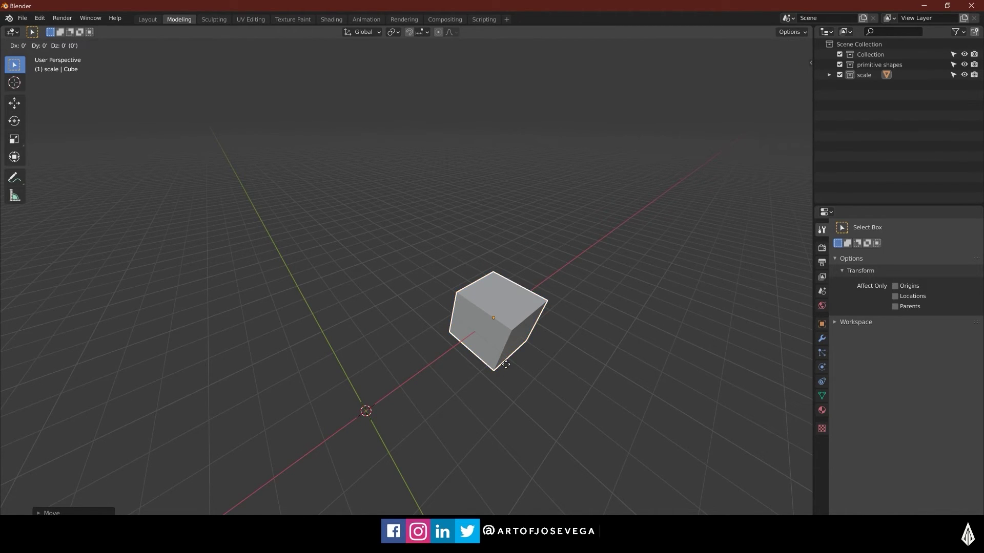
key(y)
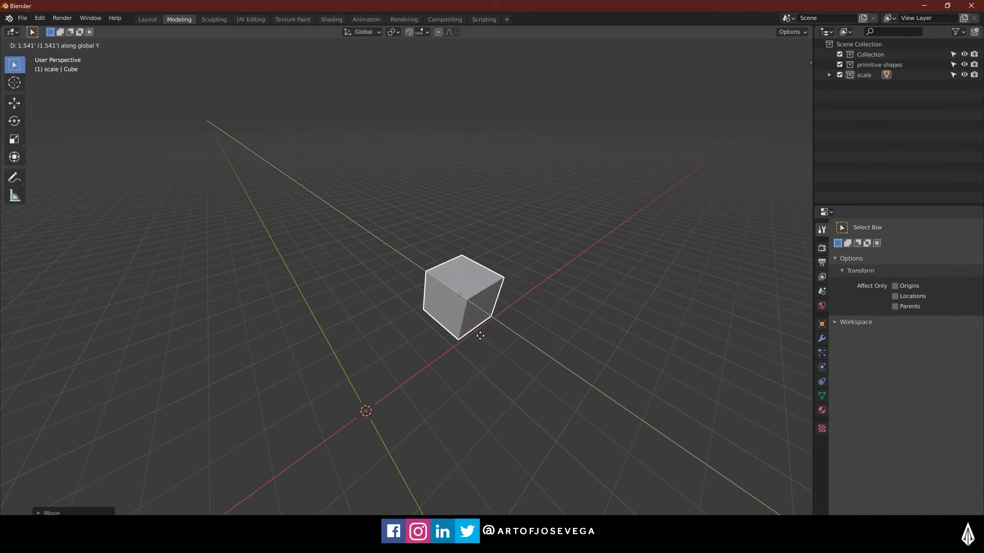
click(486, 329)
mouse_move(534, 361)
middle_down()
mouse_move(515, 367)
mouse_move(434, 333)
mouse_move(451, 320)
mouse_move(513, 341)
mouse_move(533, 366)
mouse_move(547, 354)
middle_up()
key(g)
key(z)
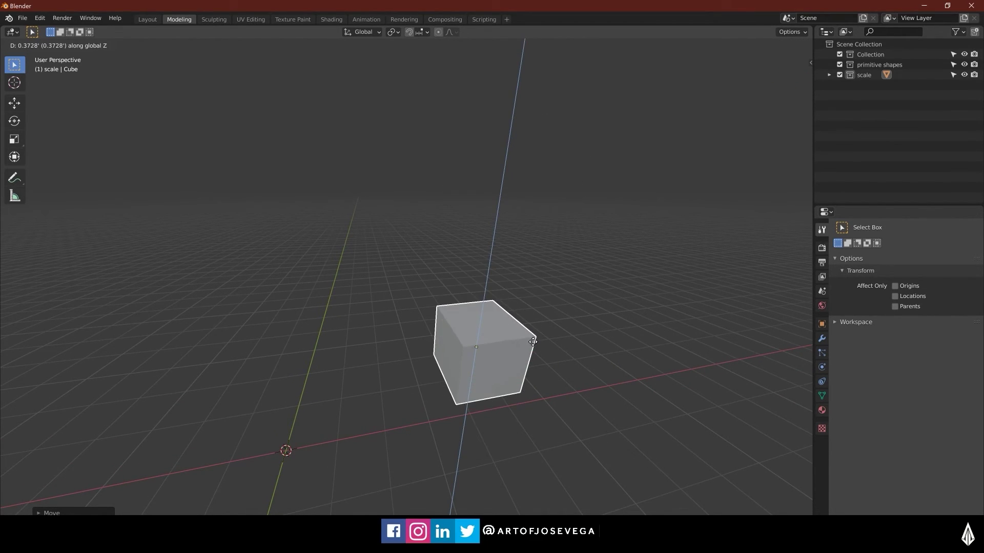
click(533, 338)
- Scale the cube up along the global X axis only, stretching it into a long block
middle_drag(480, 336, 419, 366)
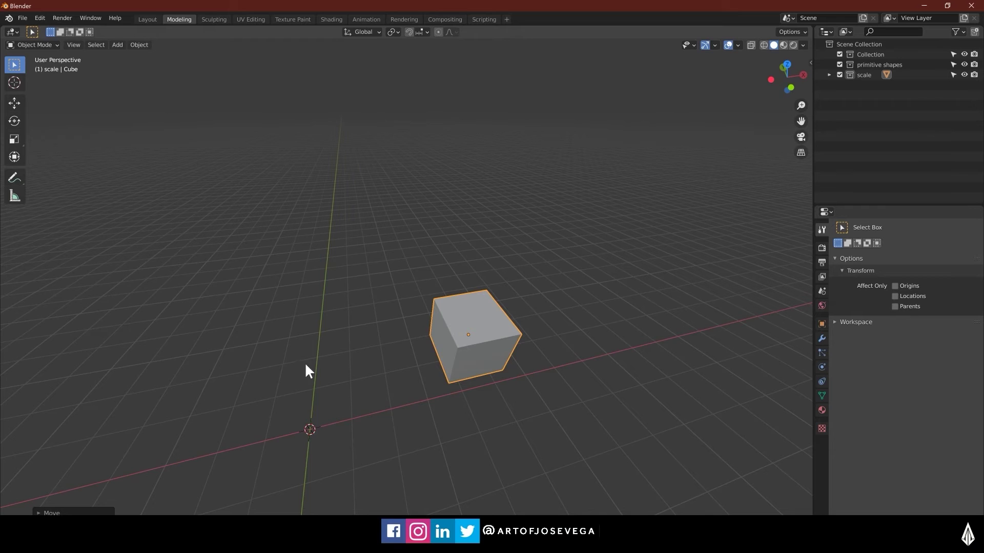
middle_drag(506, 330, 424, 323)
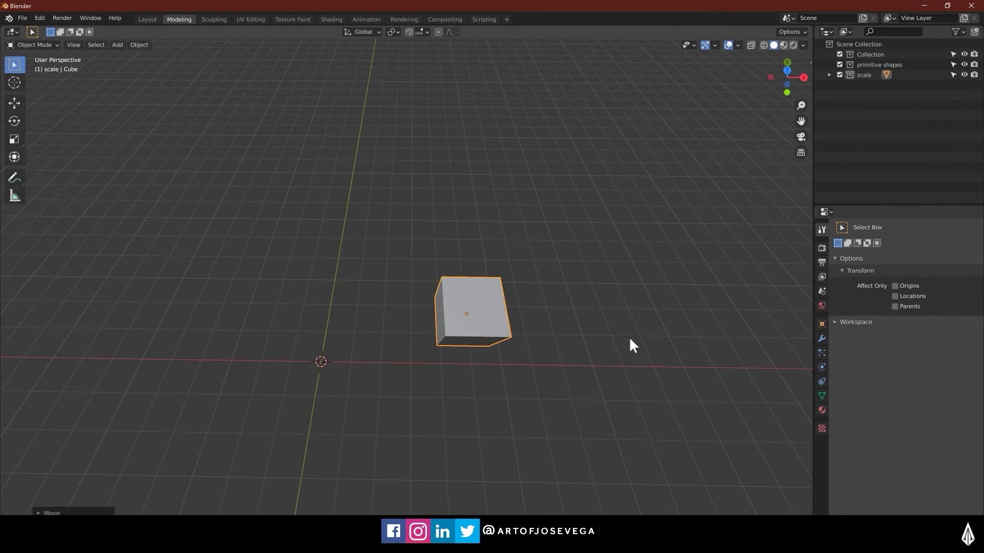
middle_drag(568, 335, 481, 315)
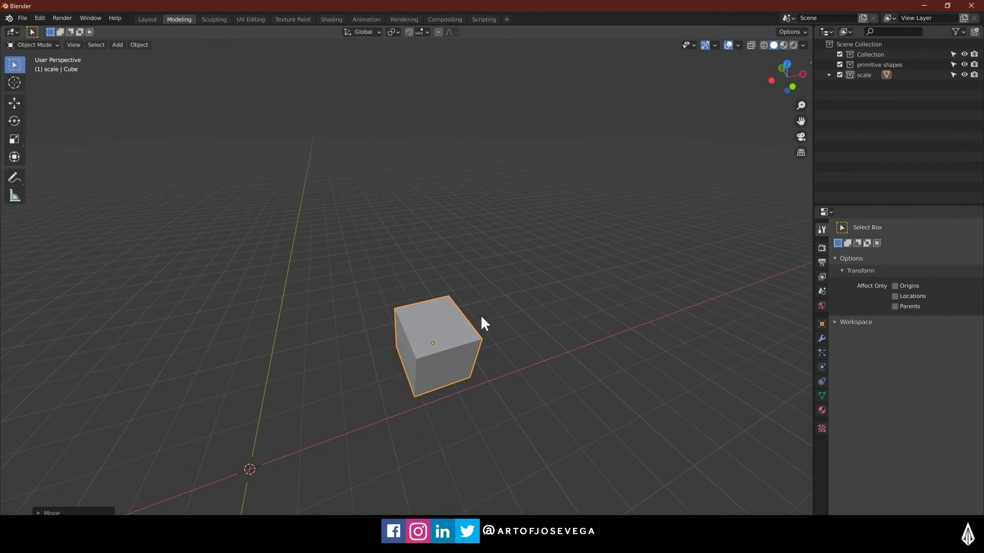
key(s)
key(x)
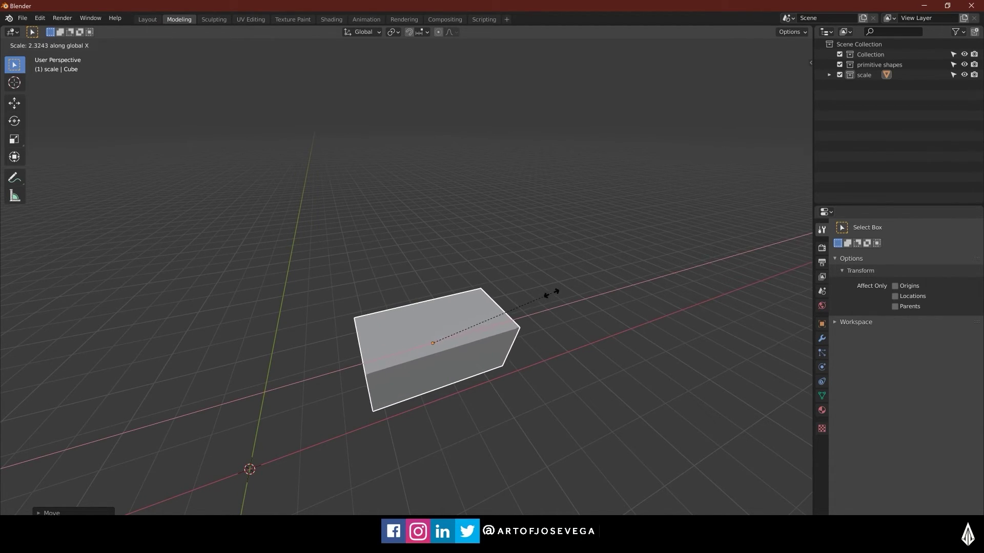
click(615, 272)
middle_drag(527, 367, 471, 354)
scroll(450, 346, up, 2)
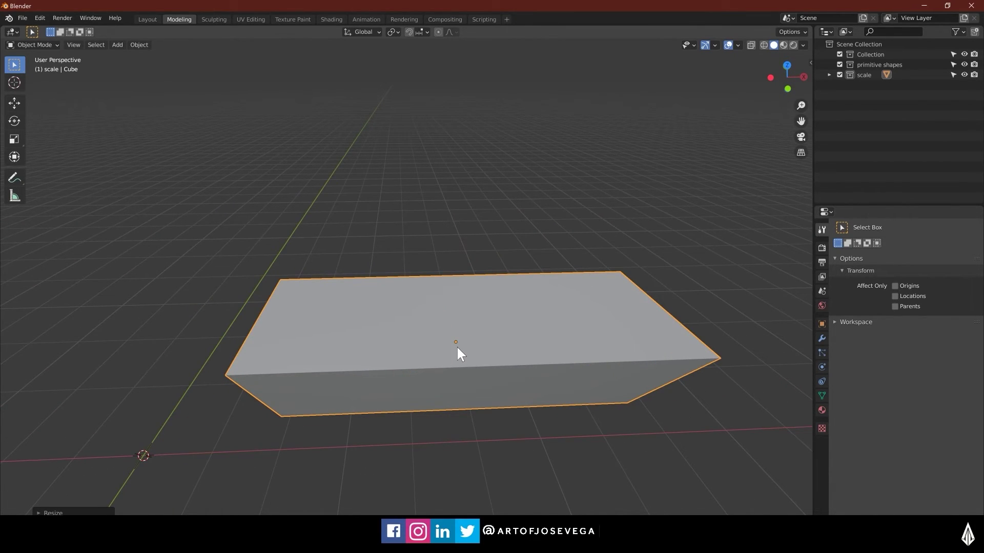
- Try scaling the block along the global X axis, starting with the pointer close to its origin point
middle_drag(472, 344, 448, 343)
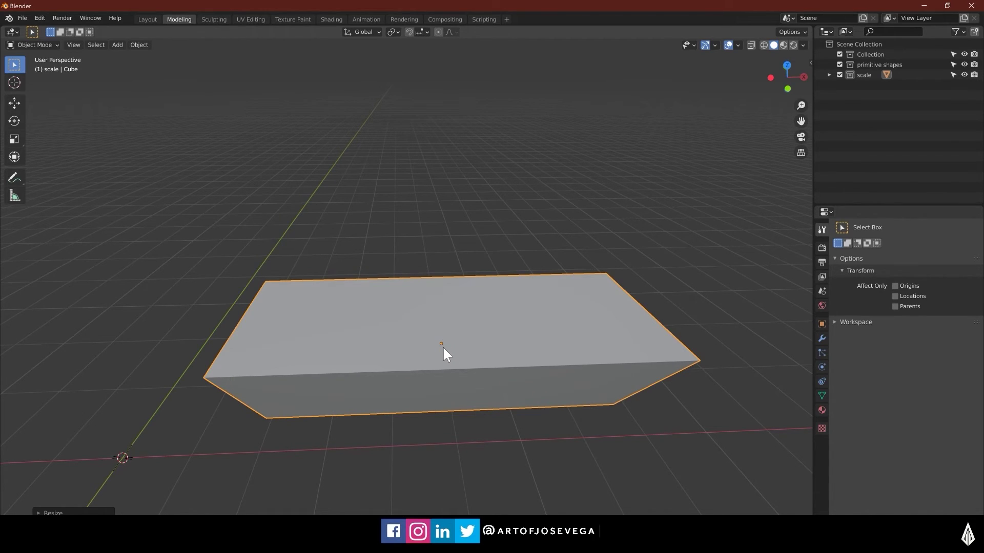
key(s)
key(x)
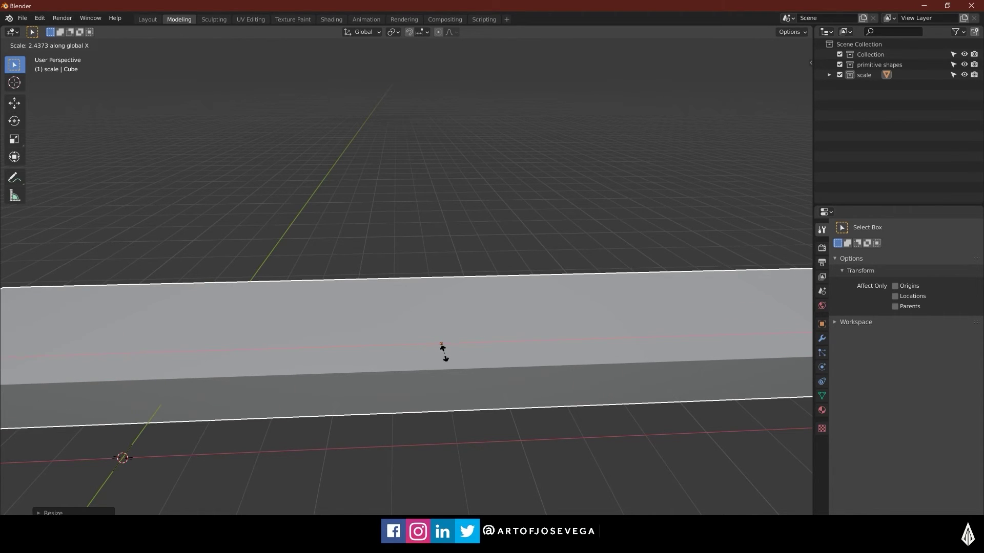
click(443, 347)
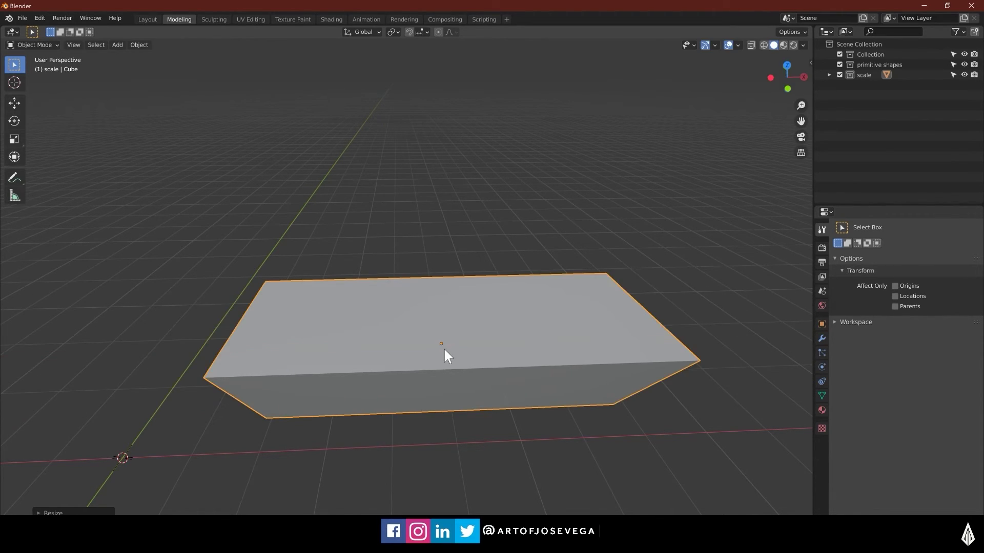
- Try scaling the block along the global X axis, starting with the pointer far from its origin point, and cancel it
scroll(448, 354, down, 2)
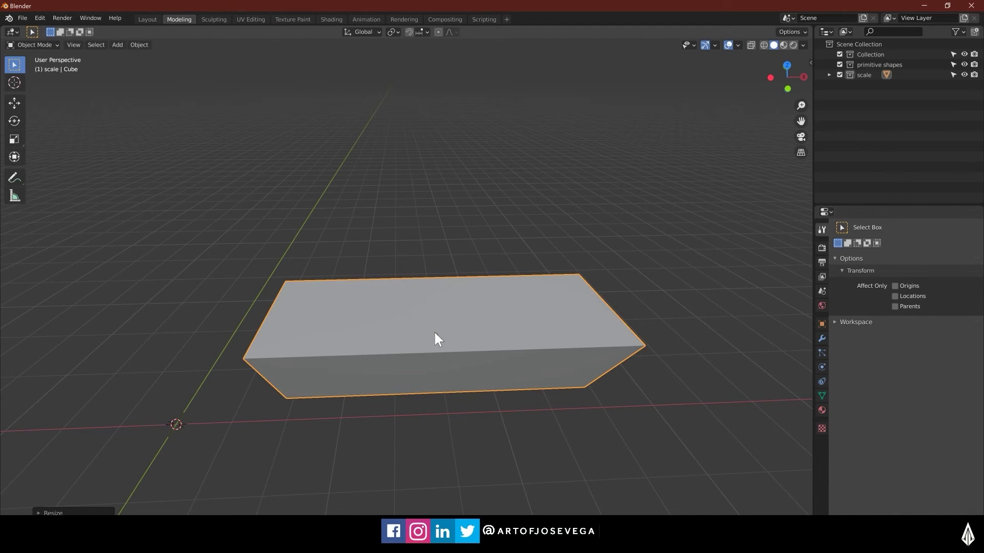
key(s)
right_click(642, 263)
key(s)
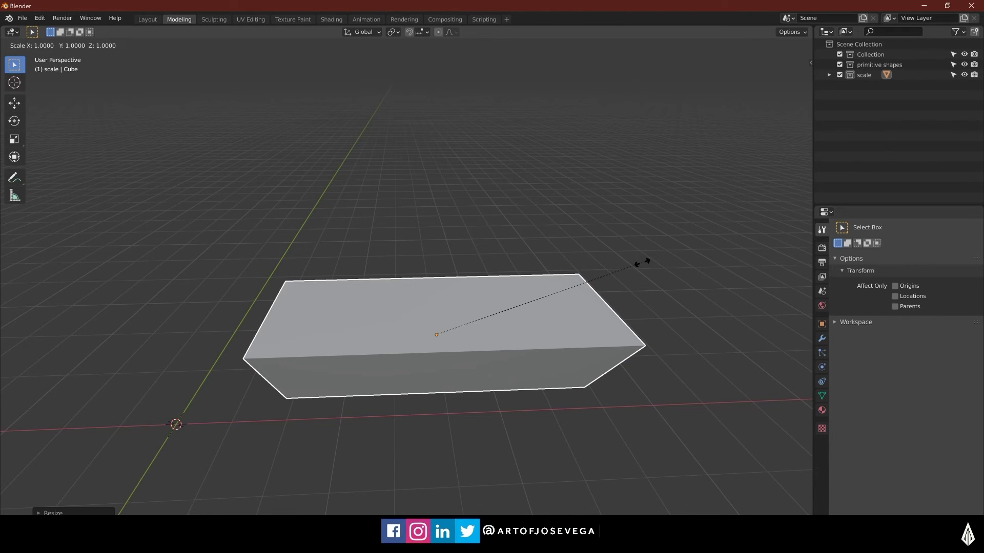
key(x)
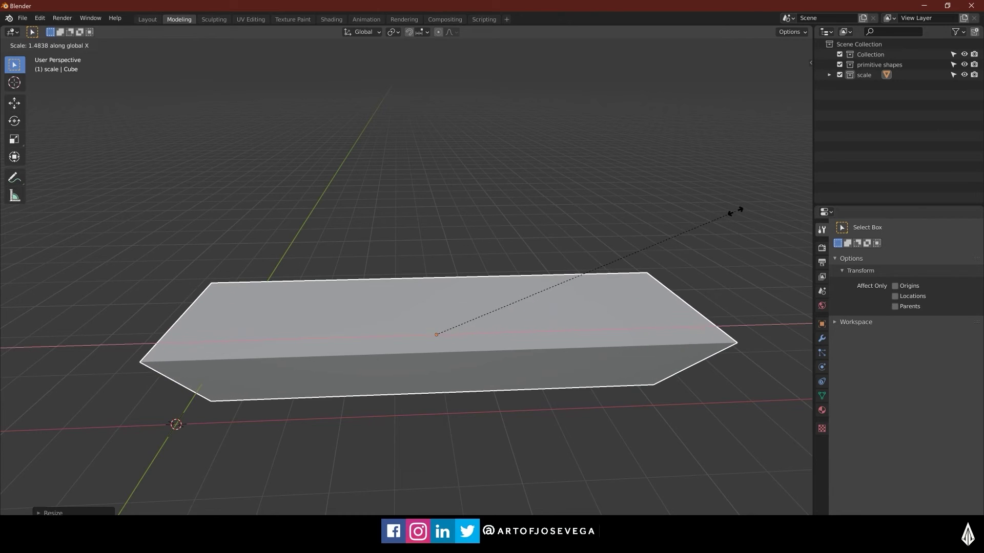
right_click(704, 225)
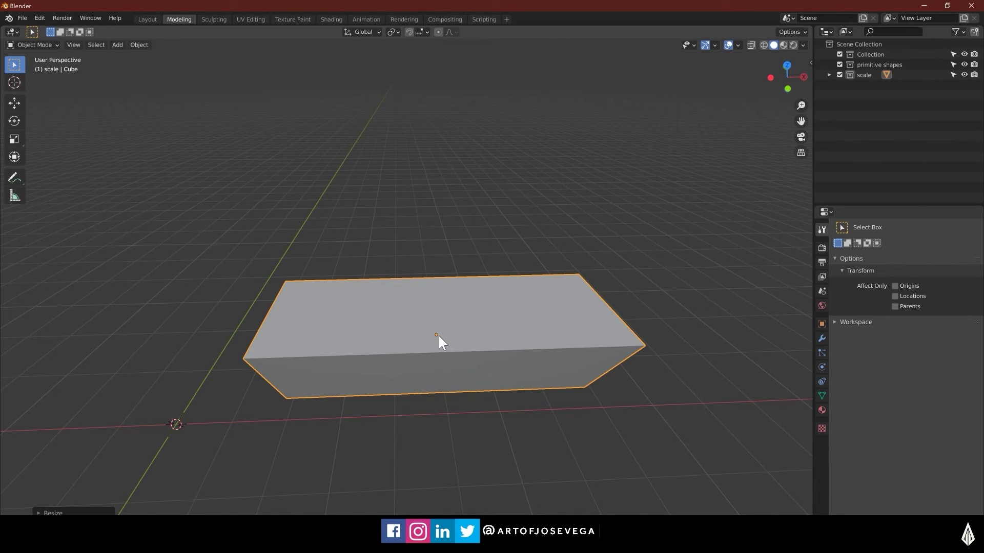
- Try uniform scaling of the block from a pointer position near its origin and from one farther away, cancelling both
key(s)
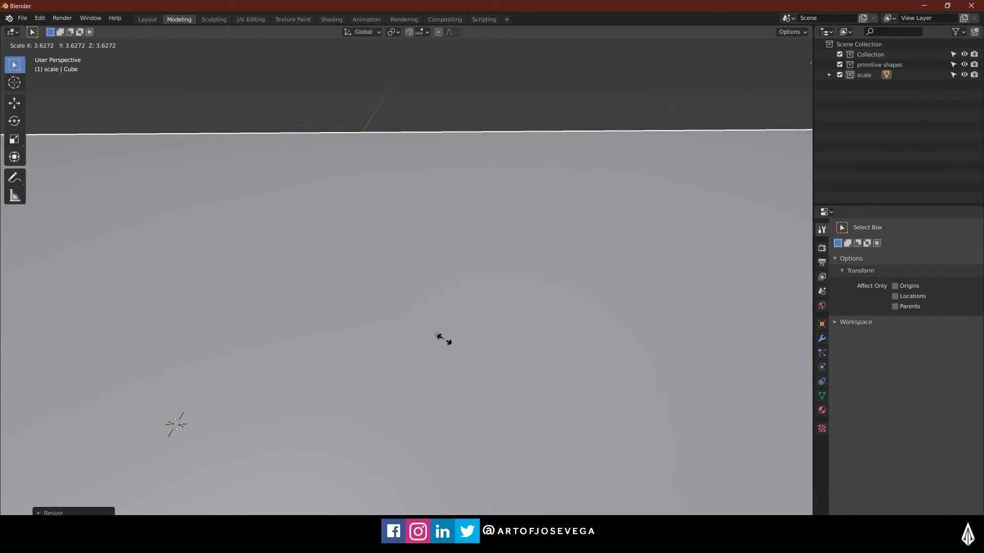
right_click(440, 337)
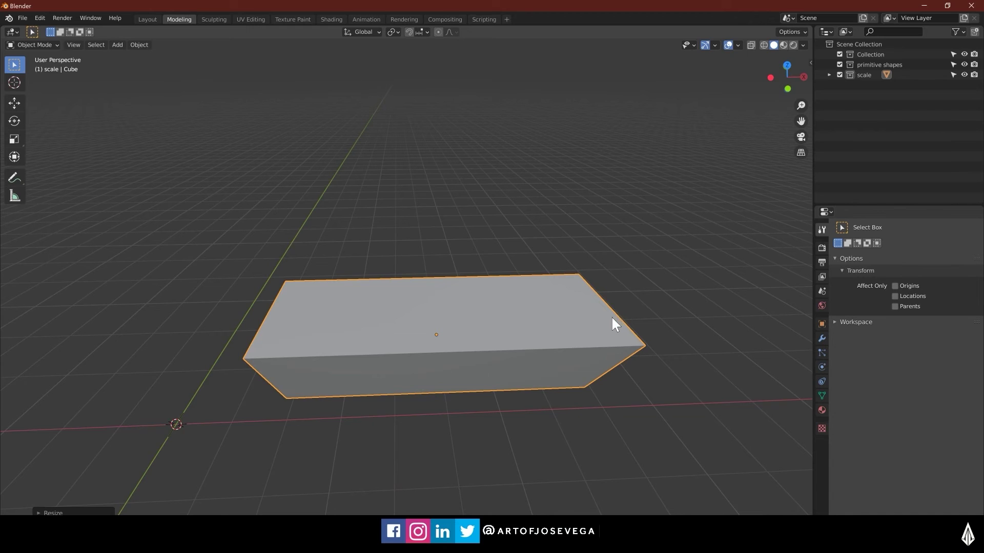
key(s)
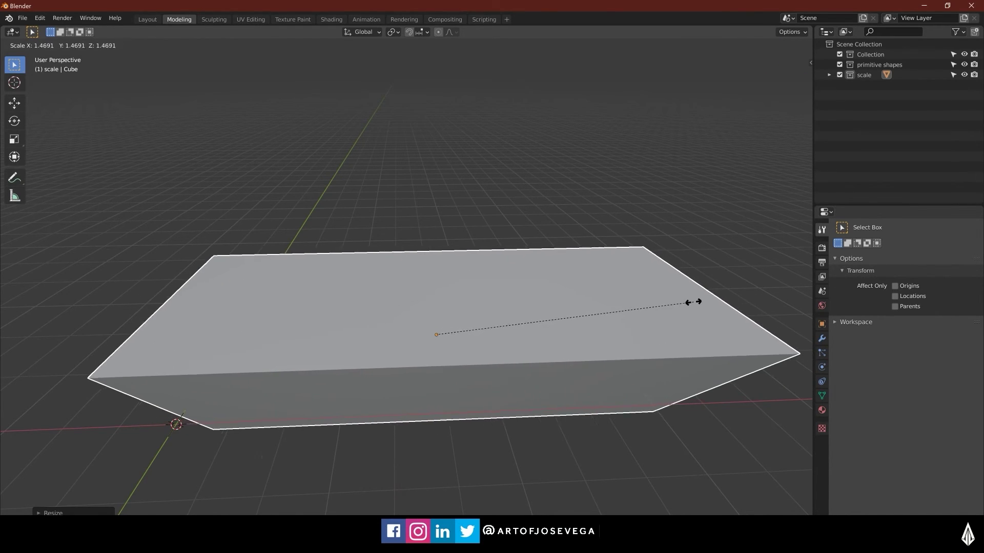
right_click(693, 301)
middle_drag(537, 307, 451, 250)
scroll(409, 332, down, 4)
middle_drag(410, 331, 510, 347)
scroll(448, 343, up, 4)
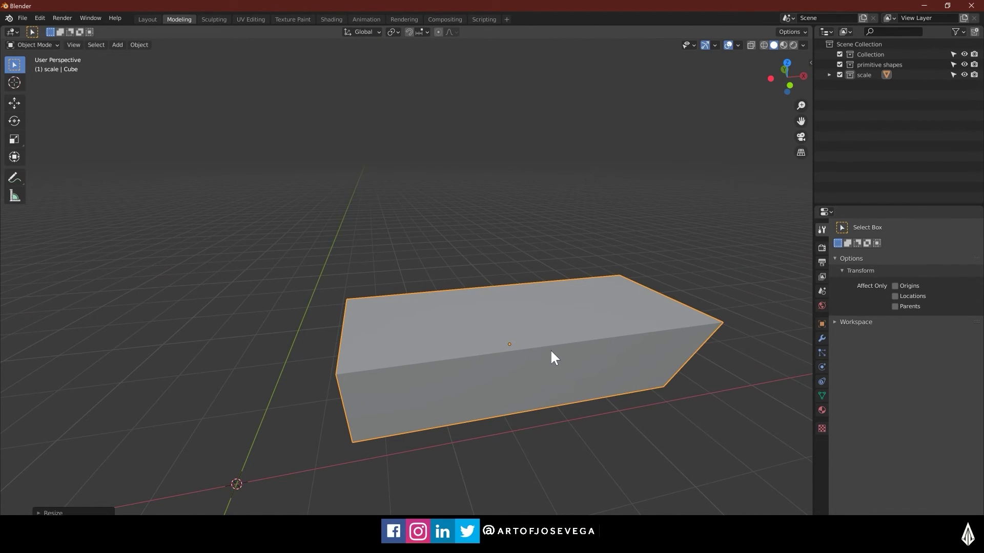
- Try a slight uniform scale of the block from a pointer position near its origin
key(s)
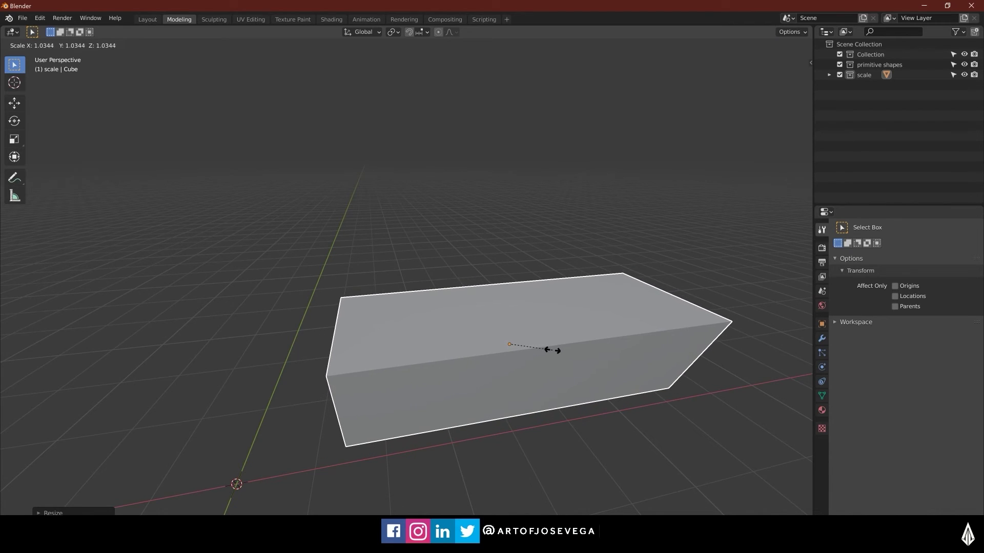
click(554, 351)
middle_drag(555, 350, 506, 326)
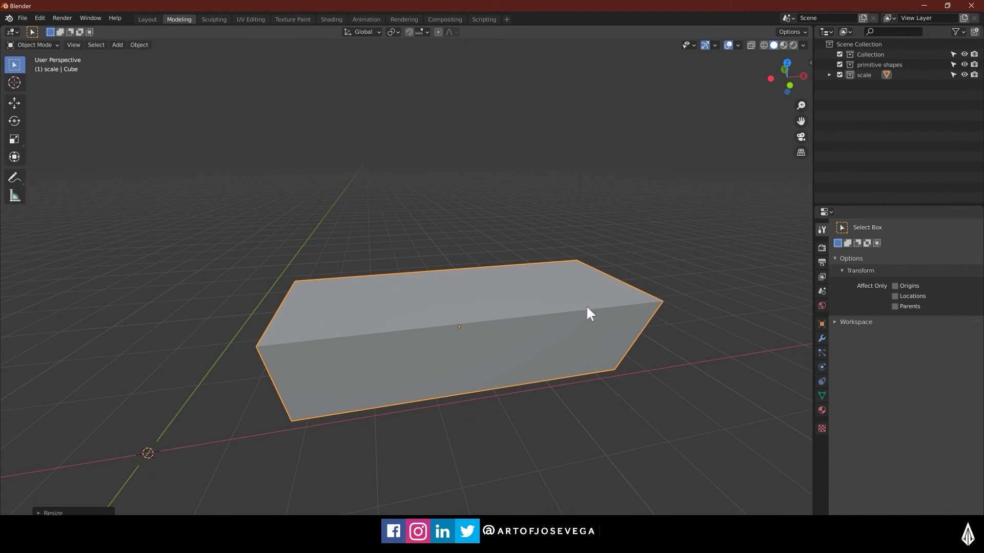
- Add a Decimate modifier to the block and remove it from the modifier stack
click(822, 339)
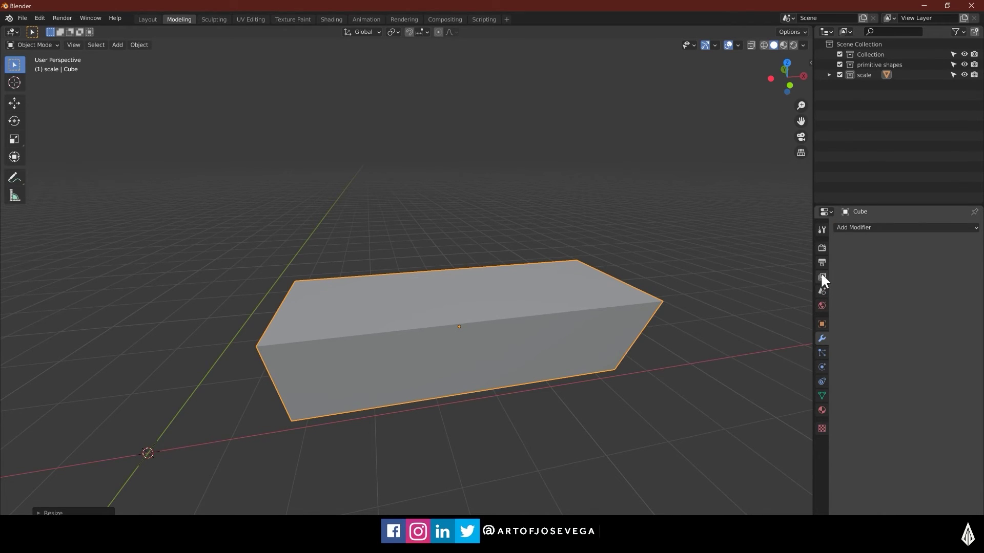
click(883, 227)
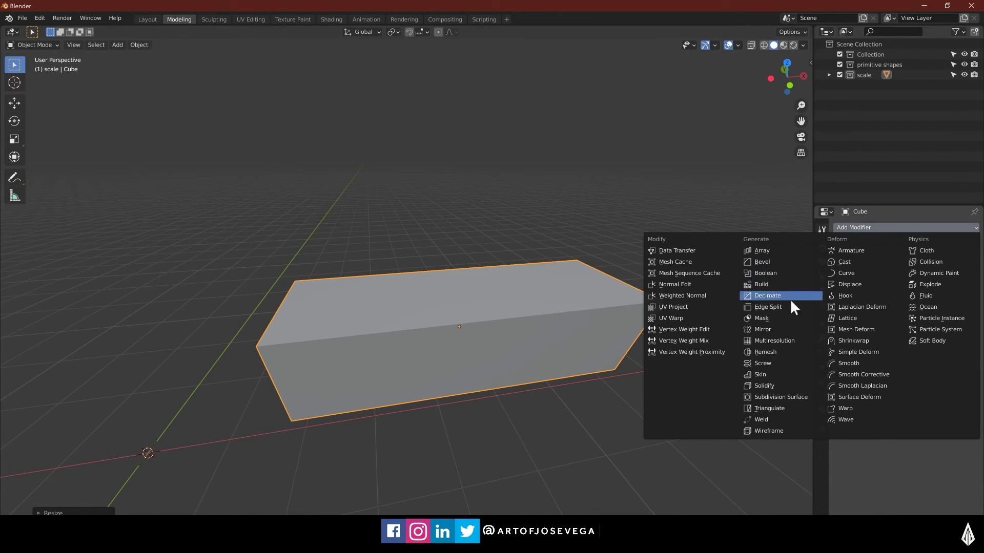
click(773, 296)
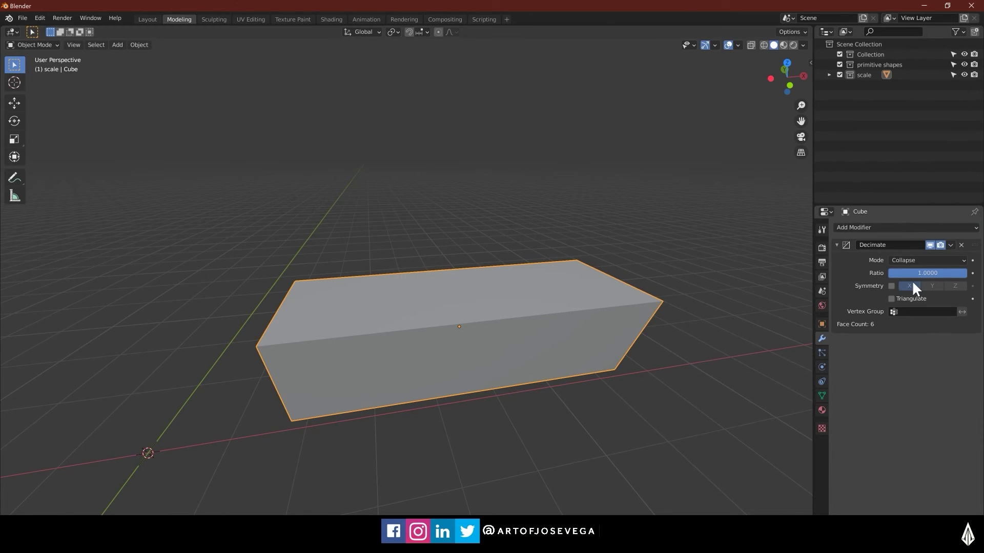
click(861, 245)
click(960, 245)
click(960, 245)
- Show the block's object transform properties and try a slight uniform scale to watch the scale values respond
click(823, 325)
shift+middle_drag(576, 311, 544, 333)
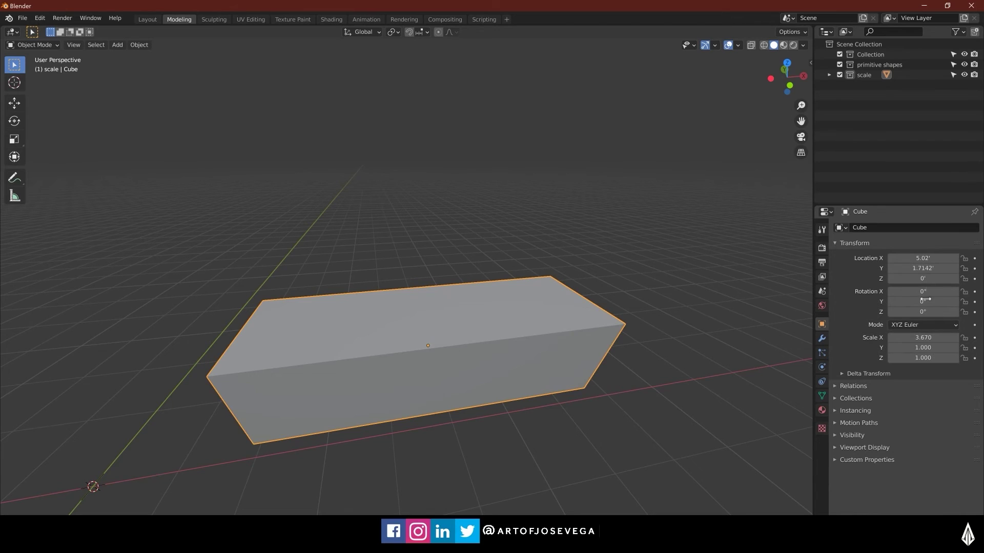
mouse_move(512, 315)
middle_down()
mouse_move(506, 359)
mouse_move(508, 324)
middle_up()
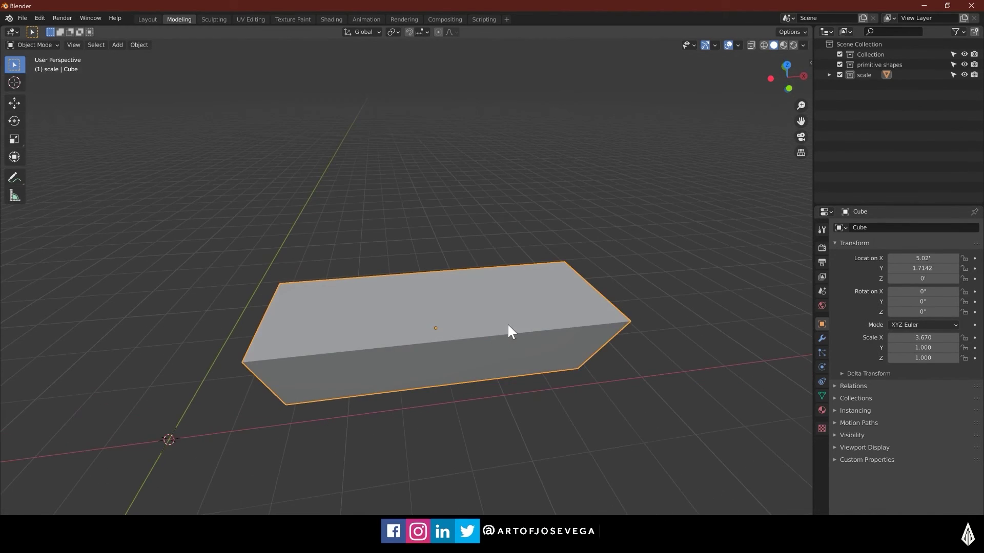
key(s)
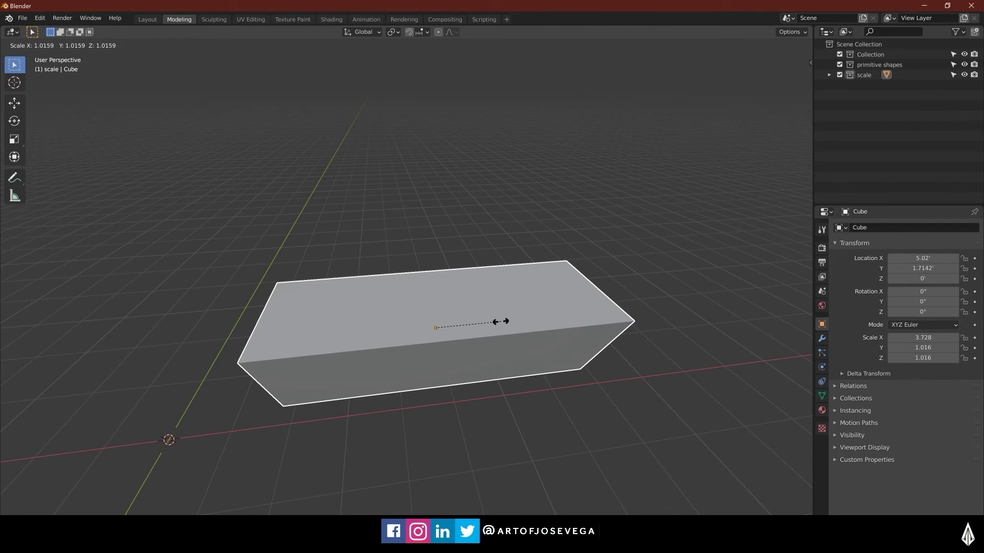
right_click(506, 324)
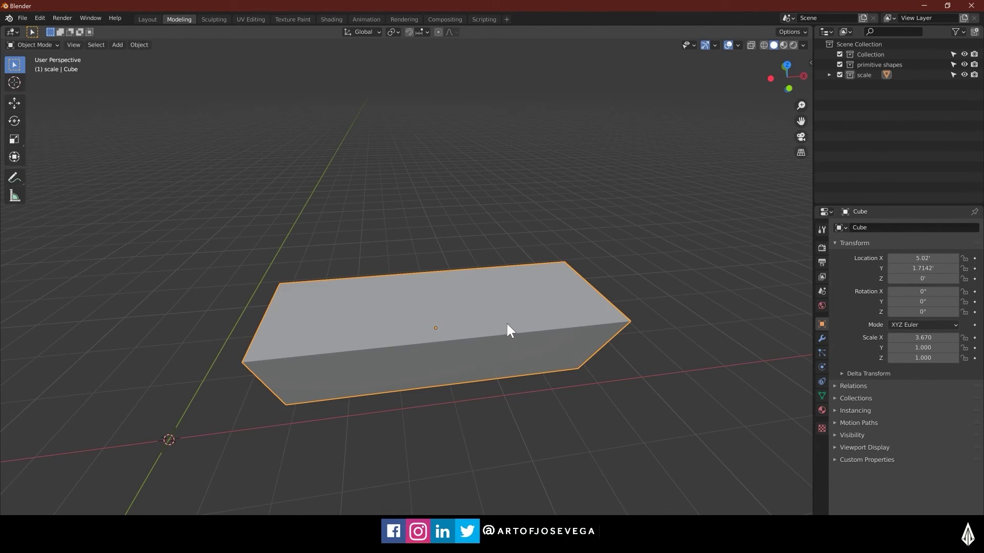
- Move the block along the global Y axis to a Y location of about 0.52'
key(g)
key(y)
click(523, 366)
- In the left orthographic view, move the block freehand so its side edge meets the nearest grid line, at about Y 0.50'
shift+middle_drag(488, 347, 558, 254)
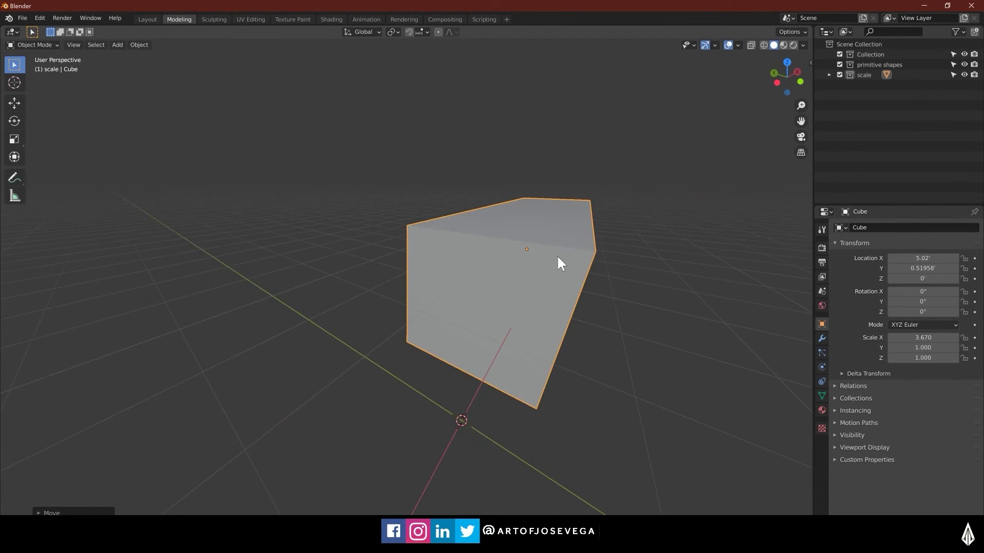
click(777, 81)
scroll(533, 255, up, 4)
shift+middle_drag(613, 242, 474, 288)
scroll(474, 288, up, 3)
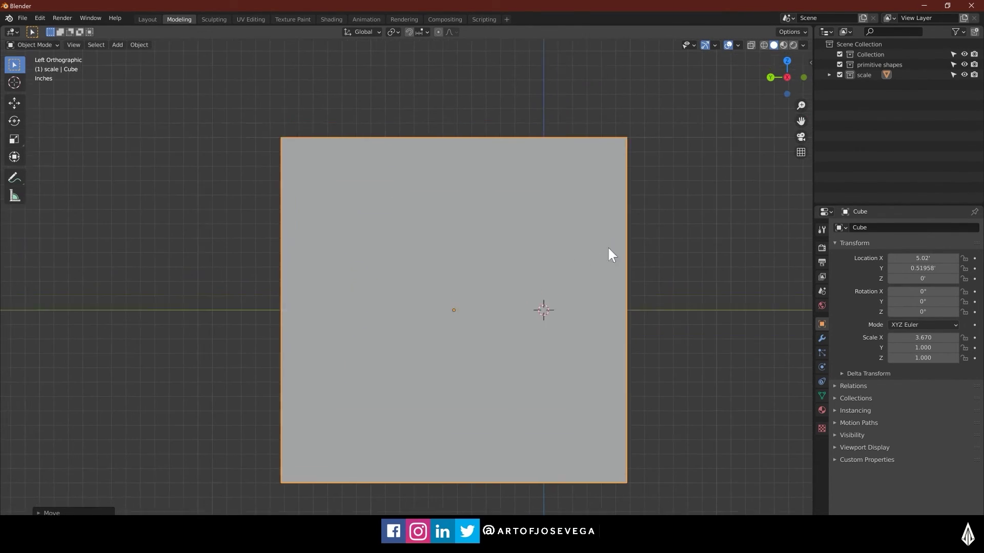
shift+middle_drag(635, 197, 525, 297)
scroll(525, 298, up, 4)
shift+middle_drag(651, 223, 531, 265)
scroll(533, 263, up, 5)
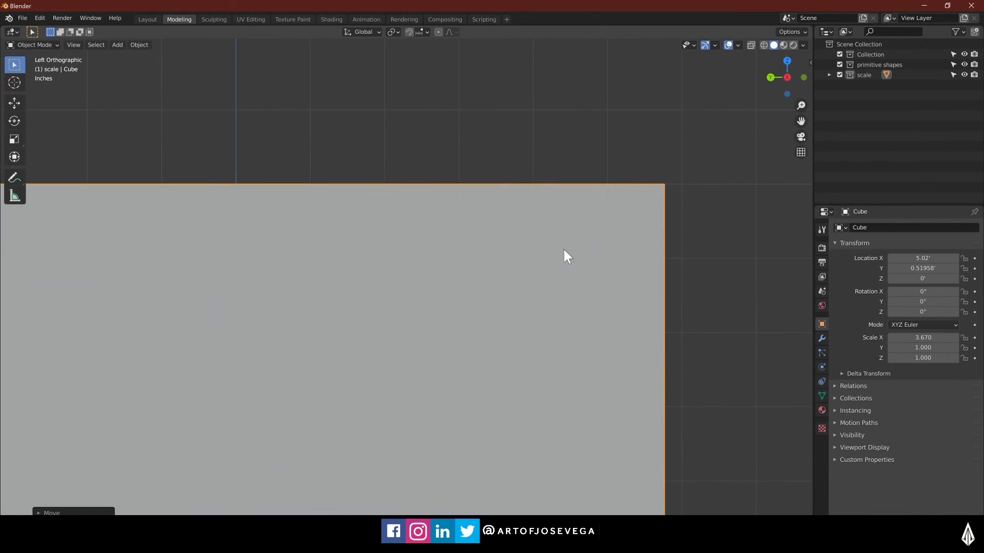
shift+middle_drag(661, 203, 548, 271)
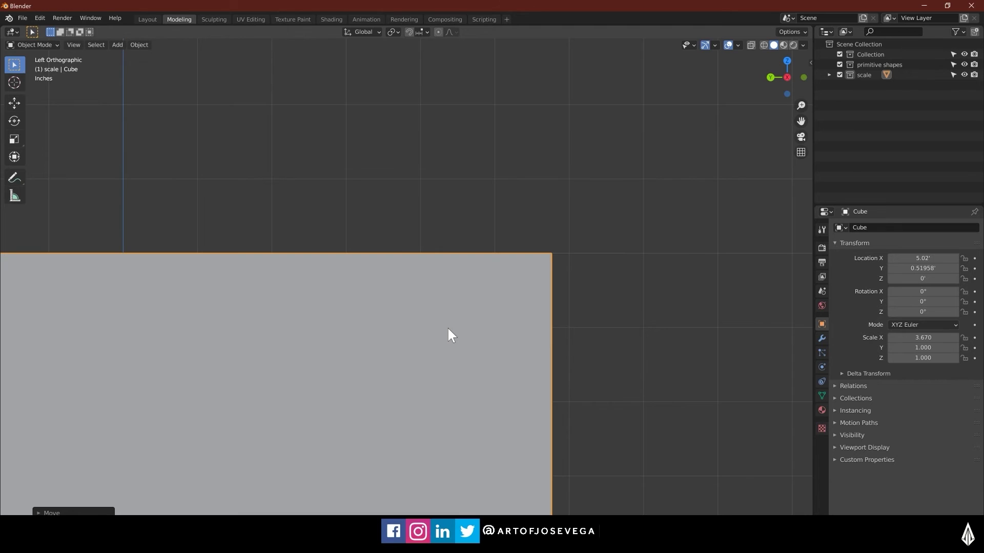
key(g)
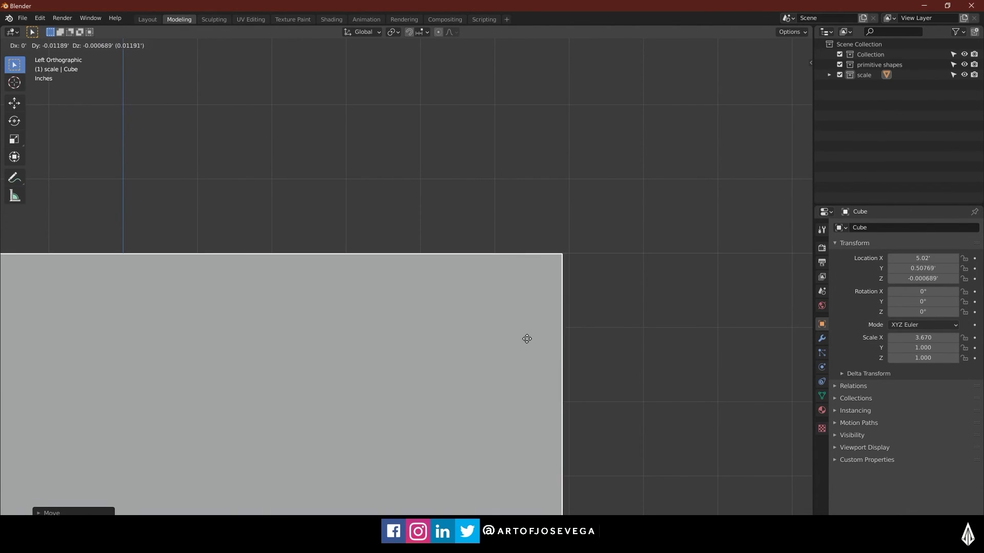
click(591, 338)
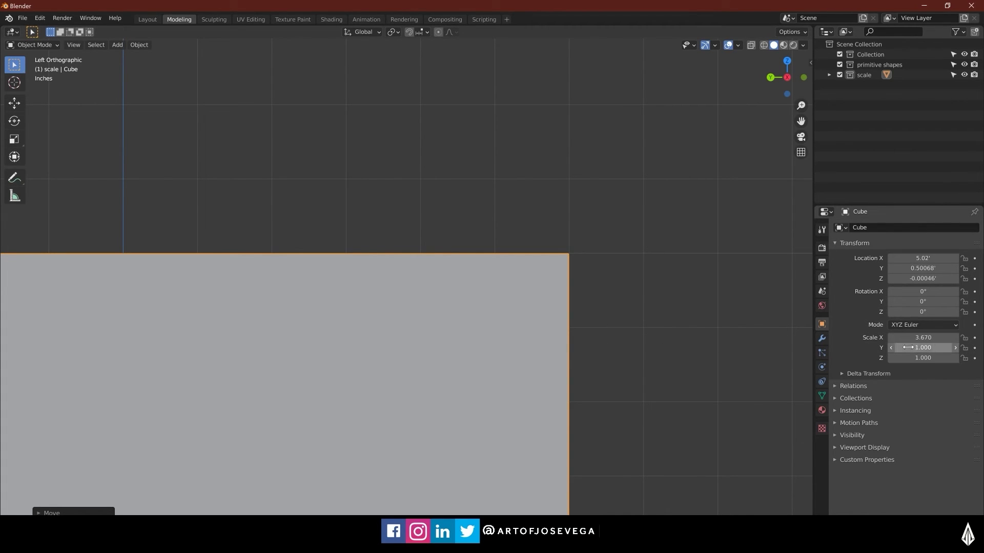
- Try raising the block's X scale to about 3.91 through its transform values
scroll(509, 329, down, 7)
shift+middle_drag(305, 372, 397, 337)
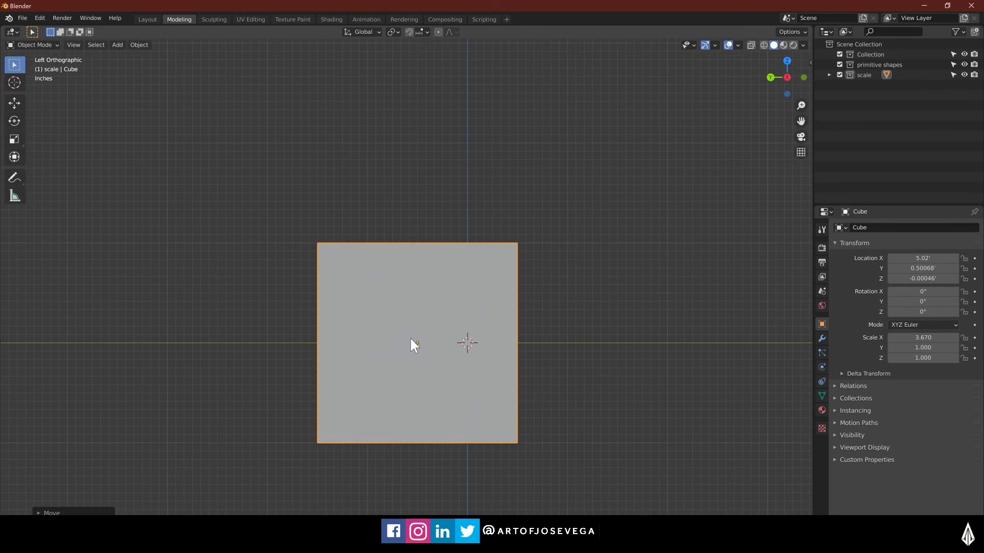
scroll(398, 337, up, 1)
drag(914, 338, 924, 338)
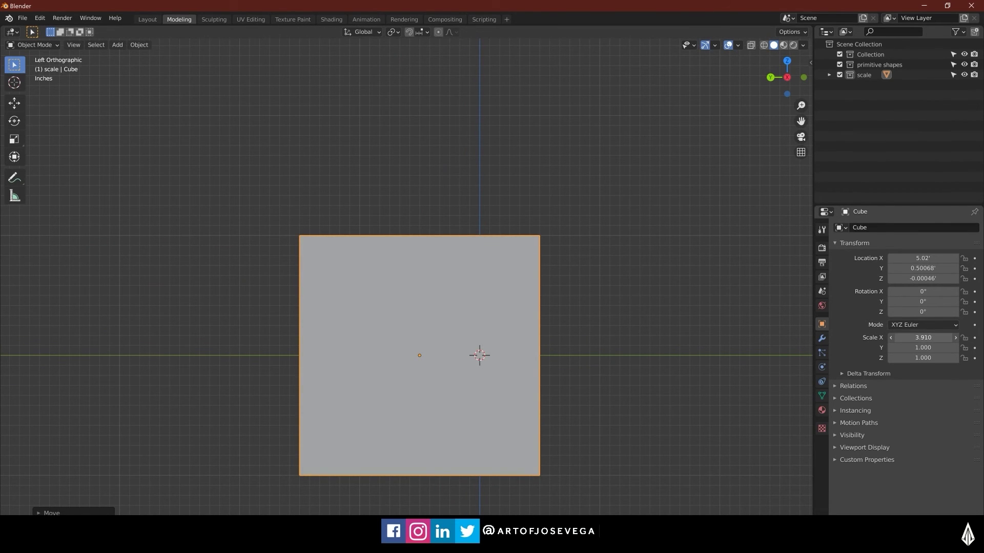
key(Escape)
- In a perspective view, try raising the block's X scale to about 4.89 through its transform values
middle_drag(650, 271, 561, 303)
scroll(562, 302, down, 5)
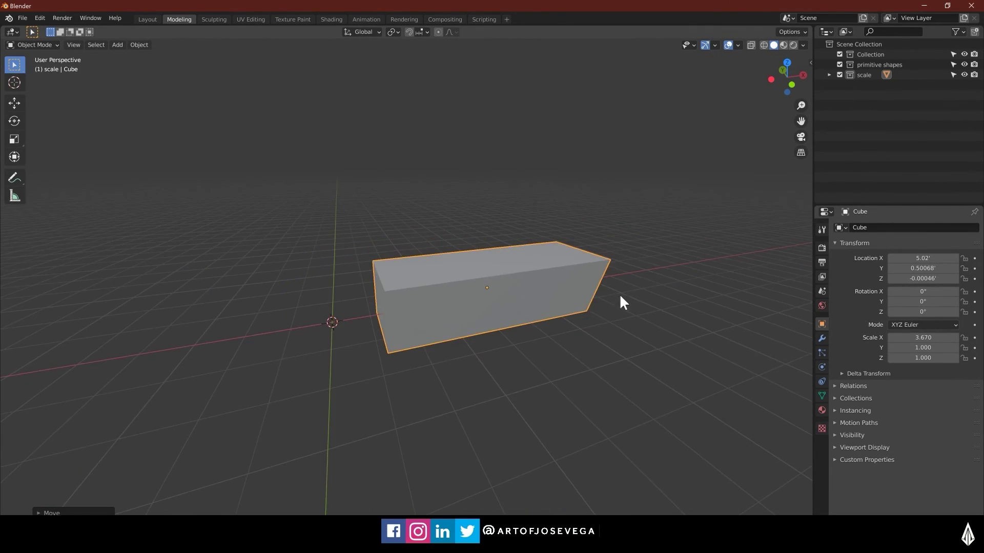
shift+middle_drag(619, 293, 567, 359)
drag(915, 338, 976, 338)
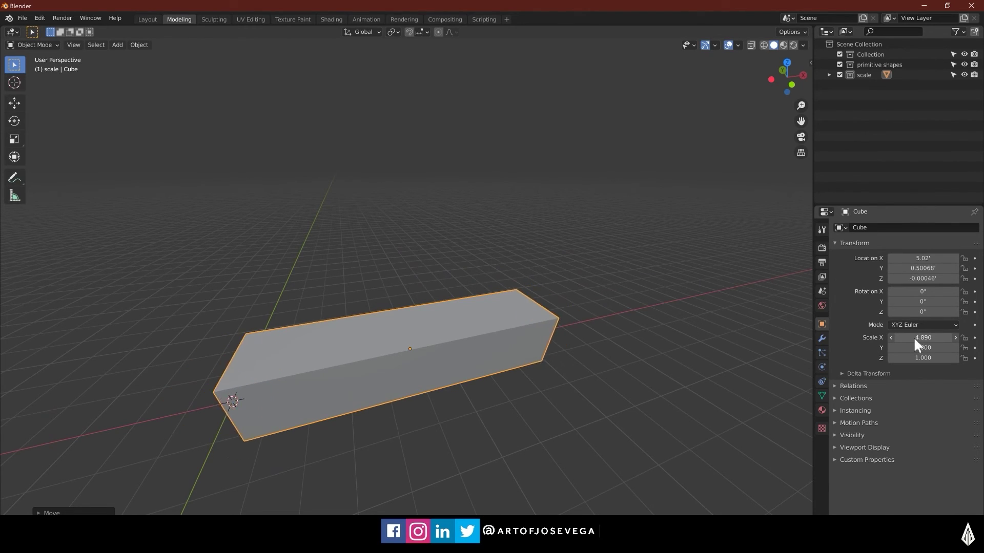
key(Escape)
mouse_move(910, 338)
mouse_down()
mouse_move(952, 338)
mouse_move(912, 338)
mouse_up()
- Try adjusting the block's X location through its transform values
middle_drag(661, 317, 450, 280)
scroll(450, 280, up, 2)
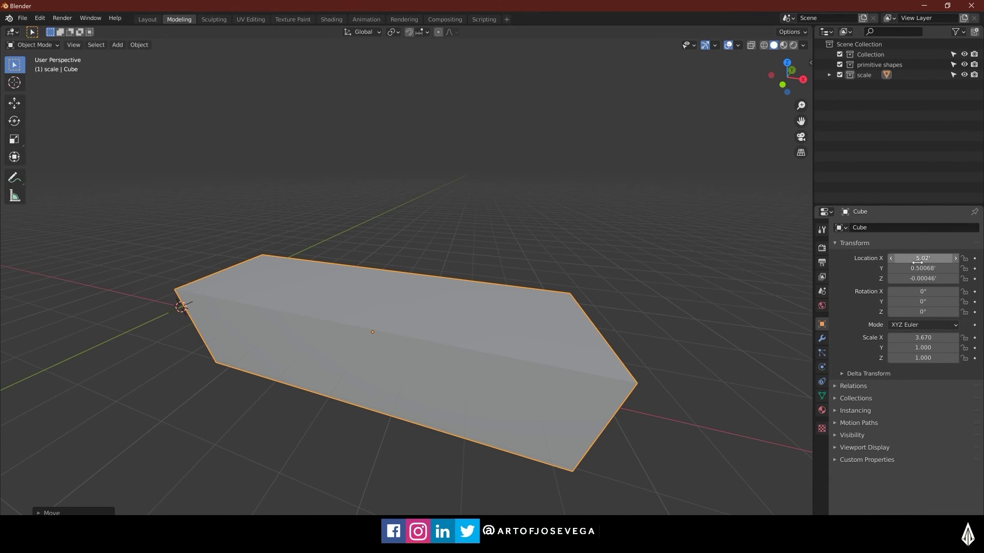
mouse_move(919, 259)
mouse_down()
mouse_move(950, 260)
mouse_move(924, 259)
mouse_up()
key(Escape)
- Delete the stretched block from the scale collection
scroll(329, 298, down, 3)
middle_drag(286, 298, 584, 315)
key(x)
click(408, 320)
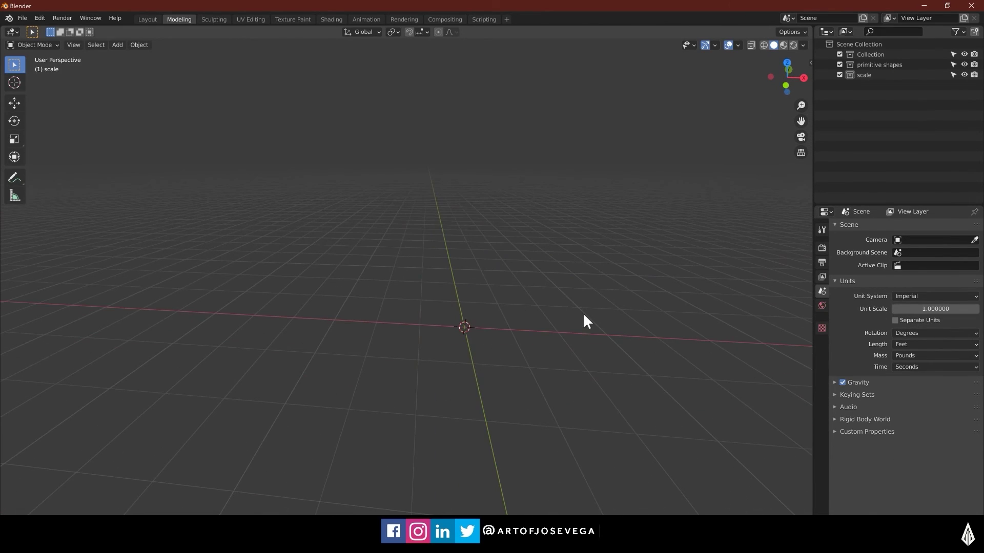
- Open the Preferences window, place it over the middle of the viewport and show its Add-ons section
middle_drag(429, 186, 452, 277)
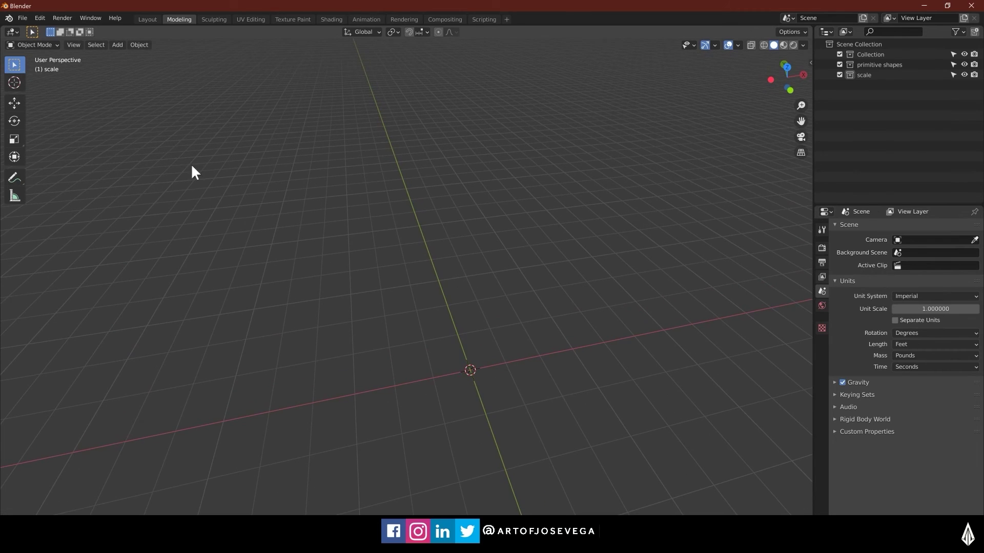
click(20, 18)
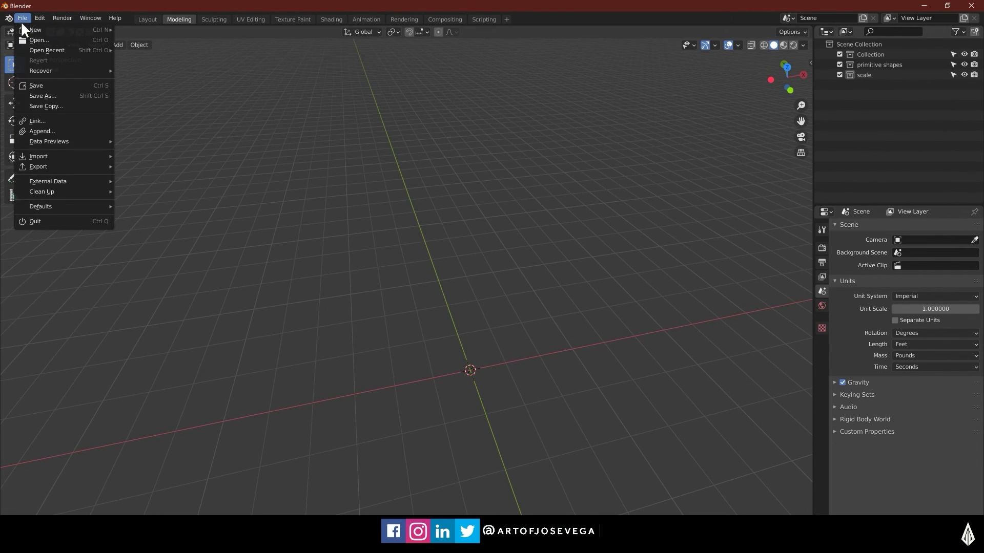
mouse_move(36, 20)
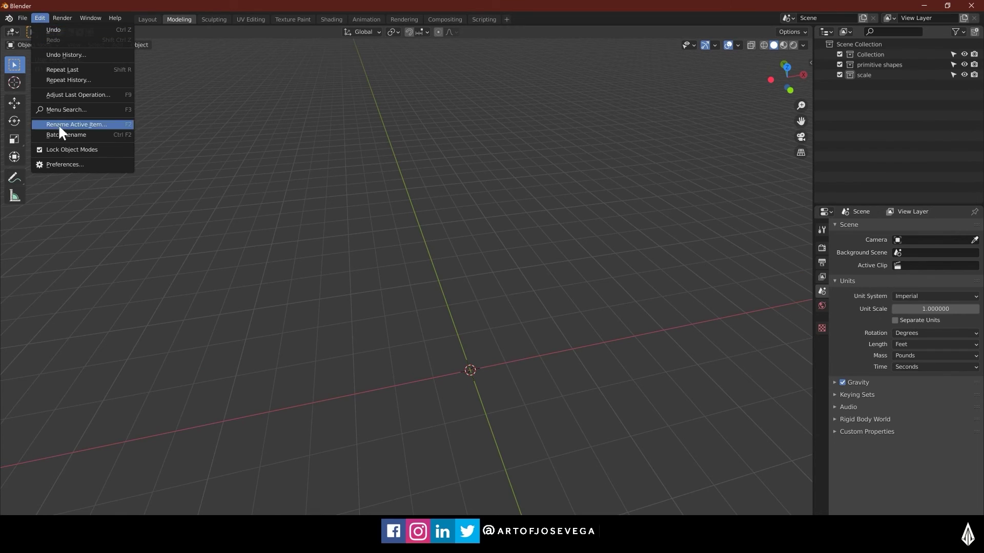
click(63, 164)
drag(185, 9, 520, 81)
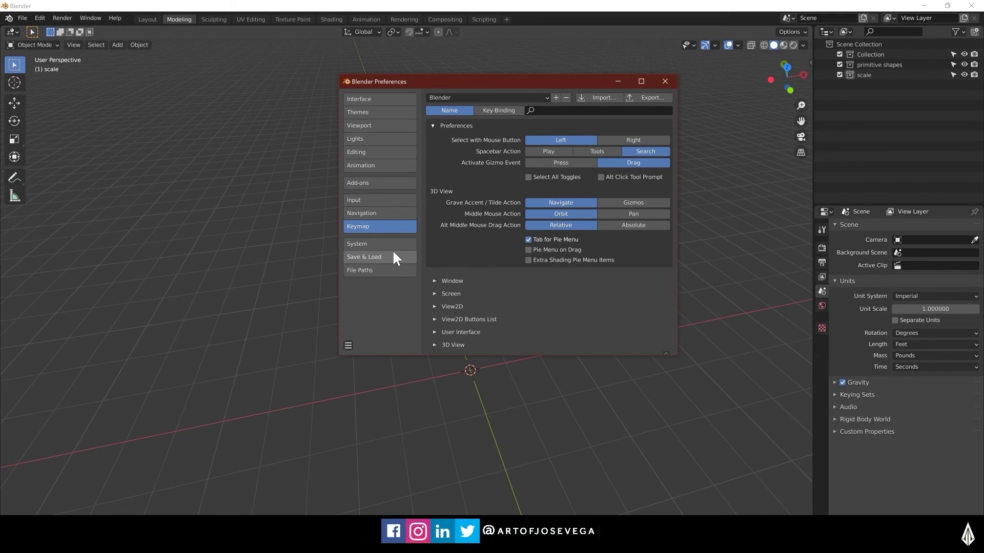
click(357, 184)
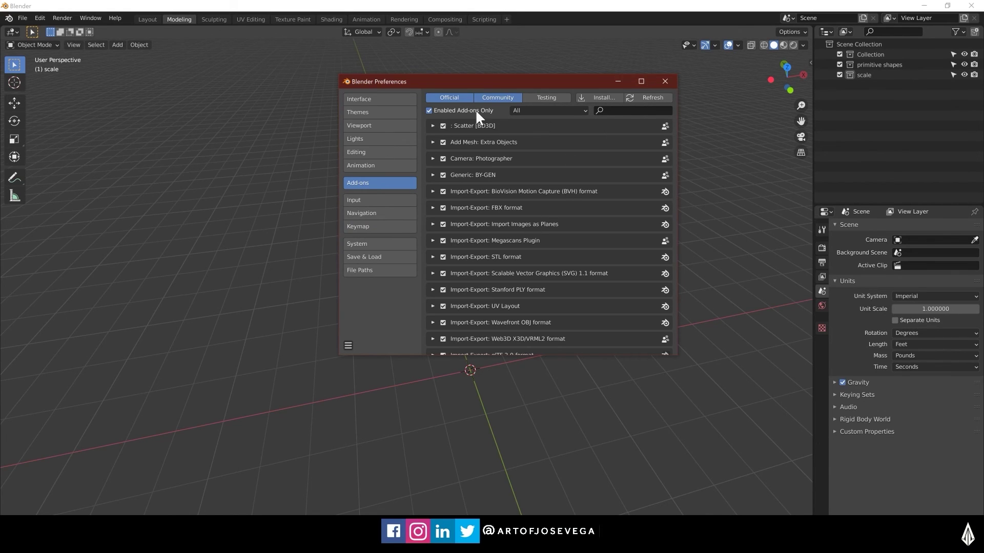
- Reposition the Preferences window, open the file browser for installing an add-on, and close it without installing anything
drag(506, 80, 503, 104)
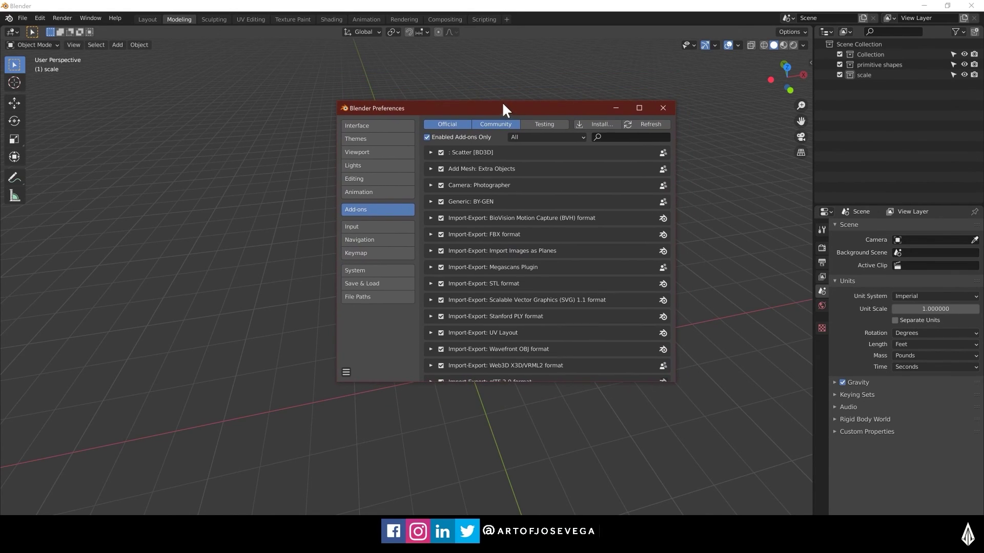
drag(589, 110, 585, 98)
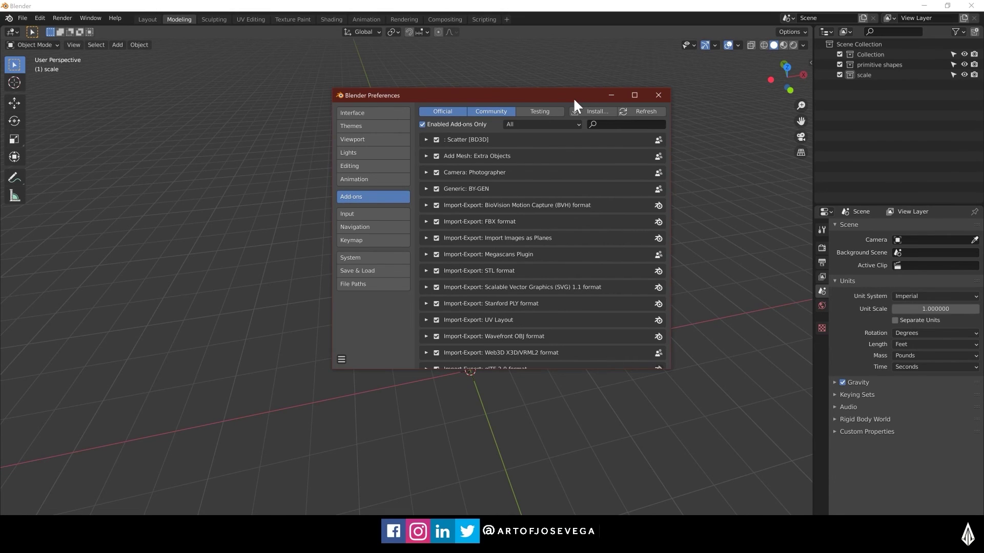
drag(573, 97, 550, 103)
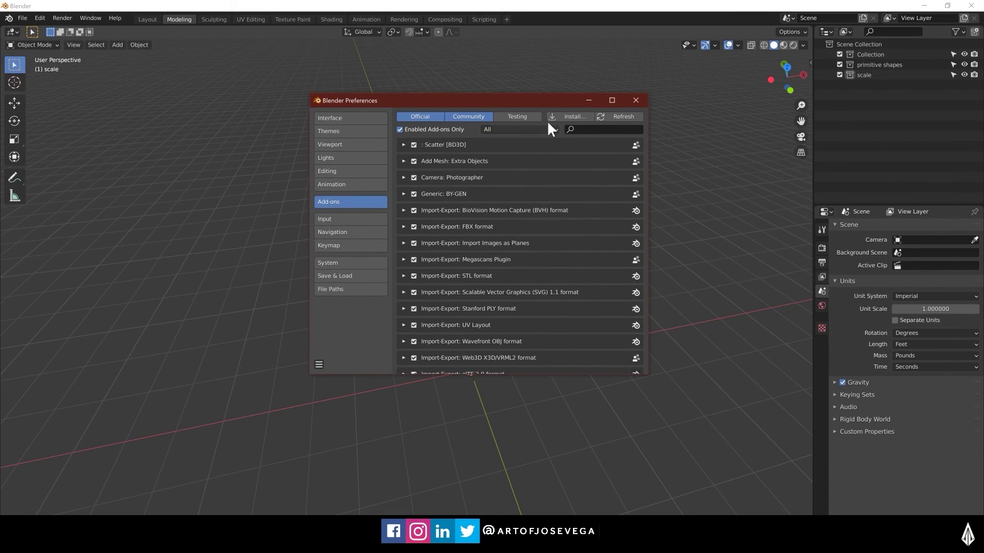
click(574, 116)
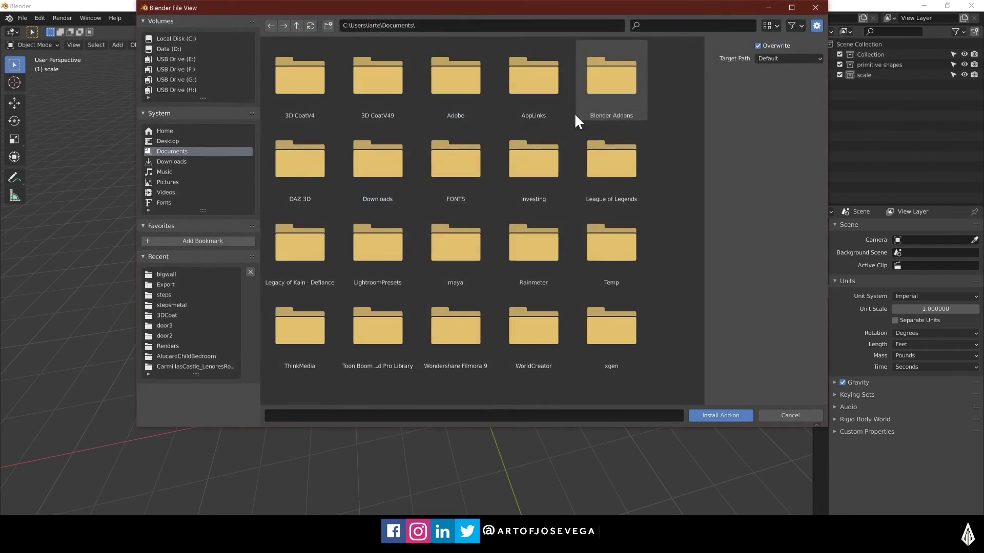
click(780, 413)
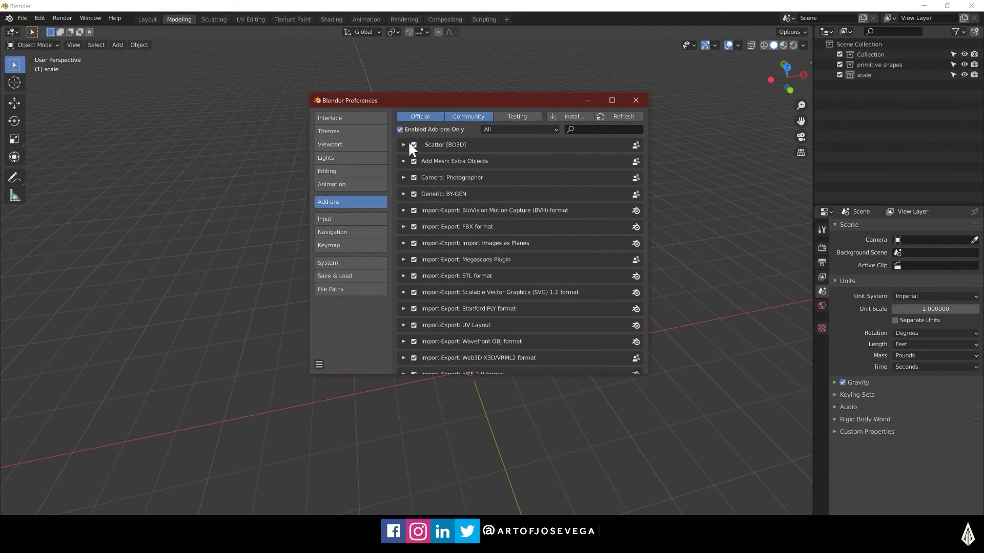
- Turn off the Enabled Add-ons Only filter, browse the full add-on list and toggle the VR Scene Inspection add-on on and off
click(400, 129)
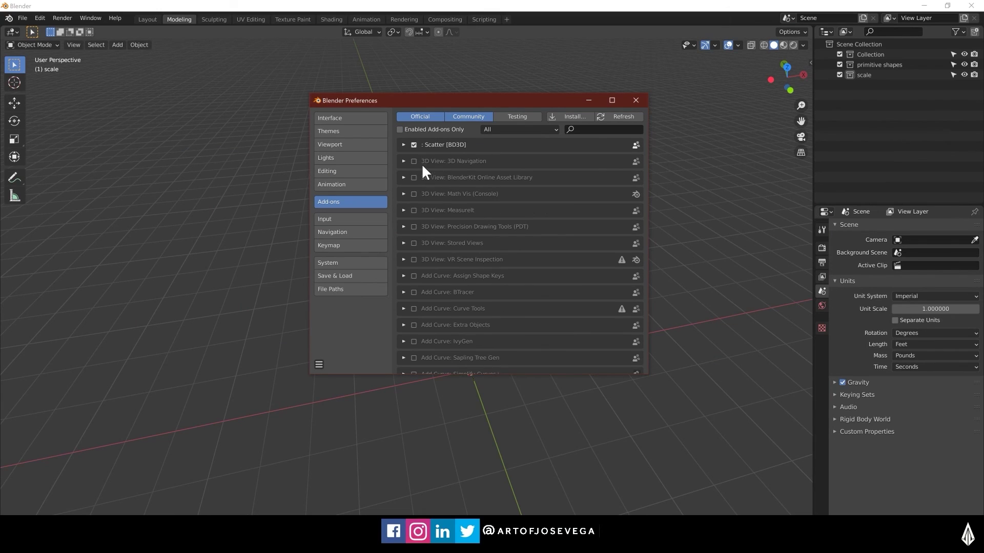
scroll(471, 228, down, 4)
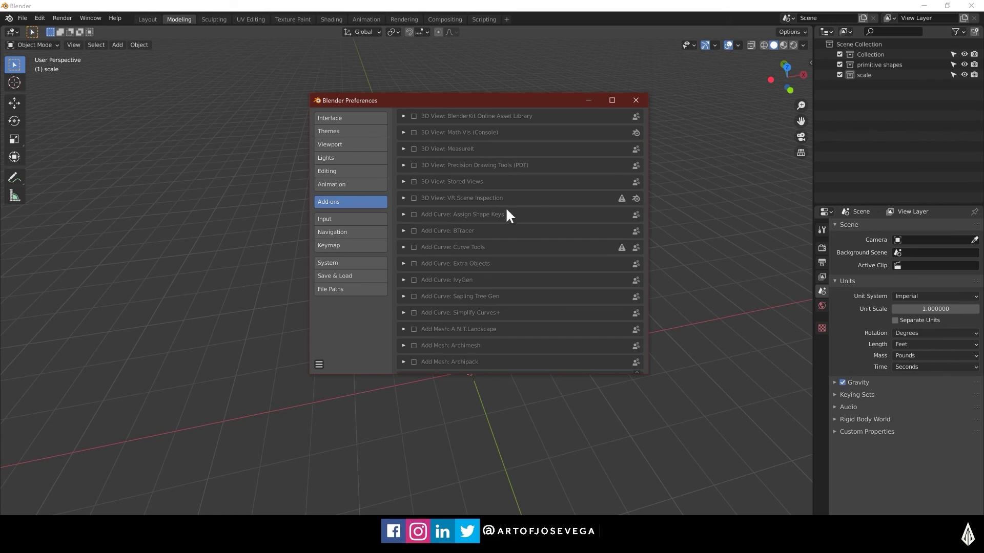
click(413, 198)
click(414, 198)
scroll(474, 229, up, 4)
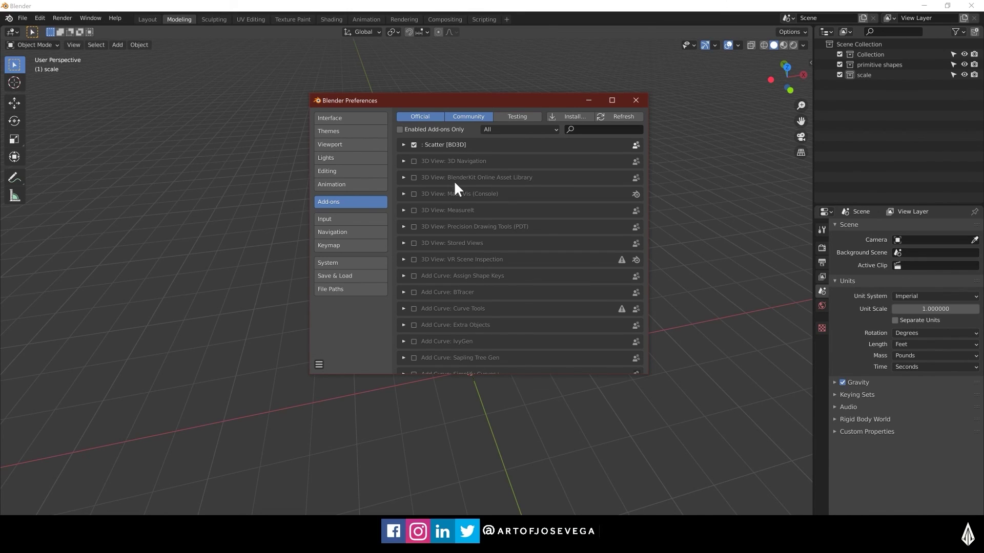
scroll(494, 186, down, 3)
scroll(506, 190, up, 3)
- Restrict the list to enabled add-ons only and look through them
drag(525, 98, 525, 88)
click(401, 119)
scroll(477, 190, down, 3)
scroll(468, 203, up, 3)
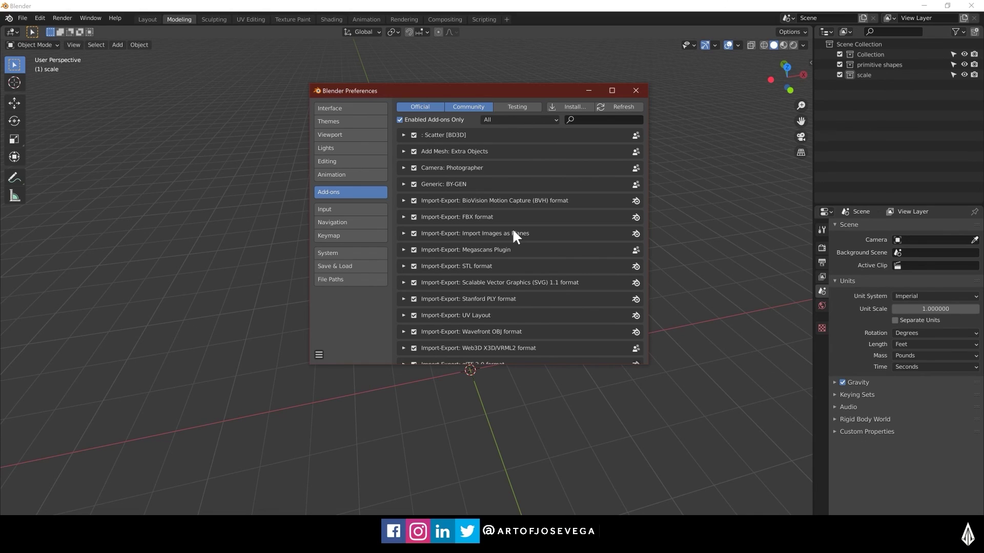
- Examine the enabled add-ons from Scatter down to the Cycles Render Engine entry, returning to the start of the list
scroll(512, 229, down, 5)
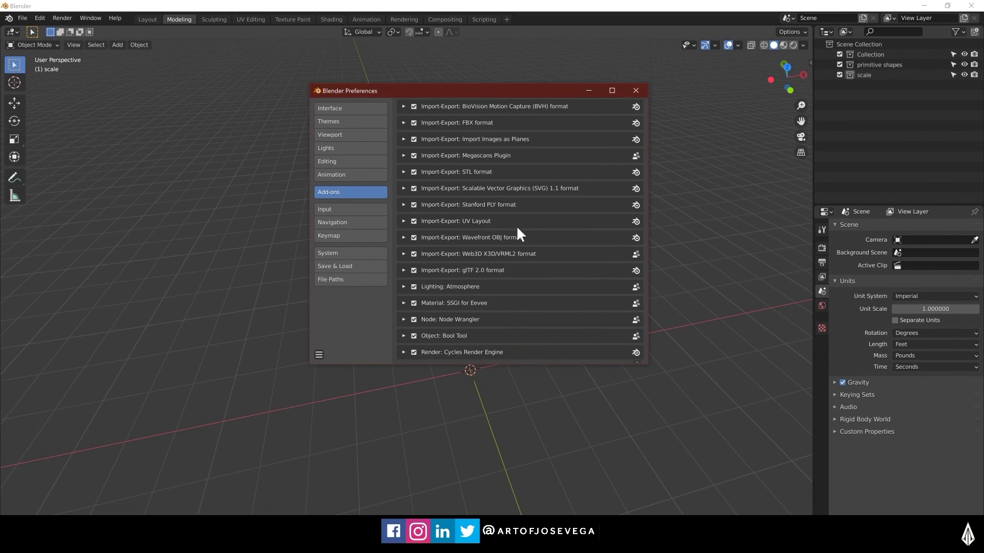
scroll(515, 226, up, 1)
scroll(515, 226, down, 1)
scroll(496, 285, up, 4)
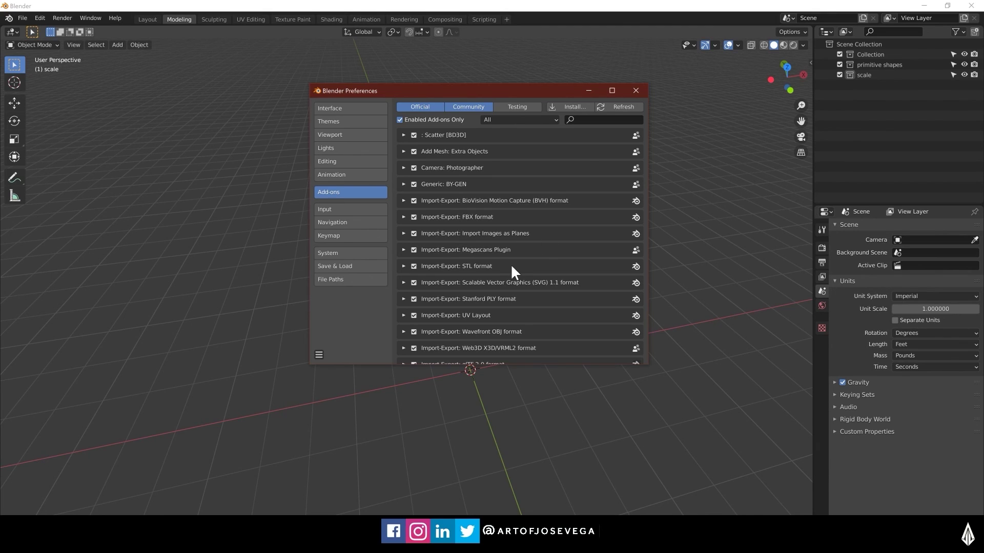
scroll(478, 258, down, 2)
scroll(477, 258, up, 2)
- Reposition the Preferences window over the viewport and show its Interface section
drag(484, 88, 494, 184)
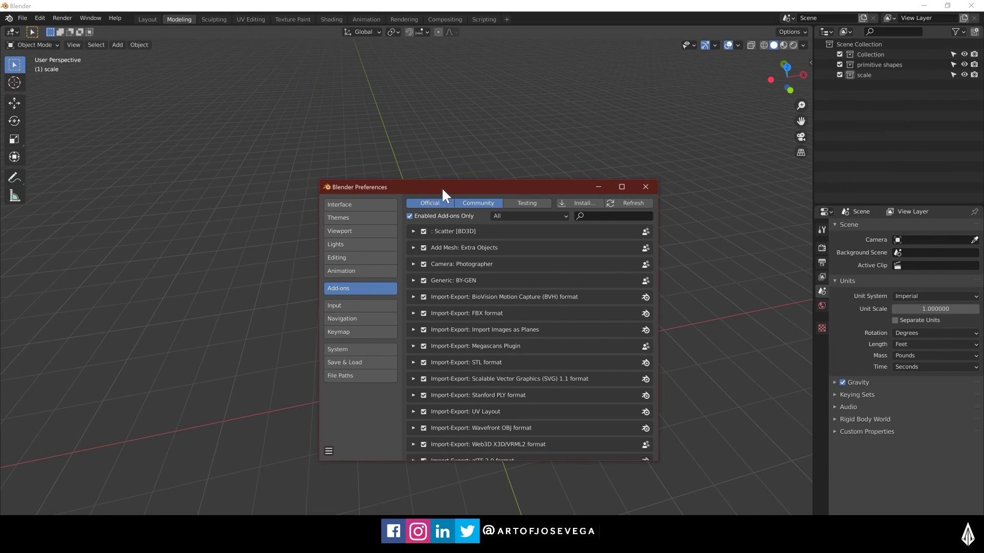
drag(443, 187, 447, 166)
click(348, 187)
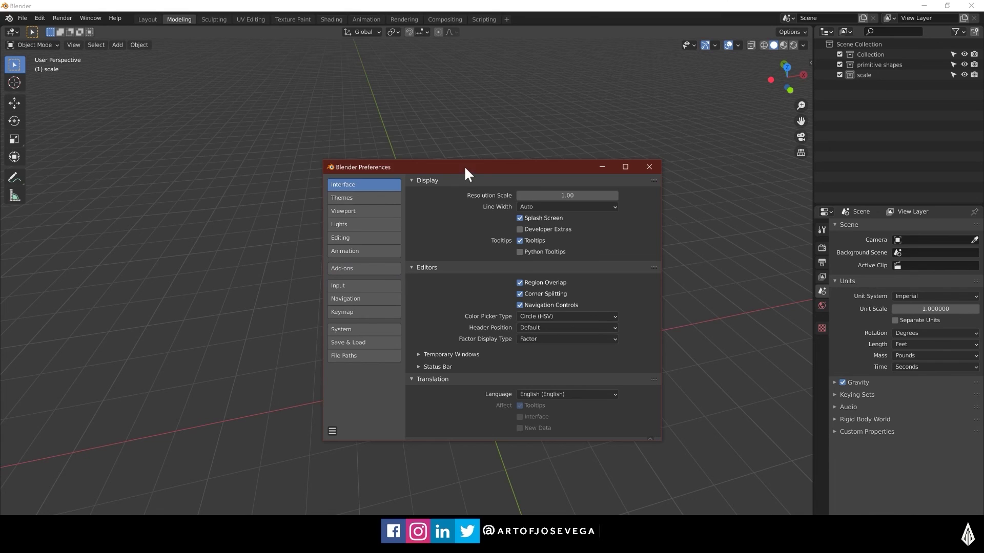
drag(465, 167, 495, 116)
- Look through the Themes, Viewport, Lights, File Paths, Save & Load and System sections of the preferences
click(383, 146)
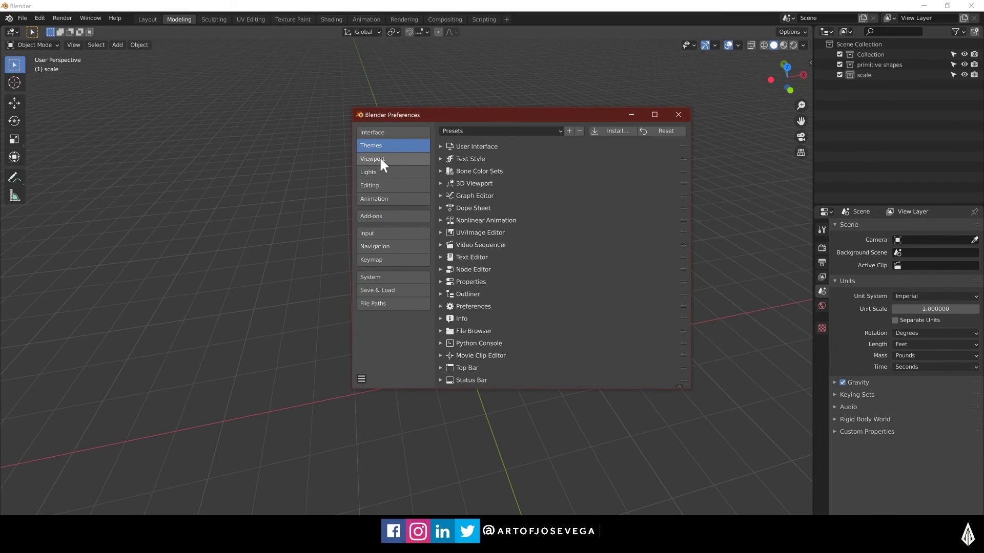
click(380, 158)
click(384, 173)
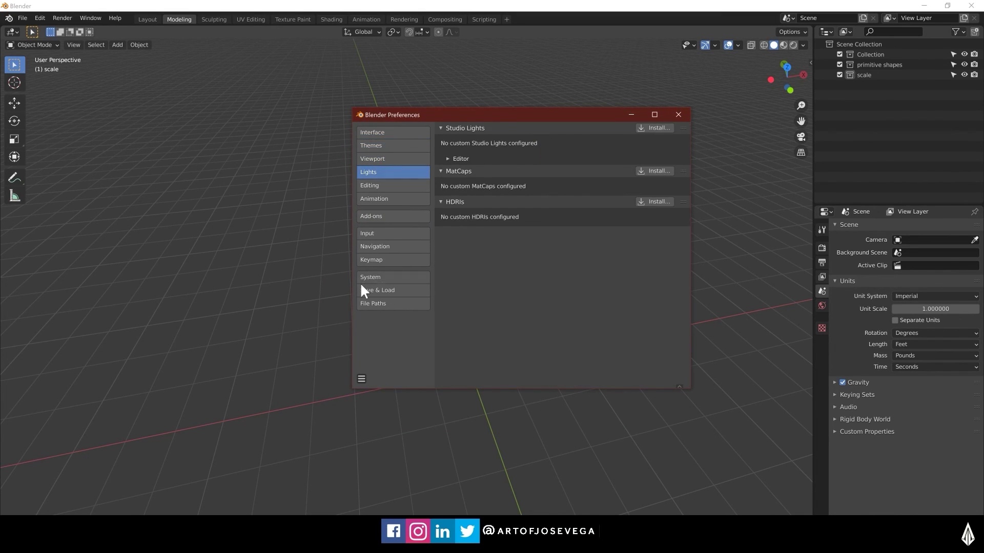
click(379, 302)
click(379, 290)
click(380, 275)
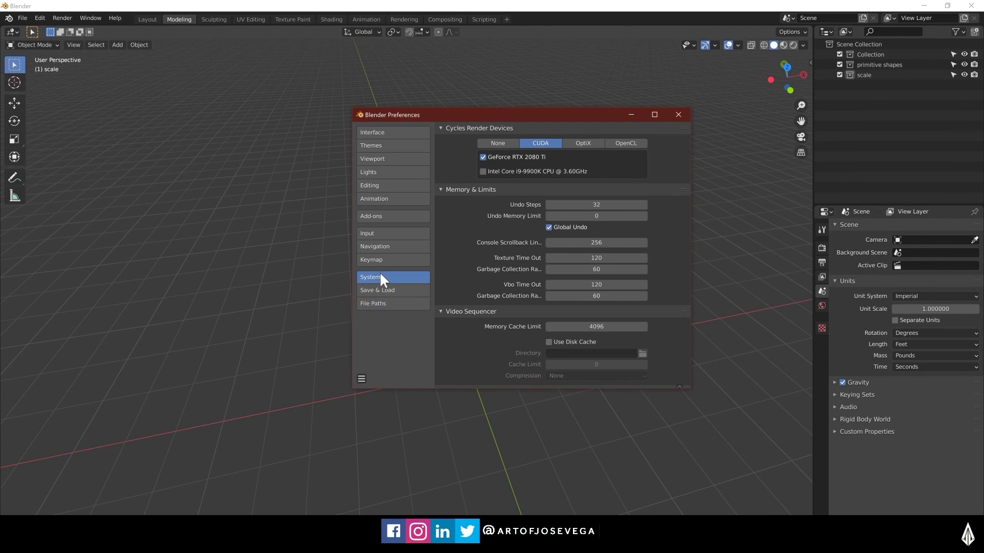
- Close the Preferences window and return to the empty 3D scene
click(675, 114)
middle_drag(615, 197, 574, 217)
shift+middle_drag(475, 372, 413, 275)
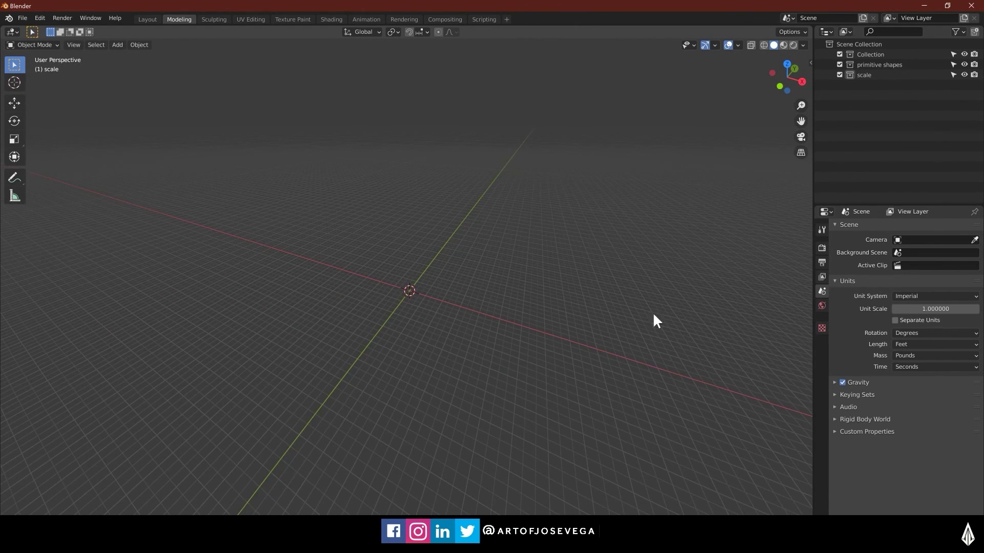